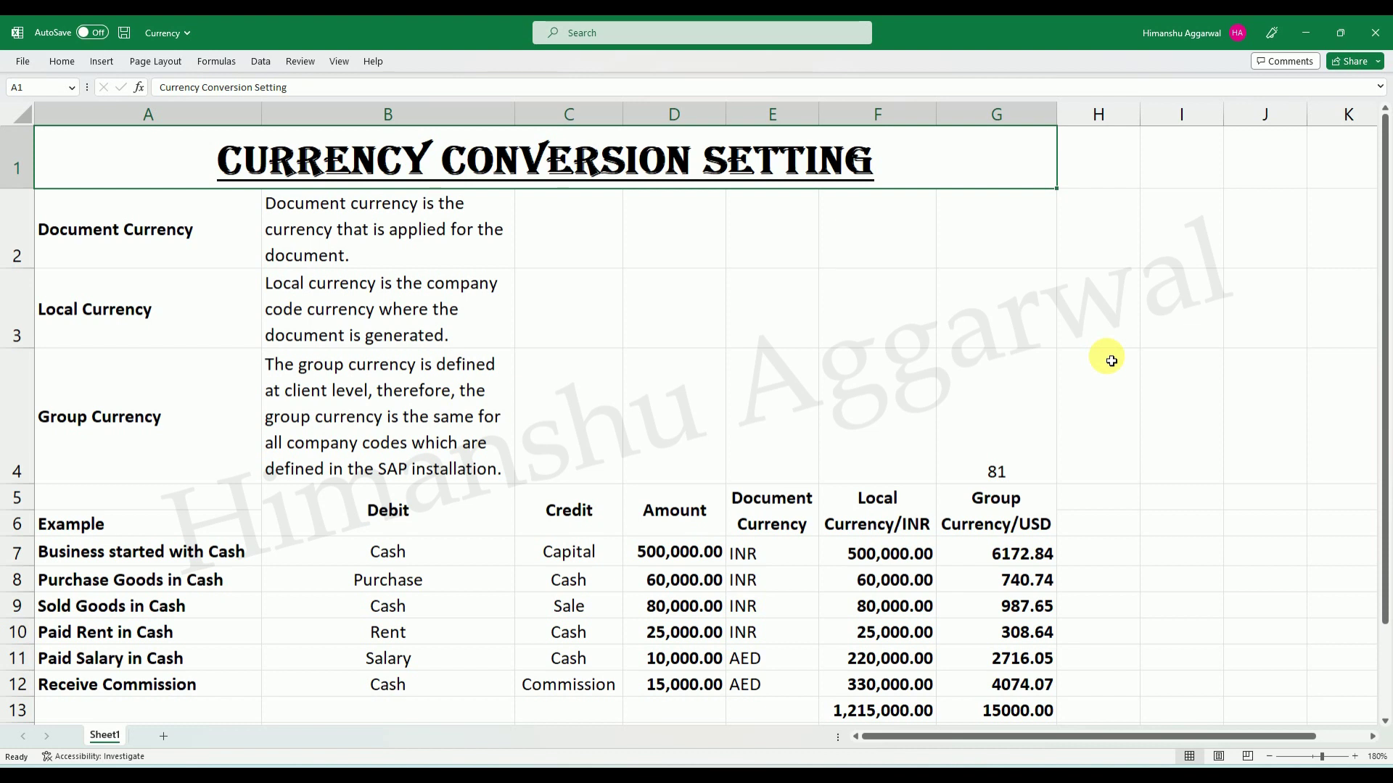
Enter HP in cell E2, in the Document Currency row.
{"action": "left_click", "coordinate": [413, 219]}
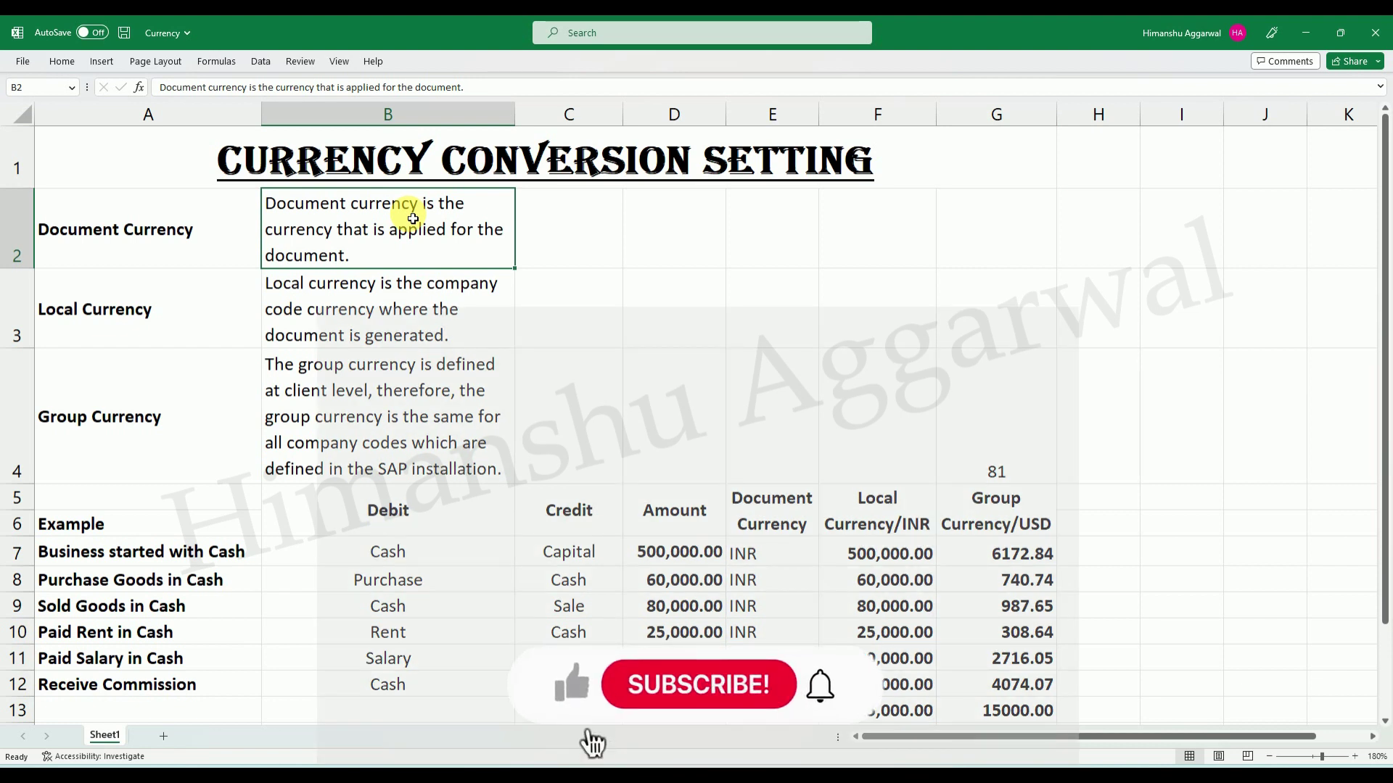
{"action": "left_click", "coordinate": [215, 238]}
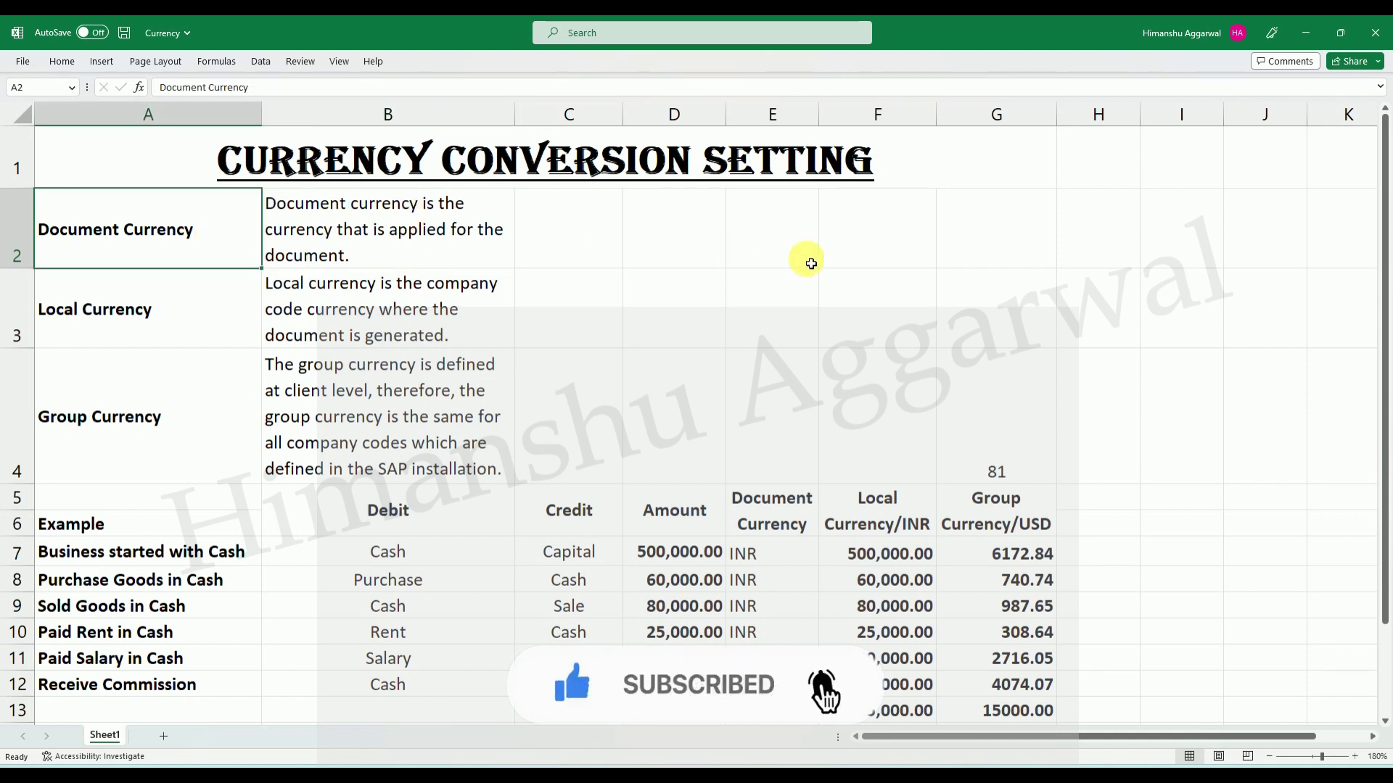
{"action": "left_click", "coordinate": [796, 240]}
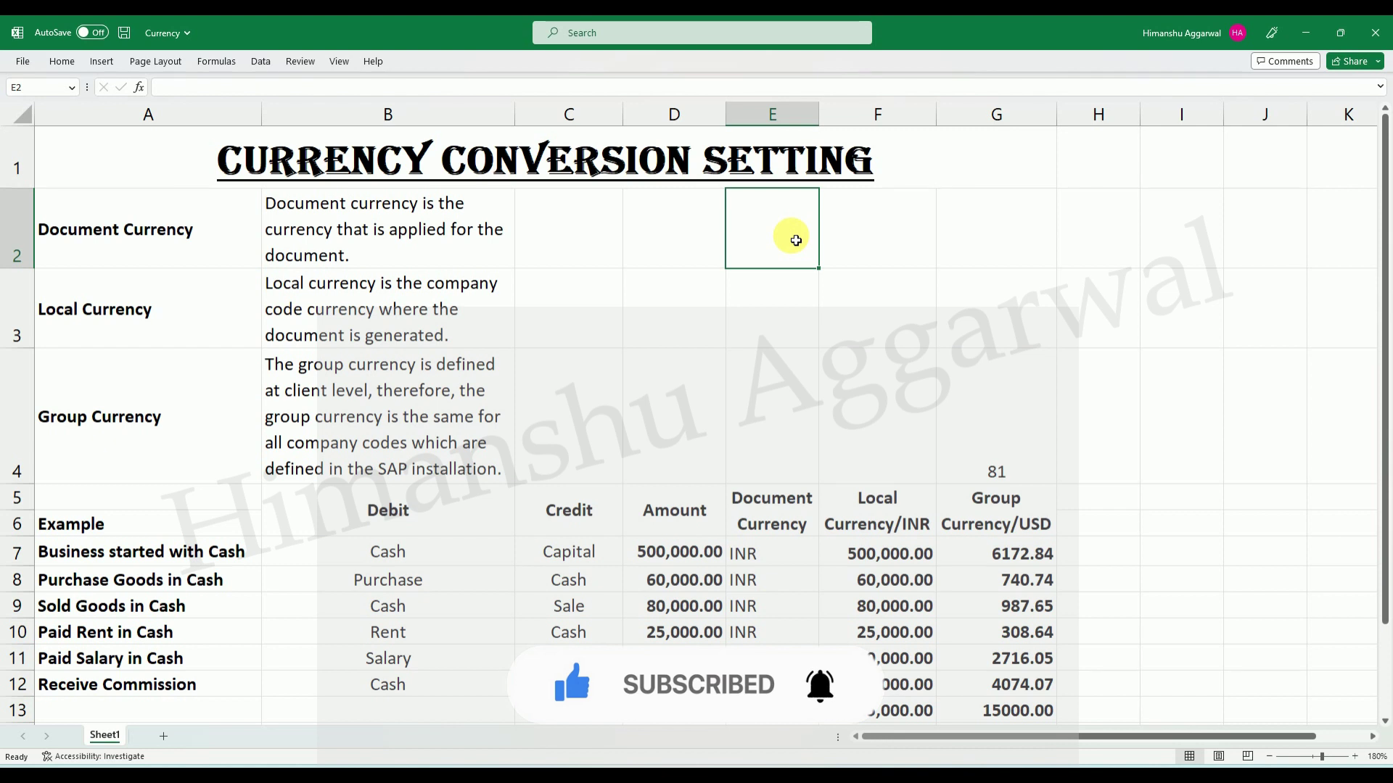
{"action": "type", "text": "HP"}
{"action": "key", "text": "Return"}
{"action": "left_click", "coordinate": [795, 240]}
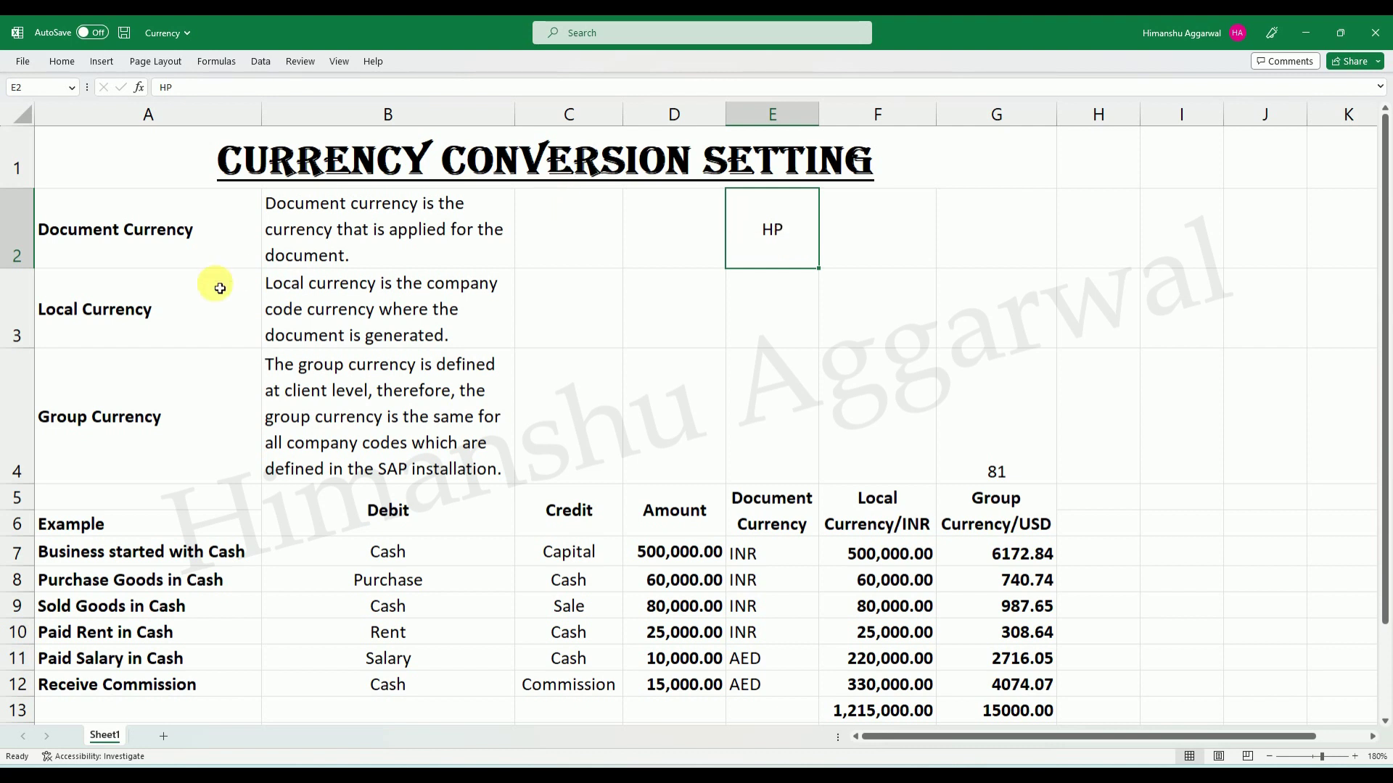
Review the labels and definitions of document, local and group currency in rows 2 to 4.
{"action": "left_click", "coordinate": [186, 243]}
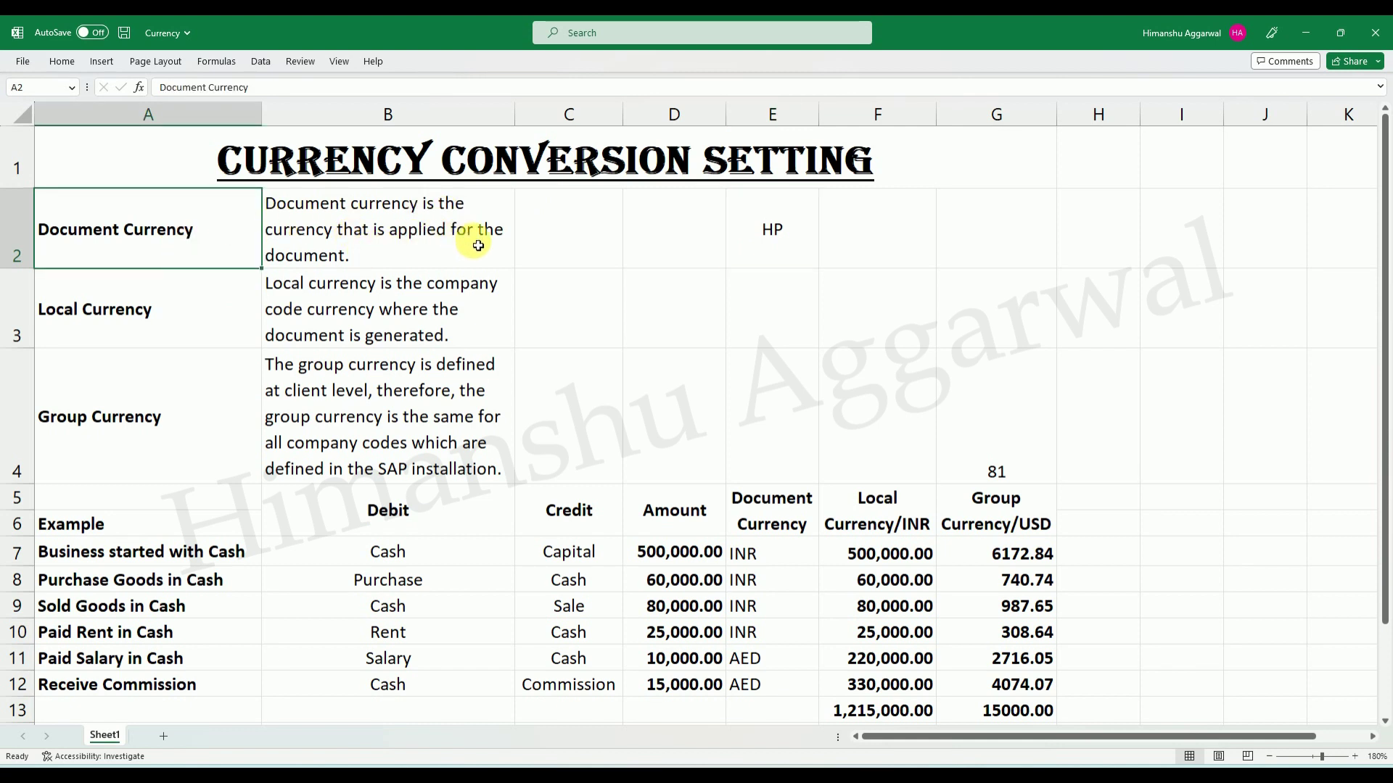
{"action": "left_click", "coordinate": [389, 242]}
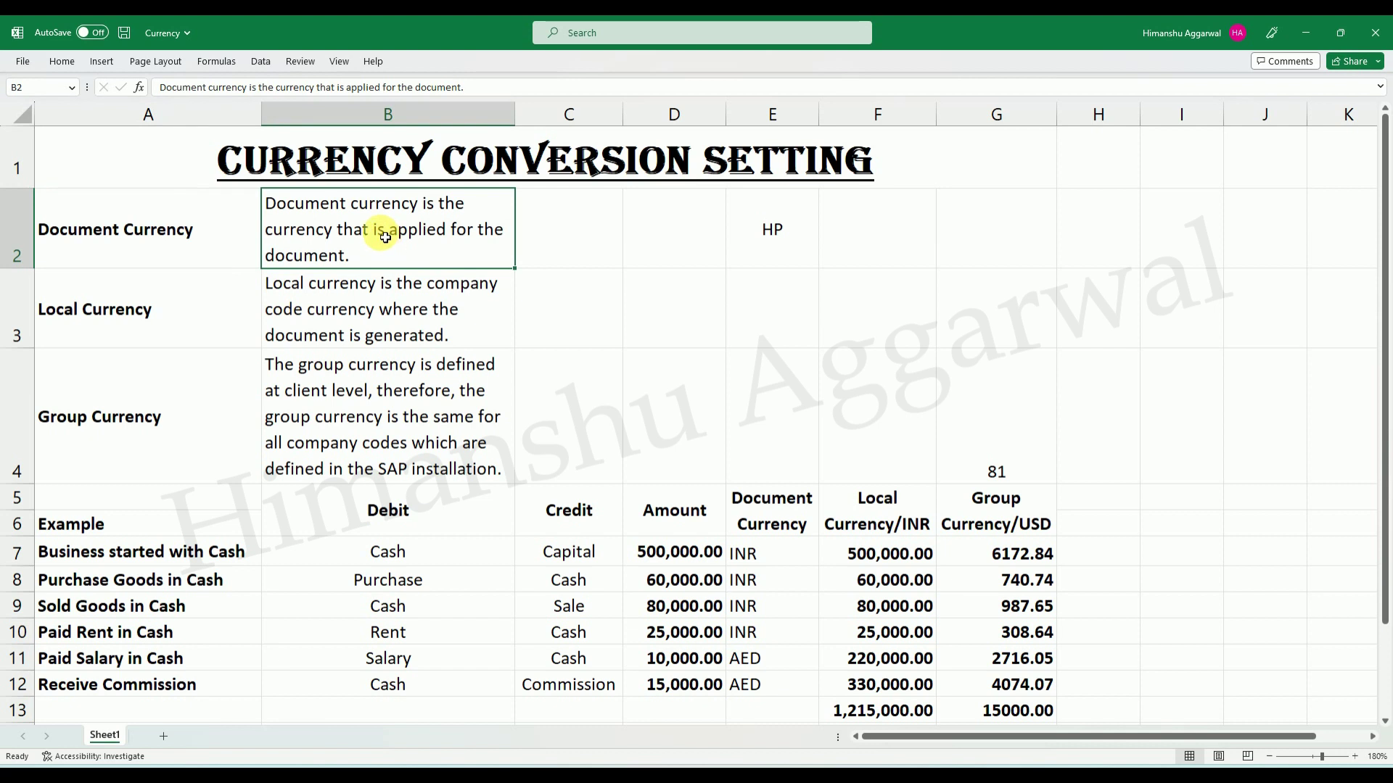
{"action": "left_click", "coordinate": [206, 240]}
{"action": "left_click", "coordinate": [365, 222]}
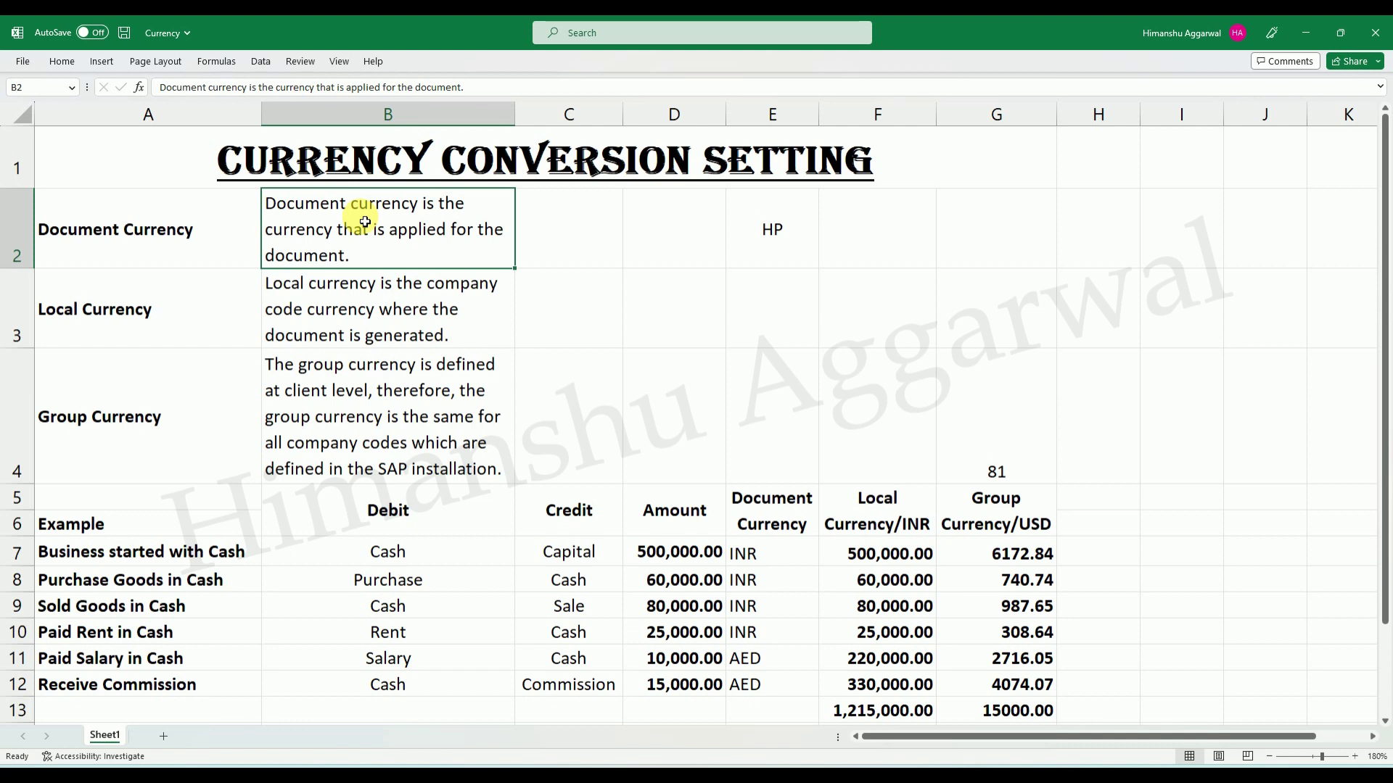
{"action": "left_click", "coordinate": [181, 320]}
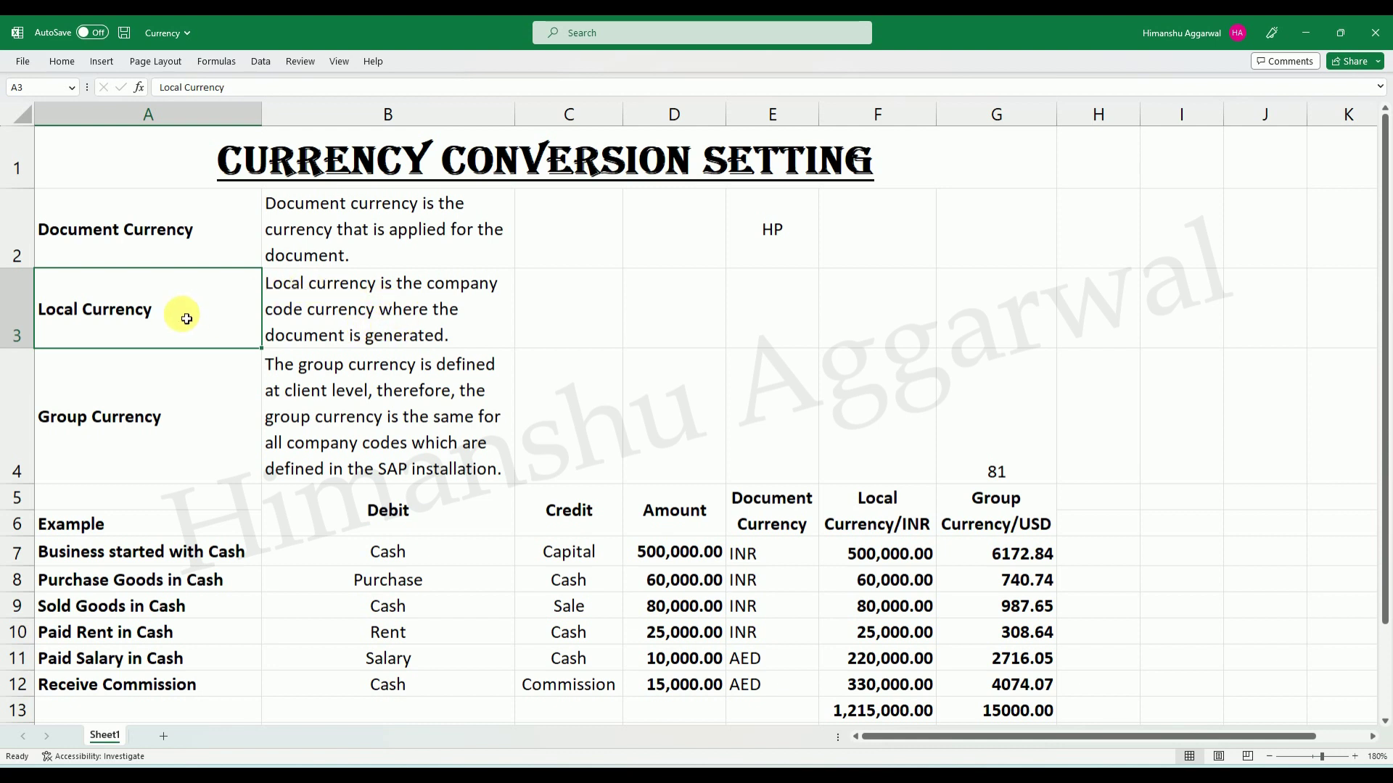
{"action": "left_click", "coordinate": [345, 303]}
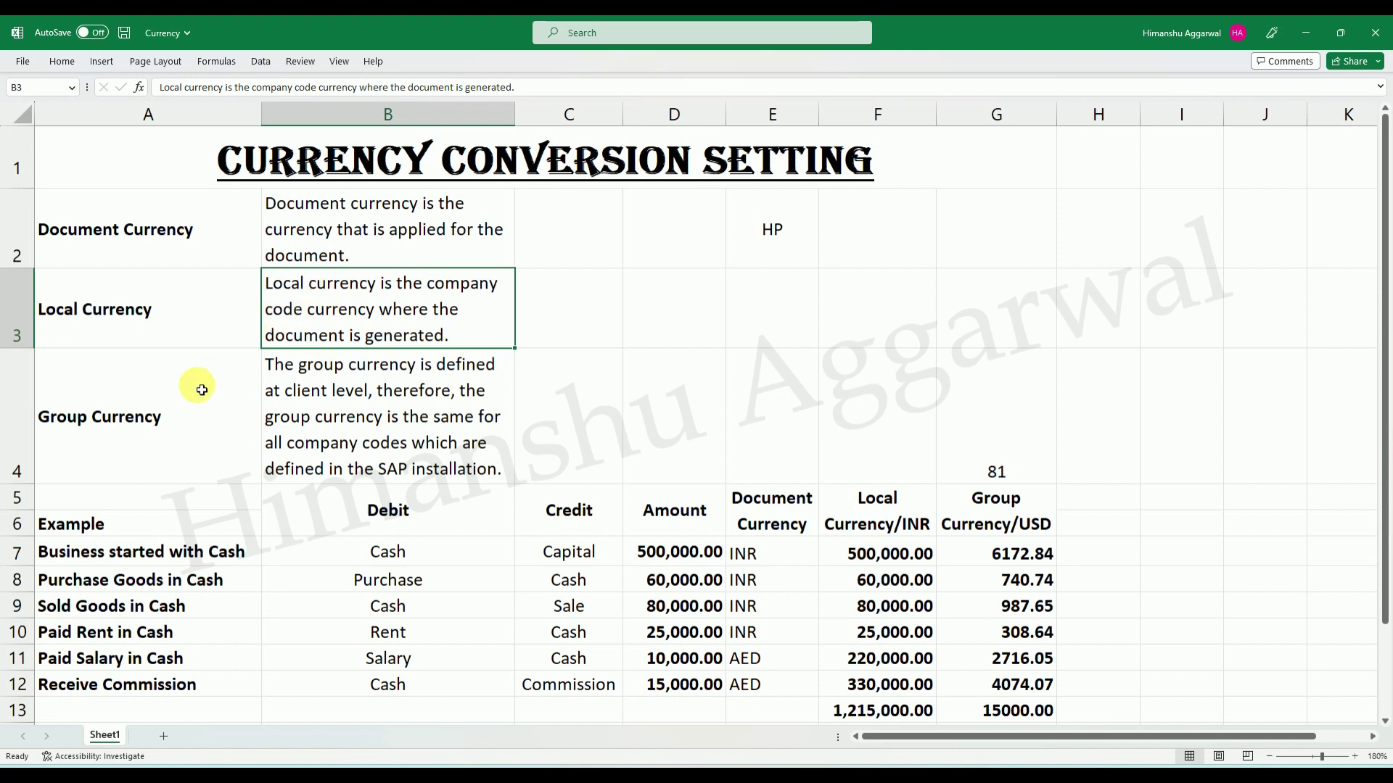
{"action": "left_click", "coordinate": [181, 404]}
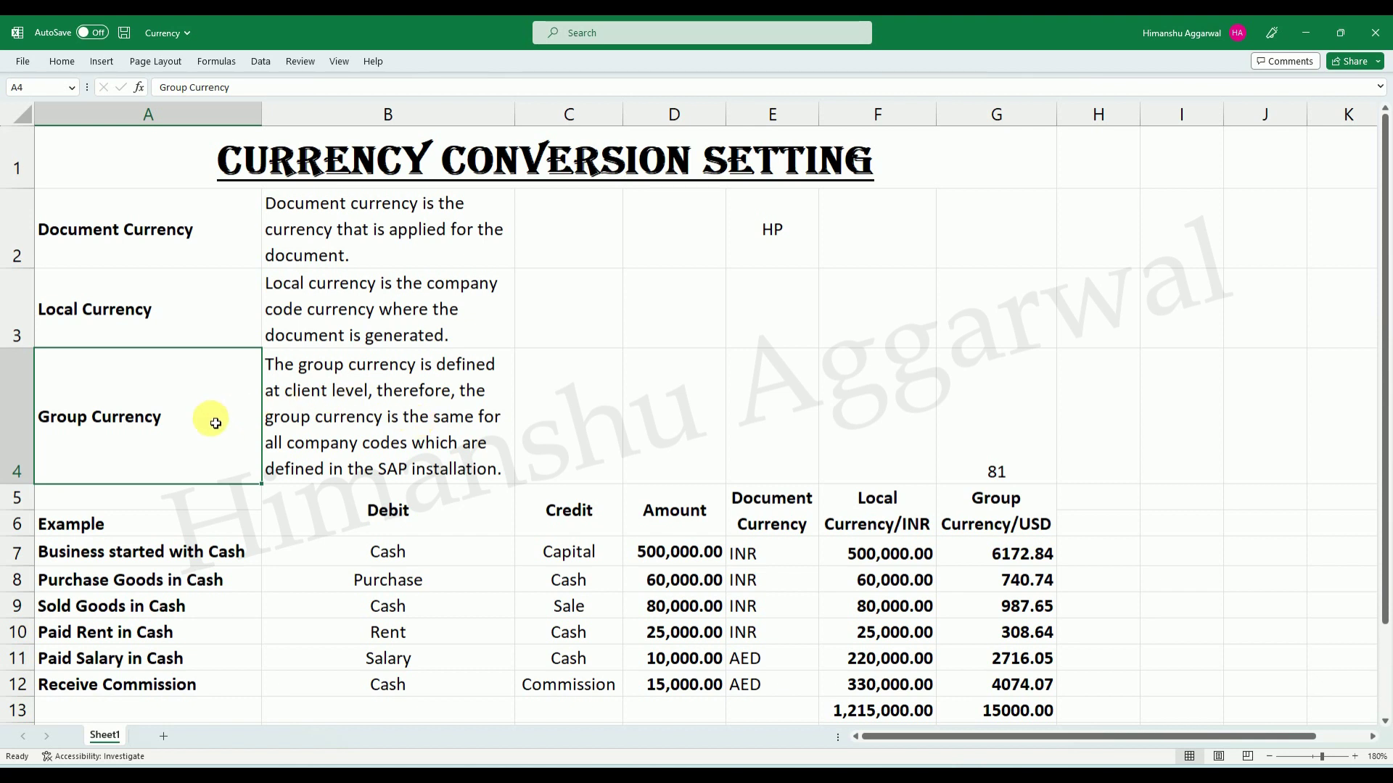
{"action": "left_click", "coordinate": [375, 400]}
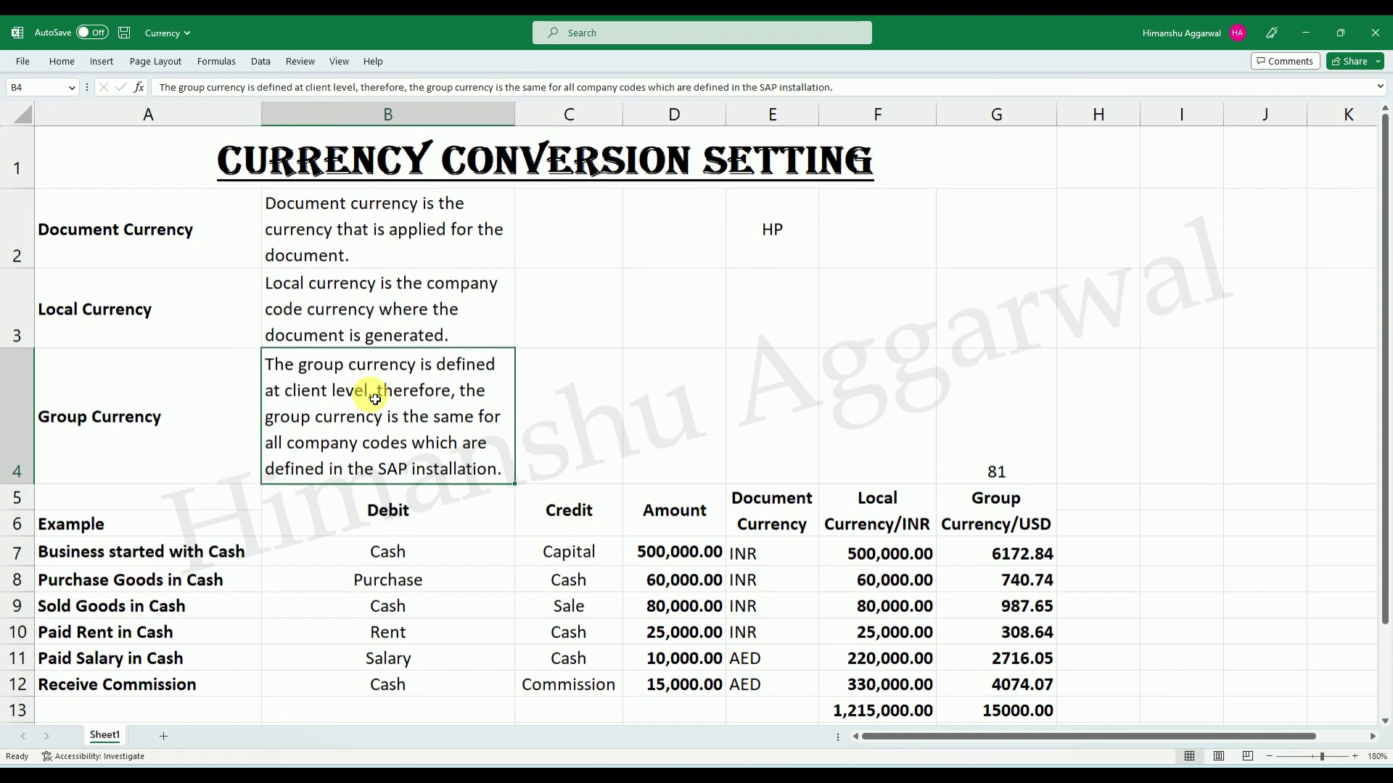
{"action": "left_click_drag", "start_coordinate": [222, 241], "coordinate": [348, 354]}
{"action": "left_click", "coordinate": [224, 261]}
{"action": "left_click", "coordinate": [224, 302]}
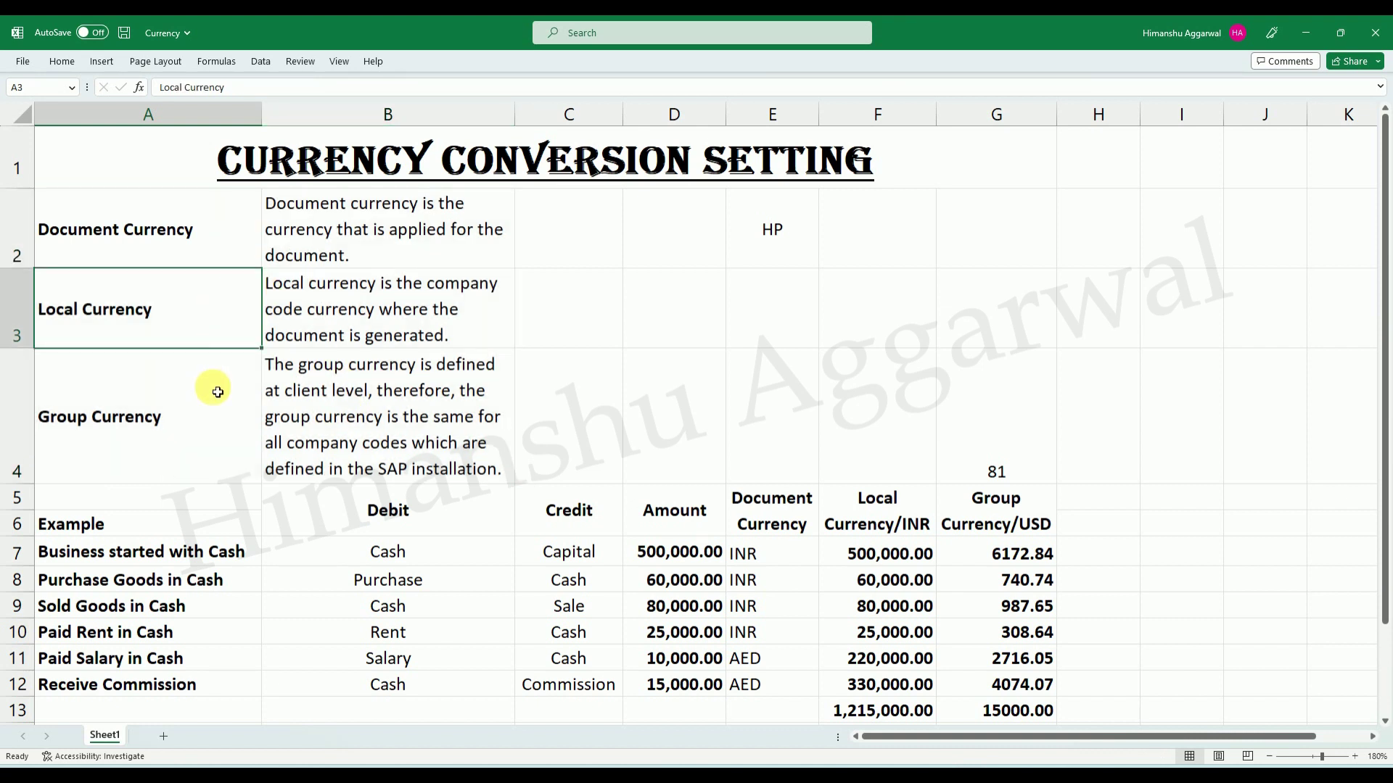
{"action": "left_click", "coordinate": [217, 392]}
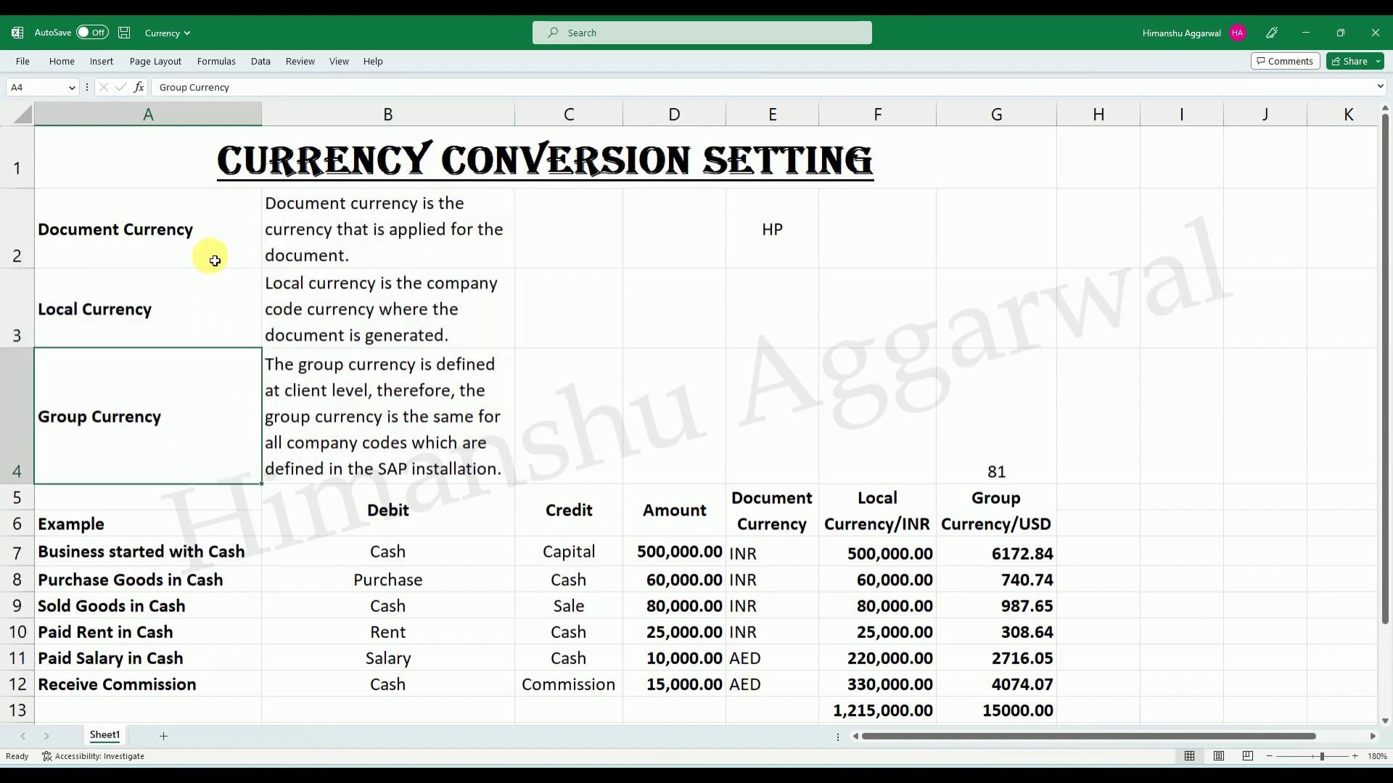
{"action": "left_click_drag", "start_coordinate": [211, 259], "coordinate": [193, 406]}
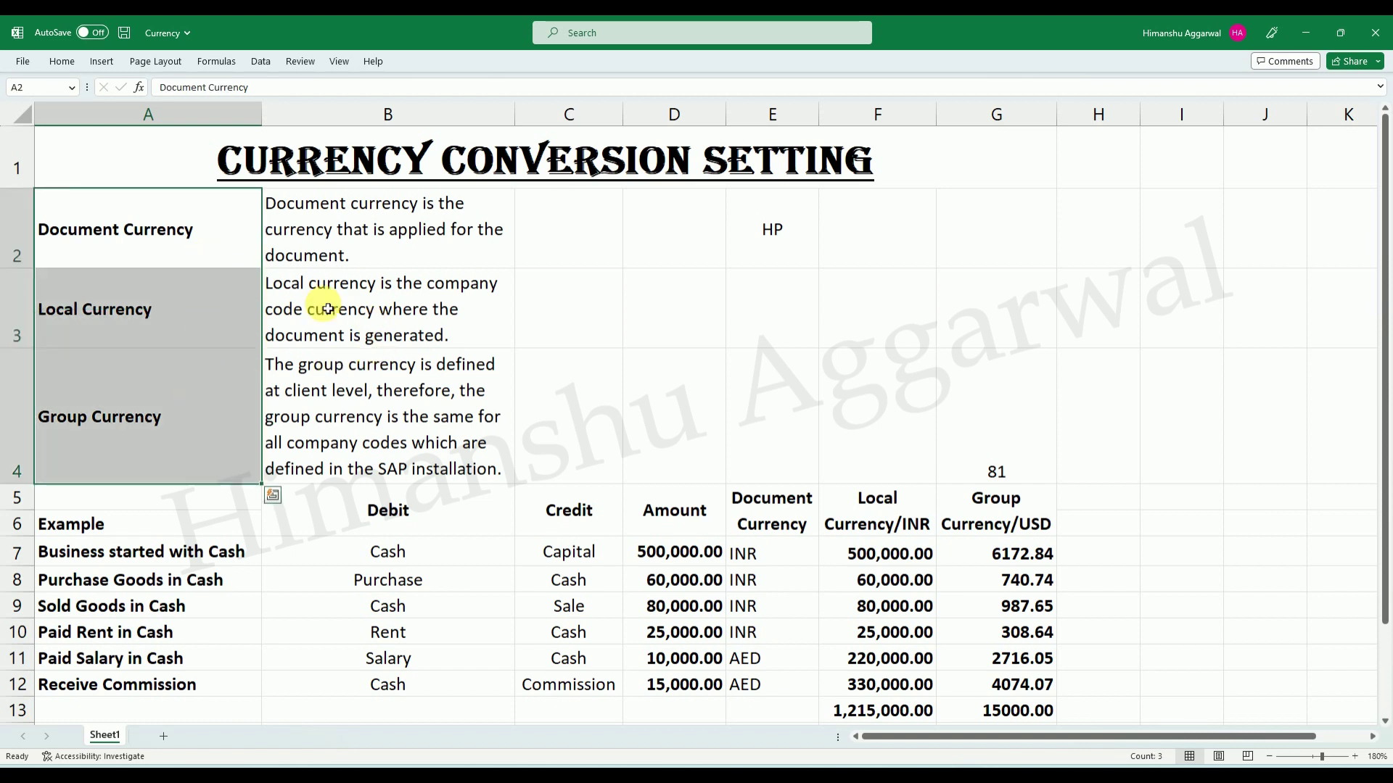
{"action": "left_click", "coordinate": [206, 302]}
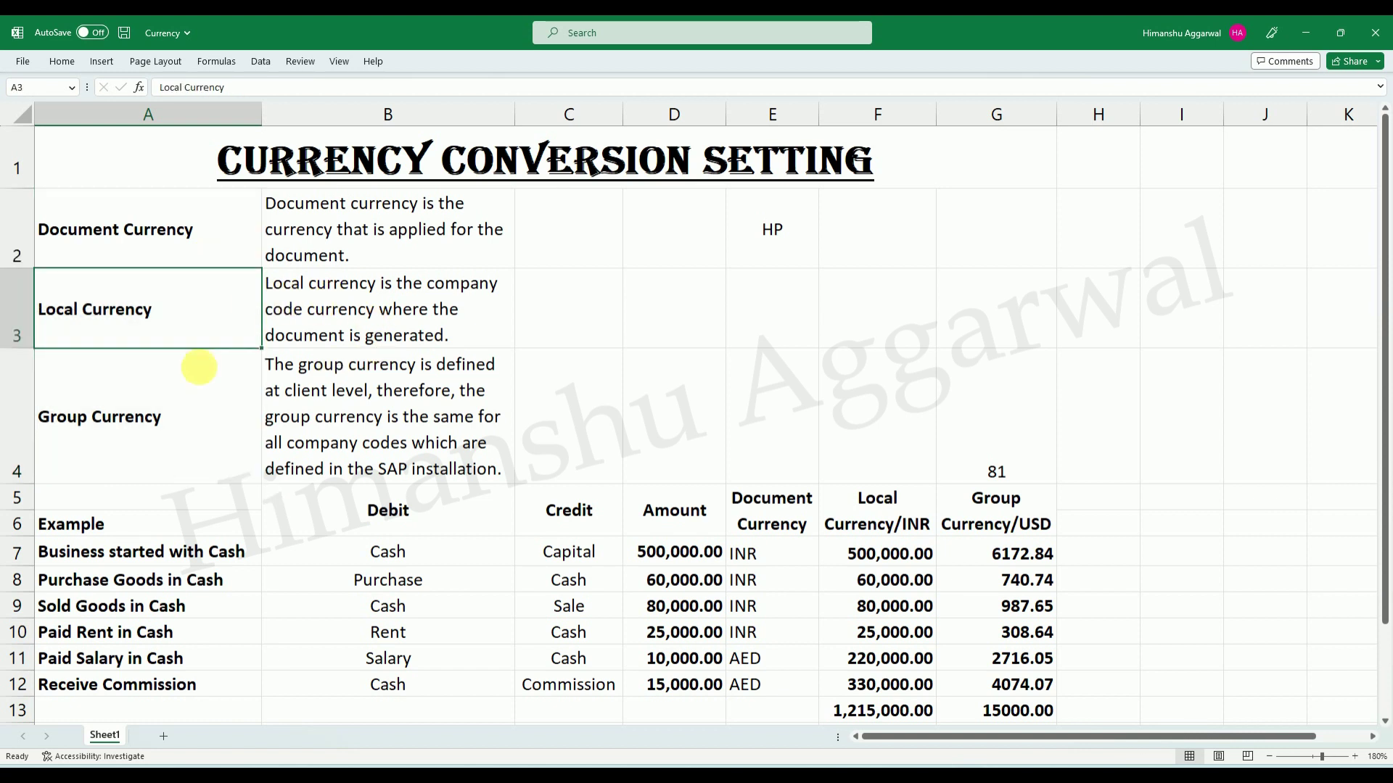
{"action": "left_click", "coordinate": [164, 396]}
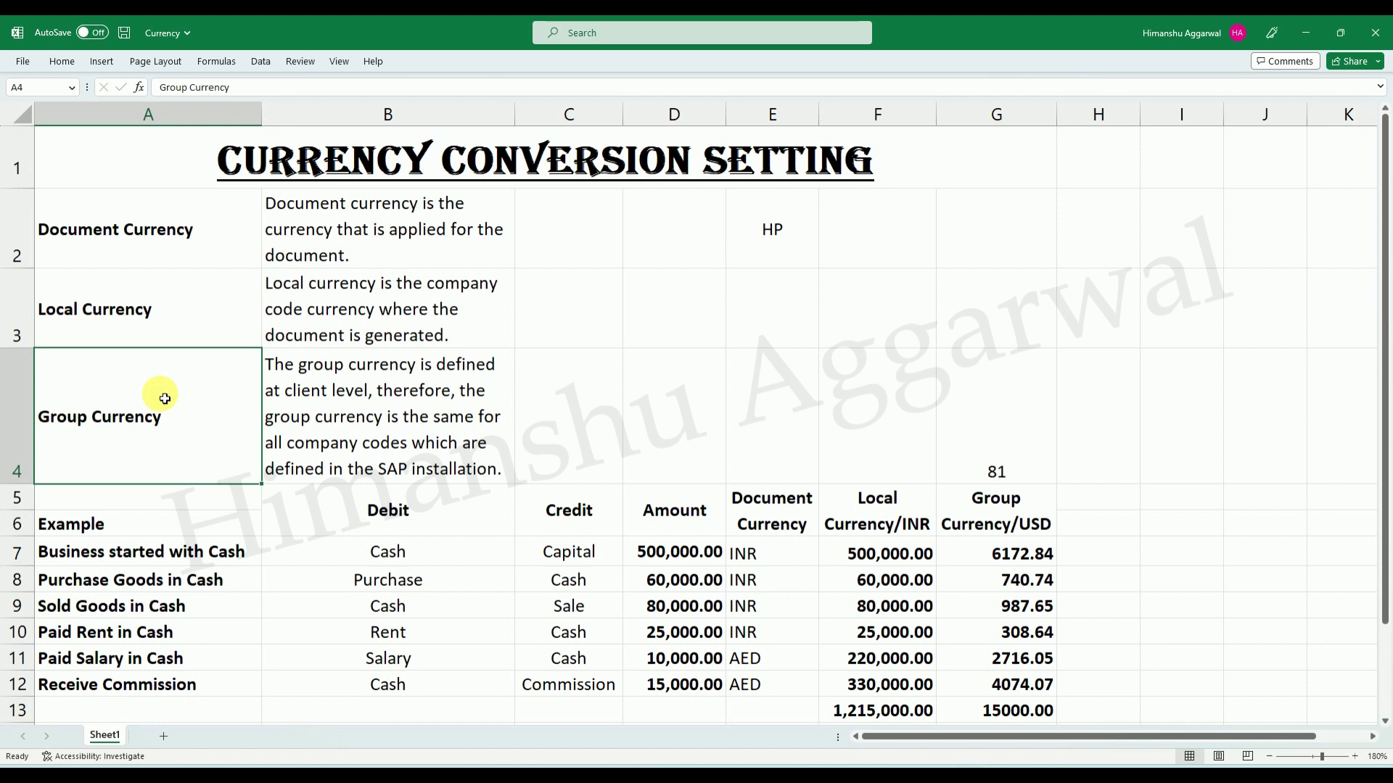
{"action": "left_click", "coordinate": [179, 232]}
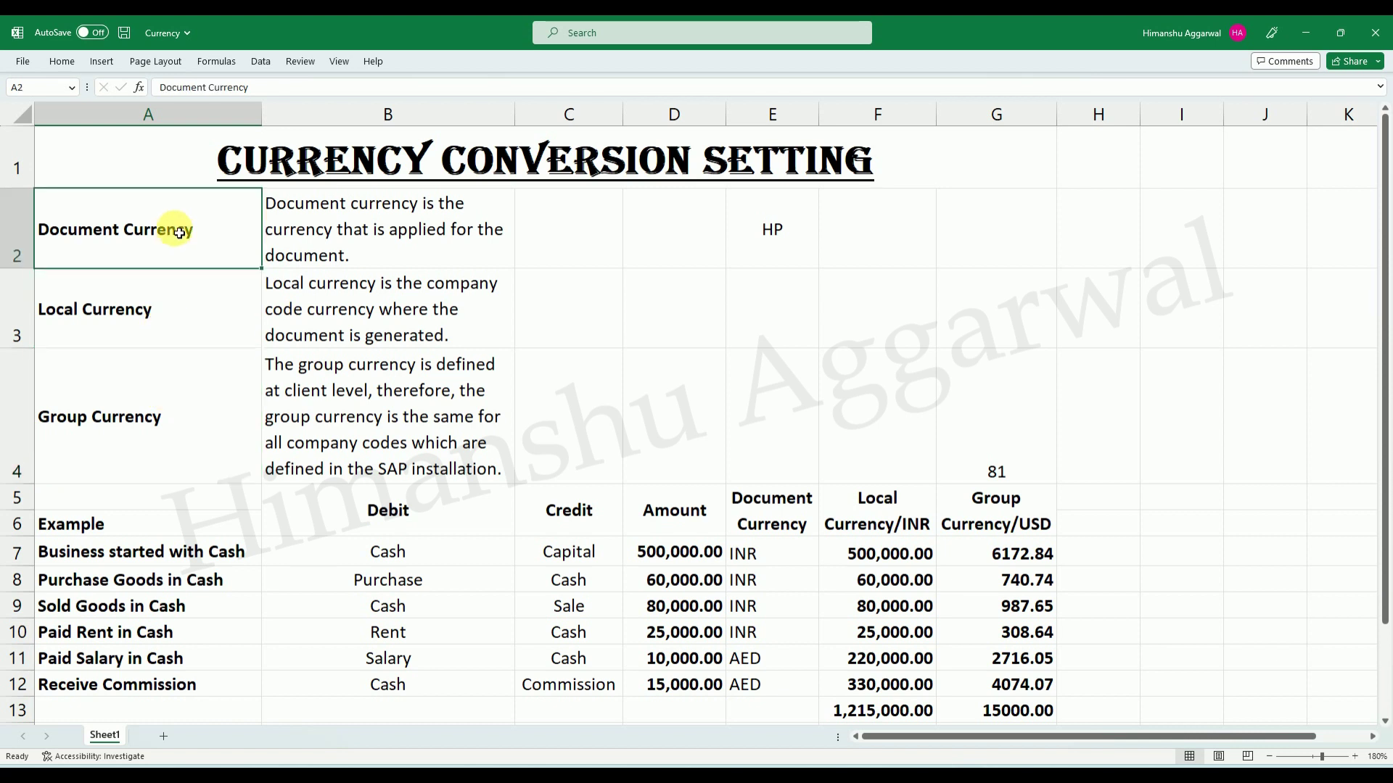
Clear the local currency and group currency amounts in F7:G13 of the example table.
{"action": "left_click", "coordinate": [143, 525]}
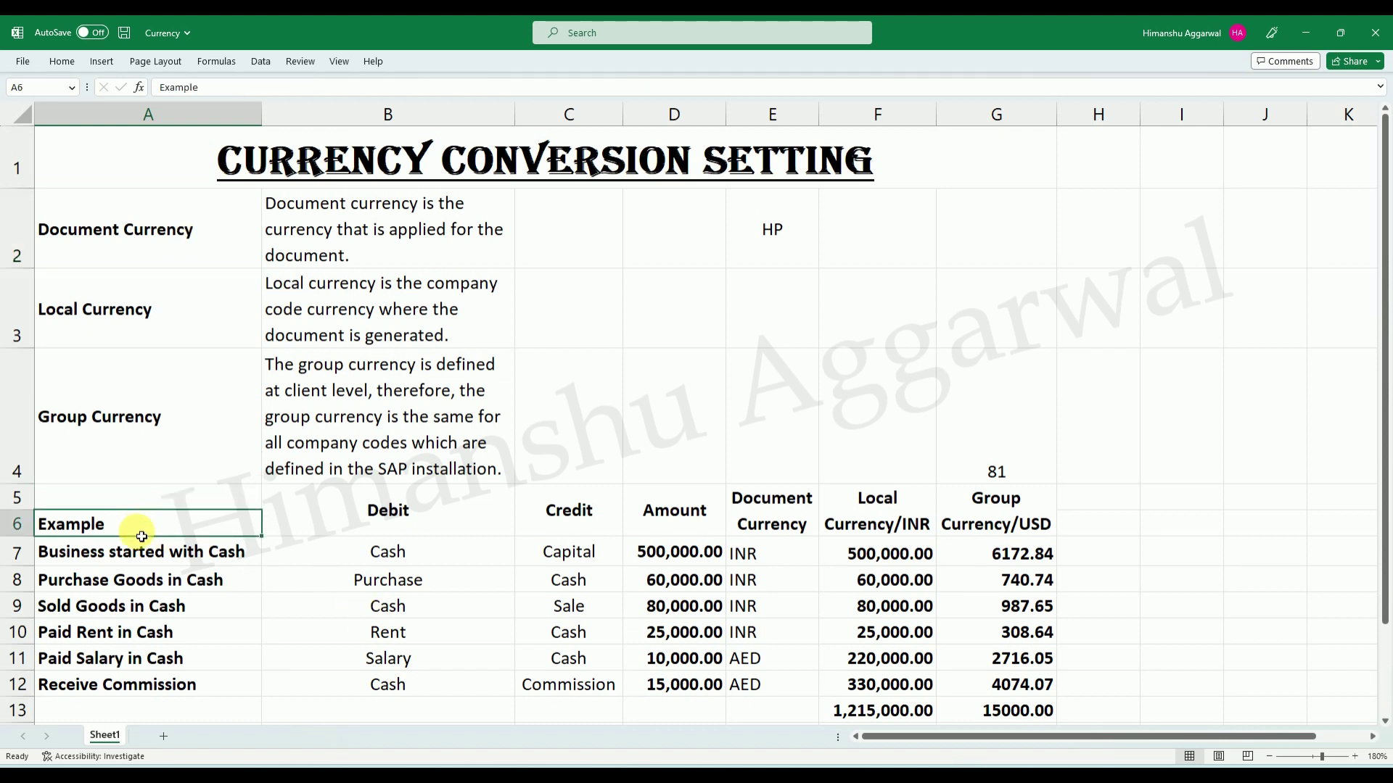
{"action": "left_click", "coordinate": [143, 556]}
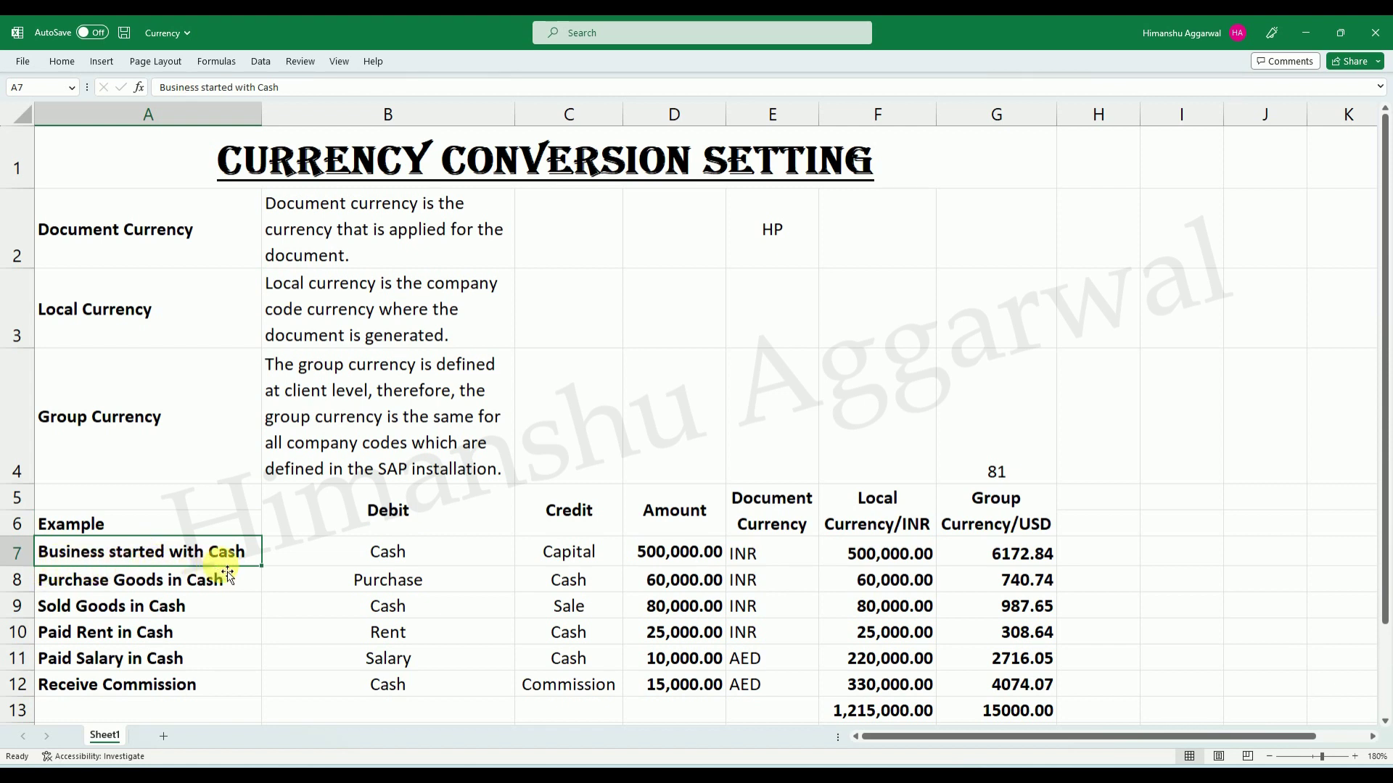
{"action": "left_click", "coordinate": [435, 557]}
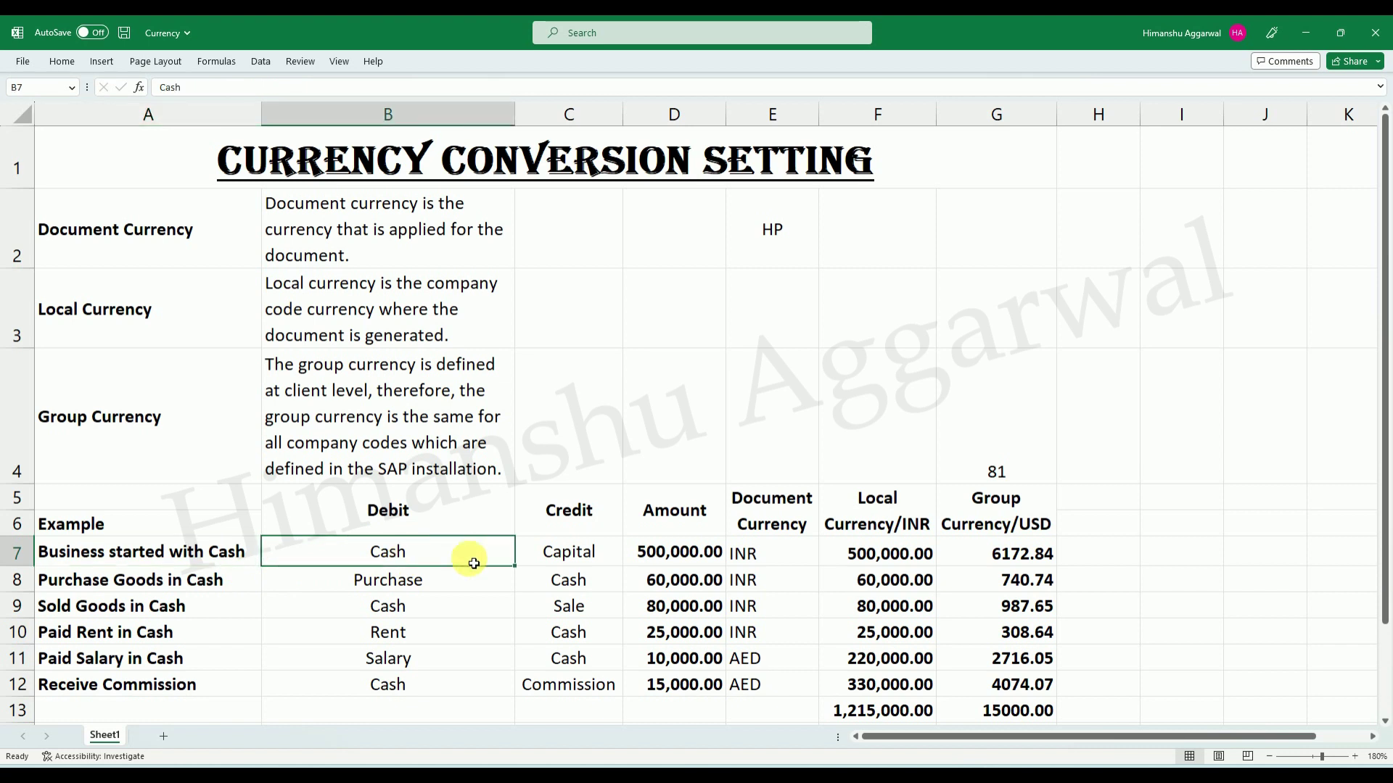
{"action": "left_click", "coordinate": [555, 560]}
{"action": "left_click", "coordinate": [694, 557]}
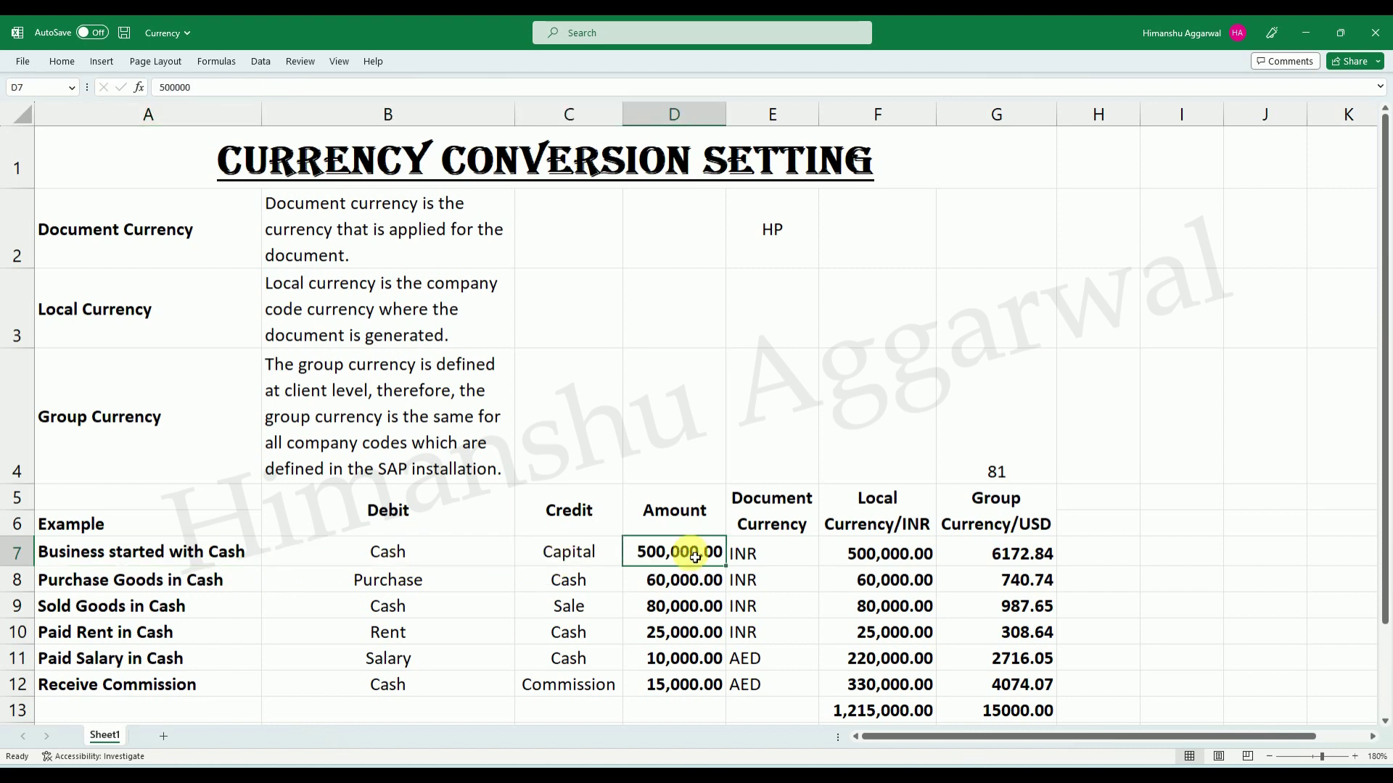
{"action": "left_click_drag", "start_coordinate": [881, 554], "coordinate": [1025, 709]}
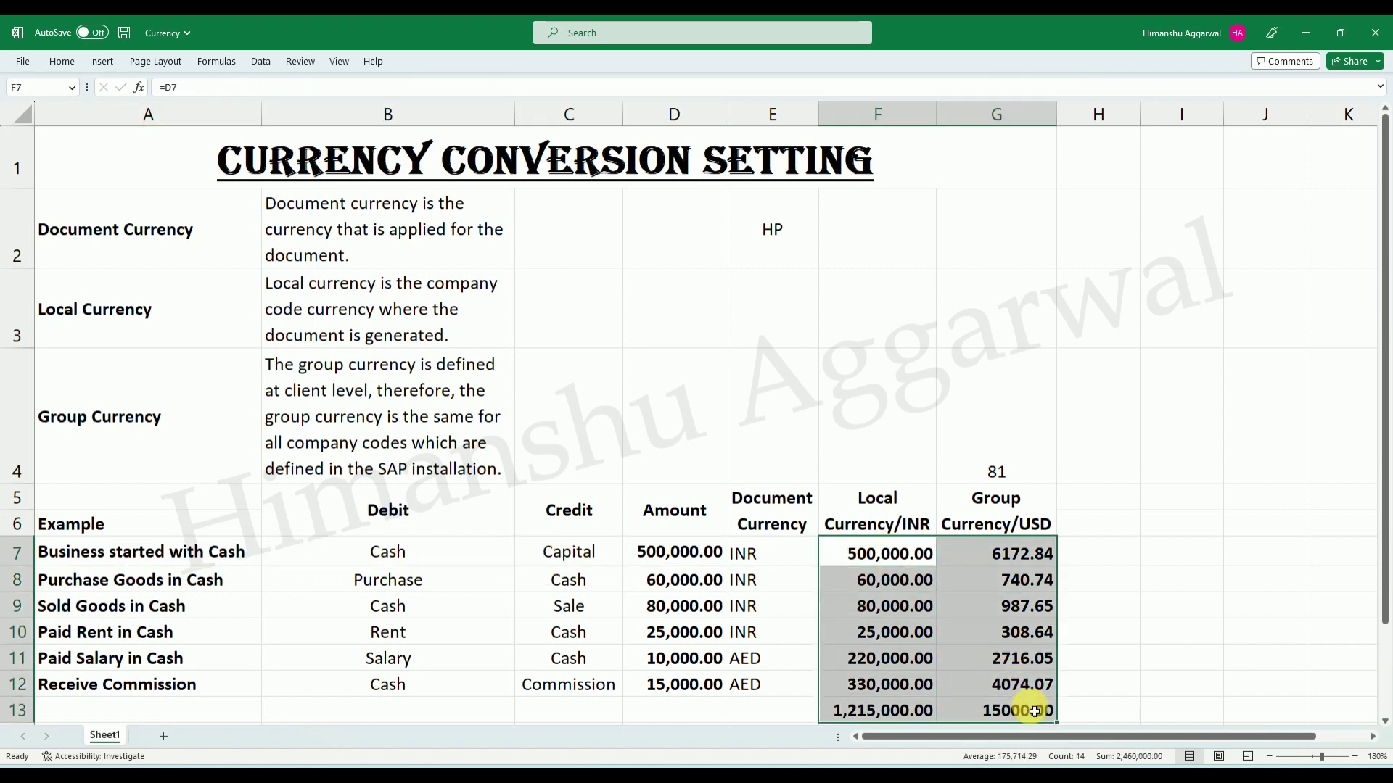
{"action": "key", "text": "Delete"}
{"action": "left_click", "coordinate": [840, 420]}
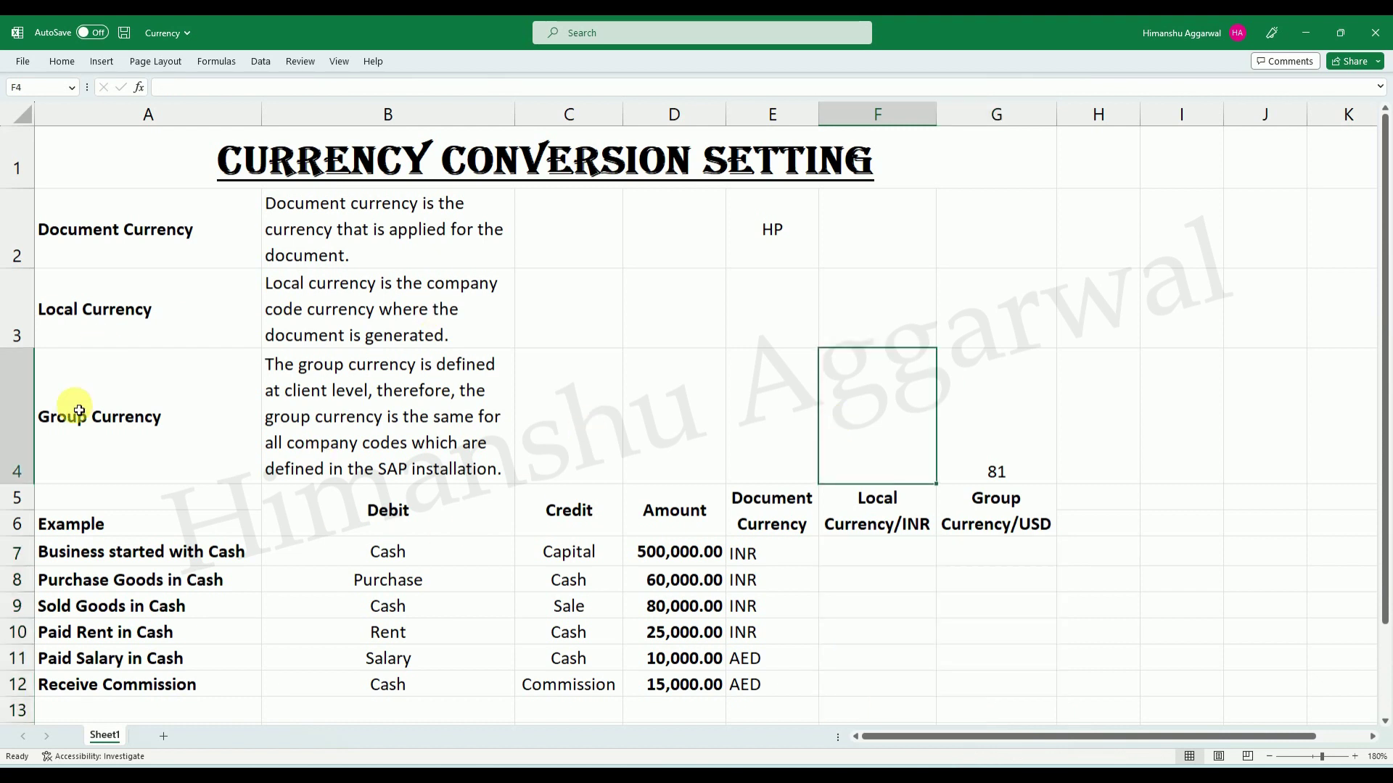
Examine the debit, credit, amount and document currency of the INR example transactions in rows 7 to 10.
{"action": "left_click", "coordinate": [145, 552]}
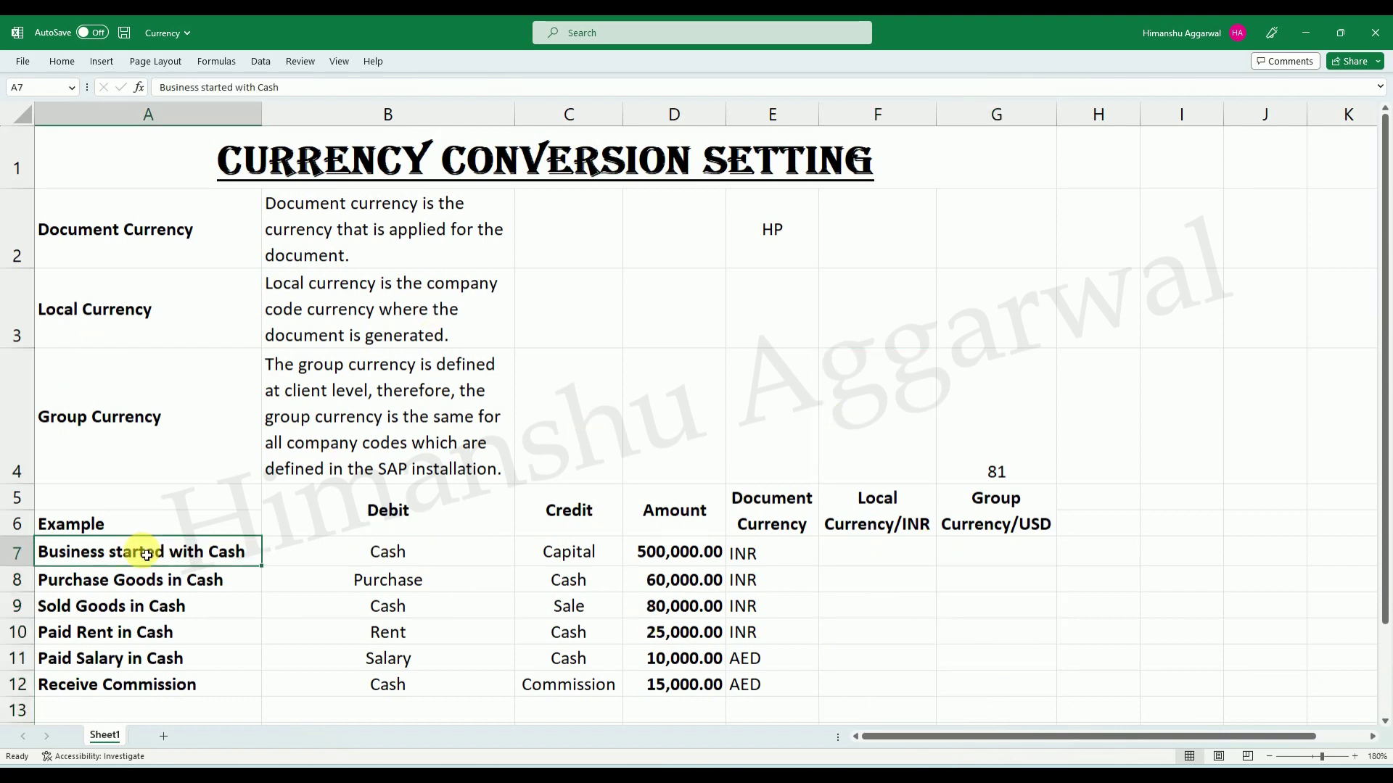
{"action": "left_click", "coordinate": [674, 552]}
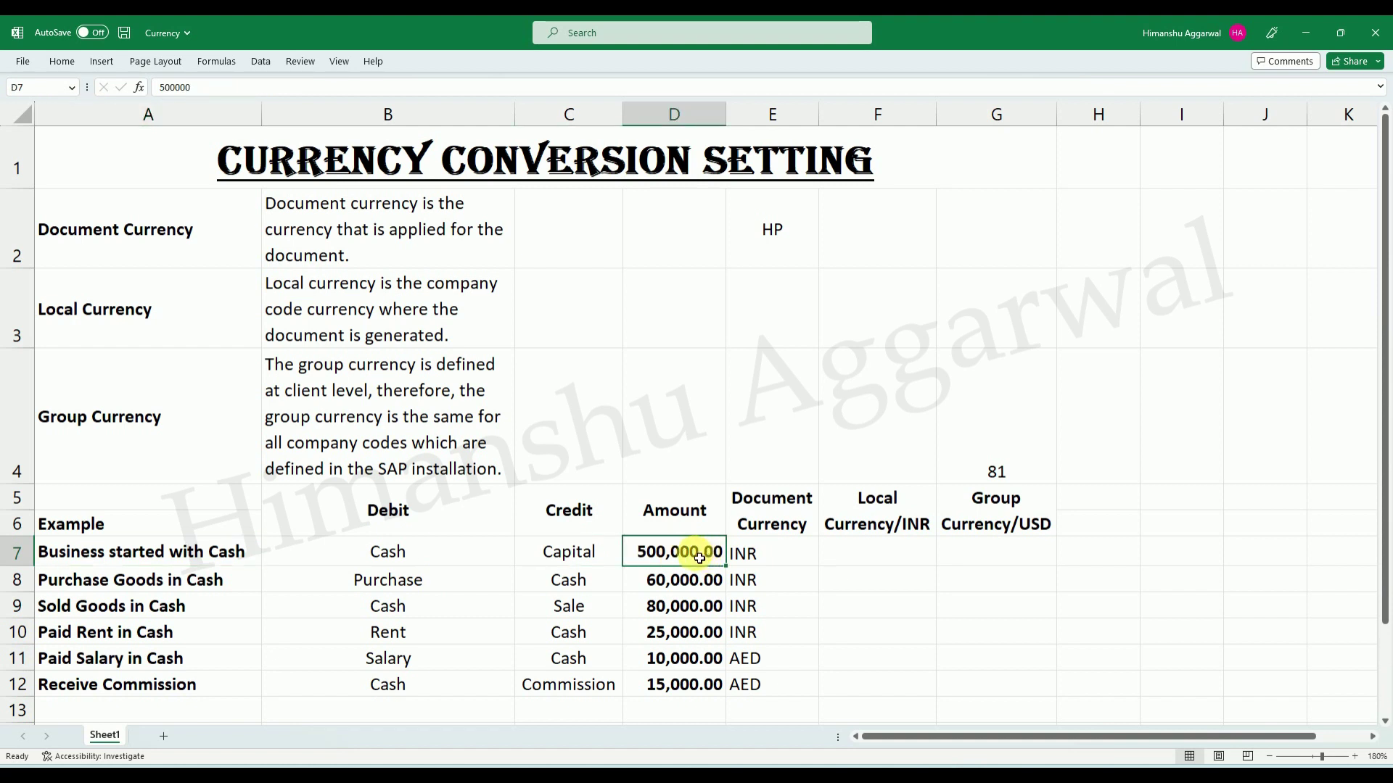
{"action": "left_click", "coordinate": [182, 580]}
{"action": "left_click", "coordinate": [395, 582]}
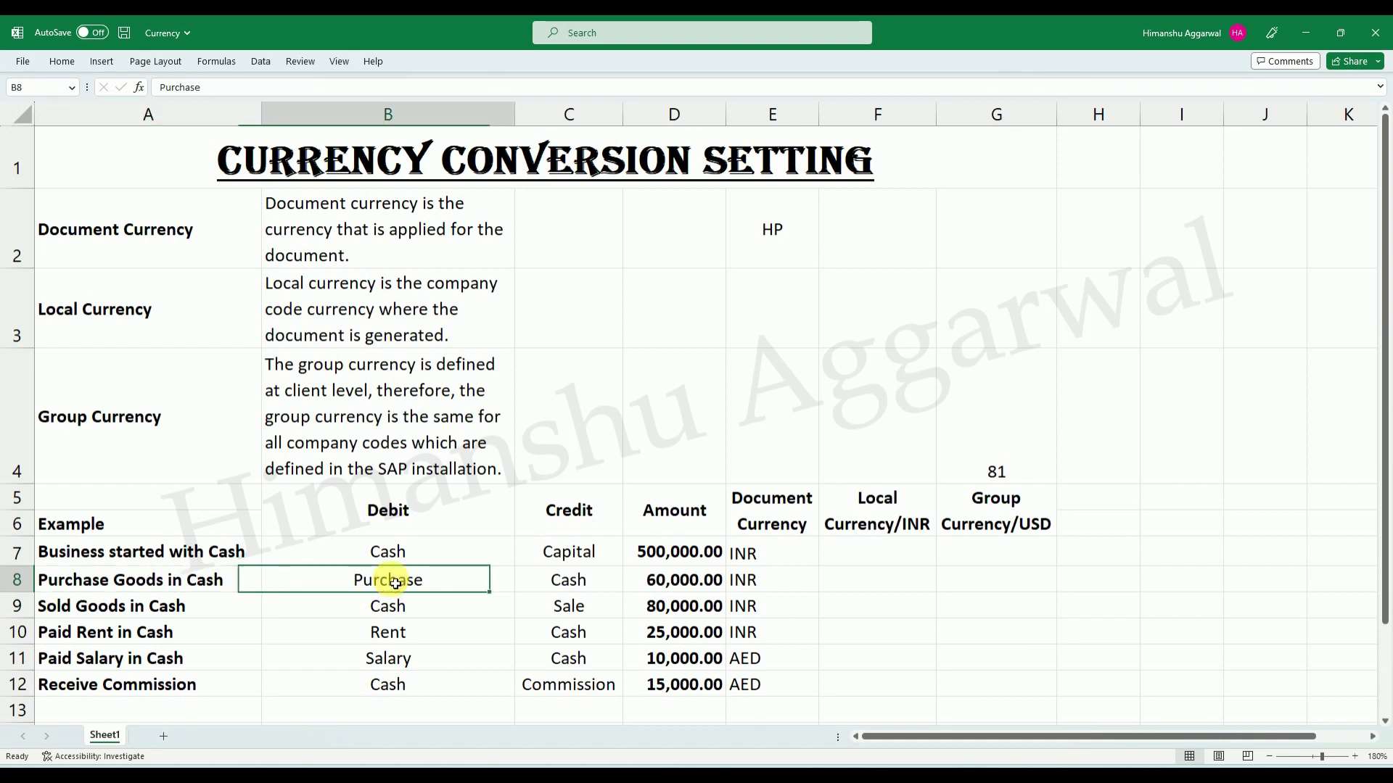
{"action": "left_click", "coordinate": [557, 589]}
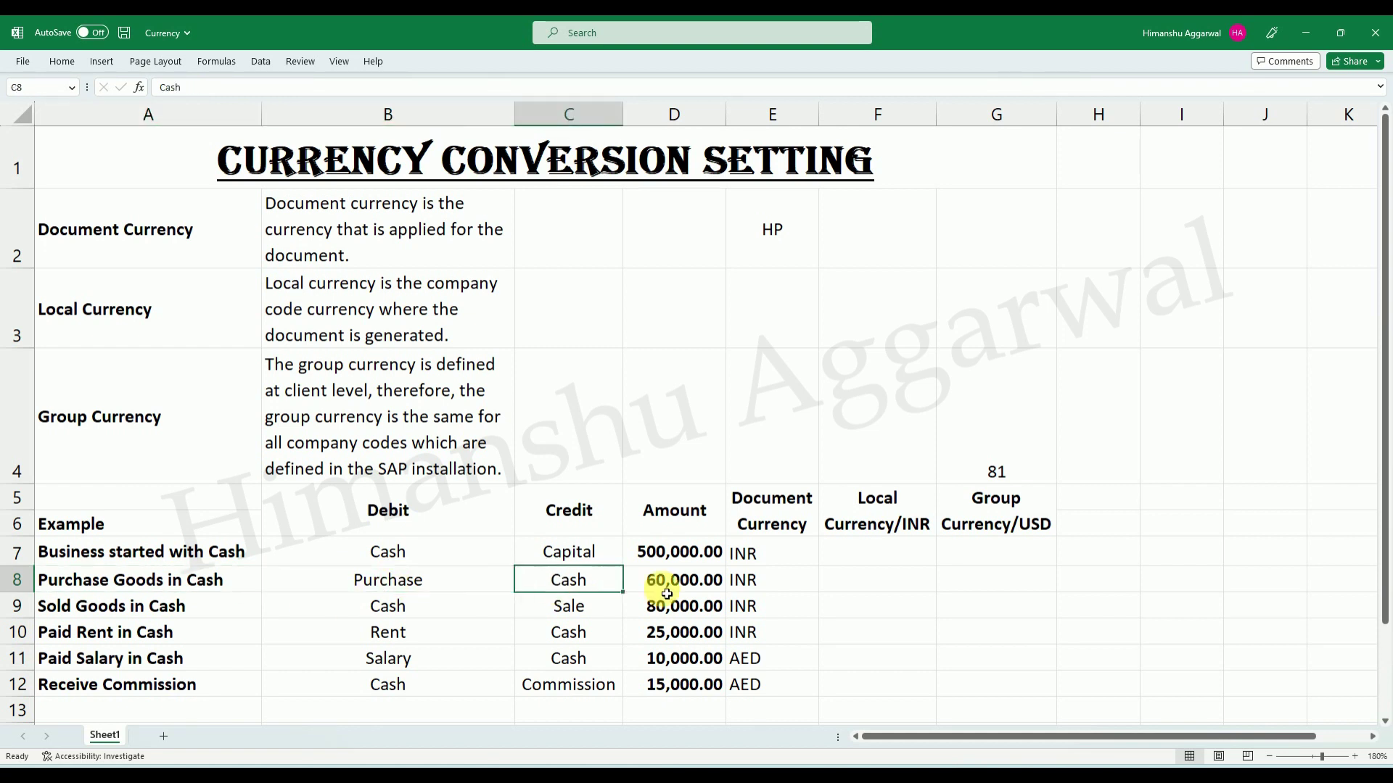
{"action": "left_click", "coordinate": [791, 590]}
{"action": "left_click", "coordinate": [172, 609]}
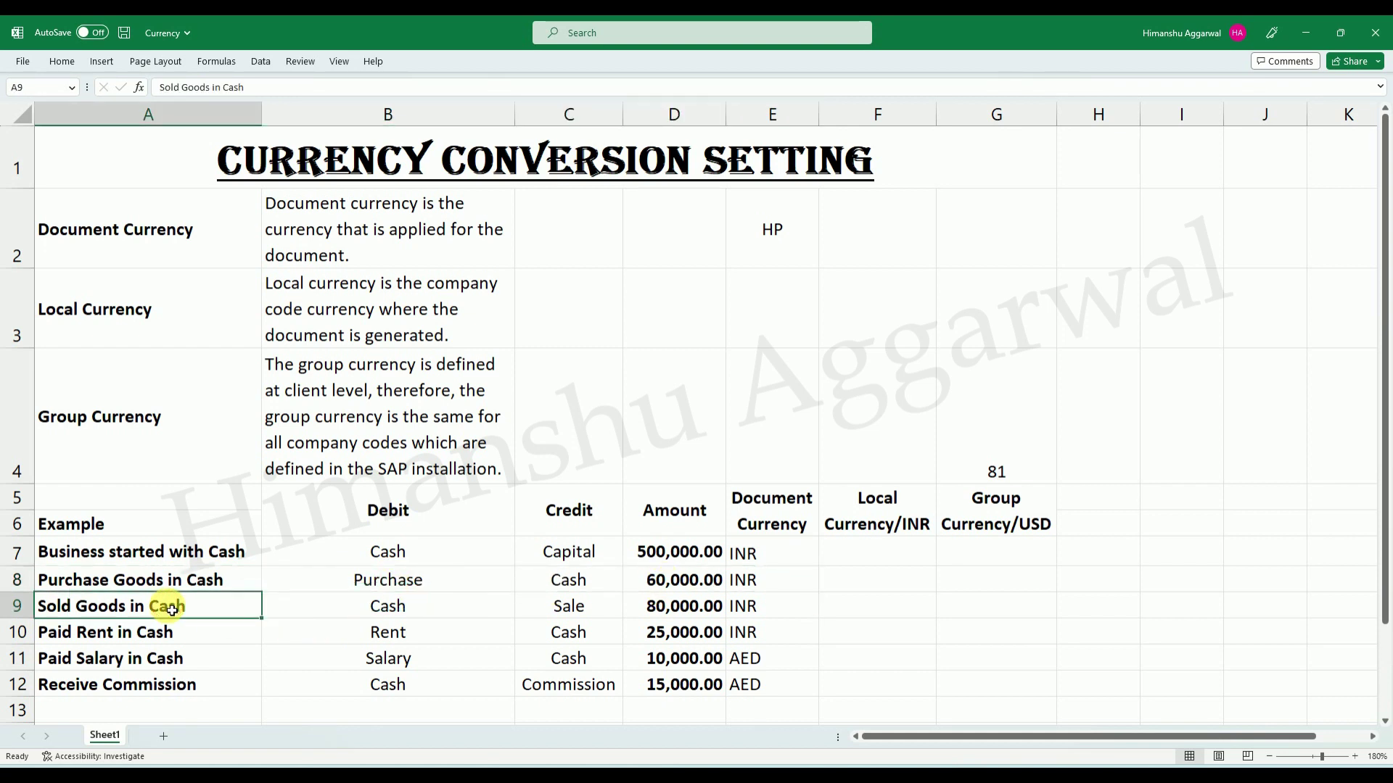
{"action": "left_click", "coordinate": [374, 613]}
{"action": "left_click", "coordinate": [562, 613]}
{"action": "left_click", "coordinate": [667, 609]}
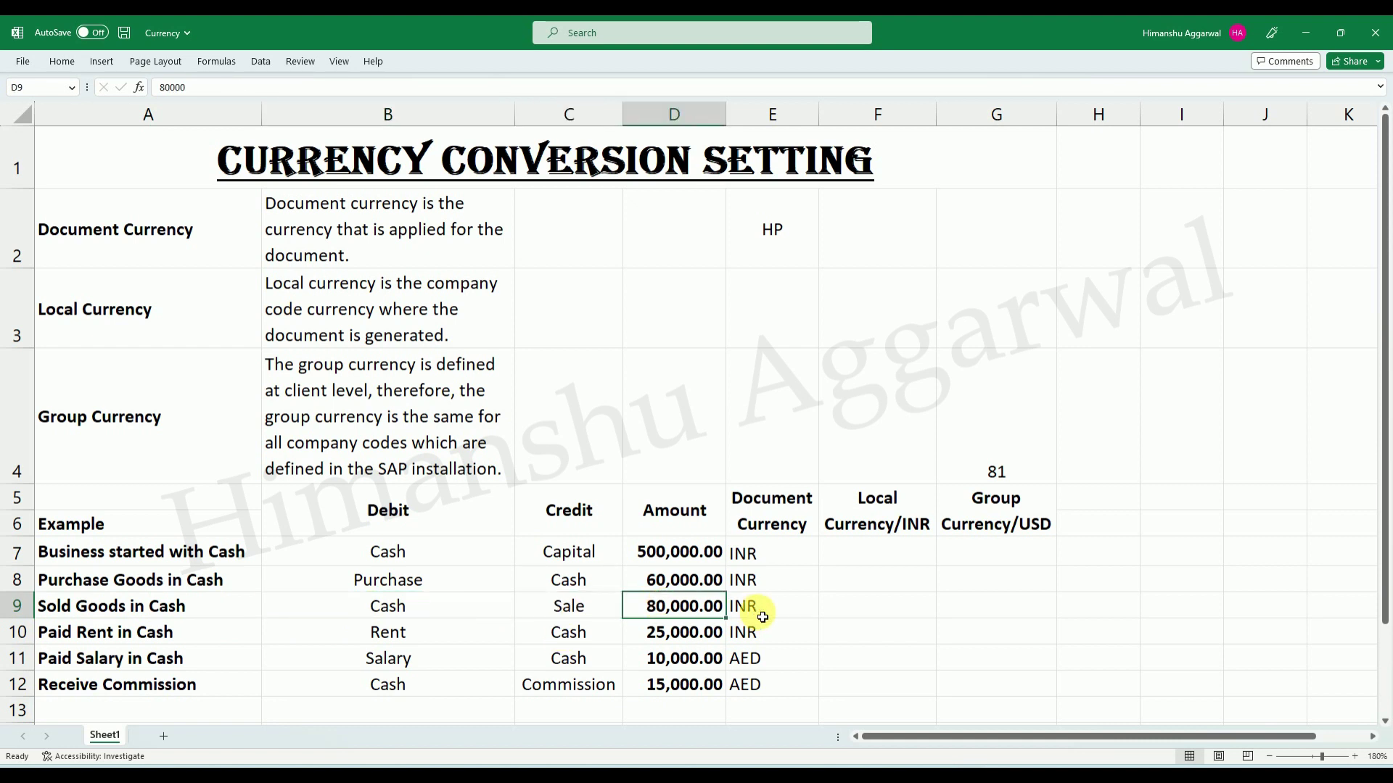
{"action": "left_click", "coordinate": [758, 609]}
{"action": "left_click", "coordinate": [127, 633]}
{"action": "left_click", "coordinate": [395, 635]}
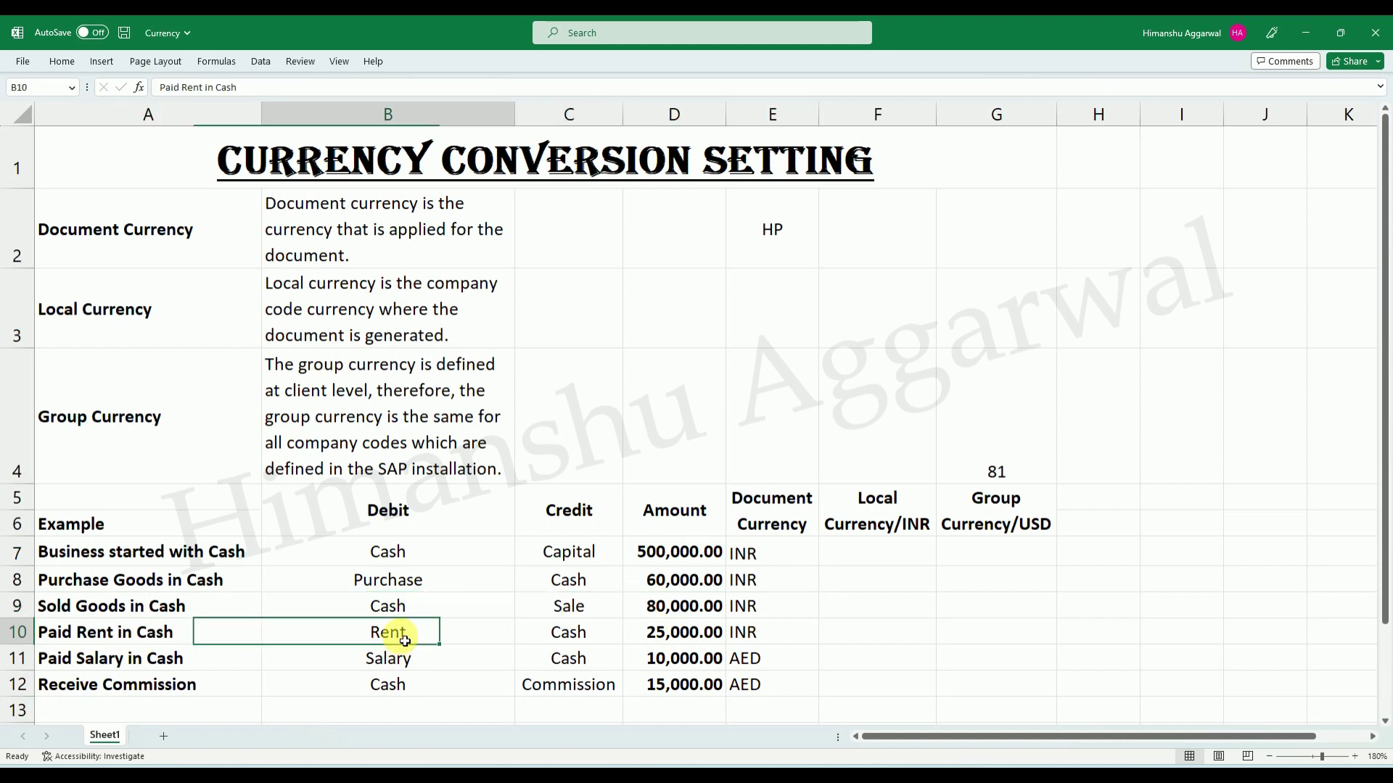
{"action": "left_click", "coordinate": [591, 633]}
{"action": "left_click", "coordinate": [678, 633]}
{"action": "left_click", "coordinate": [765, 638]}
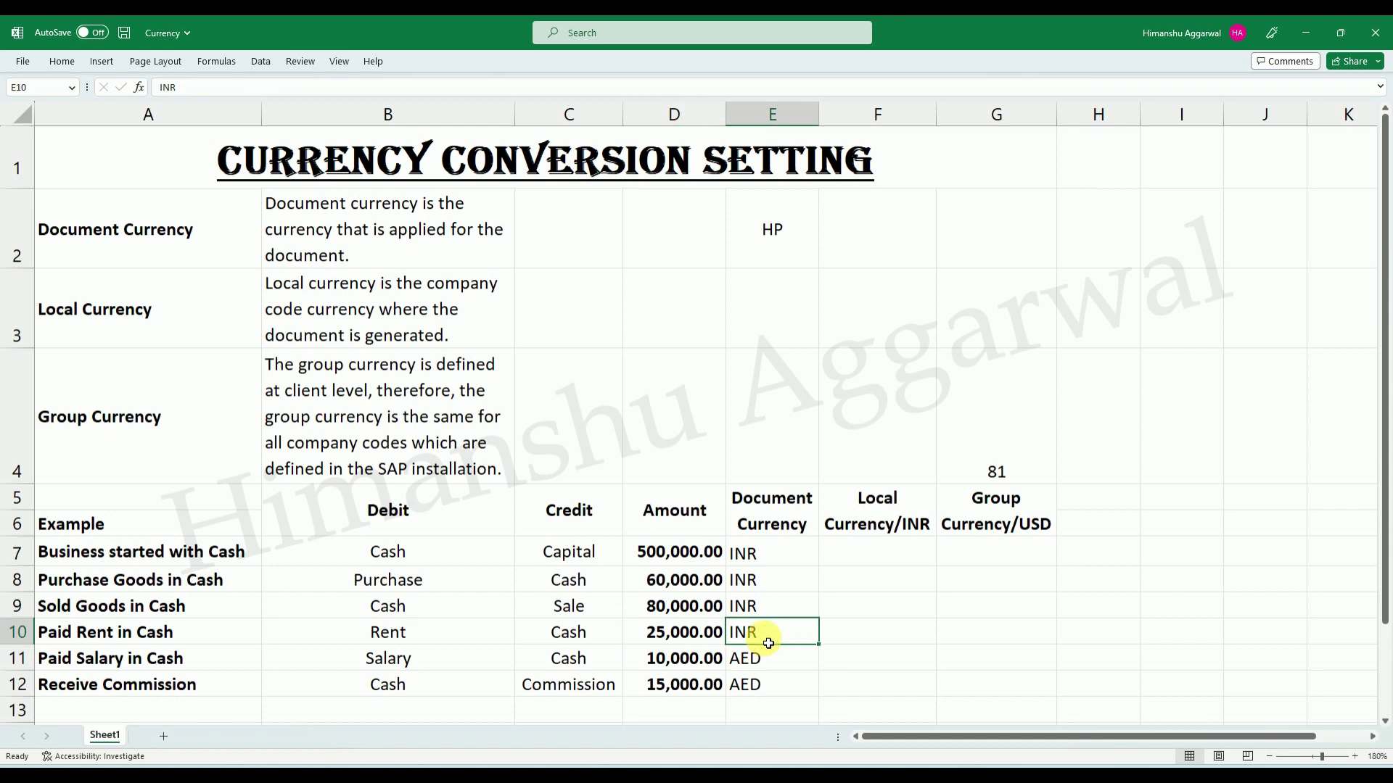
Examine the debit, credit, amount and document currency of the Paid Salary in Cash entry in row 11.
{"action": "left_click", "coordinate": [174, 659]}
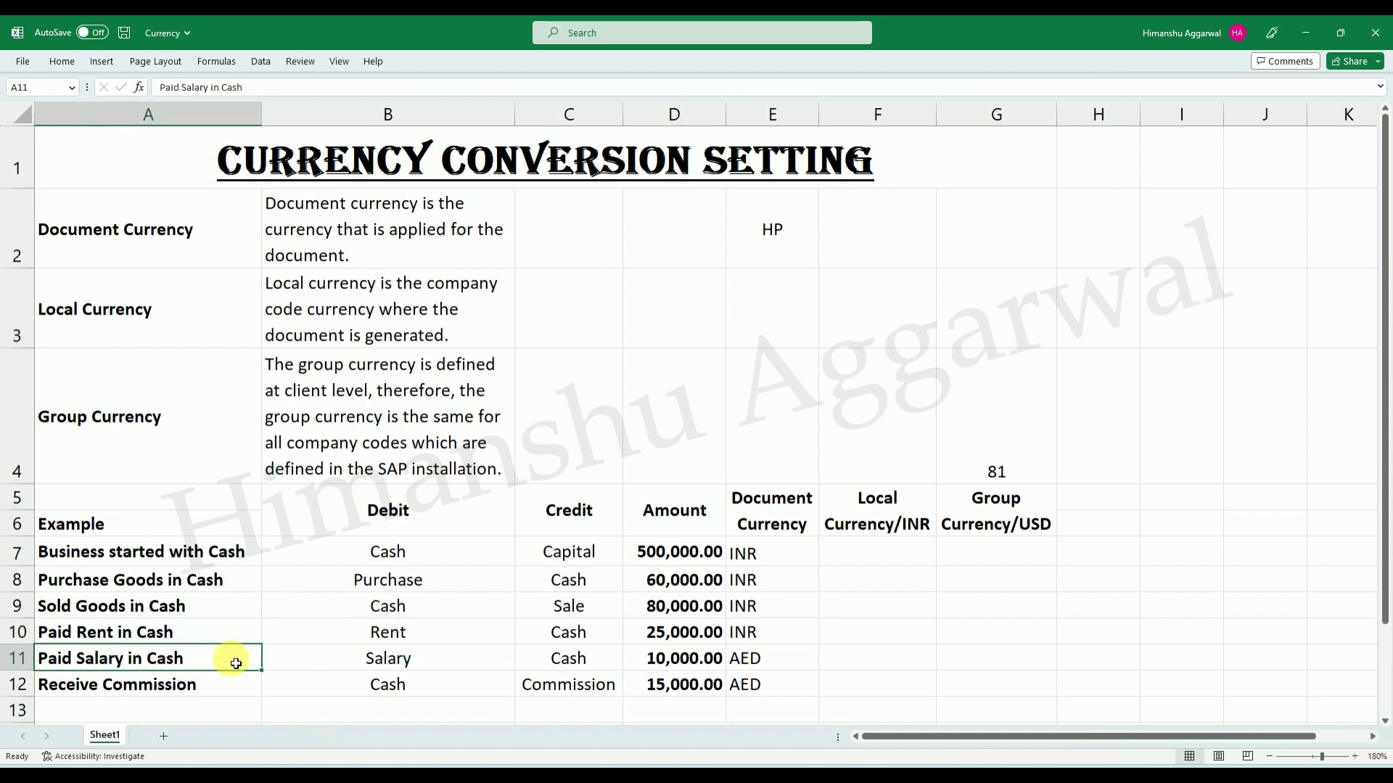
{"action": "left_click", "coordinate": [392, 657]}
{"action": "left_click", "coordinate": [569, 654]}
{"action": "left_click", "coordinate": [678, 660]}
{"action": "left_click", "coordinate": [781, 664]}
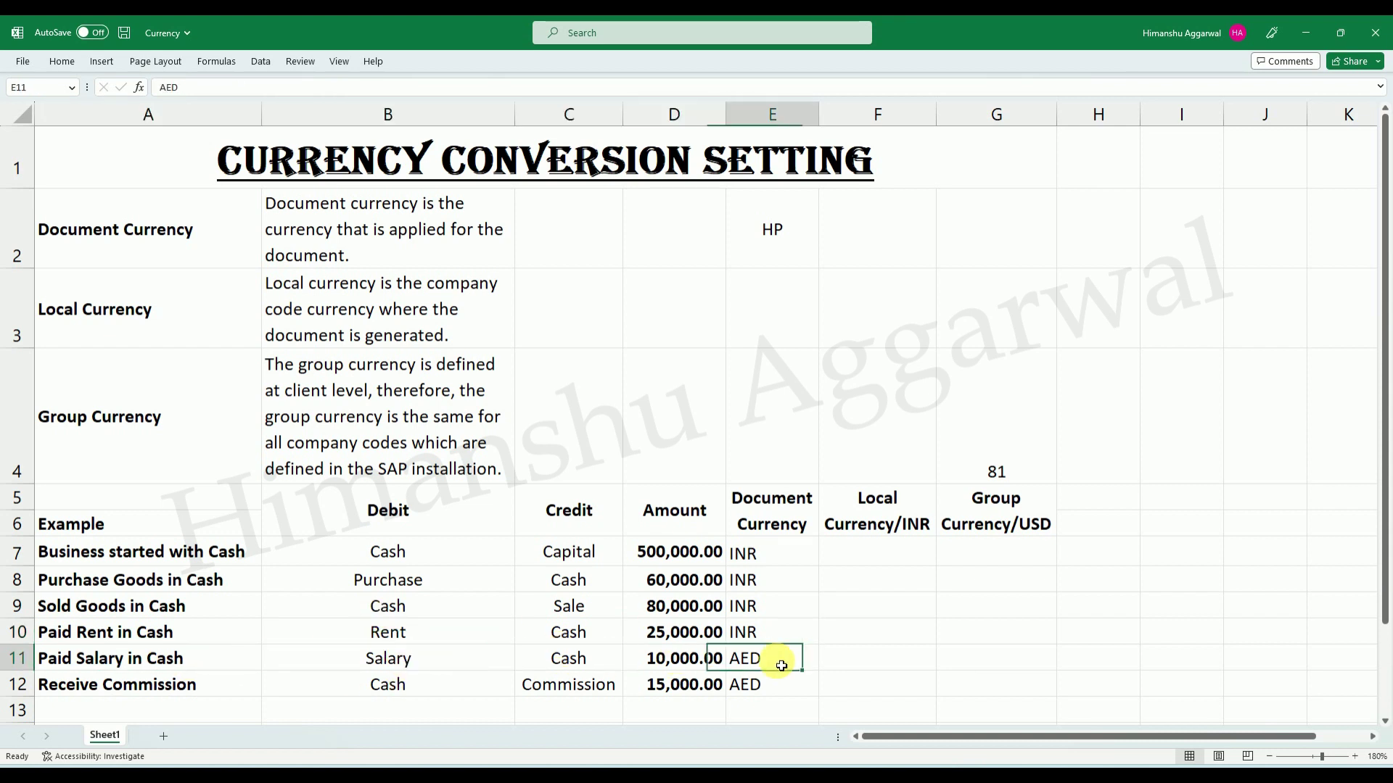
{"action": "left_click", "coordinate": [185, 661]}
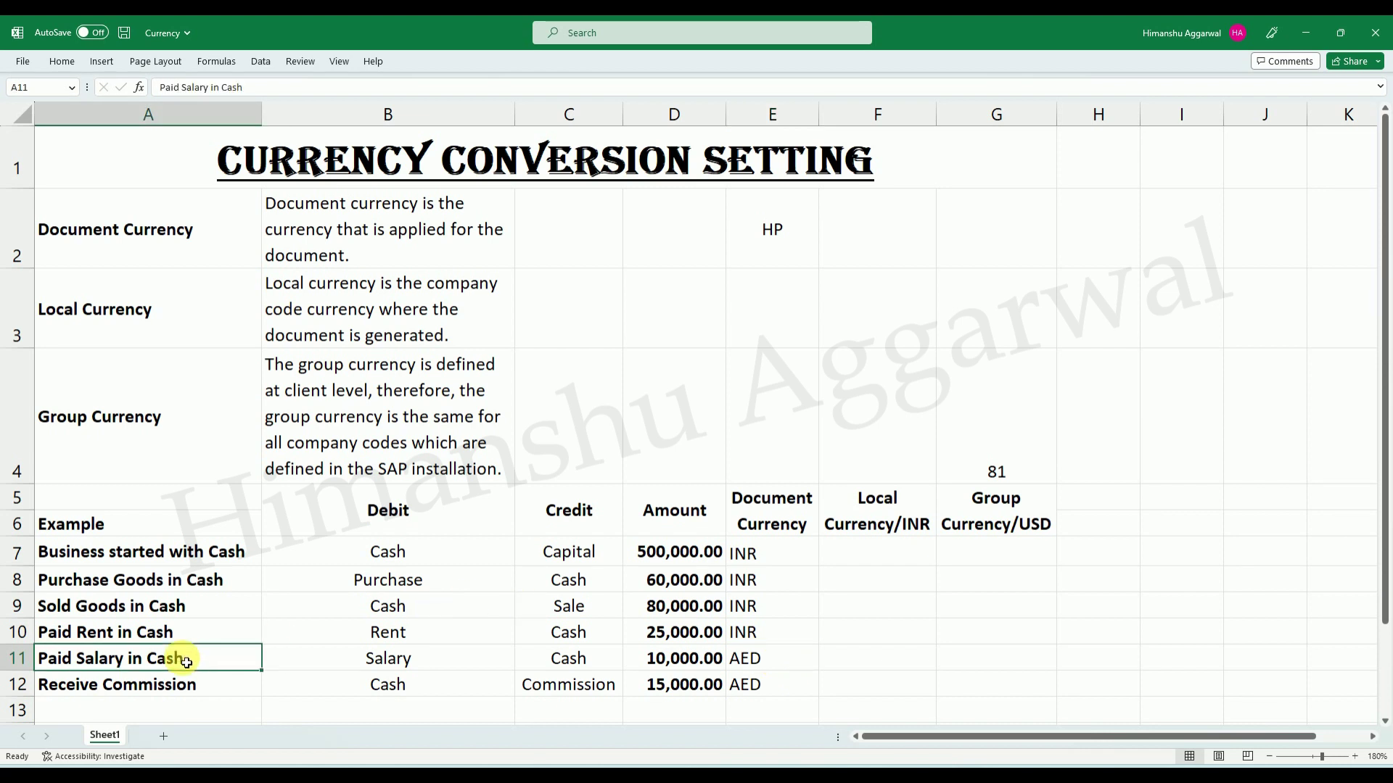
{"action": "left_click", "coordinate": [425, 661]}
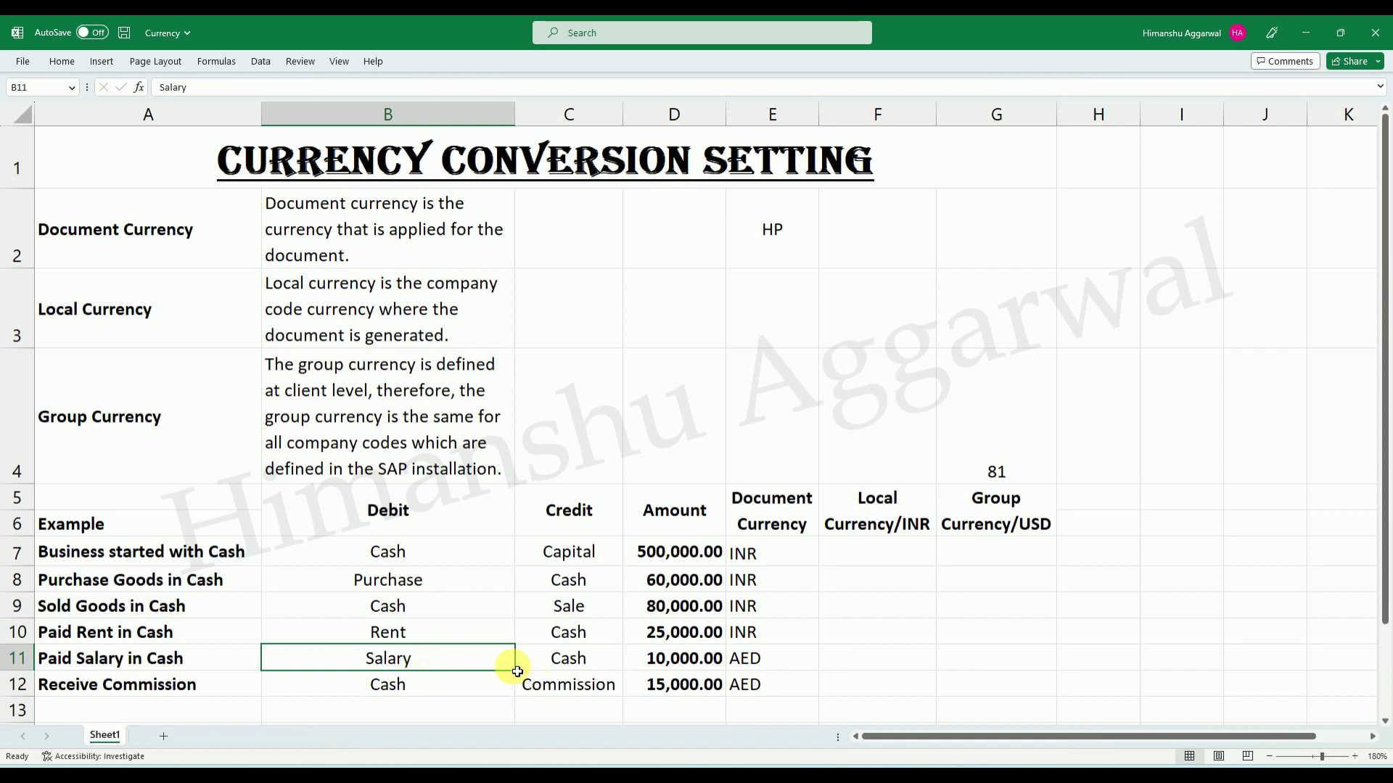
Compare the amount and document currency of the Paid Salary in Cash entry with the document currency definition in row 2.
{"action": "left_click", "coordinate": [565, 658]}
{"action": "left_click", "coordinate": [660, 663]}
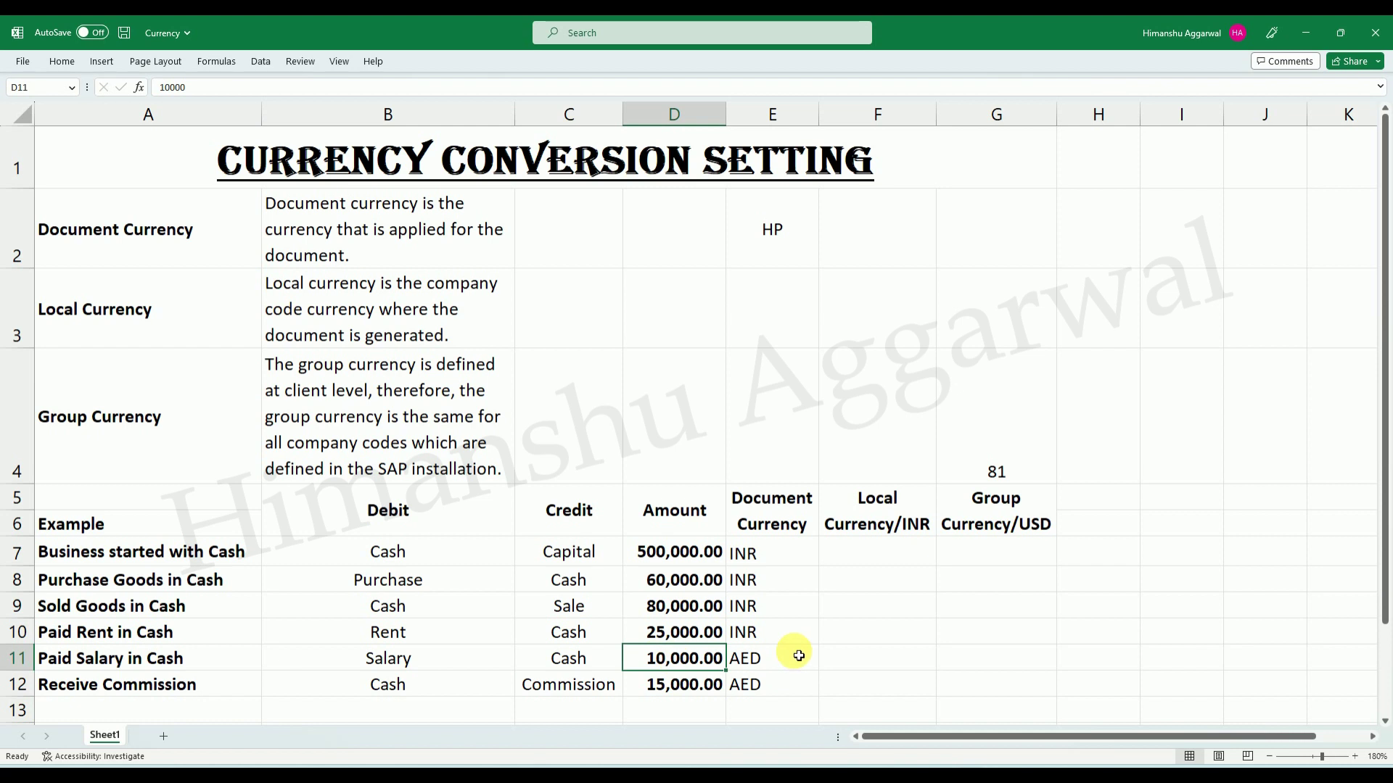
{"action": "left_click", "coordinate": [770, 660]}
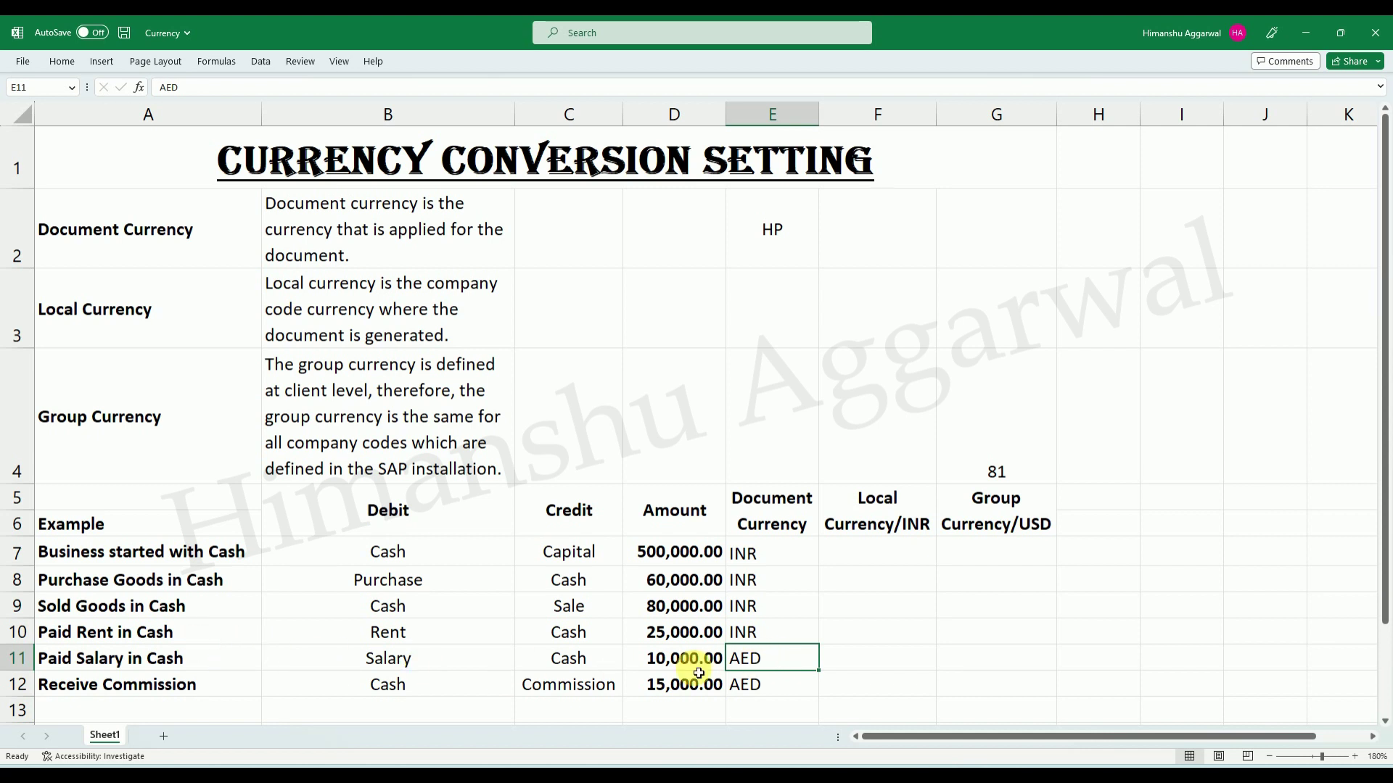
{"action": "left_click", "coordinate": [103, 229]}
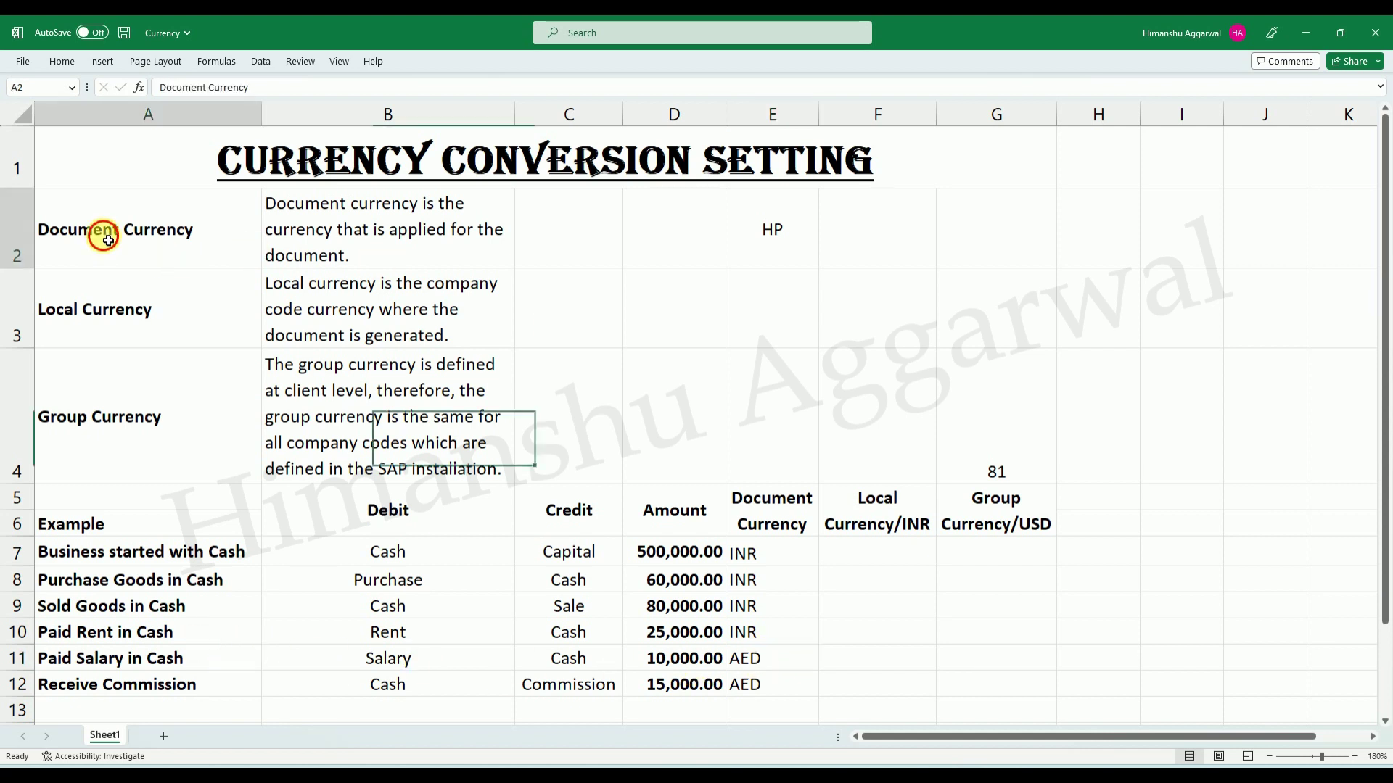
{"action": "left_click", "coordinate": [341, 226]}
{"action": "left_click", "coordinate": [212, 233]}
{"action": "left_click", "coordinate": [339, 242]}
{"action": "left_click", "coordinate": [218, 657]}
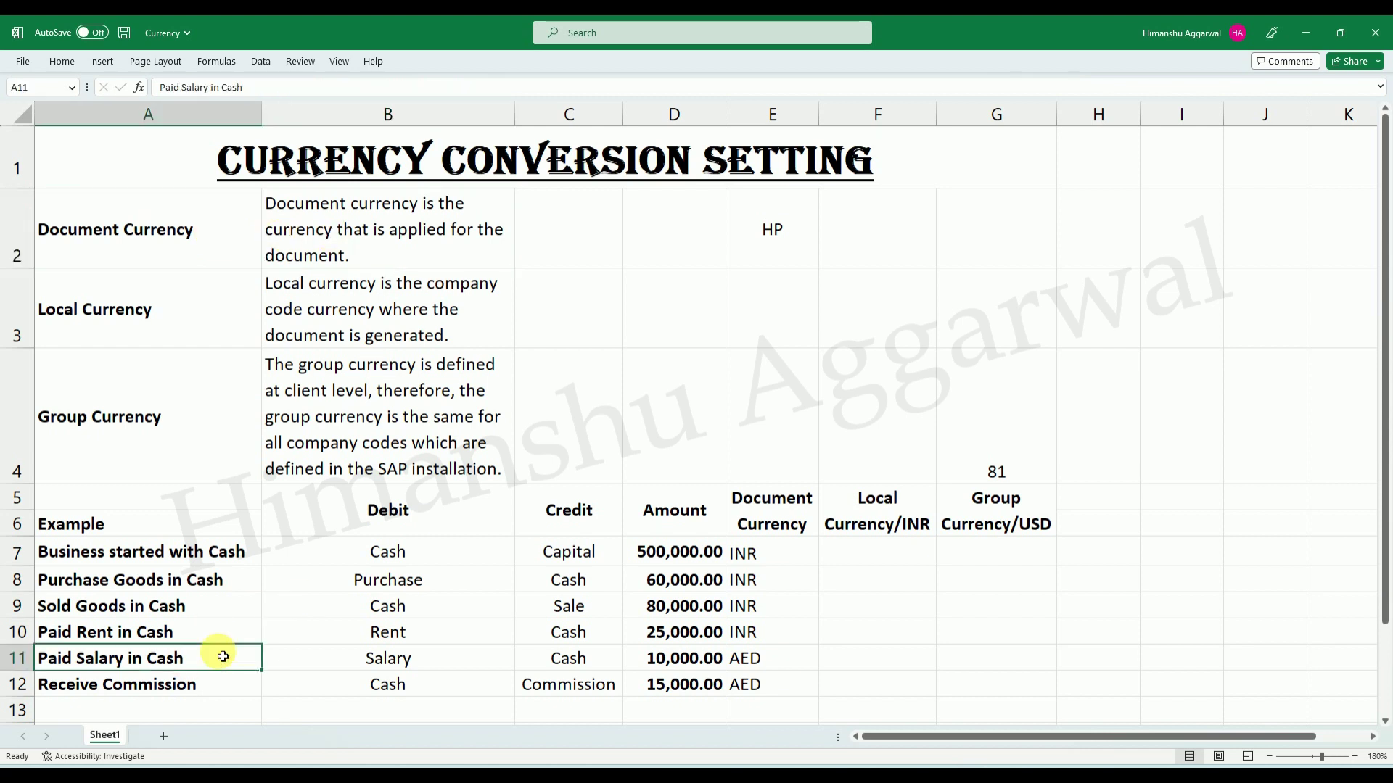
{"action": "left_click", "coordinate": [783, 667]}
Examine the Receive Commission entry in row 12 and the document currencies of all example transactions in E7:E12.
{"action": "left_click", "coordinate": [109, 685]}
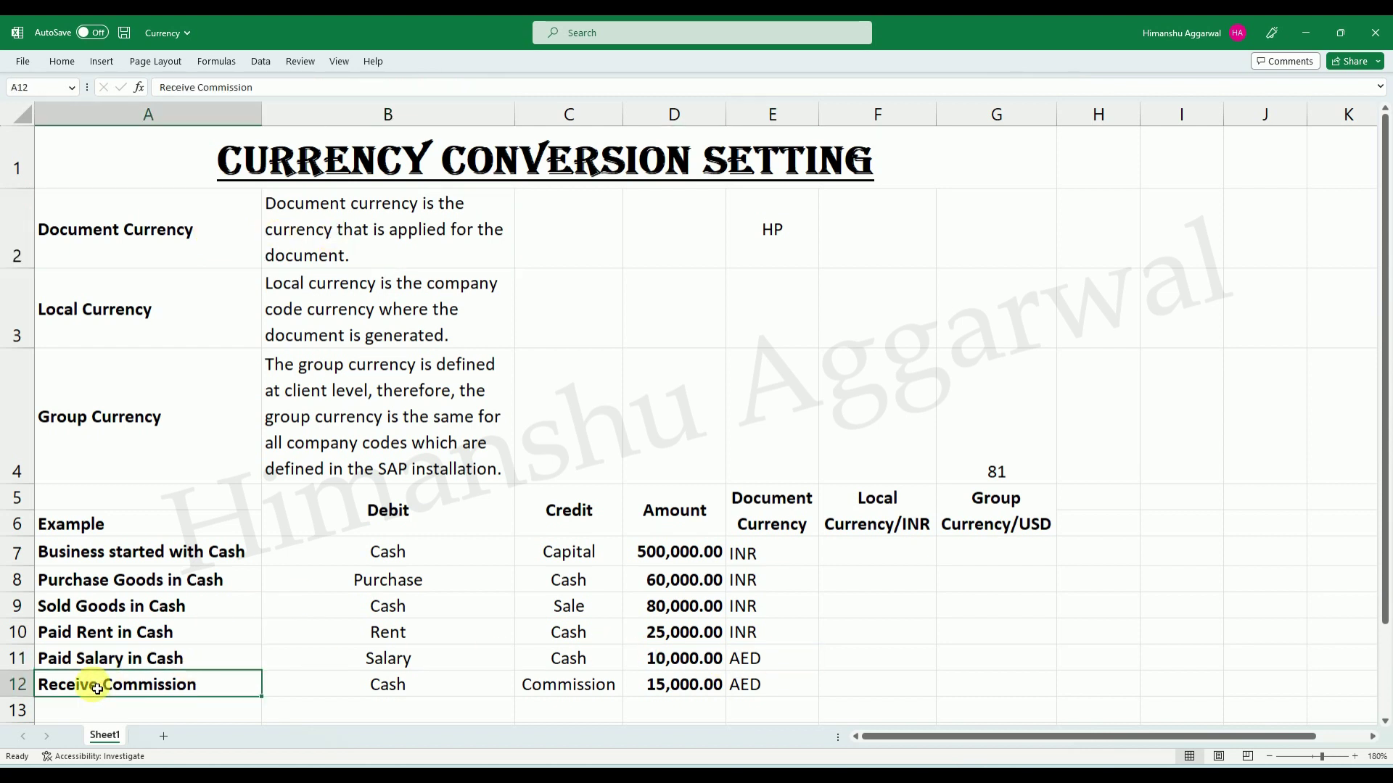
{"action": "left_click", "coordinate": [465, 686]}
{"action": "left_click", "coordinate": [547, 689]}
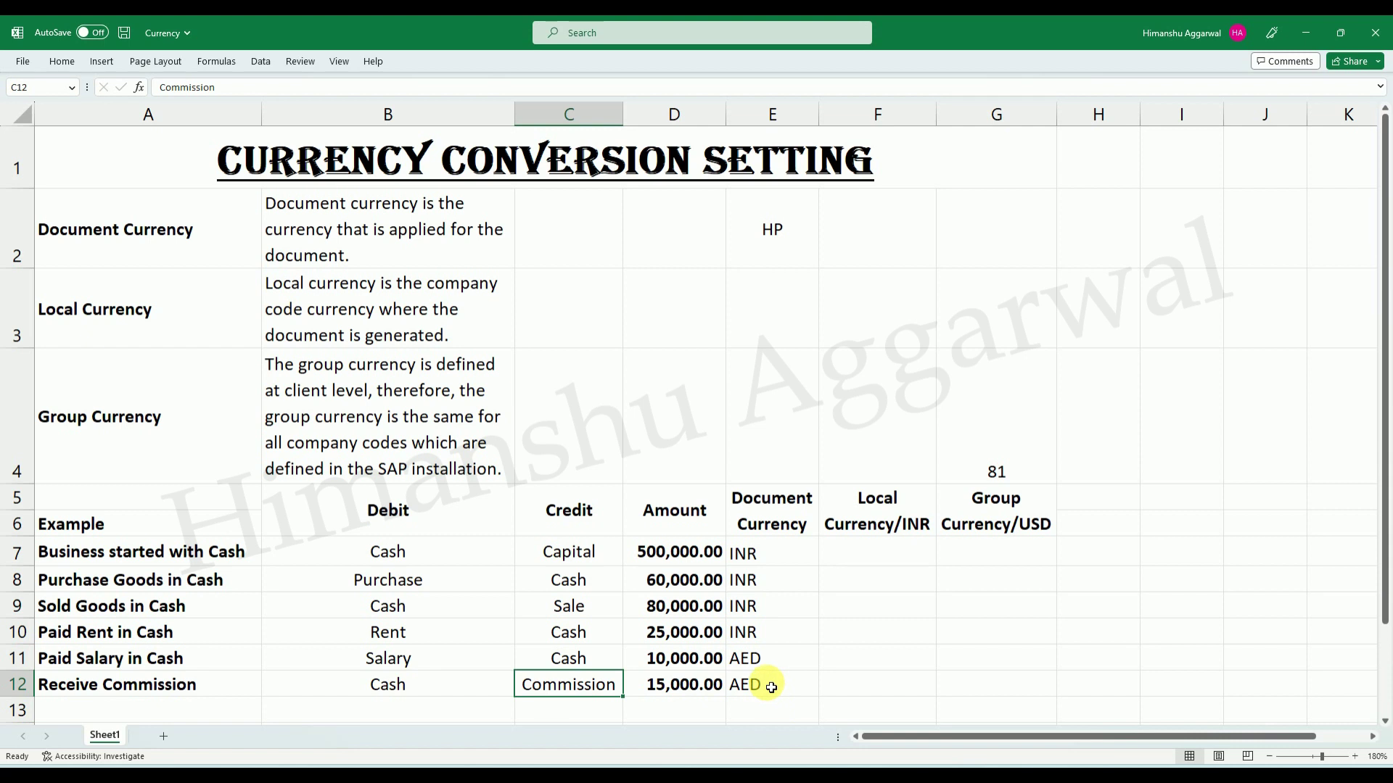
{"action": "left_click", "coordinate": [772, 686]}
{"action": "left_click", "coordinate": [225, 712]}
{"action": "left_click", "coordinate": [367, 712]}
{"action": "left_click", "coordinate": [573, 716]}
{"action": "left_click", "coordinate": [763, 718]}
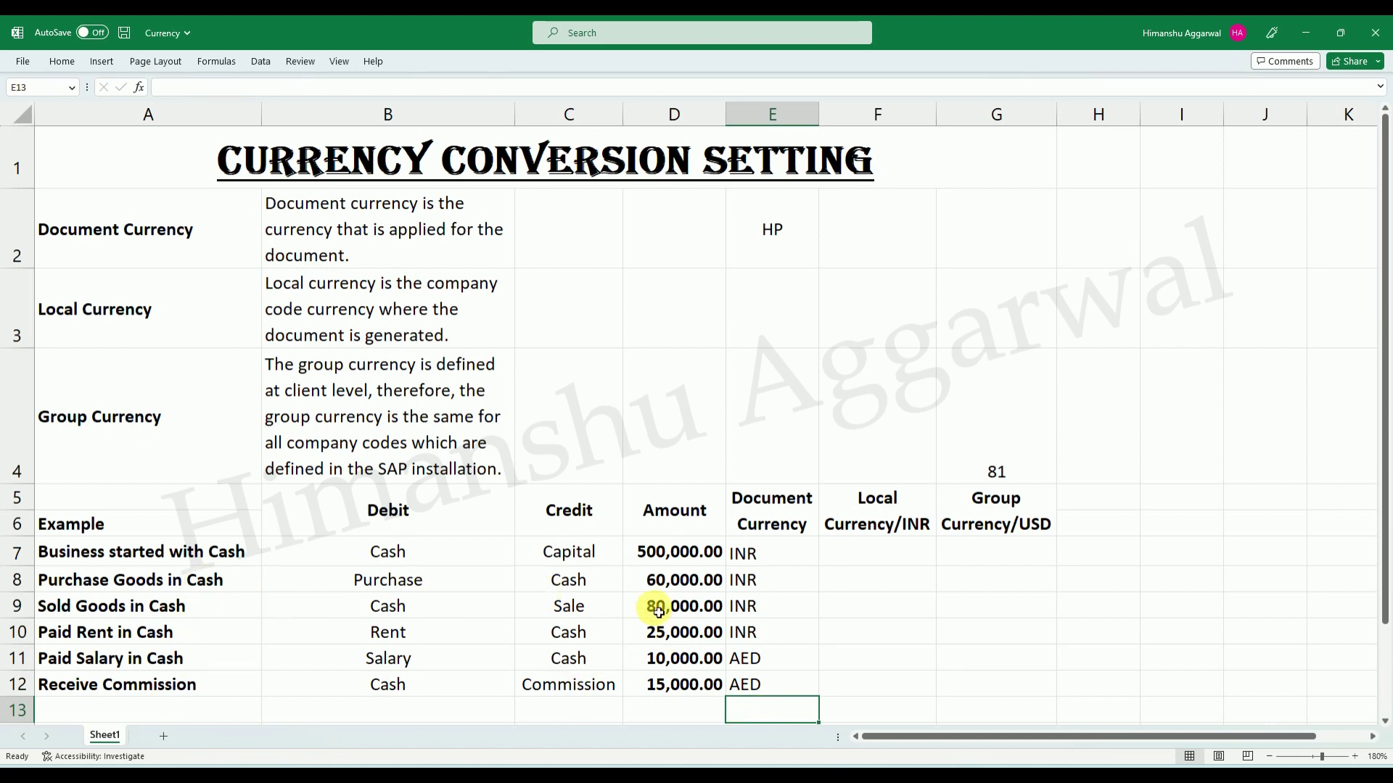
{"action": "left_click_drag", "start_coordinate": [771, 557], "coordinate": [758, 685]}
{"action": "left_click_drag", "start_coordinate": [782, 506], "coordinate": [758, 685]}
{"action": "left_click", "coordinate": [201, 523]}
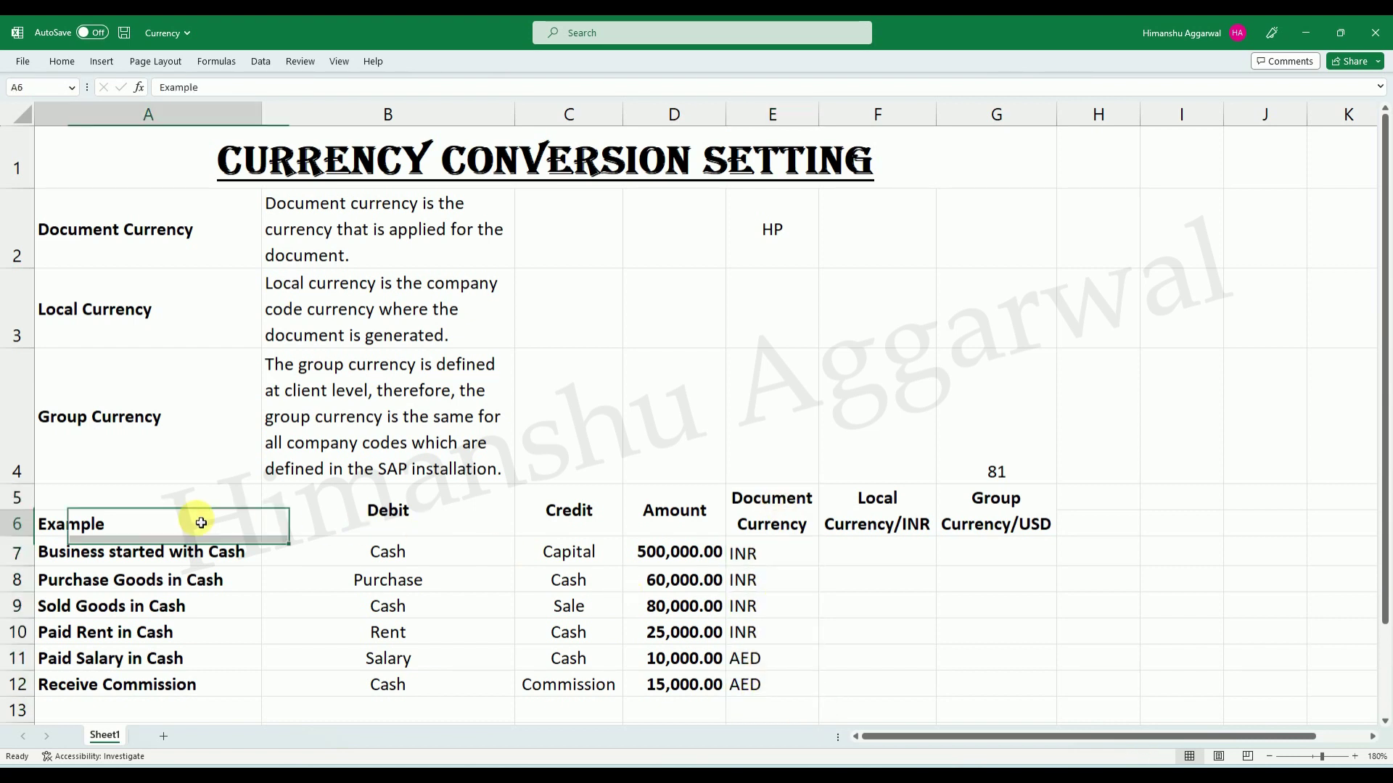
Total the amounts in D7:D12 with a SUM formula in D13.
{"action": "left_click", "coordinate": [704, 579]}
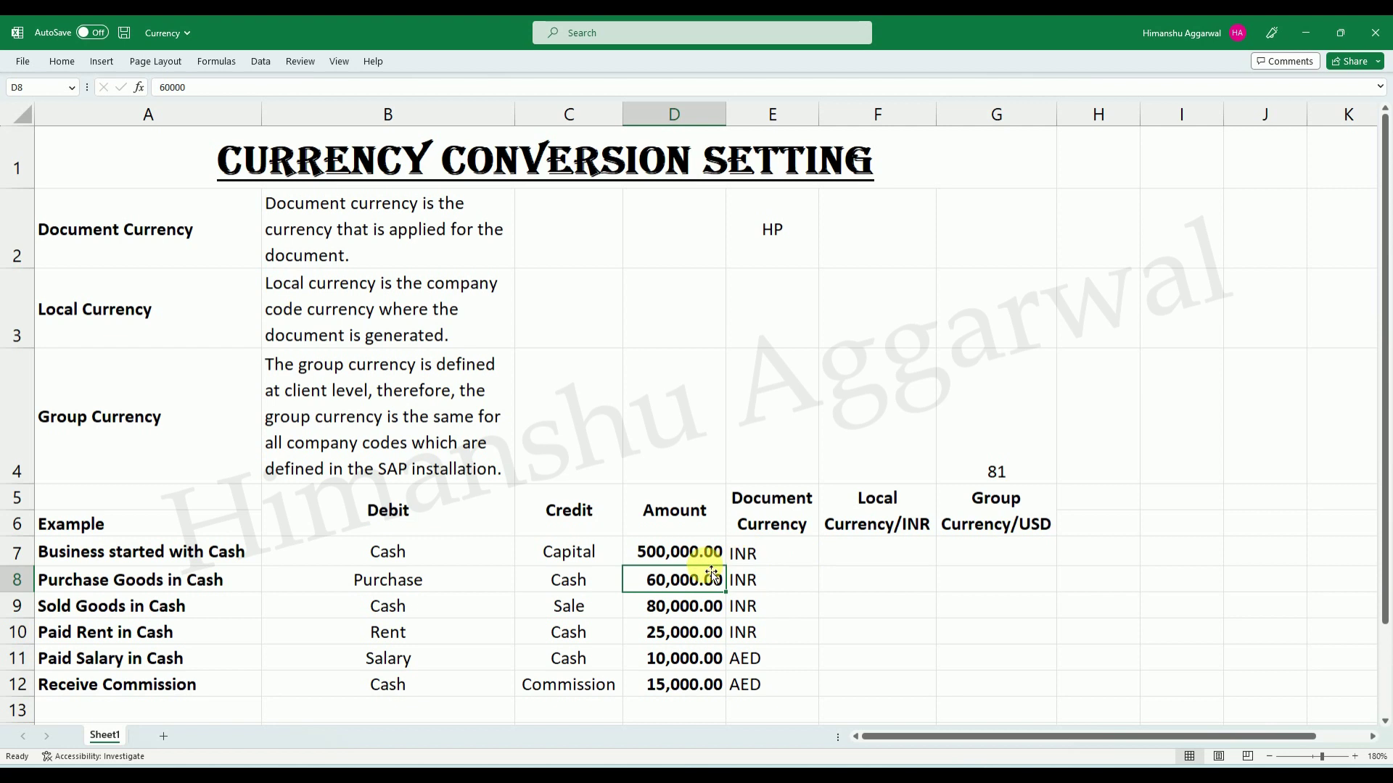
{"action": "left_click_drag", "start_coordinate": [703, 558], "coordinate": [707, 686]}
{"action": "left_click_drag", "start_coordinate": [673, 557], "coordinate": [696, 707]}
{"action": "type", "text": "-"}
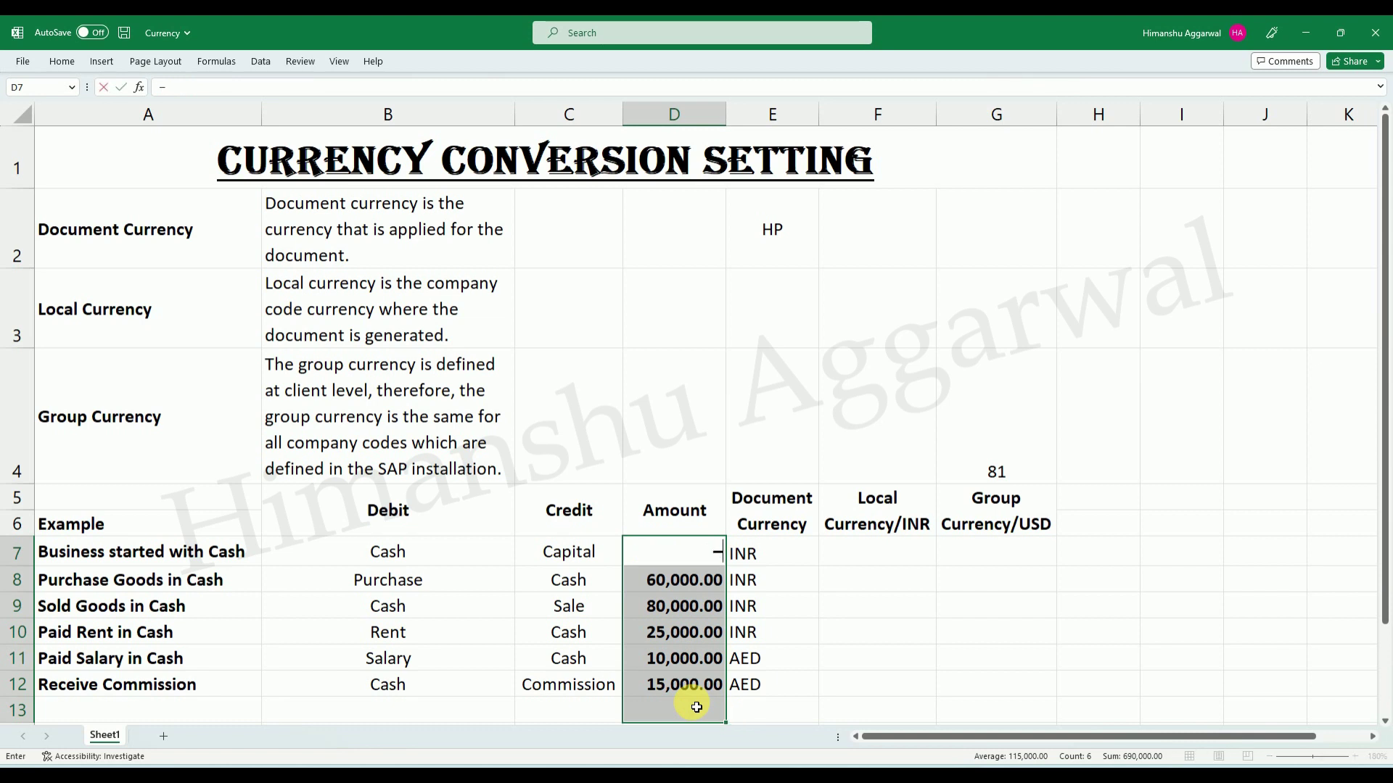
{"action": "key", "text": "Escape"}
{"action": "key", "text": "alt+equal"}
{"action": "left_click", "coordinate": [886, 660]}
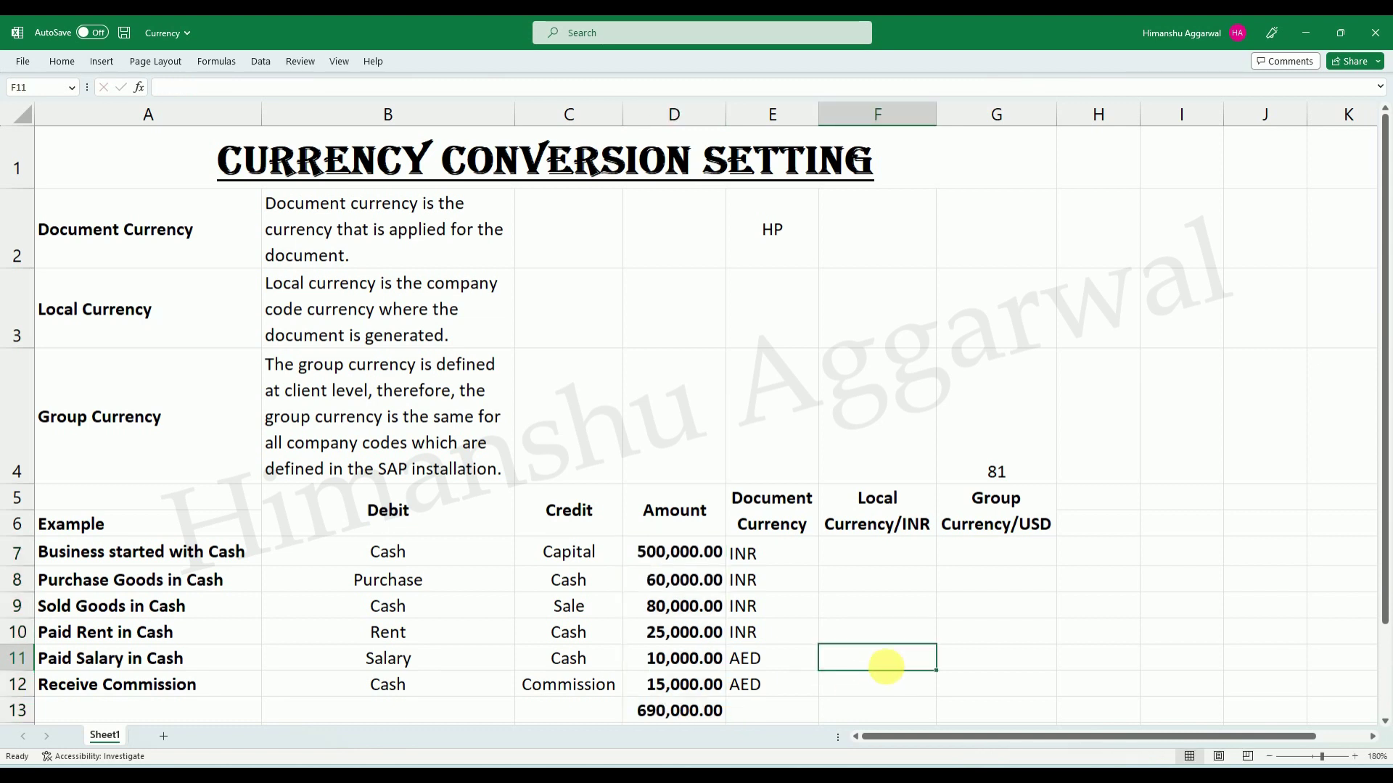
{"action": "scroll", "coordinate": [799, 544], "scroll_direction": "down", "scroll_amount": 2}
{"action": "scroll", "coordinate": [789, 535], "scroll_direction": "up", "scroll_amount": 1}
{"action": "scroll", "coordinate": [761, 570], "scroll_direction": "up", "scroll_amount": 1}
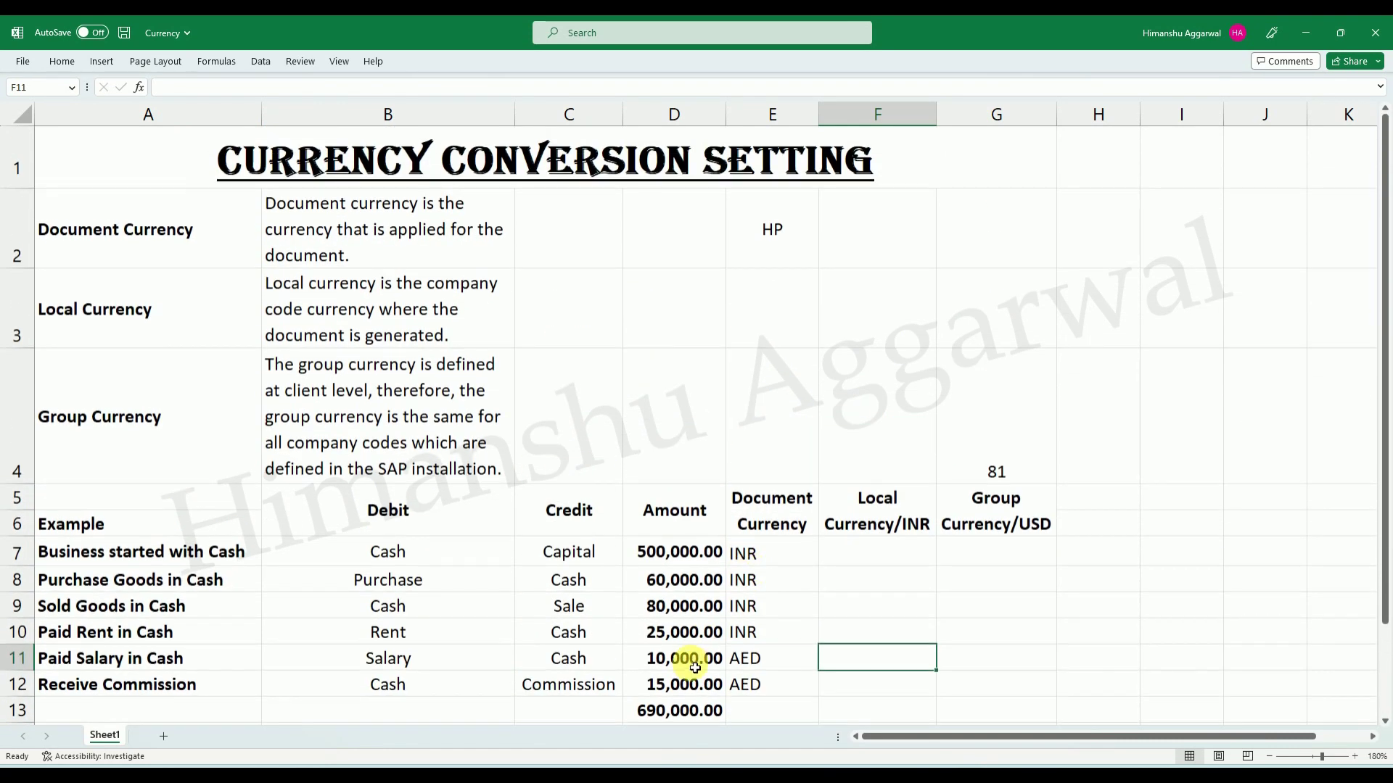
Compare the amount total in D13 with its INR and AED entries, and review the document and local currency labels.
{"action": "left_click", "coordinate": [686, 722]}
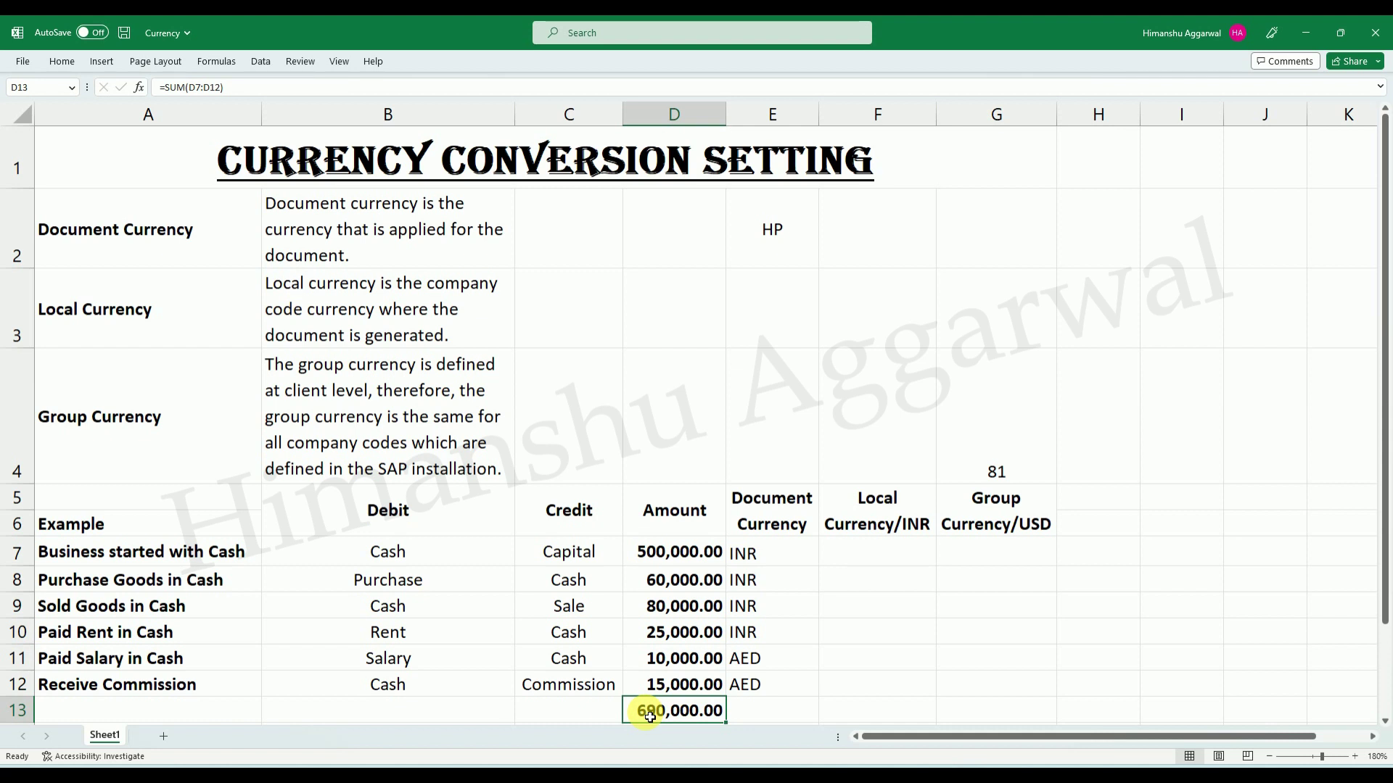
{"action": "left_click_drag", "start_coordinate": [678, 551], "coordinate": [746, 631]}
{"action": "left_click_drag", "start_coordinate": [675, 656], "coordinate": [778, 695]}
{"action": "left_click_drag", "start_coordinate": [675, 656], "coordinate": [759, 691]}
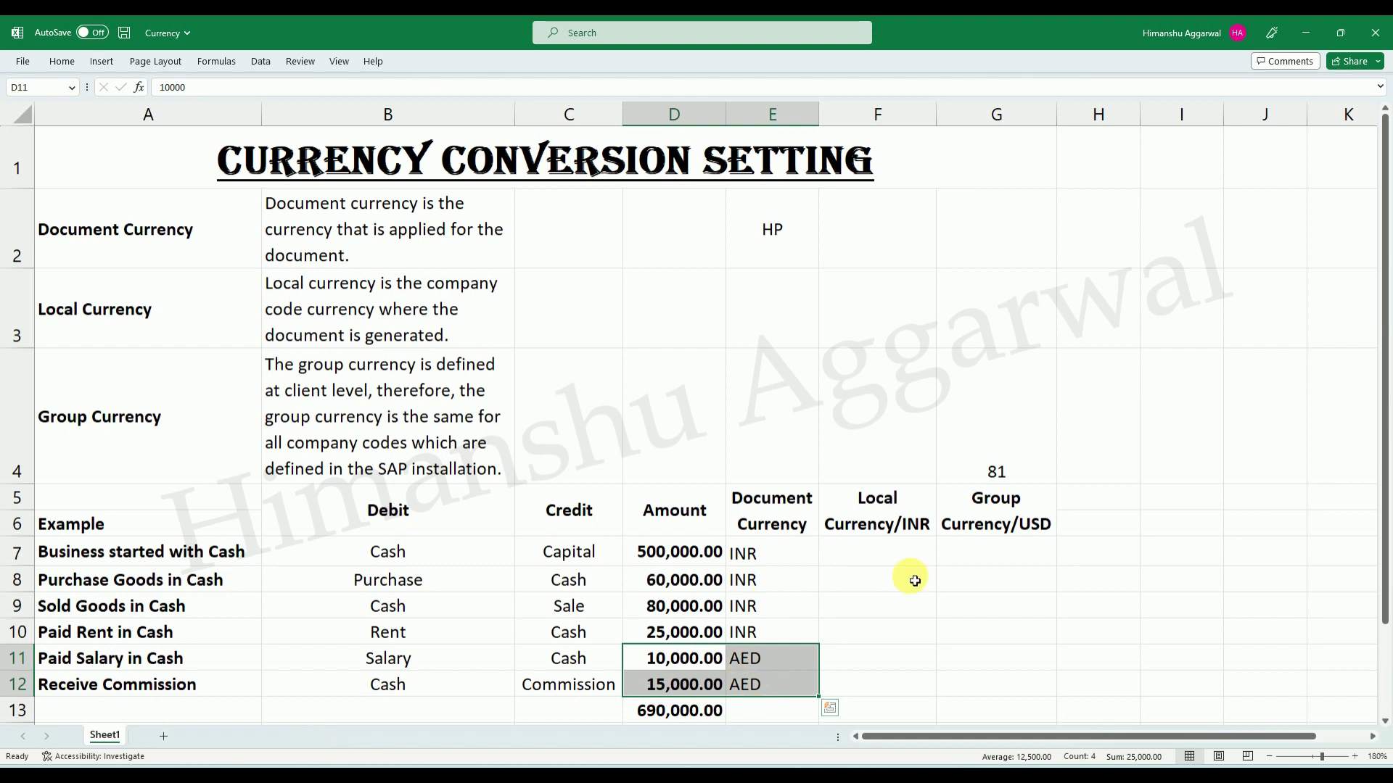
{"action": "left_click", "coordinate": [156, 239]}
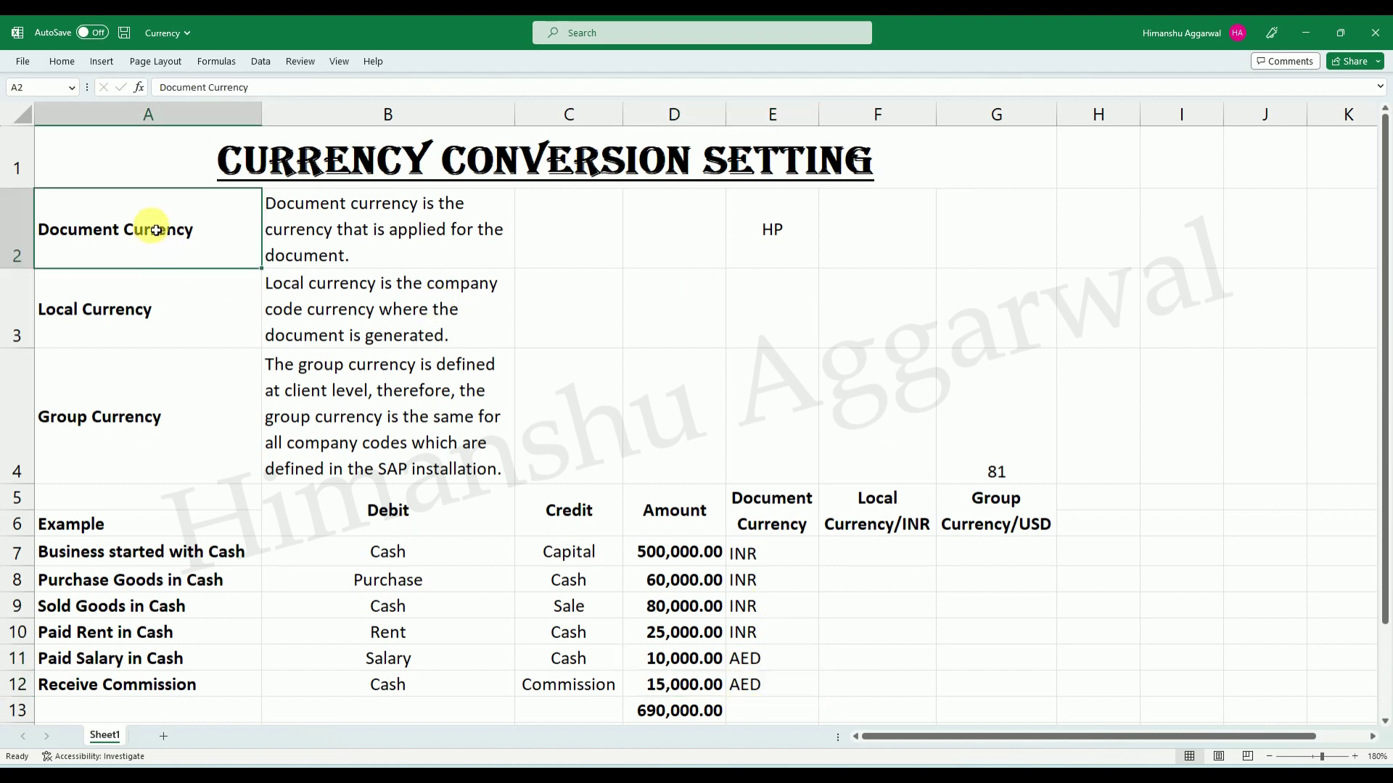
{"action": "left_click", "coordinate": [172, 328]}
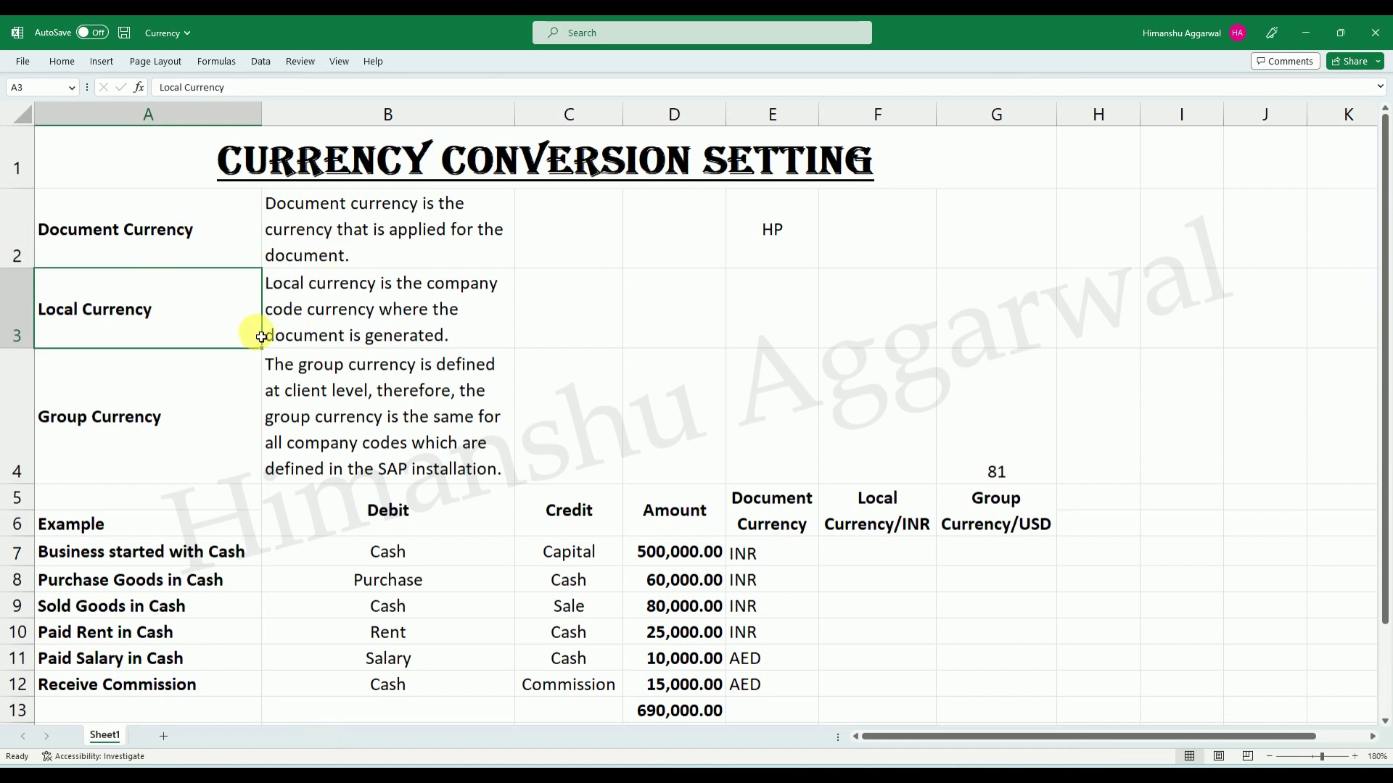
Enter =D7 as the local currency amount in F7 and fill the formula down to F10 for the INR transactions.
{"action": "left_click", "coordinate": [897, 553]}
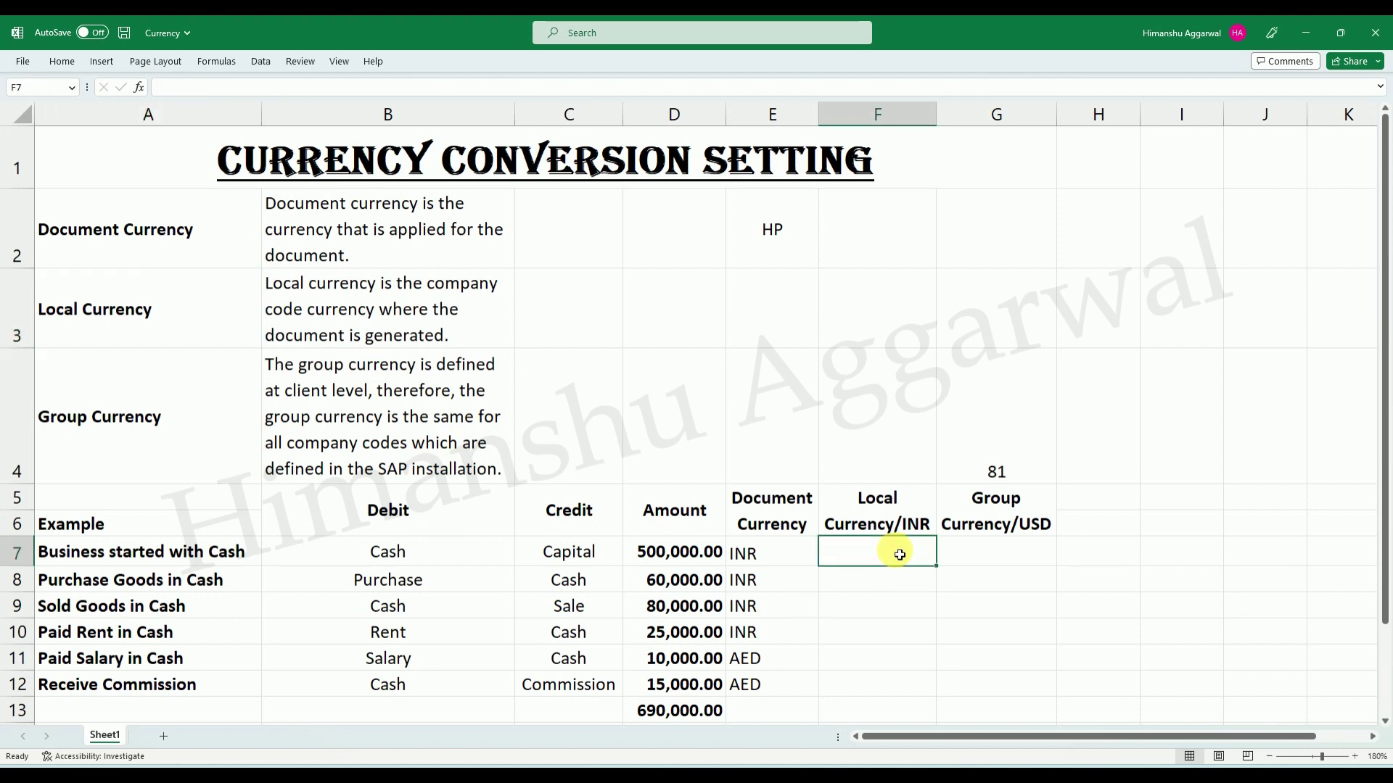
{"action": "type", "text": "="}
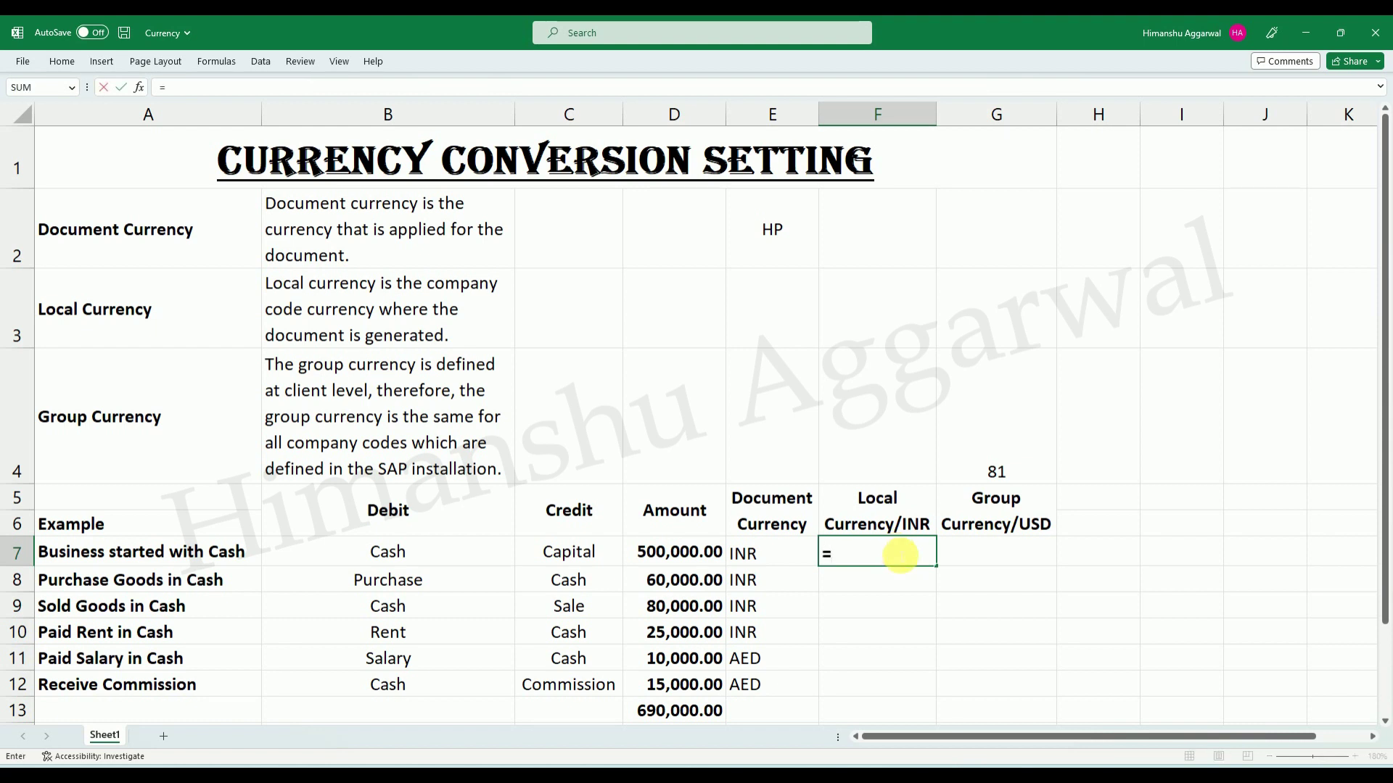
{"action": "key", "text": "Left"}
{"action": "key", "text": "Left"}
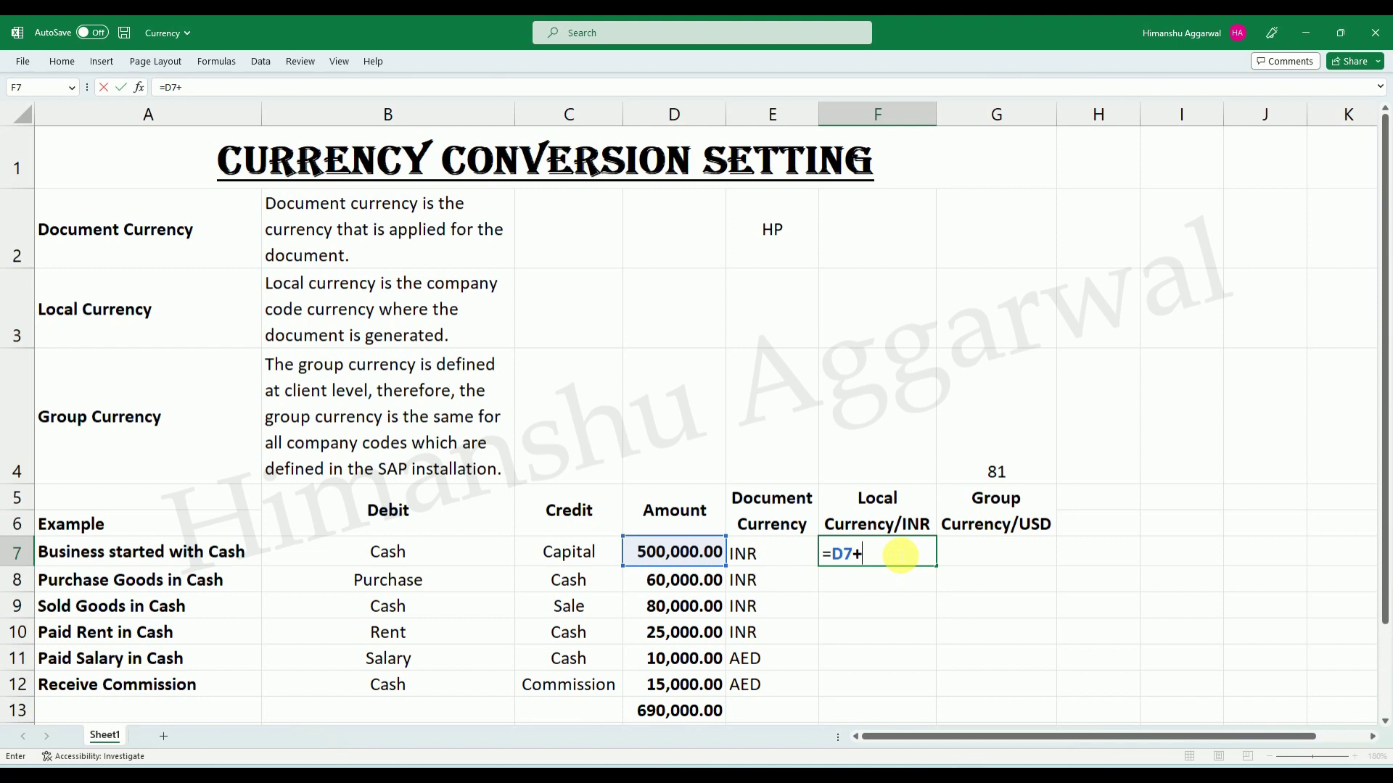
{"action": "key", "text": "Return"}
{"action": "left_click_drag", "start_coordinate": [893, 555], "coordinate": [888, 629]}
{"action": "key", "text": "ctrl+d"}
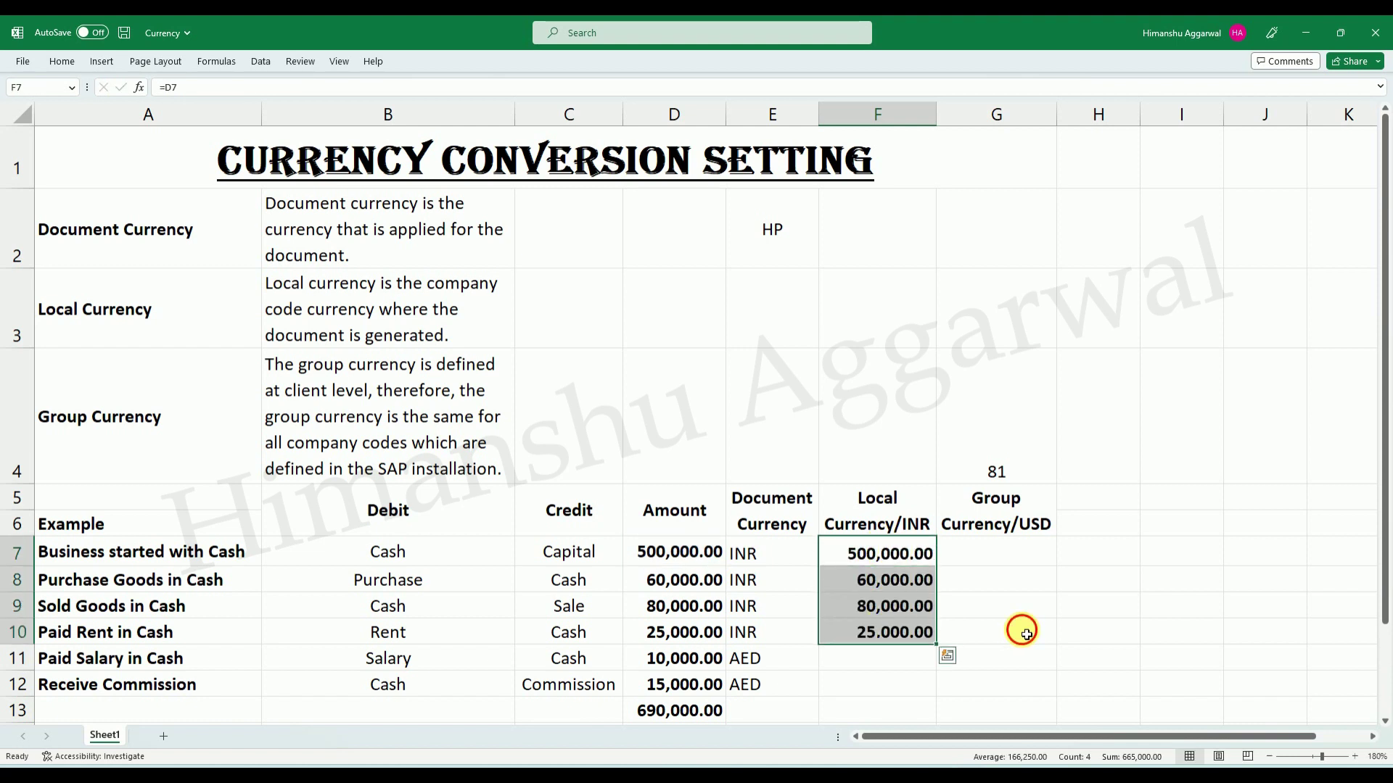
{"action": "left_click", "coordinate": [1026, 631]}
Examine the amount, document currency and local currency cell of the Paid Salary in Cash entry in row 11.
{"action": "left_click", "coordinate": [697, 672]}
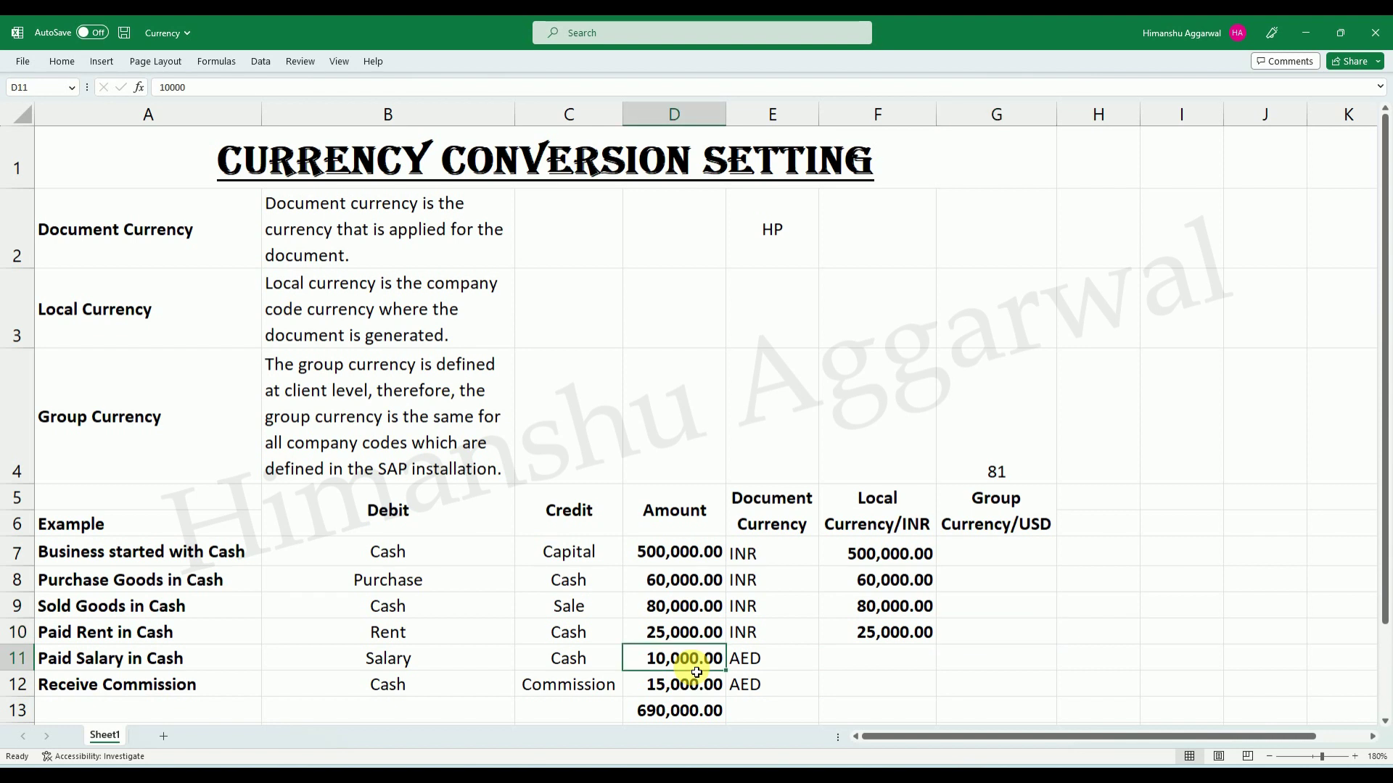
{"action": "left_click", "coordinate": [742, 659]}
{"action": "left_click", "coordinate": [679, 661]}
{"action": "left_click", "coordinate": [870, 665]}
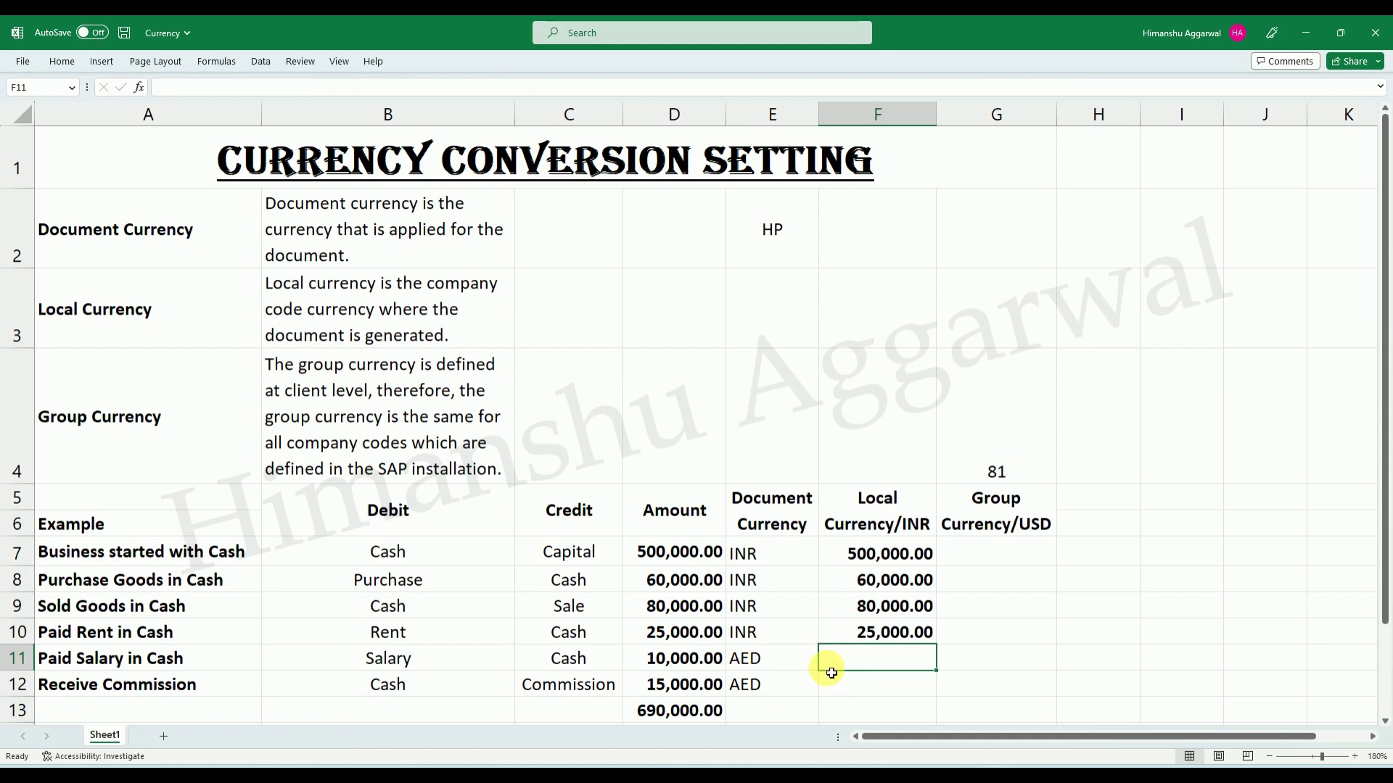
Review the AED/INR and USD/INR exchange rates in both directions in C15:D19 below the example table.
{"action": "left_click_drag", "start_coordinate": [1385, 507], "coordinate": [1385, 609]}
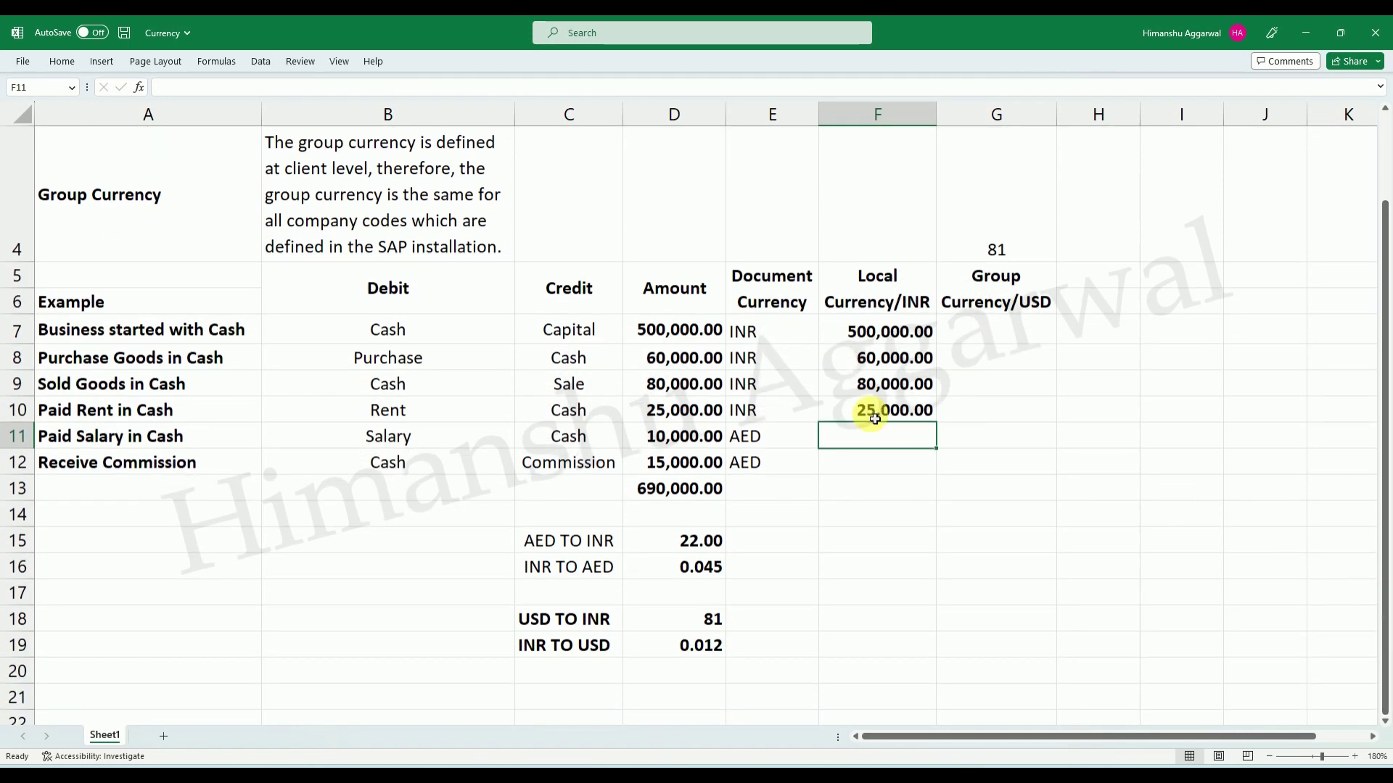
{"action": "left_click", "coordinate": [564, 550]}
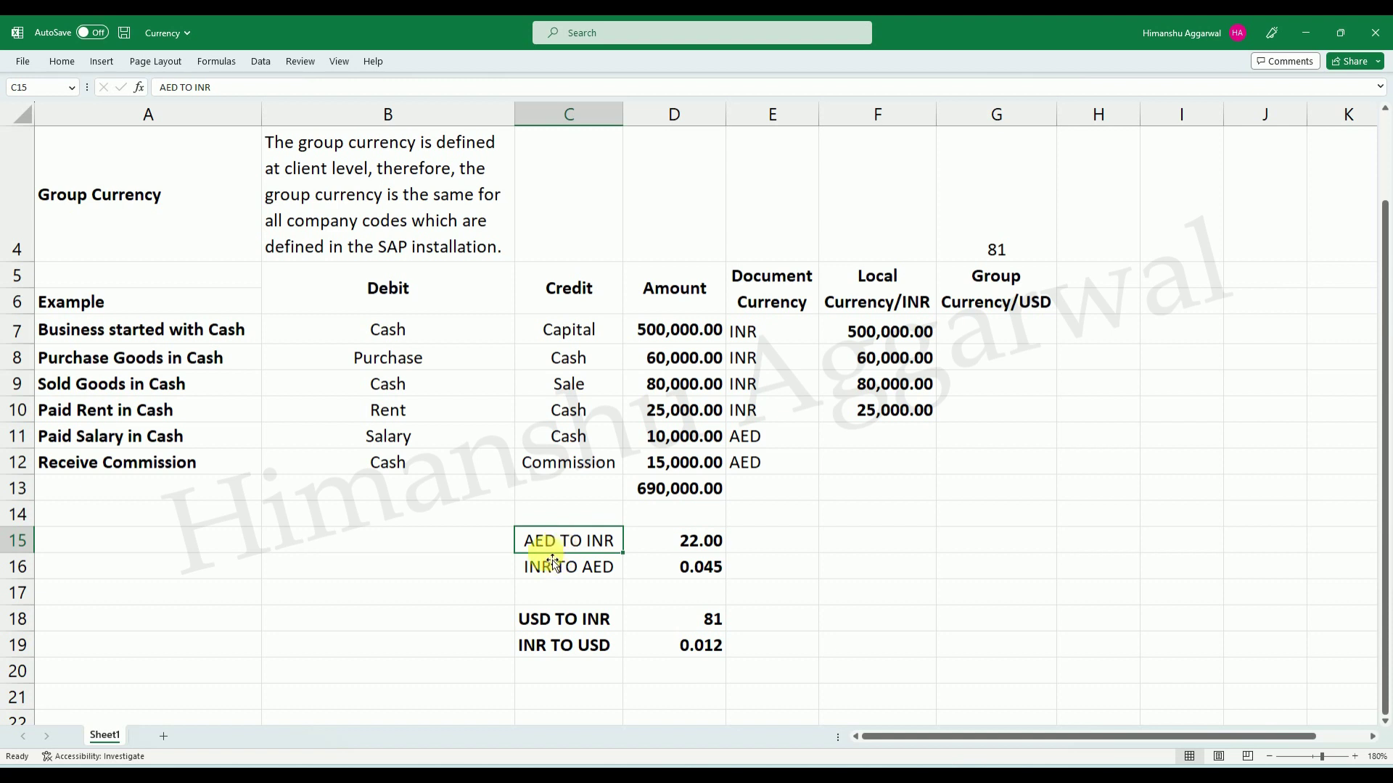
{"action": "left_click", "coordinate": [695, 544]}
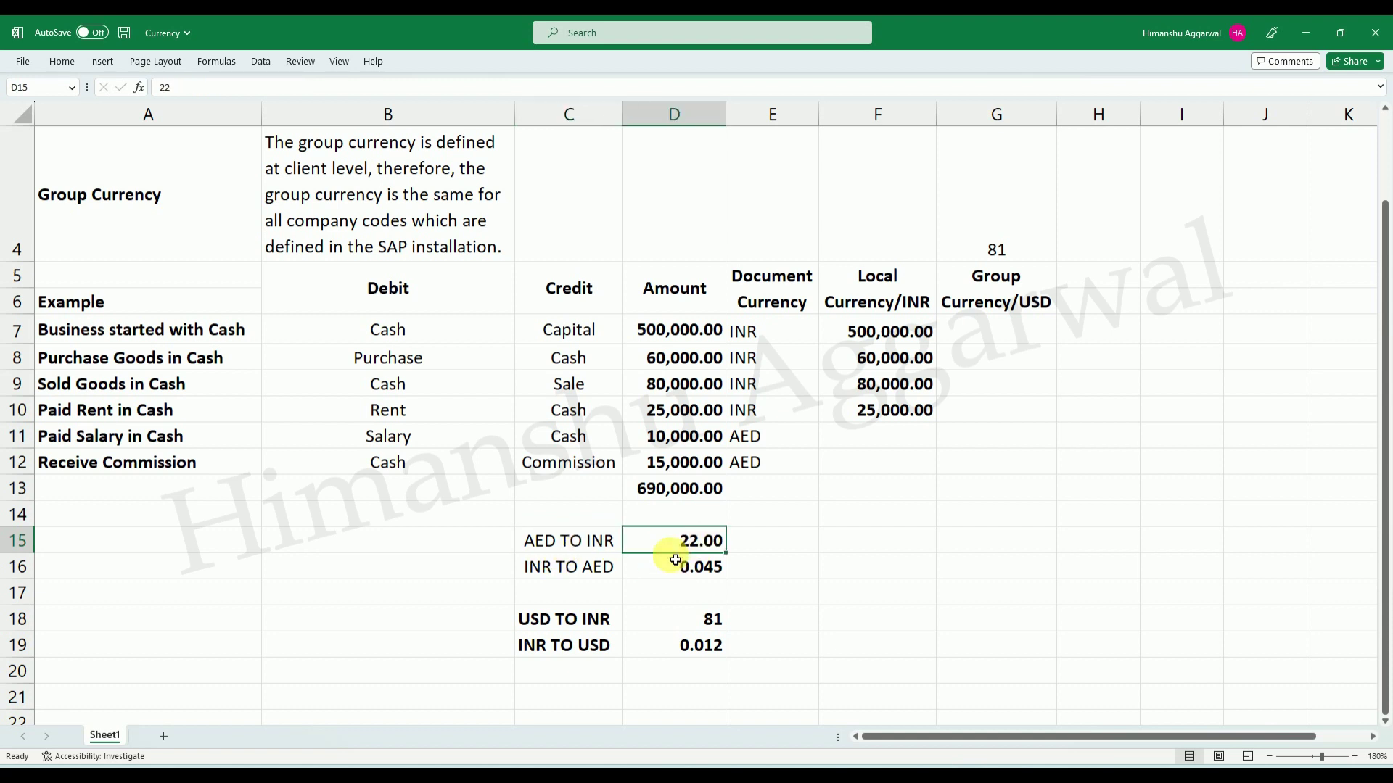
{"action": "left_click", "coordinate": [544, 569]}
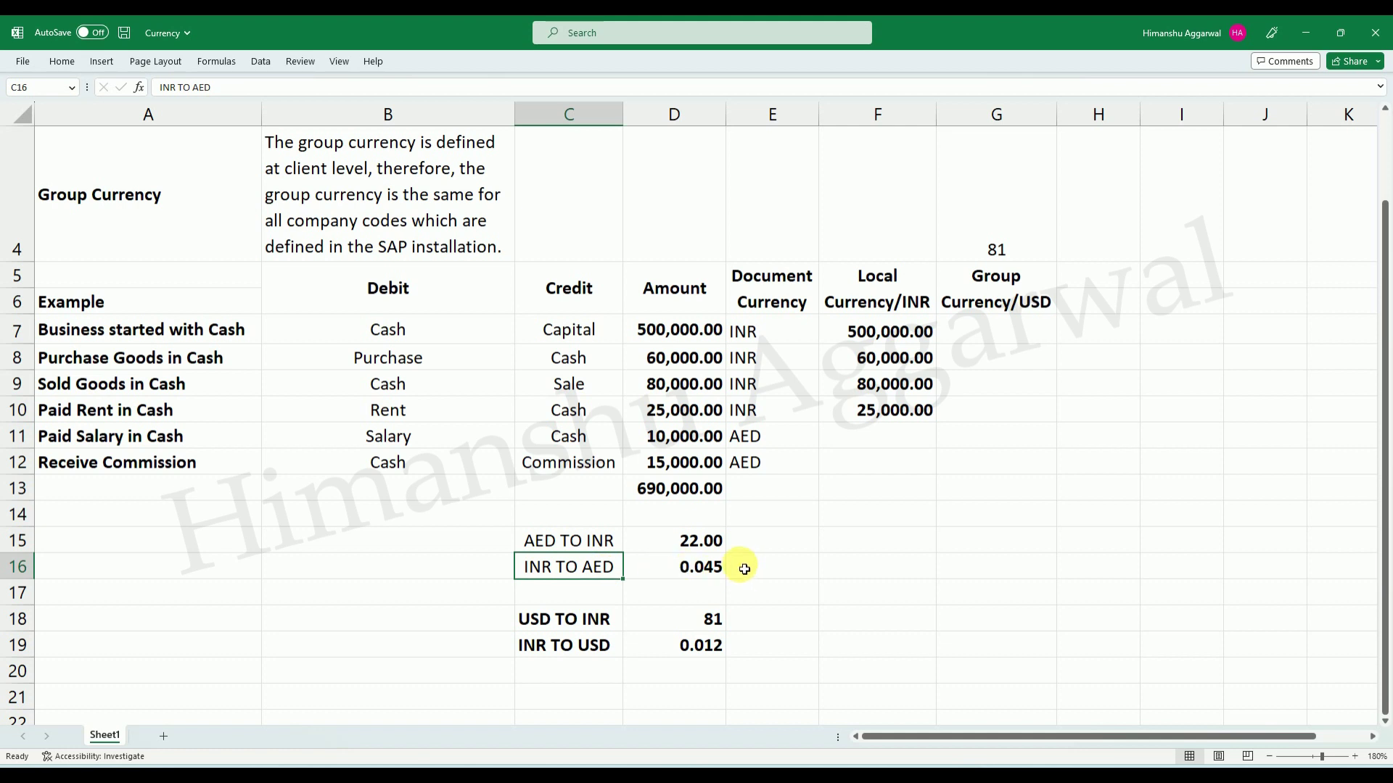
{"action": "left_click", "coordinate": [695, 546]}
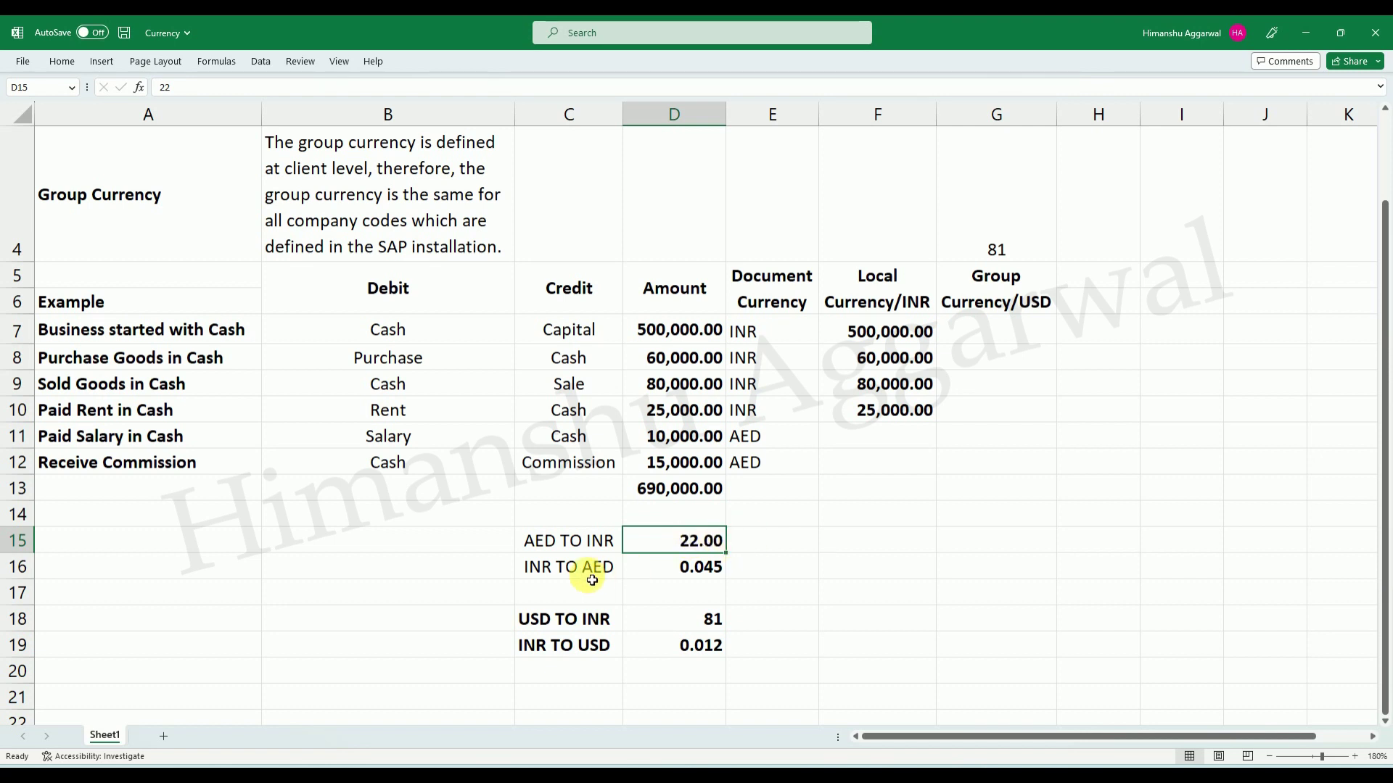
{"action": "left_click", "coordinate": [573, 564]}
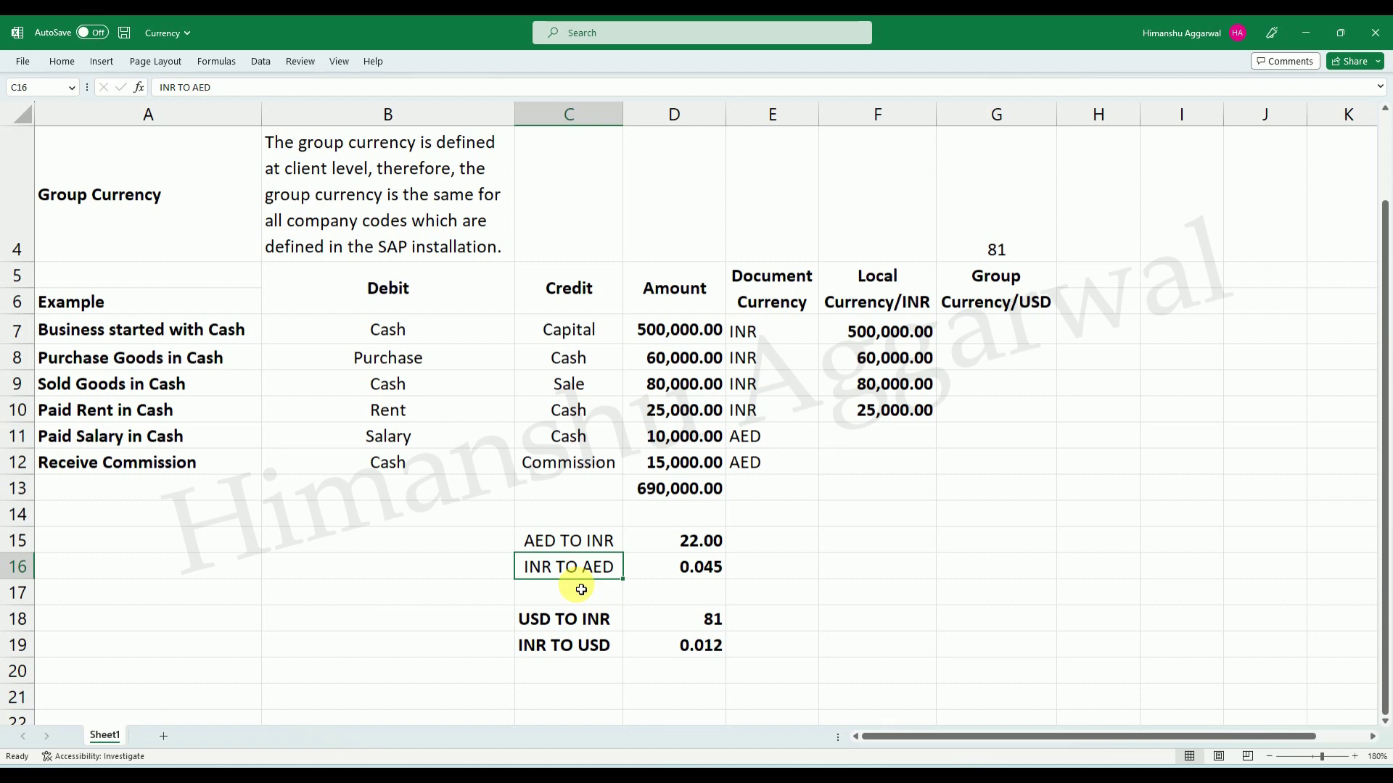
{"action": "left_click", "coordinate": [702, 545]}
{"action": "left_click", "coordinate": [701, 568]}
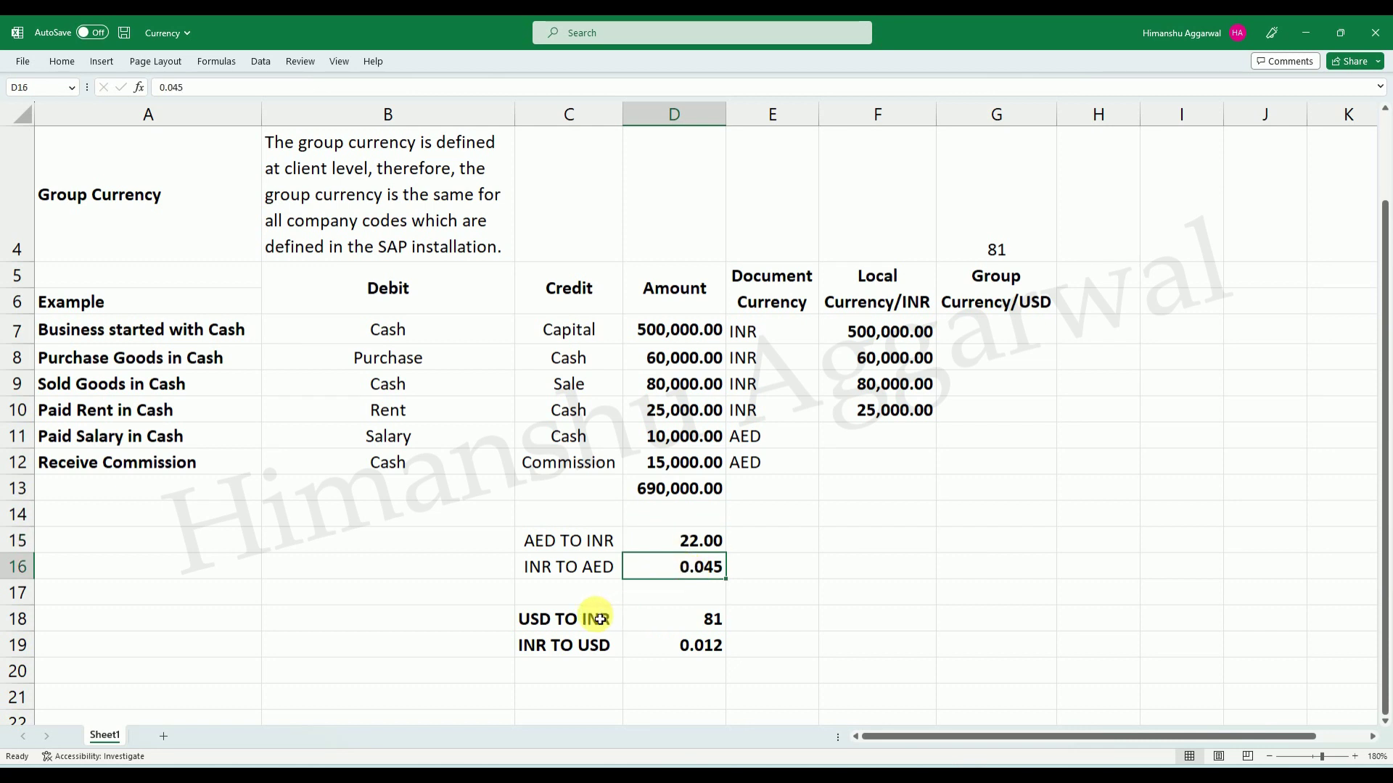
{"action": "left_click", "coordinate": [604, 619]}
{"action": "left_click", "coordinate": [704, 622]}
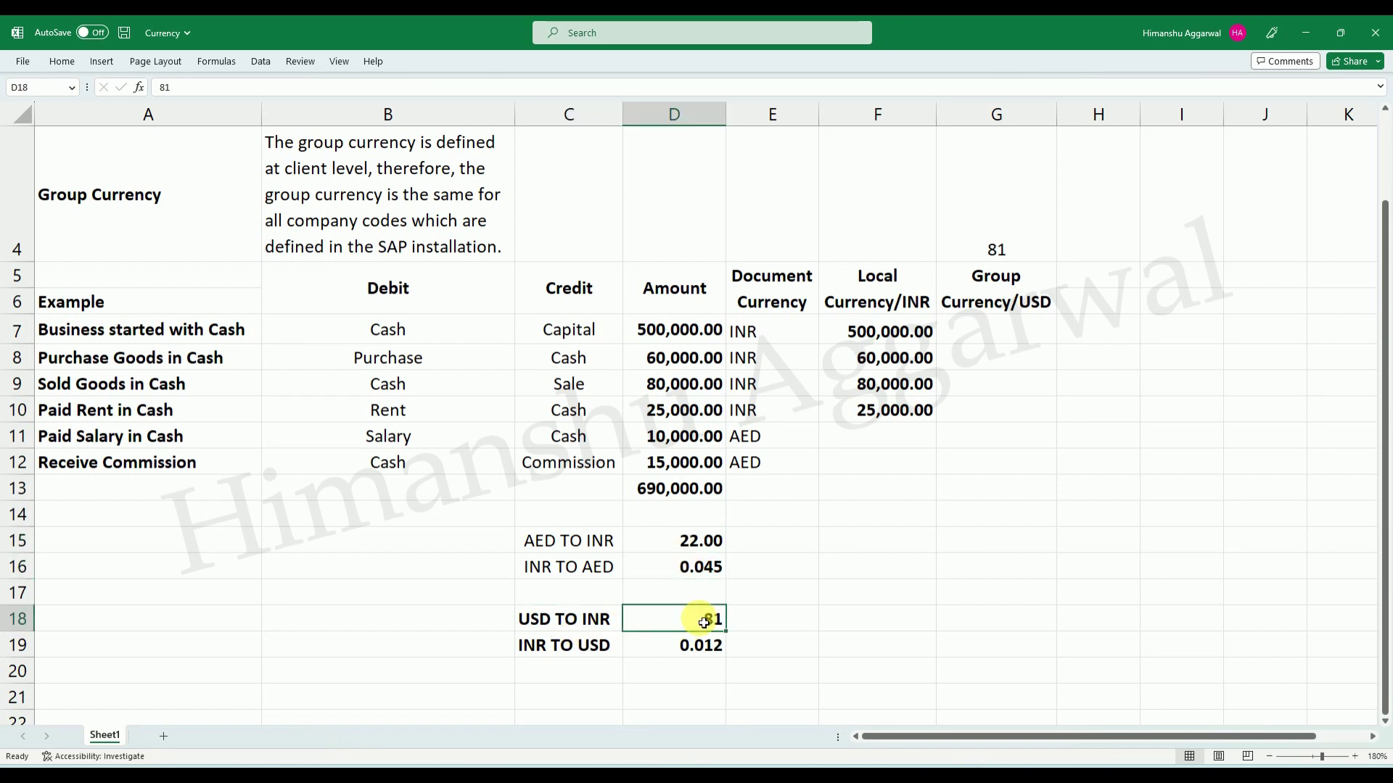
{"action": "left_click", "coordinate": [557, 655]}
{"action": "left_click", "coordinate": [689, 655]}
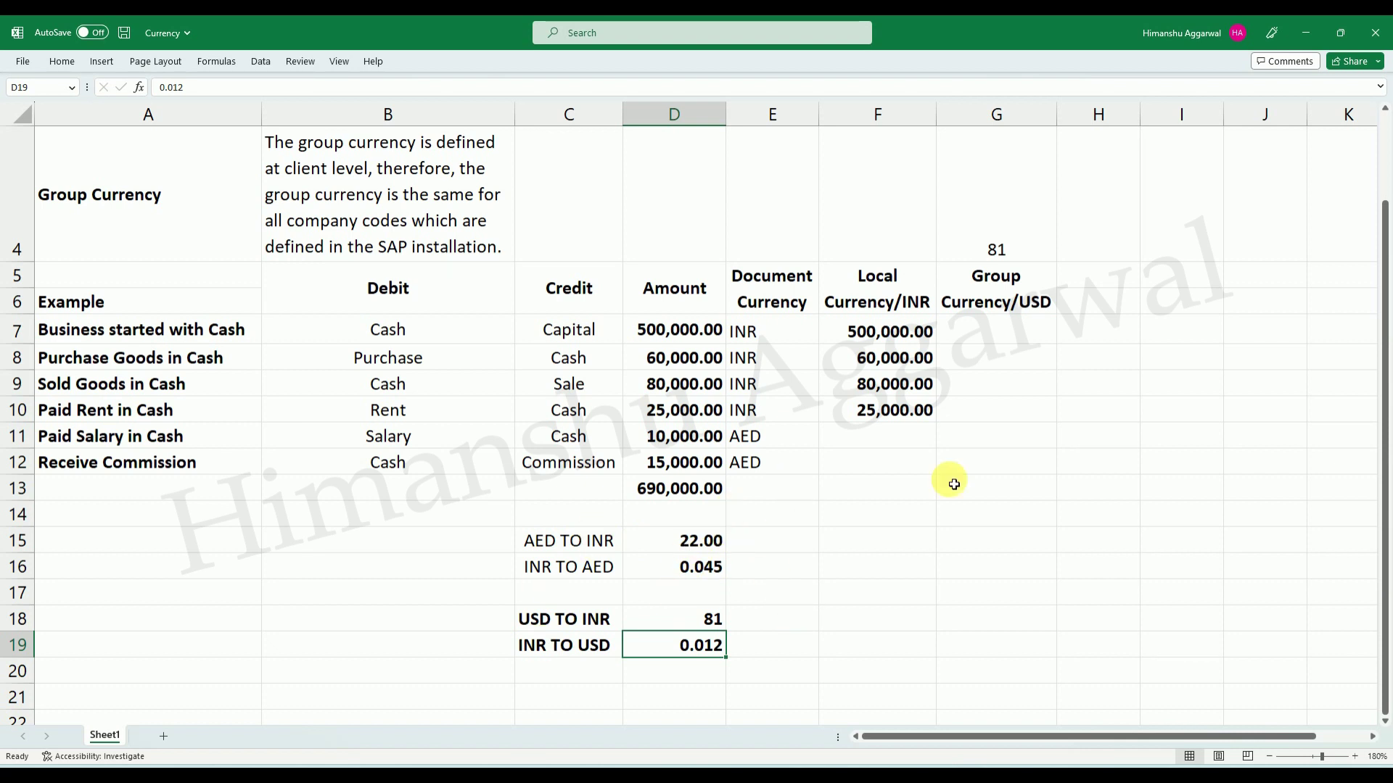
Compare the Paid Salary in Cash amount and its document currency with the Local Currency/INR column.
{"action": "left_click", "coordinate": [891, 438]}
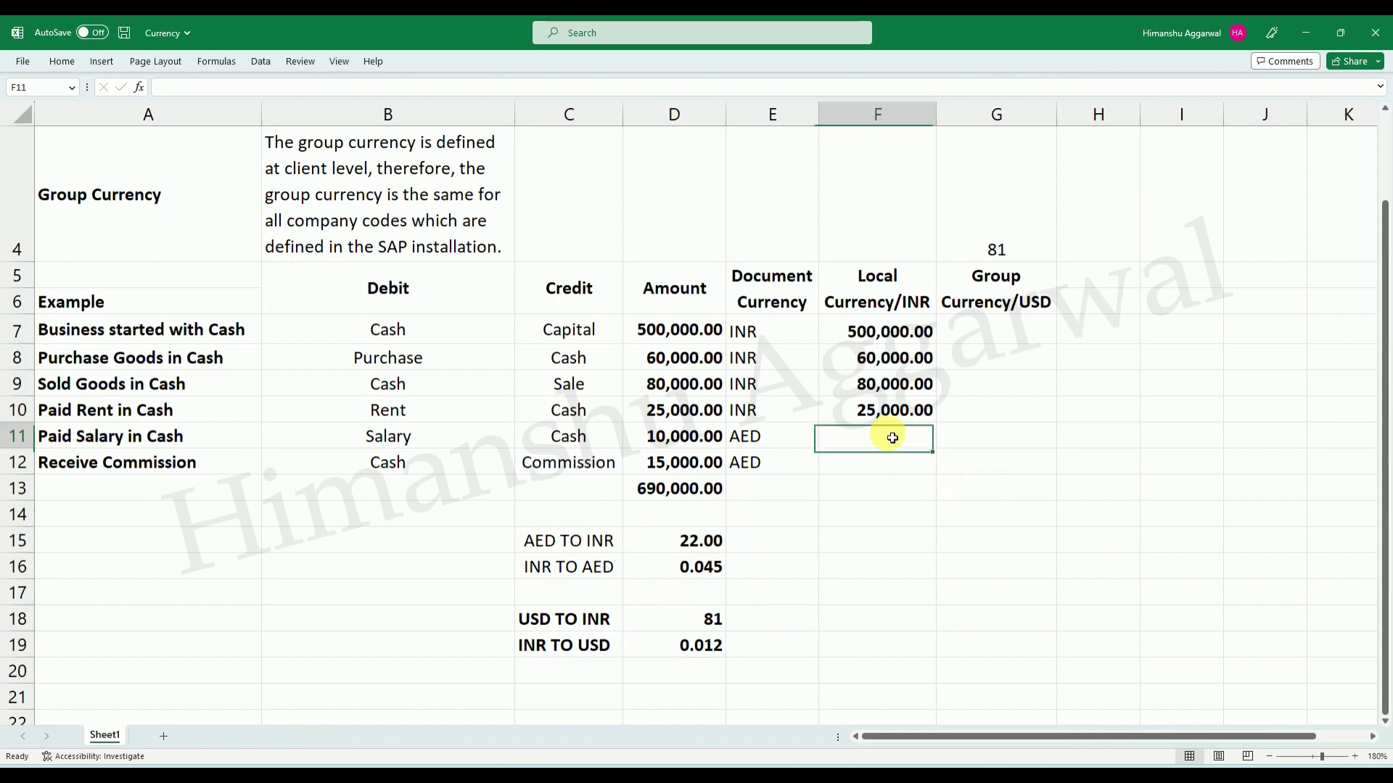
{"action": "left_click", "coordinate": [777, 441]}
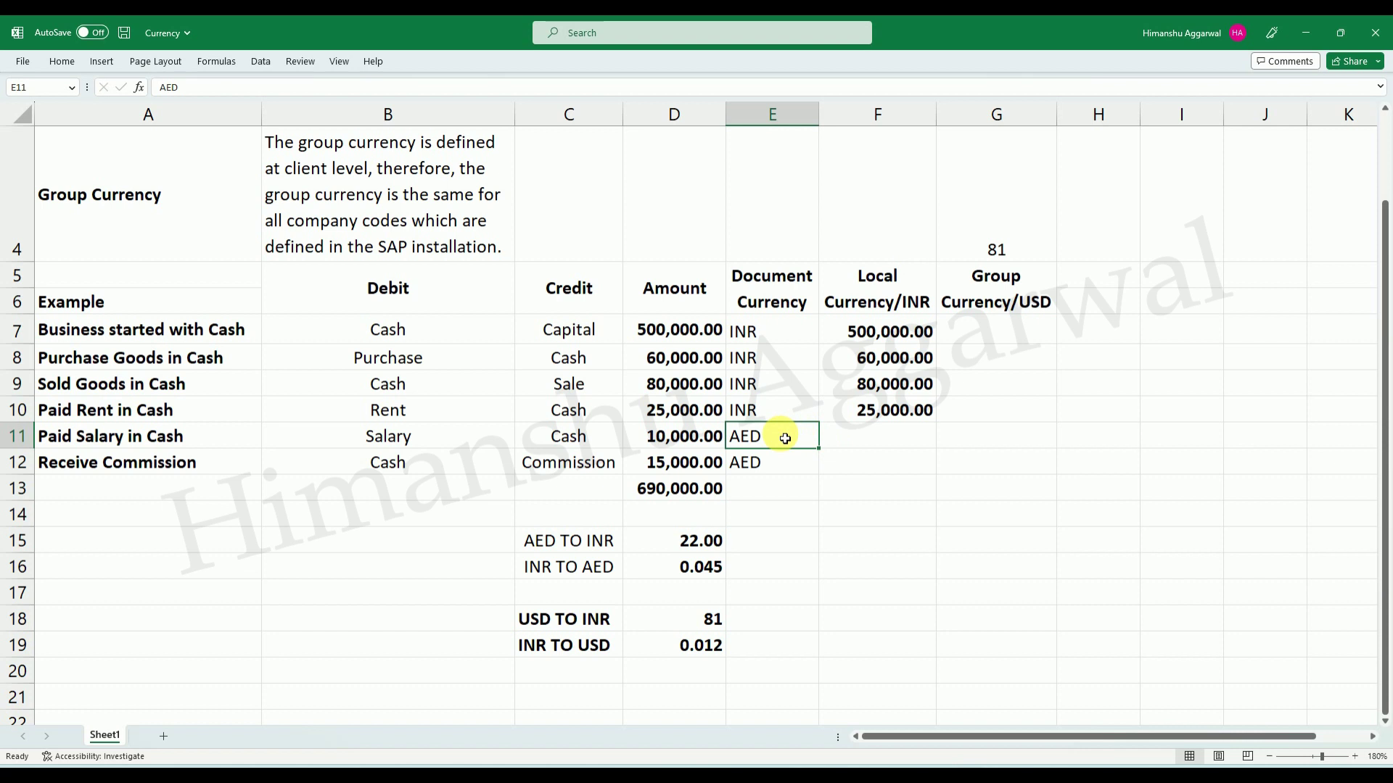
{"action": "left_click_drag", "start_coordinate": [668, 436], "coordinate": [739, 444]}
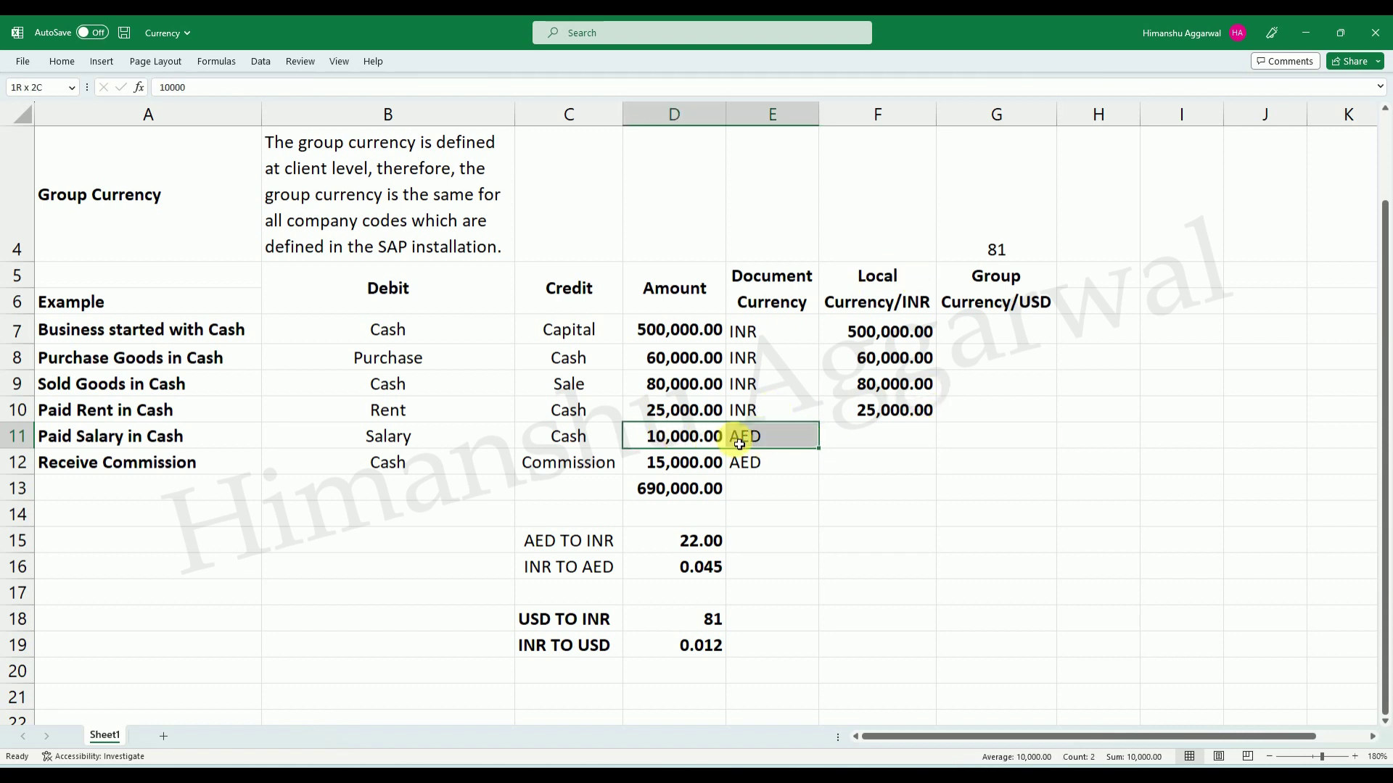
{"action": "left_click", "coordinate": [920, 299]}
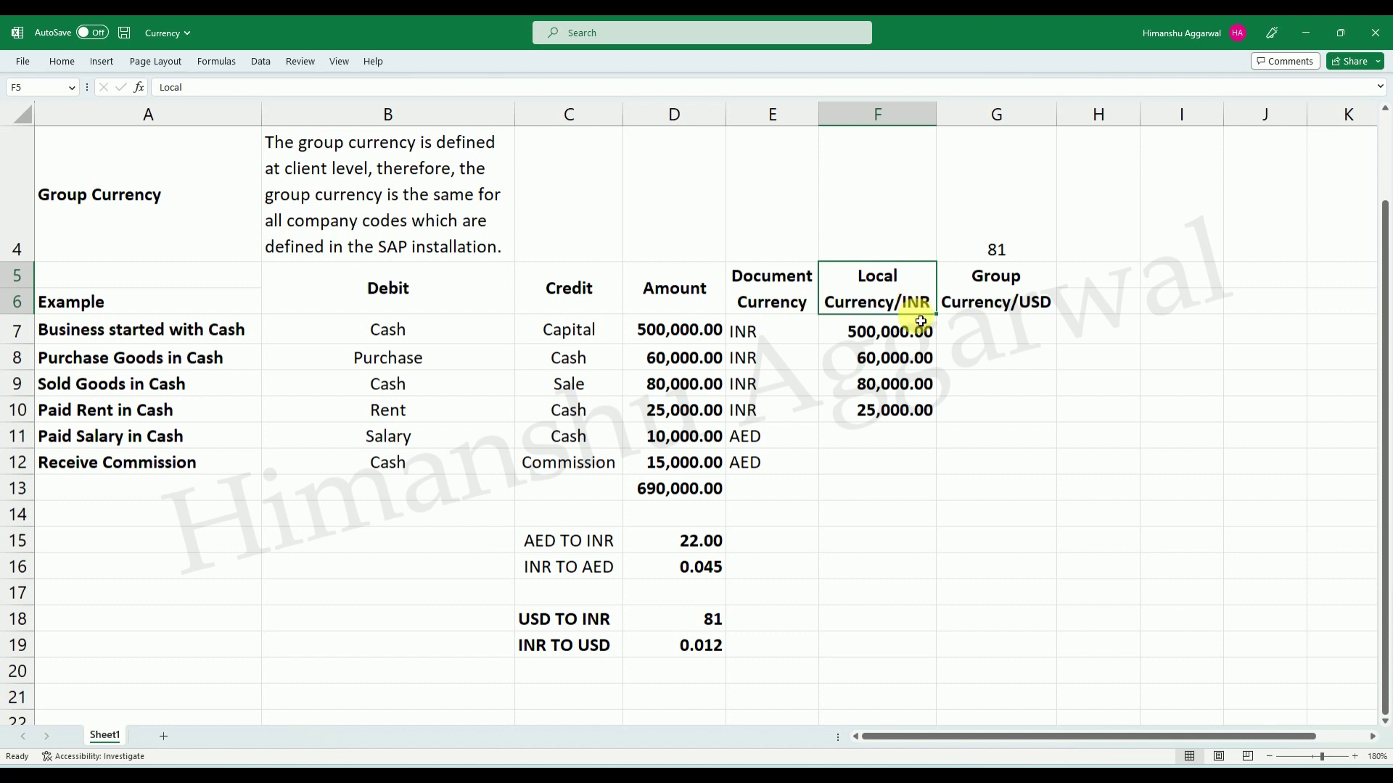
Convert the AED salary amount to local currency with =D11*22 in F11 and fill the formula down to F12.
{"action": "left_click_drag", "start_coordinate": [685, 436], "coordinate": [783, 439]}
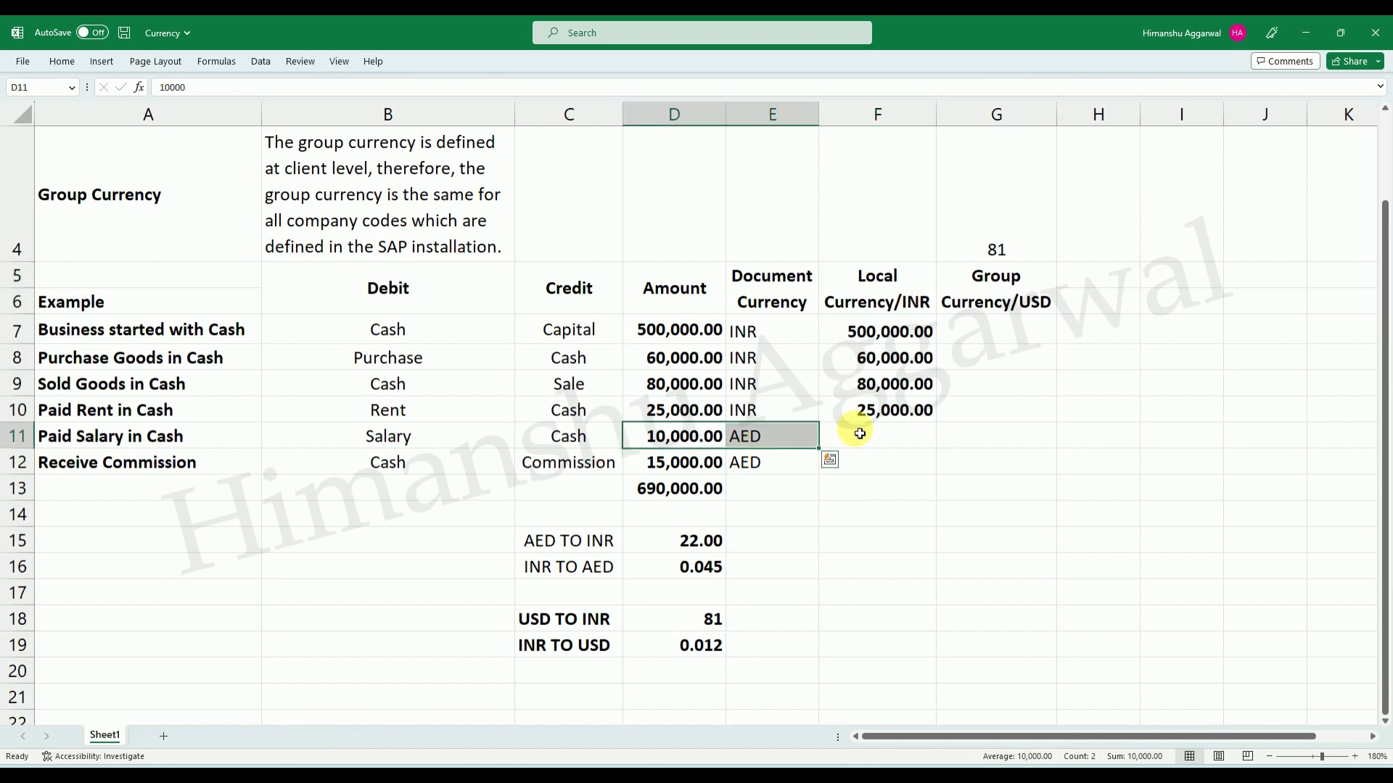
{"action": "left_click", "coordinate": [870, 436]}
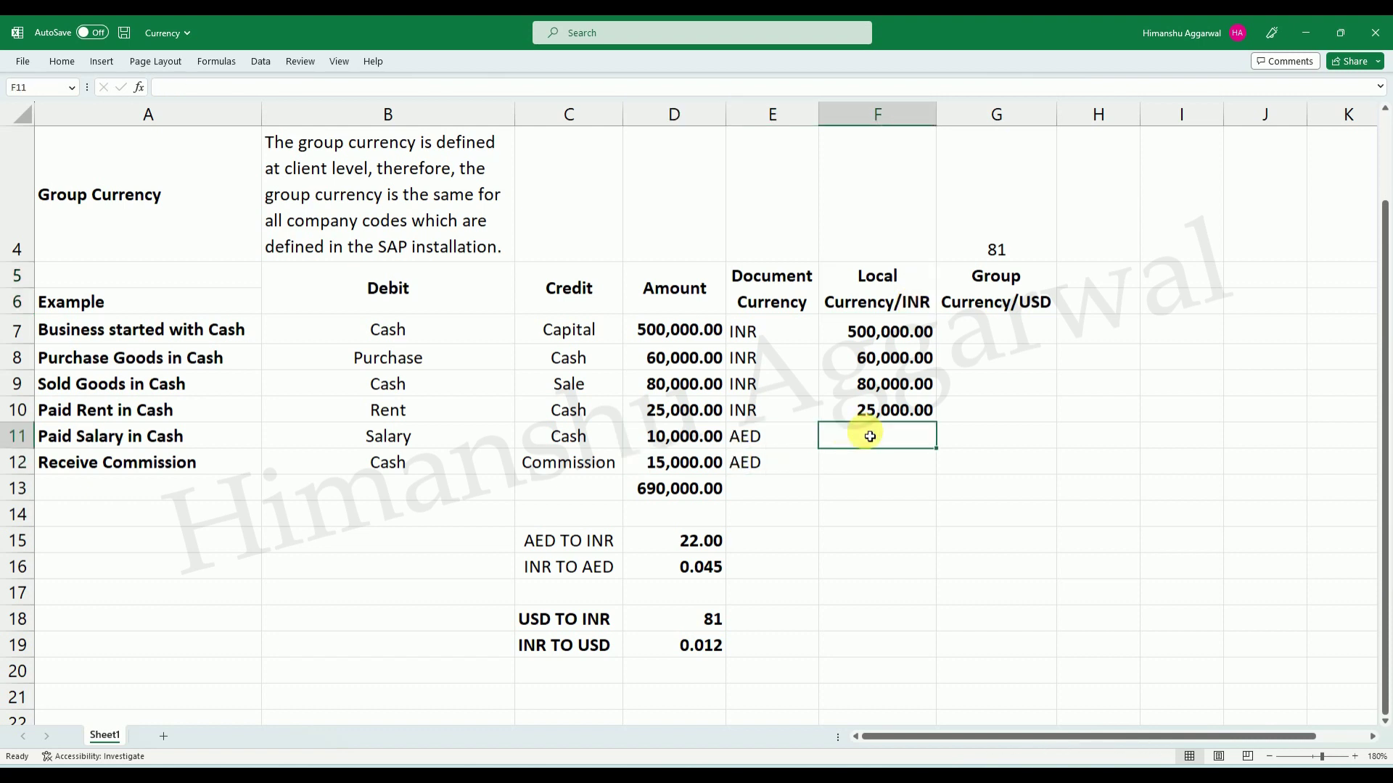
{"action": "type", "text": "="}
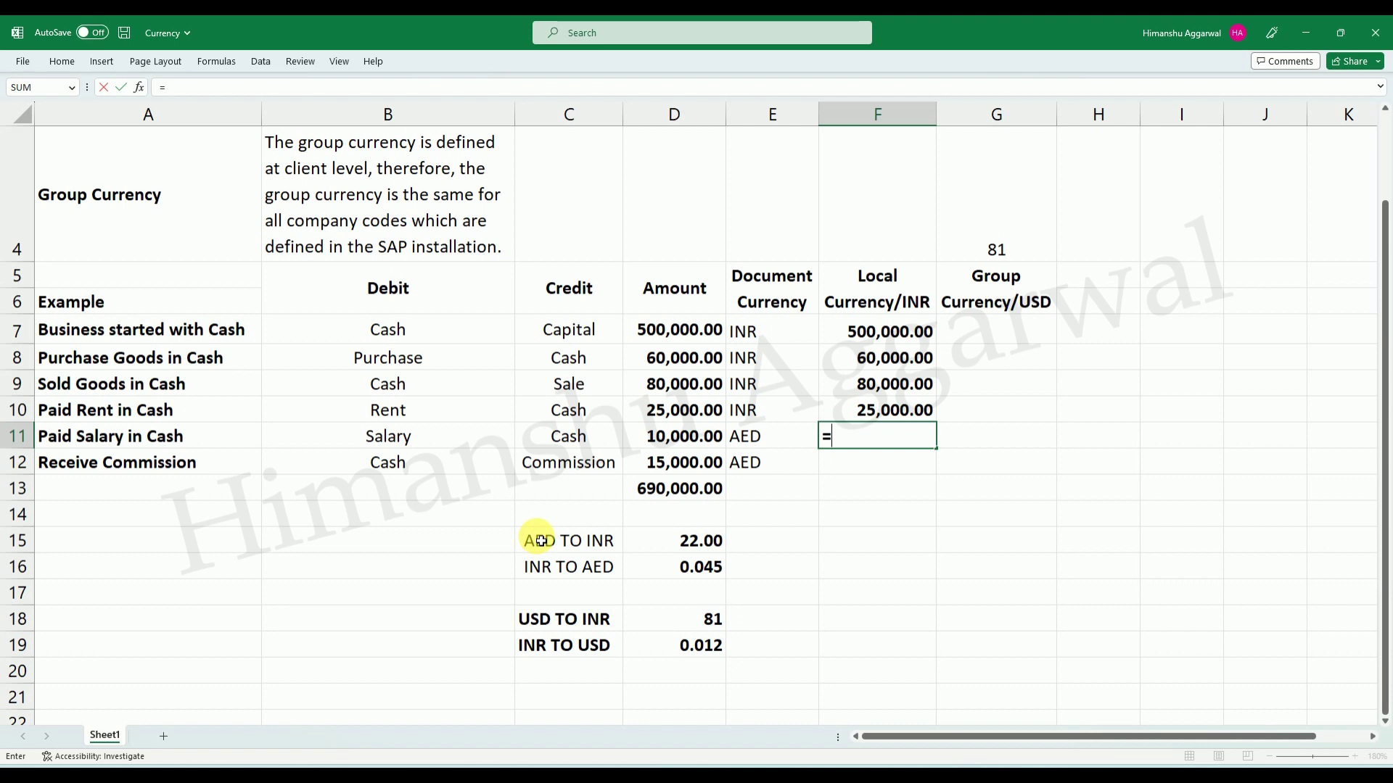
{"action": "left_click", "coordinate": [683, 440]}
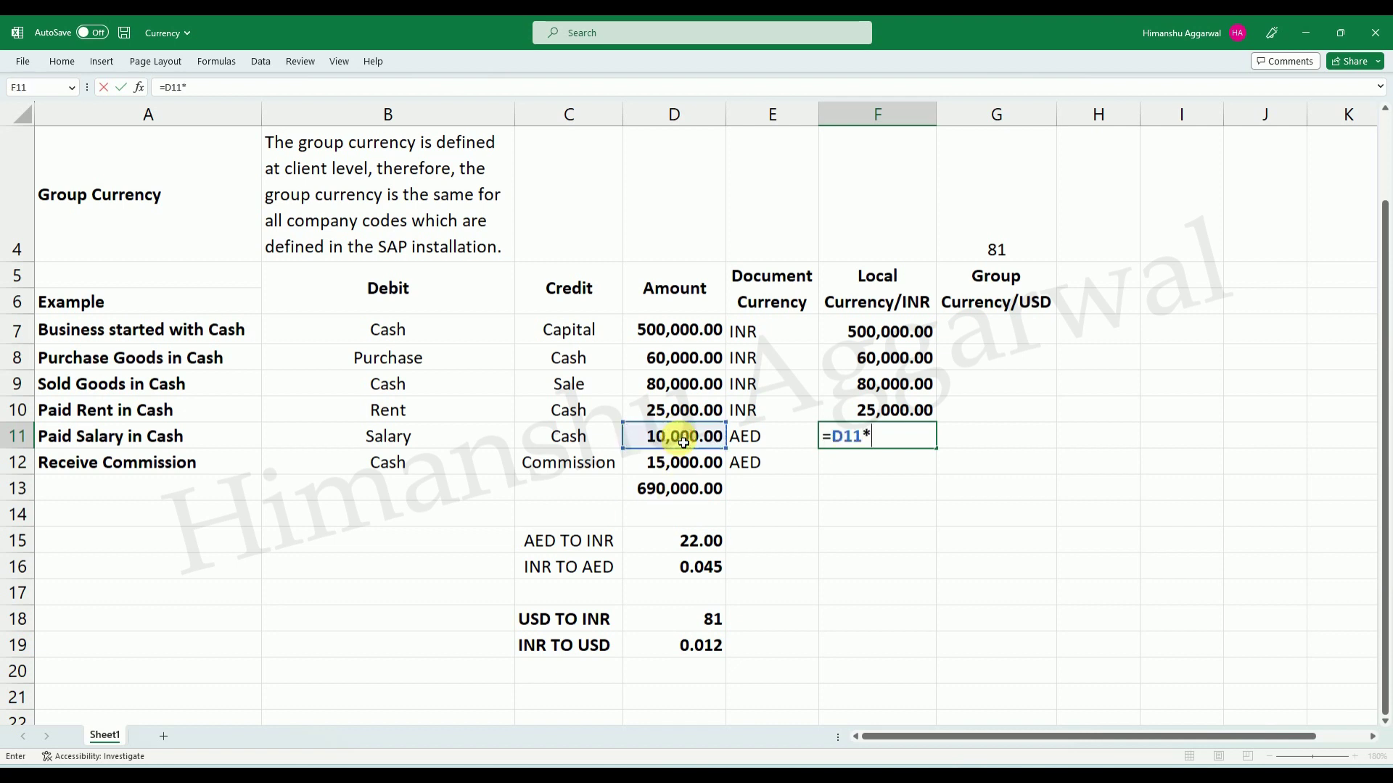
{"action": "key", "text": "Return"}
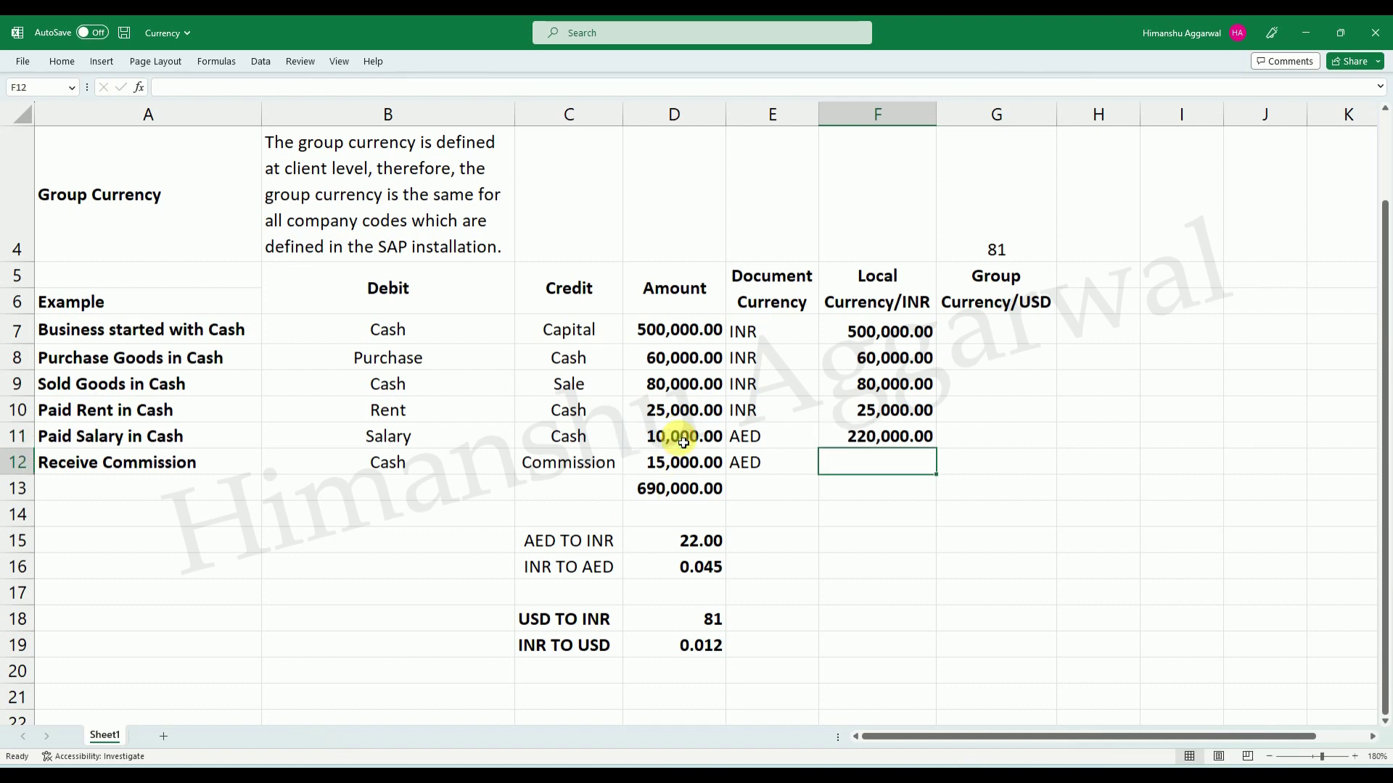
{"action": "key", "text": "ctrl+d"}
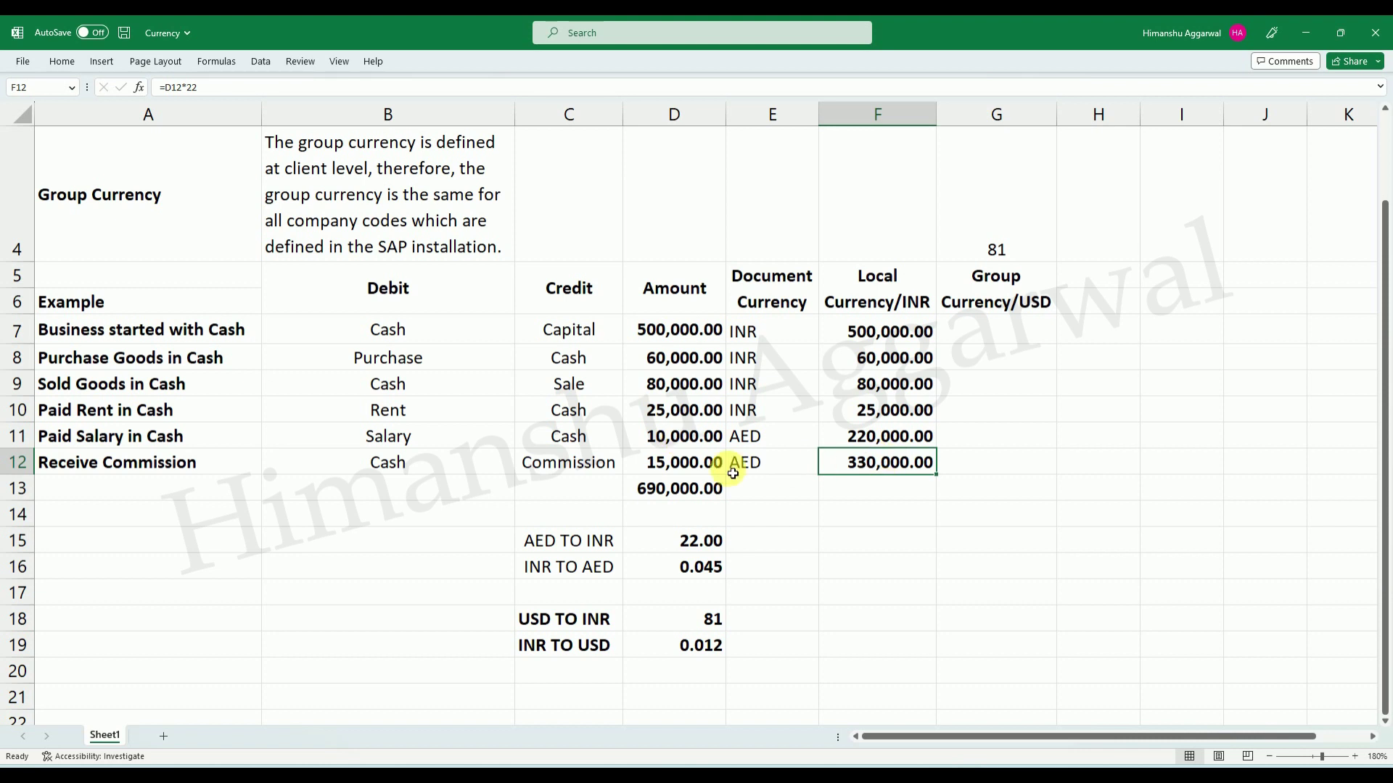
{"action": "left_click", "coordinate": [710, 465]}
{"action": "left_click", "coordinate": [846, 435]}
Total the Local Currency/INR amounts F7:F12 in F13 and compare the Paid Salary in Cash amount in both currencies.
{"action": "left_click_drag", "start_coordinate": [895, 330], "coordinate": [900, 496]}
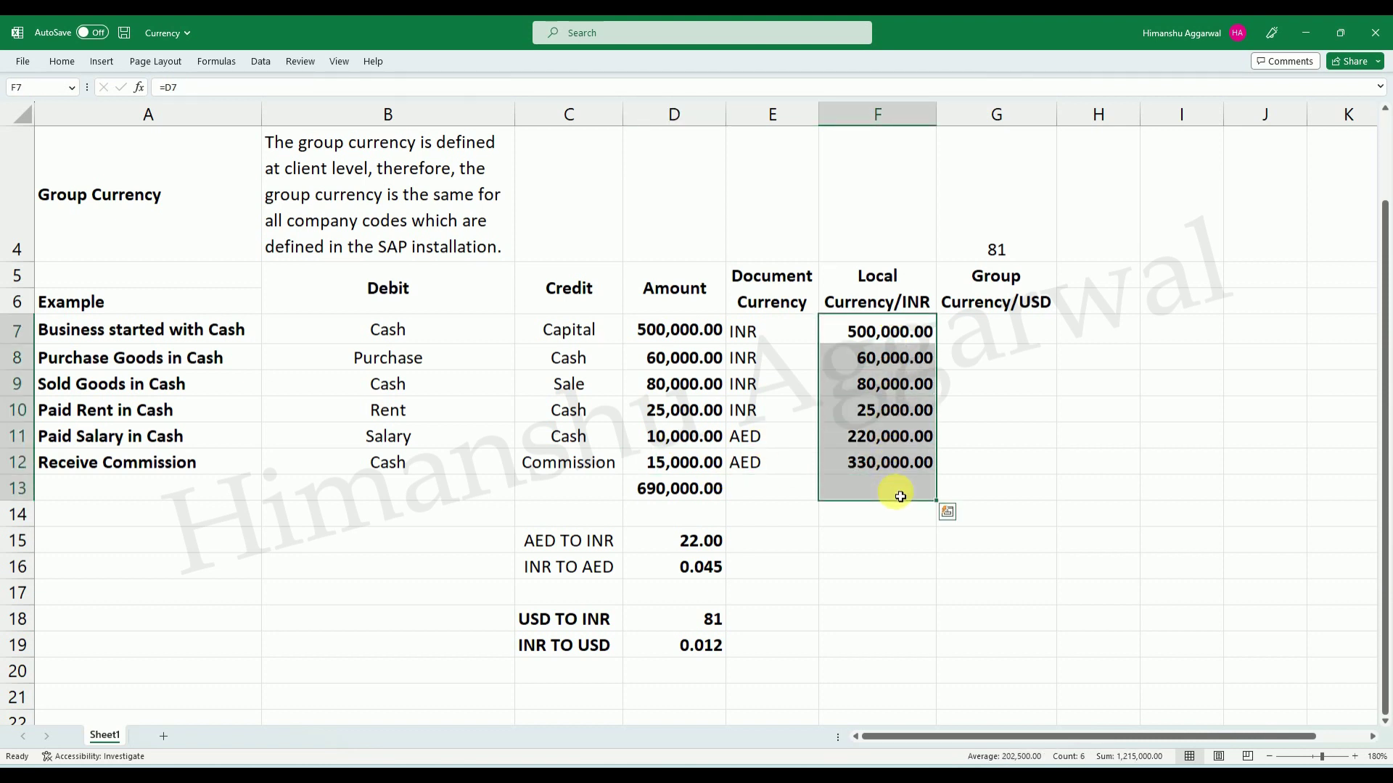
{"action": "key", "text": "alt+equal"}
{"action": "left_click", "coordinate": [834, 537]}
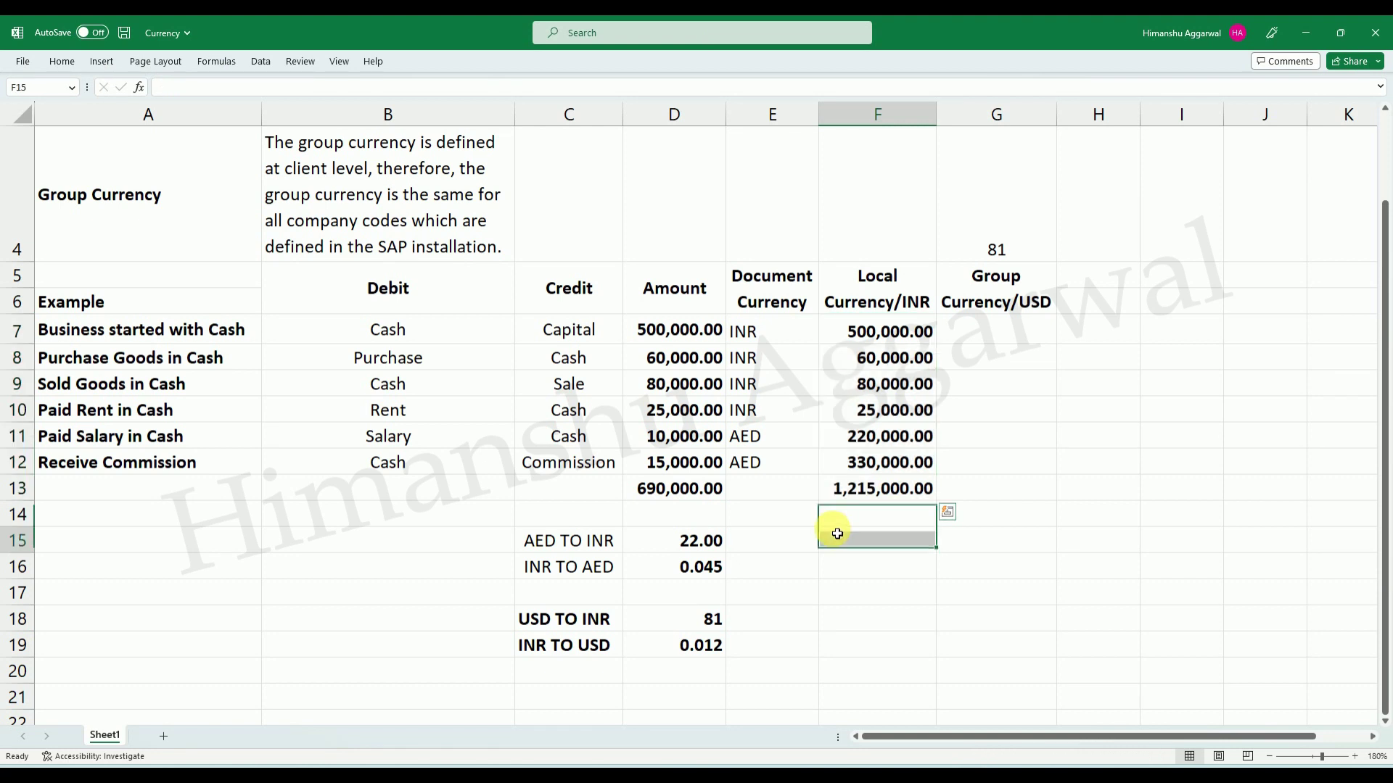
{"action": "left_click_drag", "start_coordinate": [892, 330], "coordinate": [898, 468]}
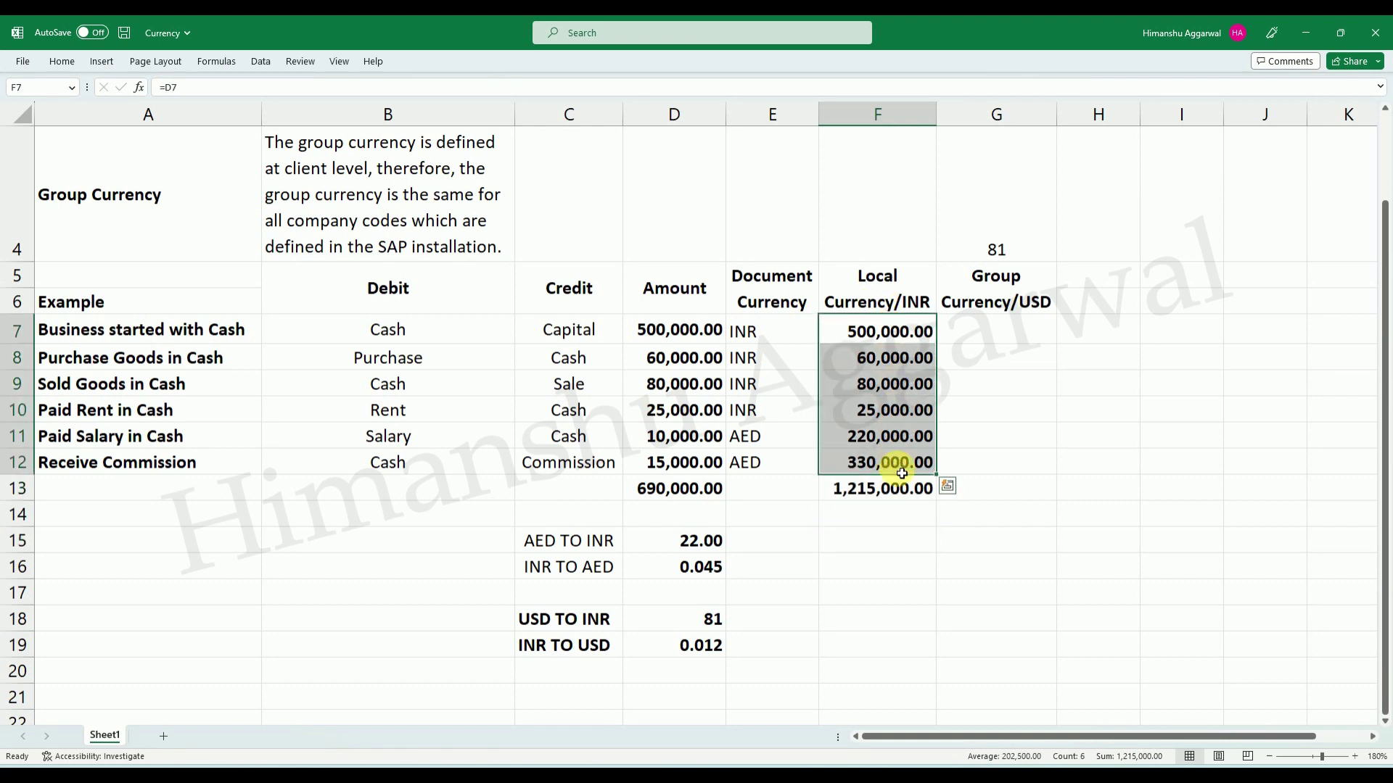
{"action": "left_click", "coordinate": [885, 487]}
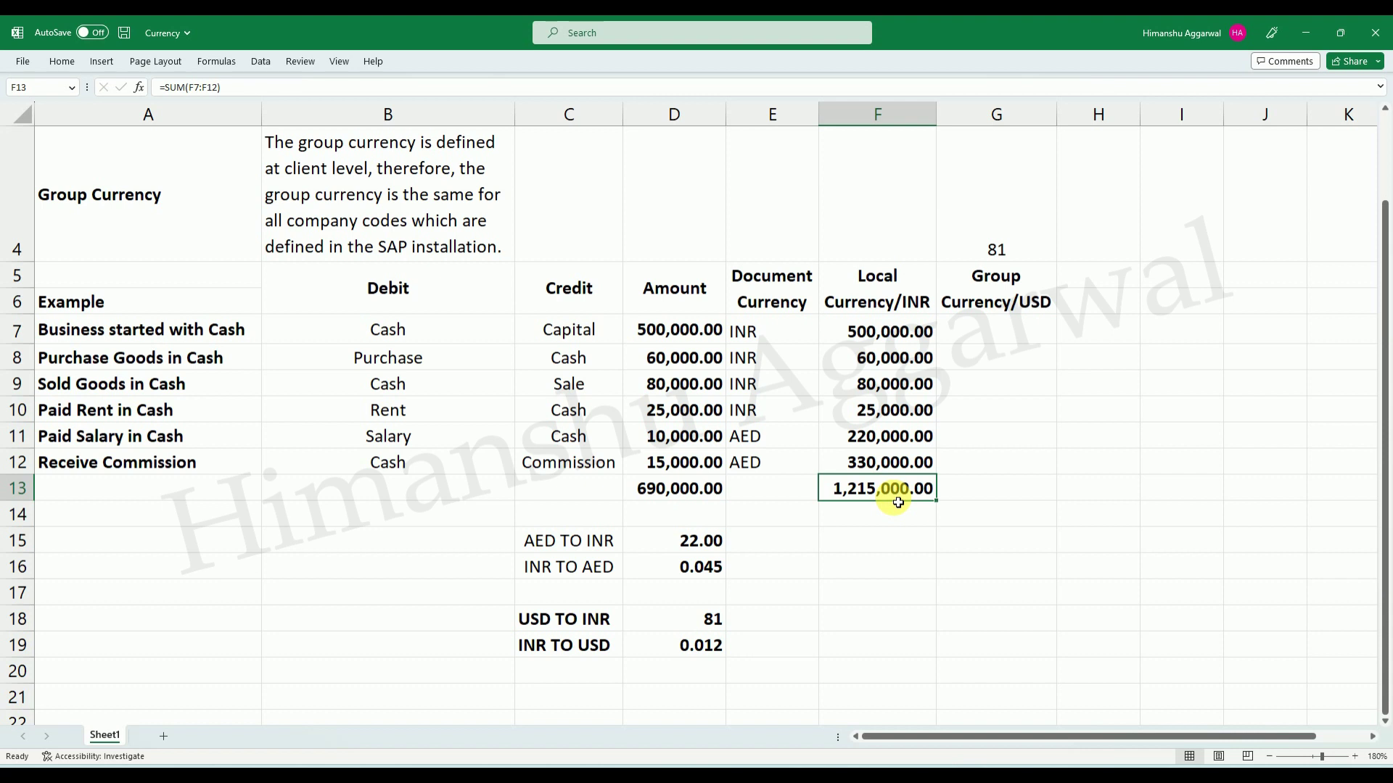
{"action": "left_click", "coordinate": [682, 446]}
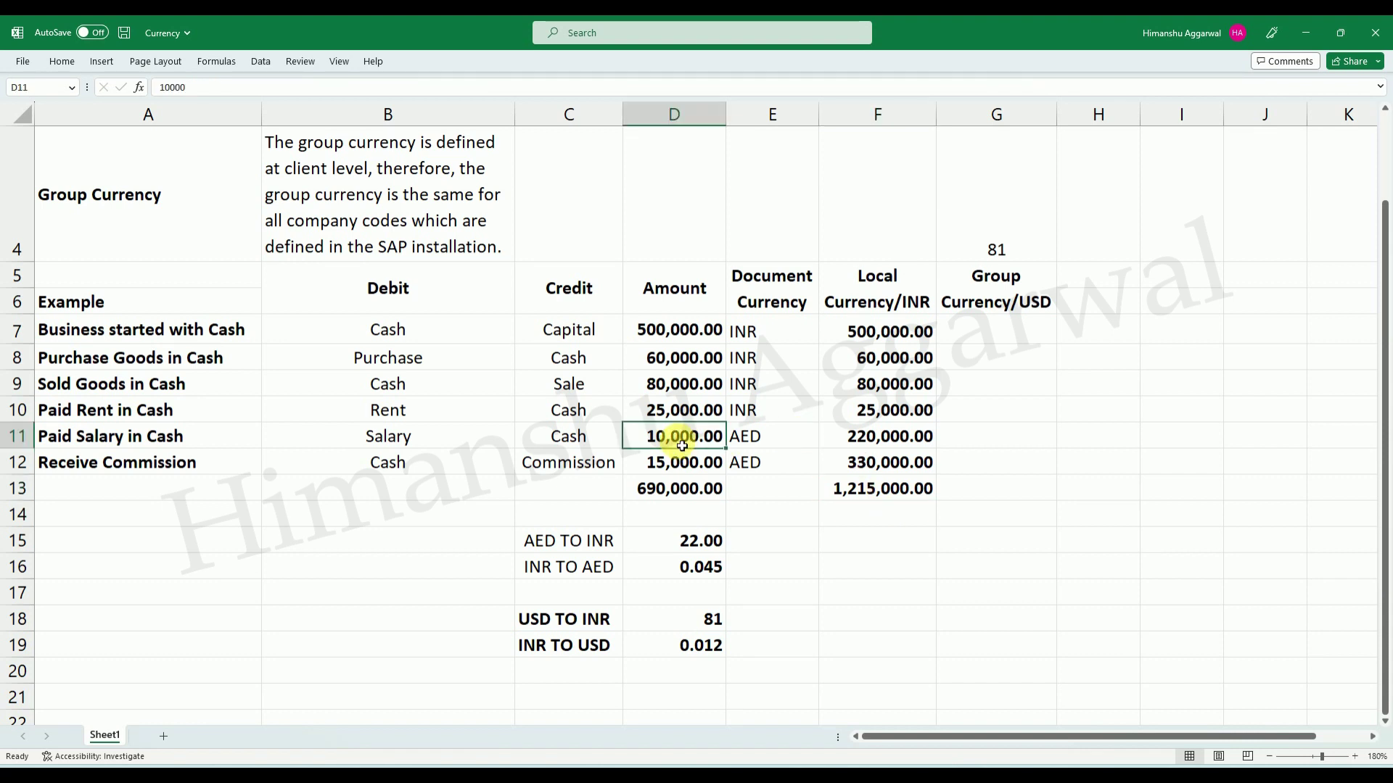
{"action": "left_click", "coordinate": [900, 439]}
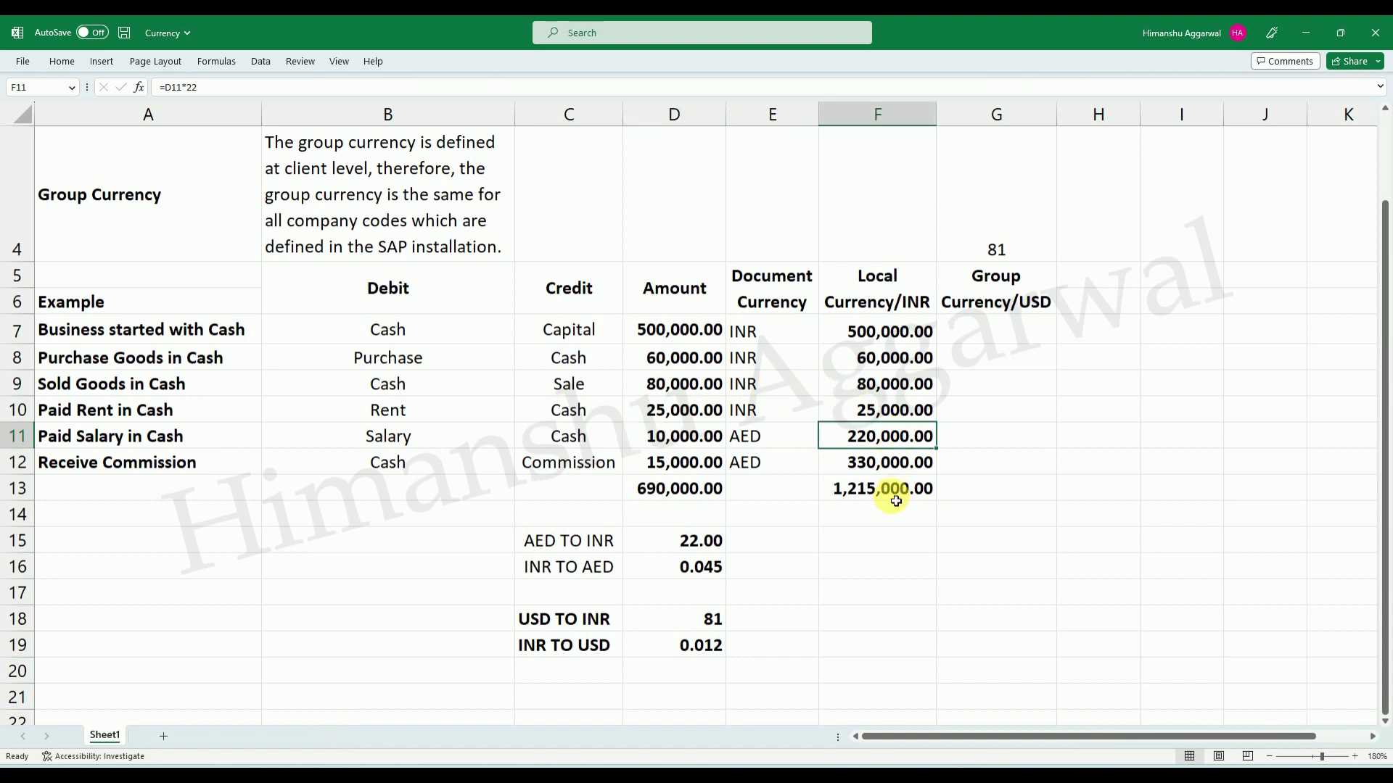
Review the Document, Local and Group Currency definitions above the example and relate them to the Group Currency/USD column.
{"action": "left_click", "coordinate": [998, 333]}
{"action": "scroll", "coordinate": [1030, 407], "scroll_direction": "down", "scroll_amount": 2}
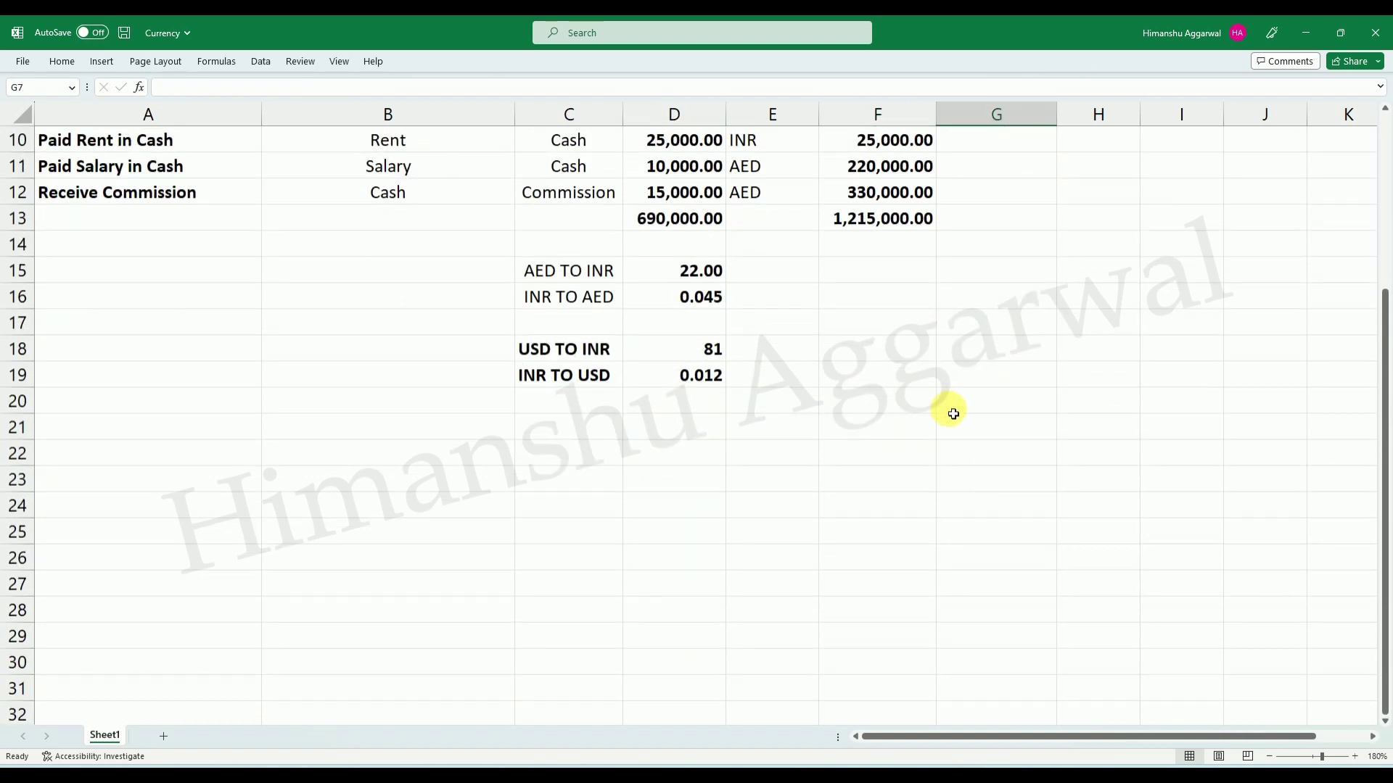
{"action": "left_click_drag", "start_coordinate": [1382, 414], "coordinate": [1383, 224]}
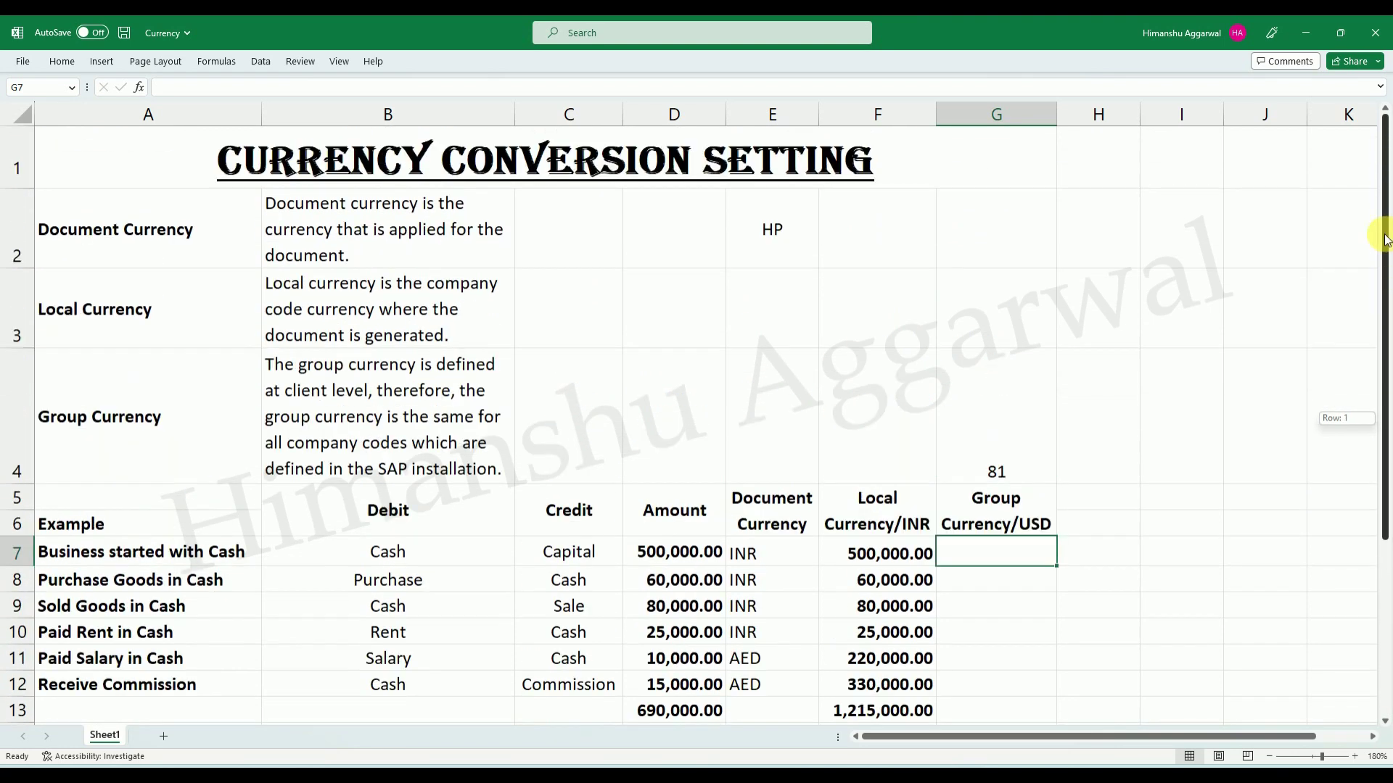
{"action": "left_click", "coordinate": [195, 249]}
{"action": "left_click", "coordinate": [211, 322]}
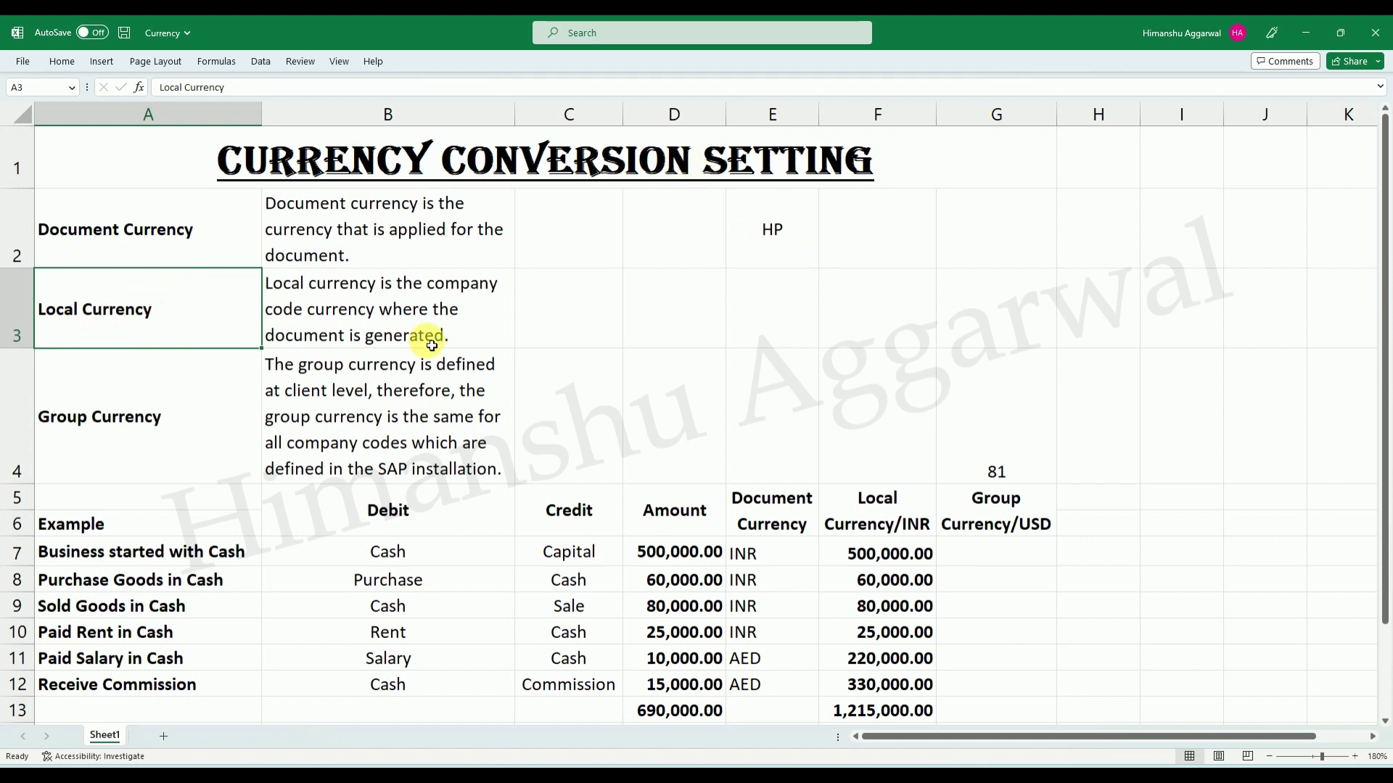
{"action": "left_click", "coordinate": [120, 445]}
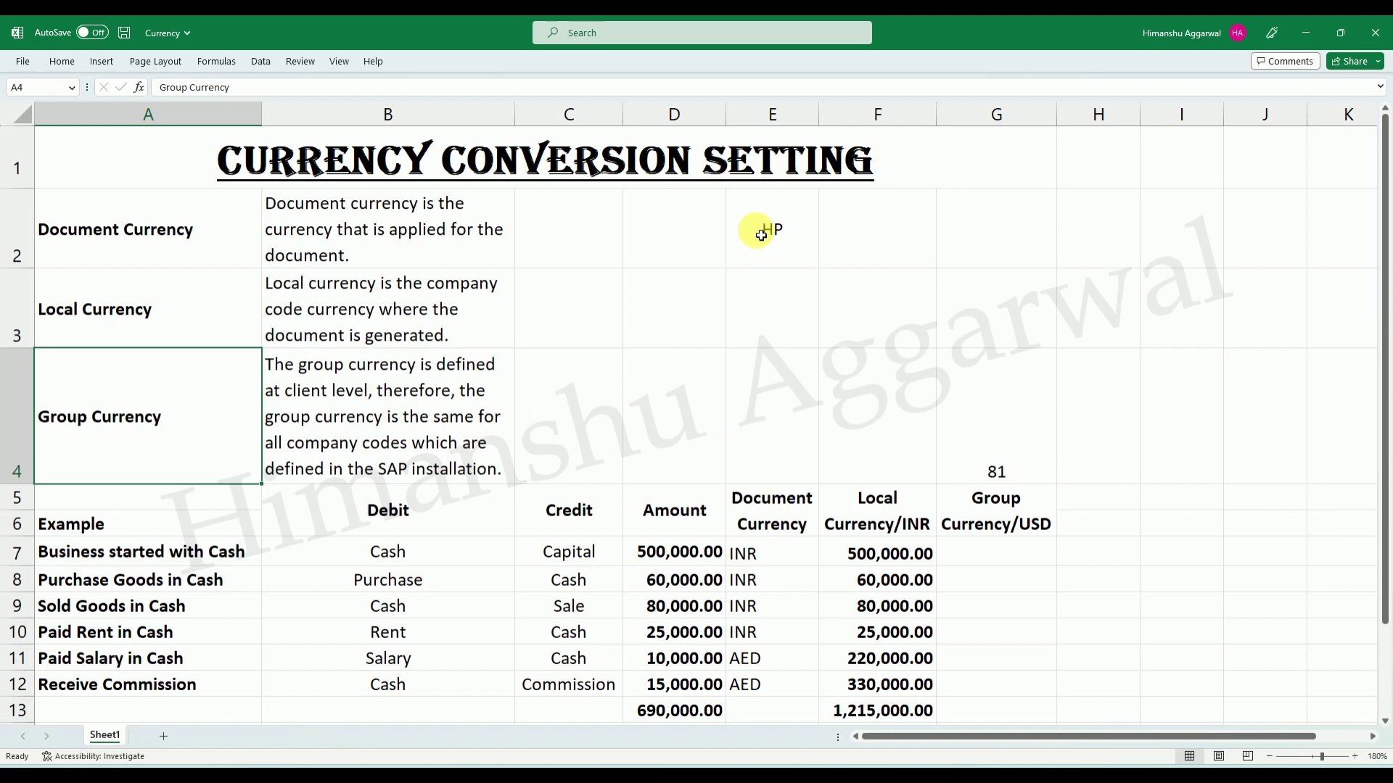
{"action": "left_click", "coordinate": [1030, 525]}
Examine the USD TO INR and INR TO USD exchange rates in rows 18 and 19 for the group currency conversion.
{"action": "left_click_drag", "start_coordinate": [1384, 330], "coordinate": [1384, 413]}
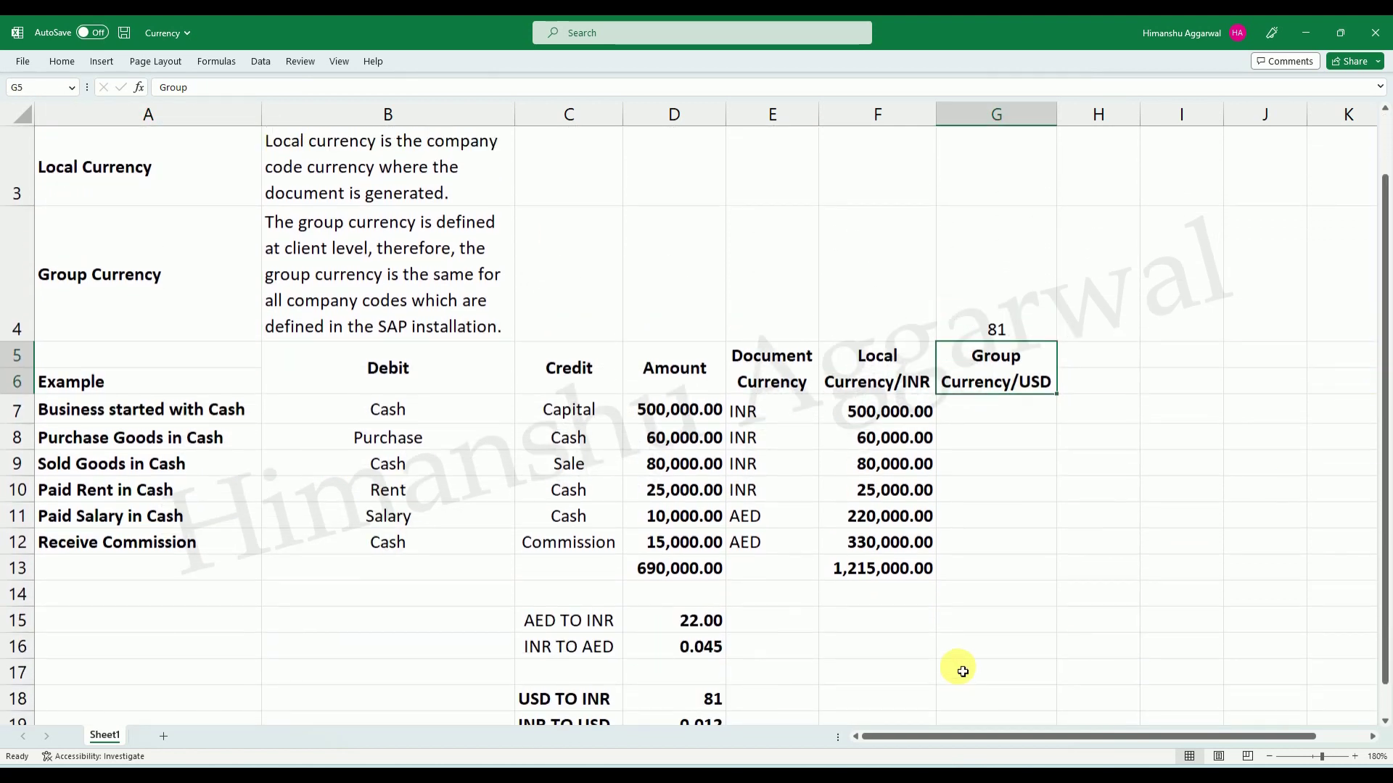
{"action": "scroll", "coordinate": [964, 667], "scroll_direction": "up", "scroll_amount": 1}
{"action": "scroll", "coordinate": [1337, 534], "scroll_direction": "down", "scroll_amount": 2}
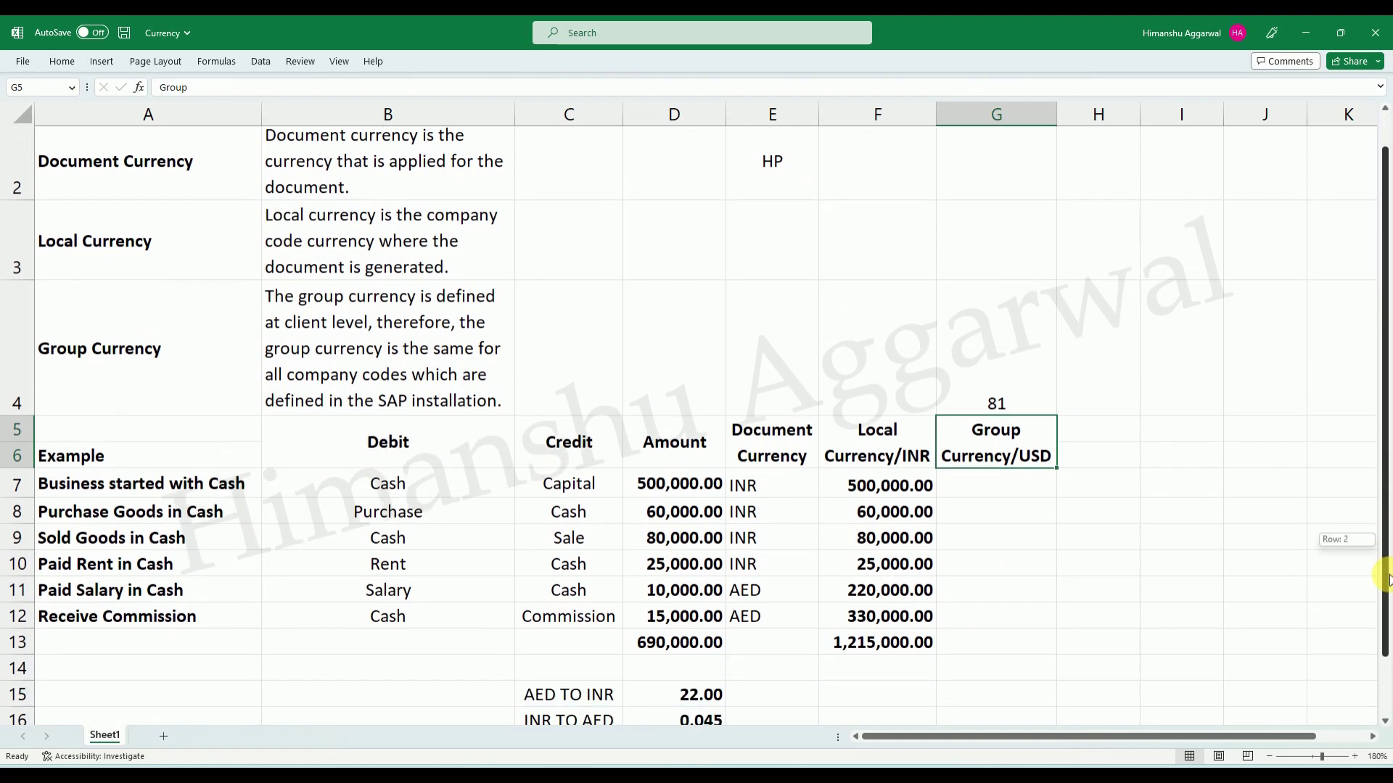
{"action": "left_click", "coordinate": [573, 625]}
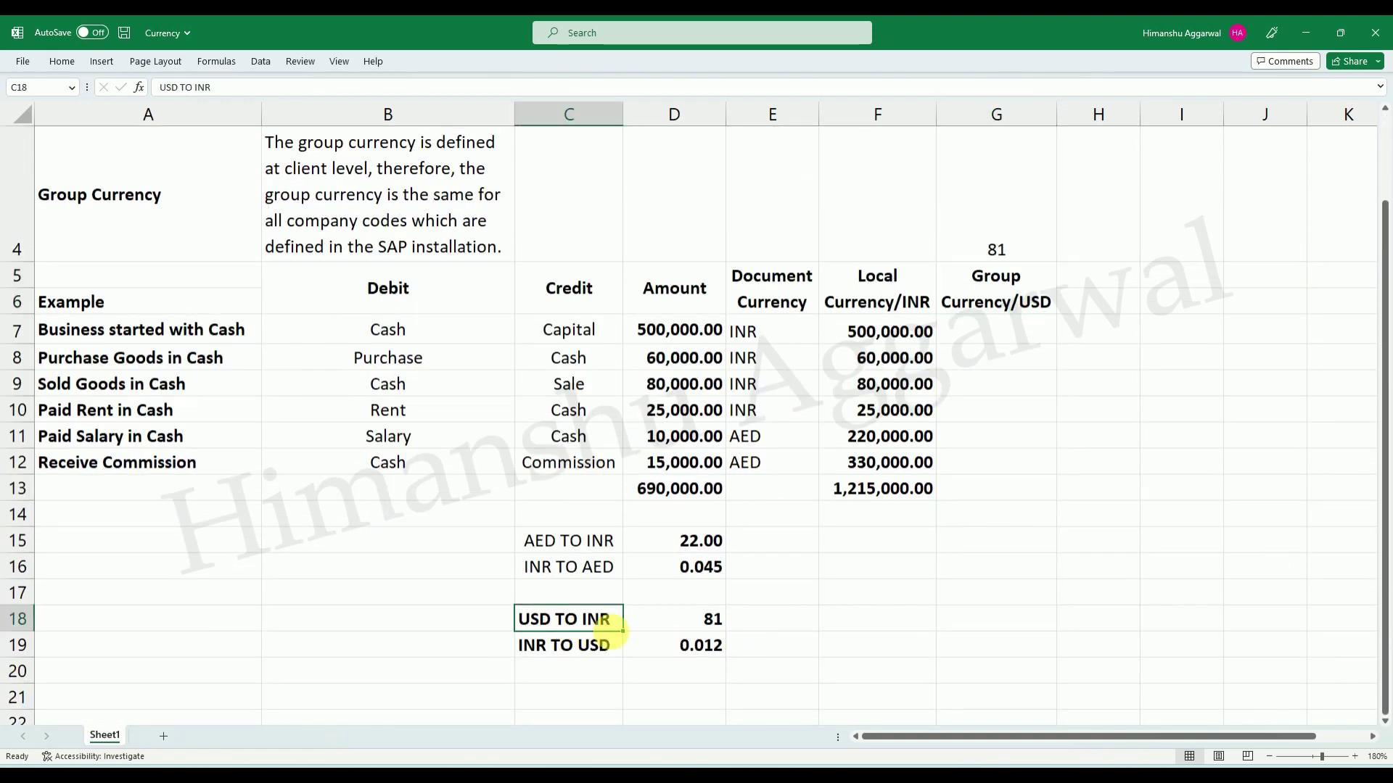
{"action": "left_click", "coordinate": [708, 619]}
{"action": "left_click", "coordinate": [563, 656]}
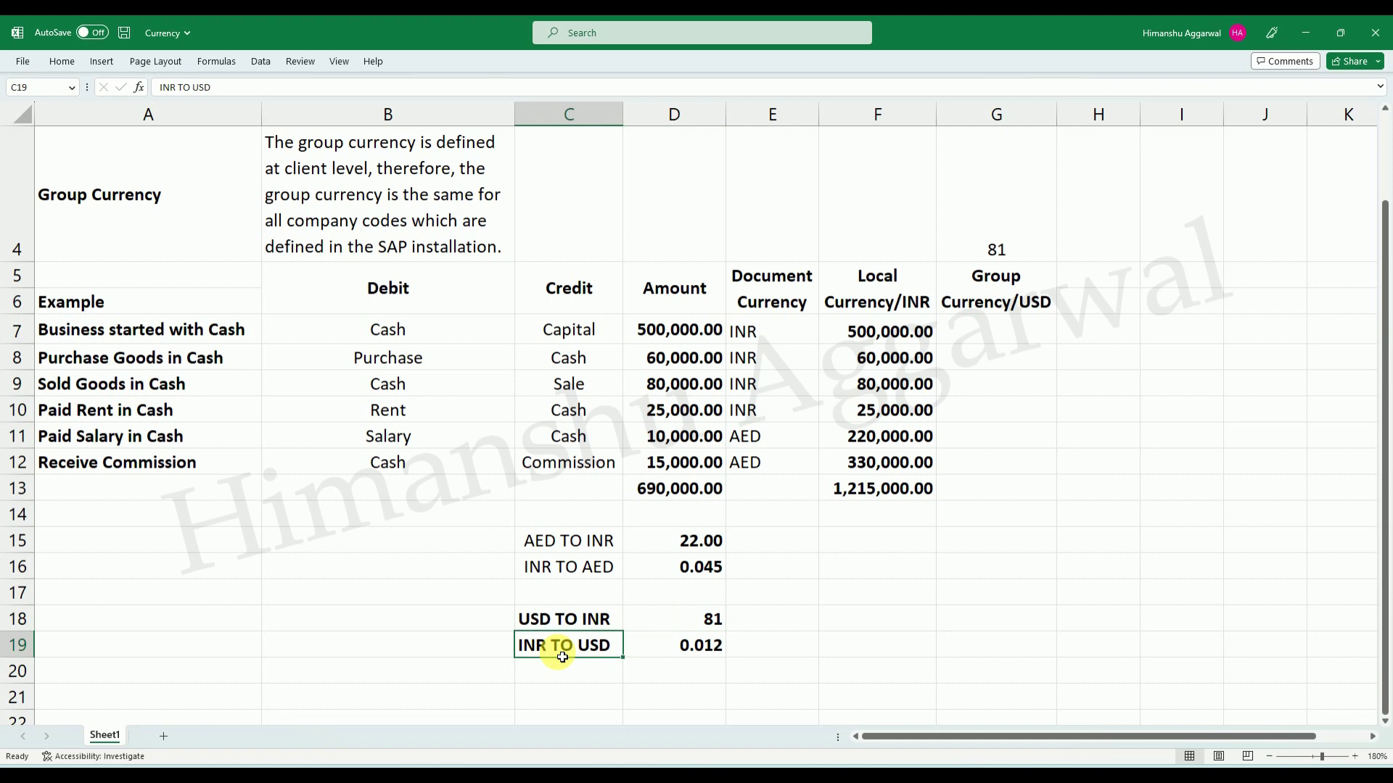
{"action": "left_click", "coordinate": [712, 650]}
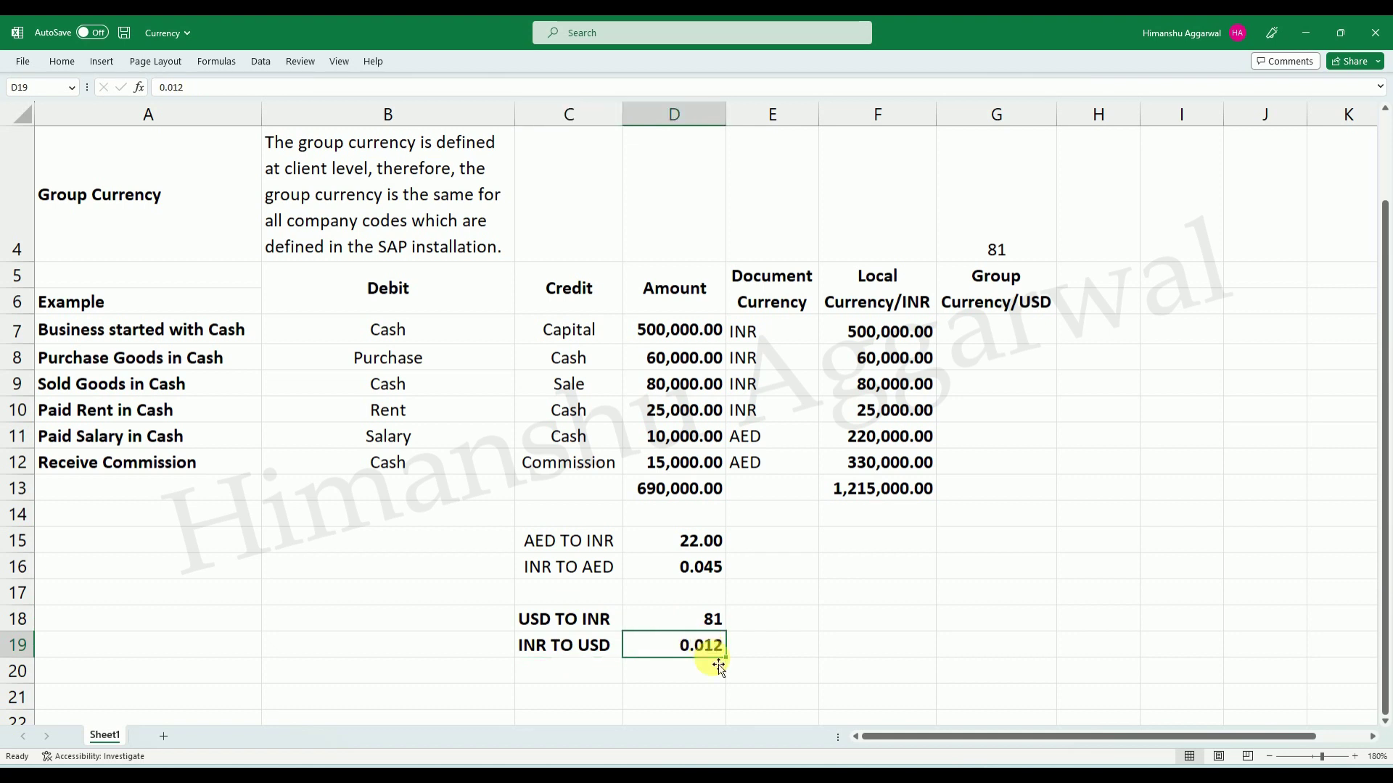
Convert the local currency amounts to USD with =F7/81 in G7 and fill the formula down to G12.
{"action": "left_click", "coordinate": [1008, 336]}
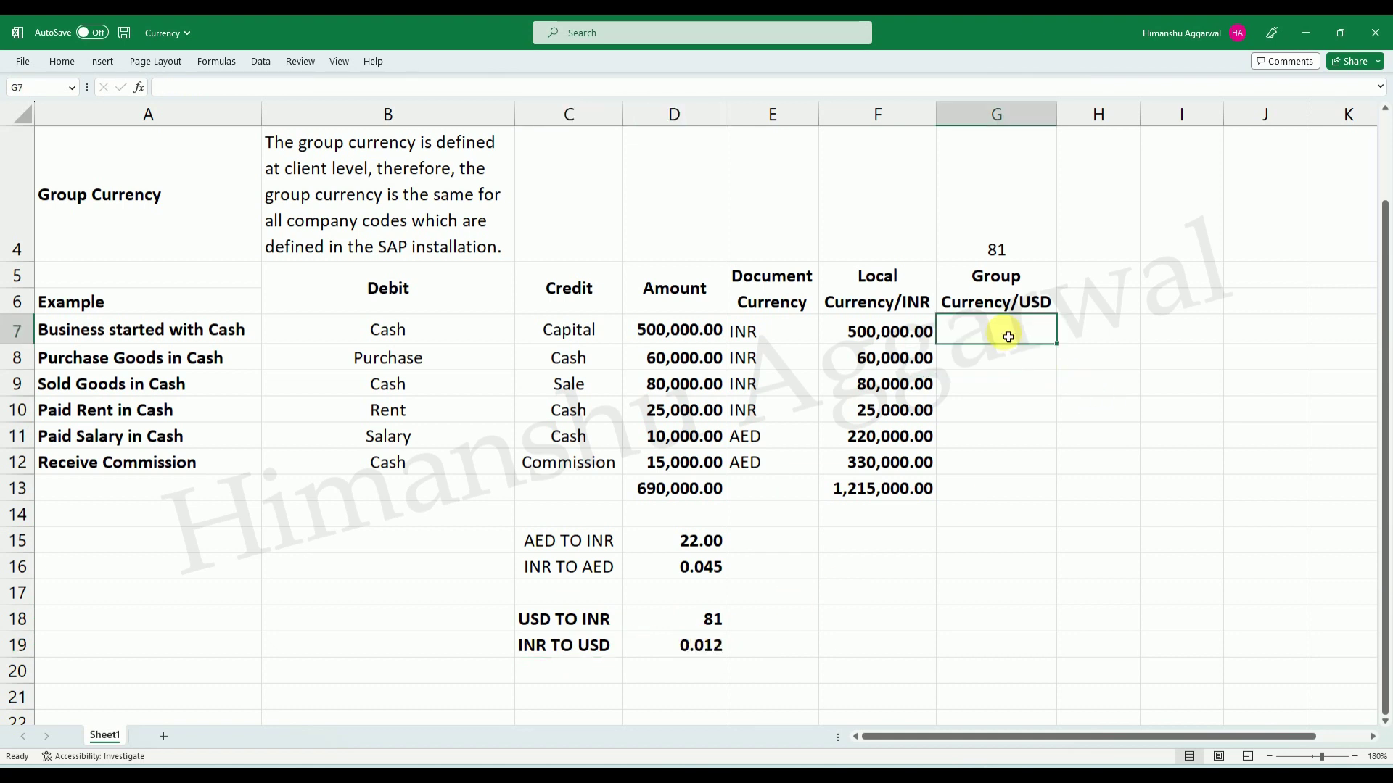
{"action": "left_click_drag", "start_coordinate": [798, 333], "coordinate": [792, 410]}
{"action": "left_click_drag", "start_coordinate": [889, 335], "coordinate": [899, 463]}
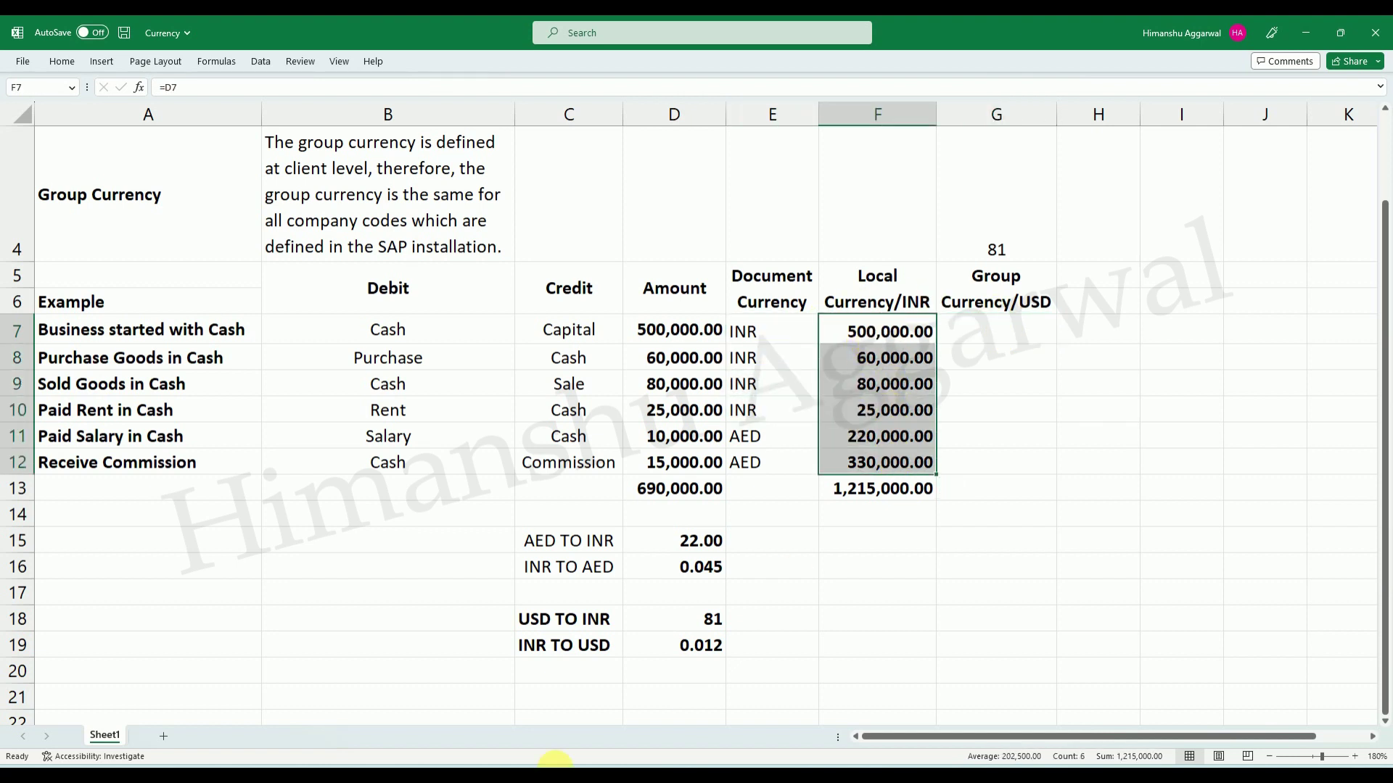
{"action": "left_click", "coordinate": [1004, 339]}
{"action": "type", "text": "="}
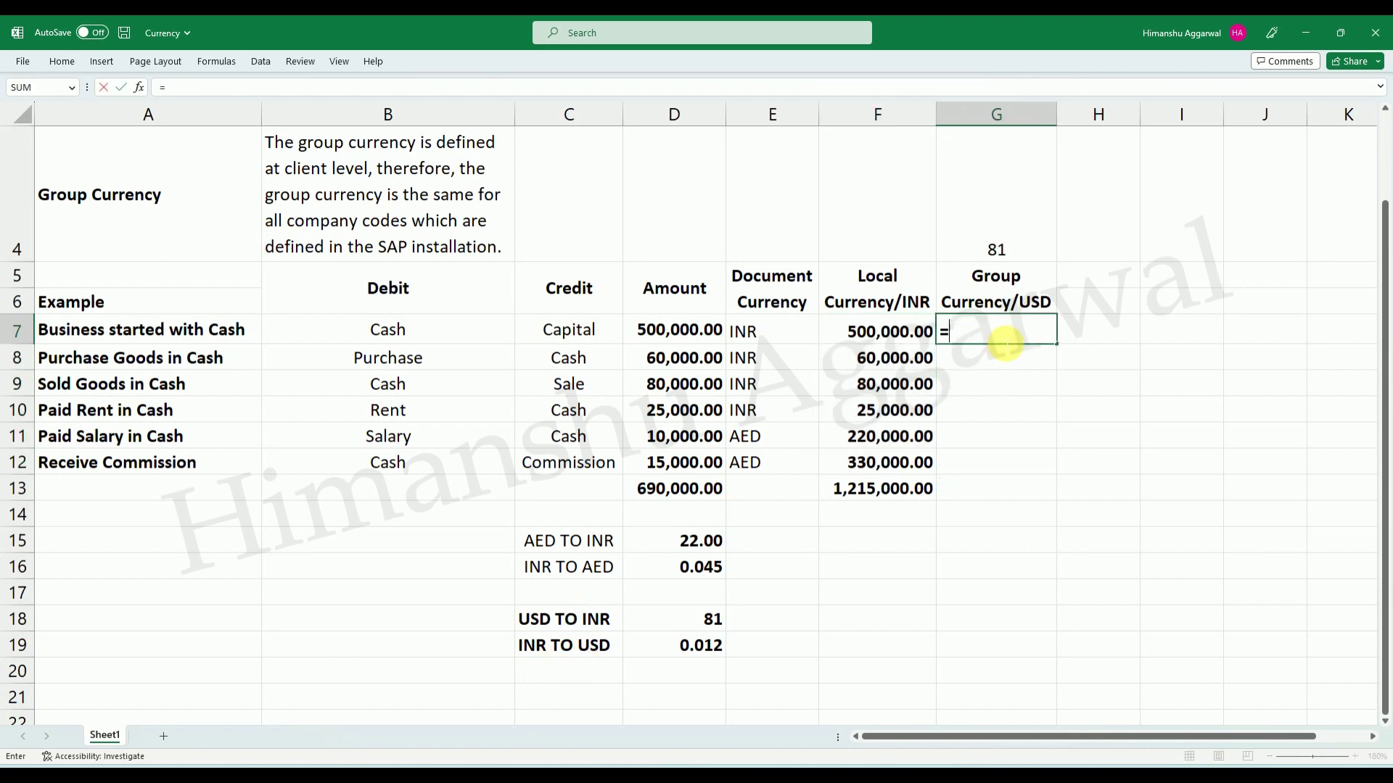
{"action": "left_click", "coordinate": [923, 331]}
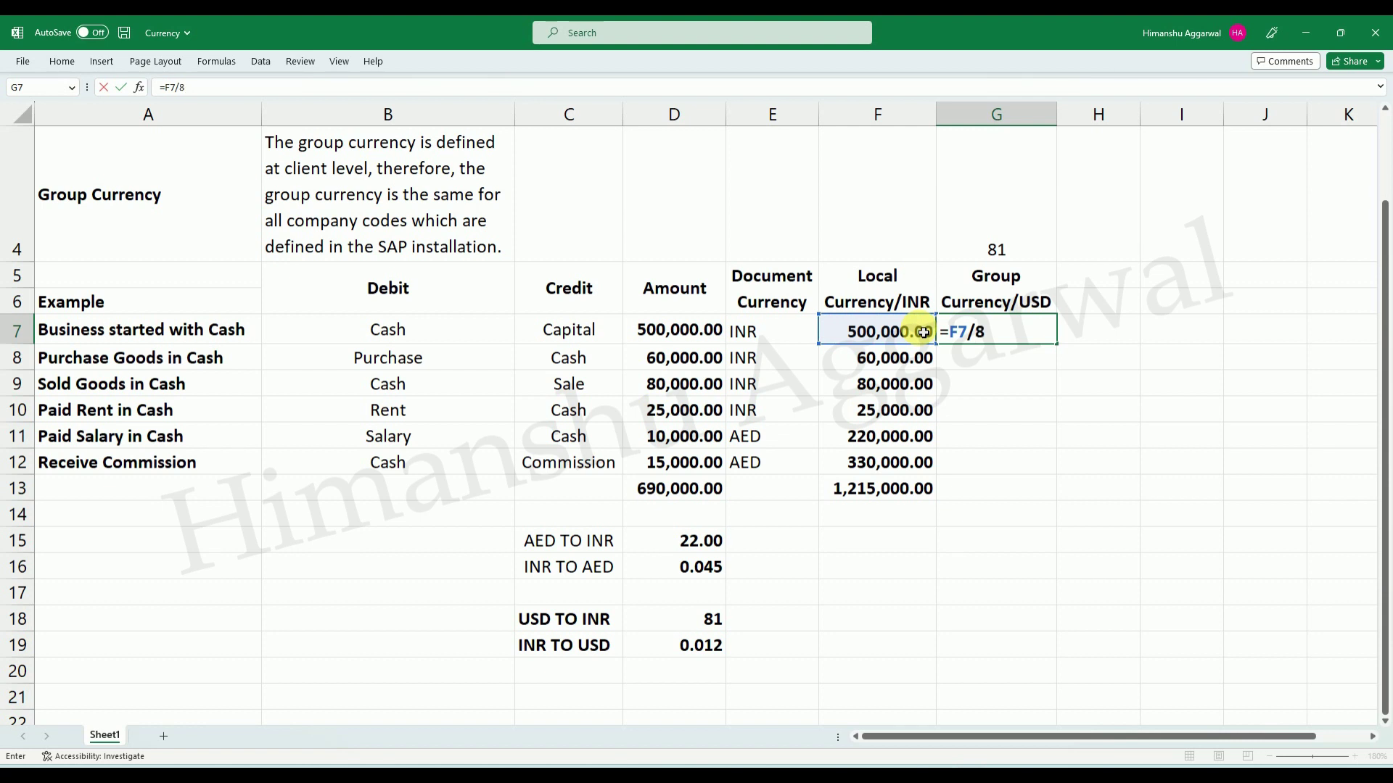
{"action": "type", "text": "/81"}
{"action": "key", "text": "Return"}
{"action": "left_click_drag", "start_coordinate": [1038, 332], "coordinate": [1033, 463]}
{"action": "key", "text": "ctrl+d"}
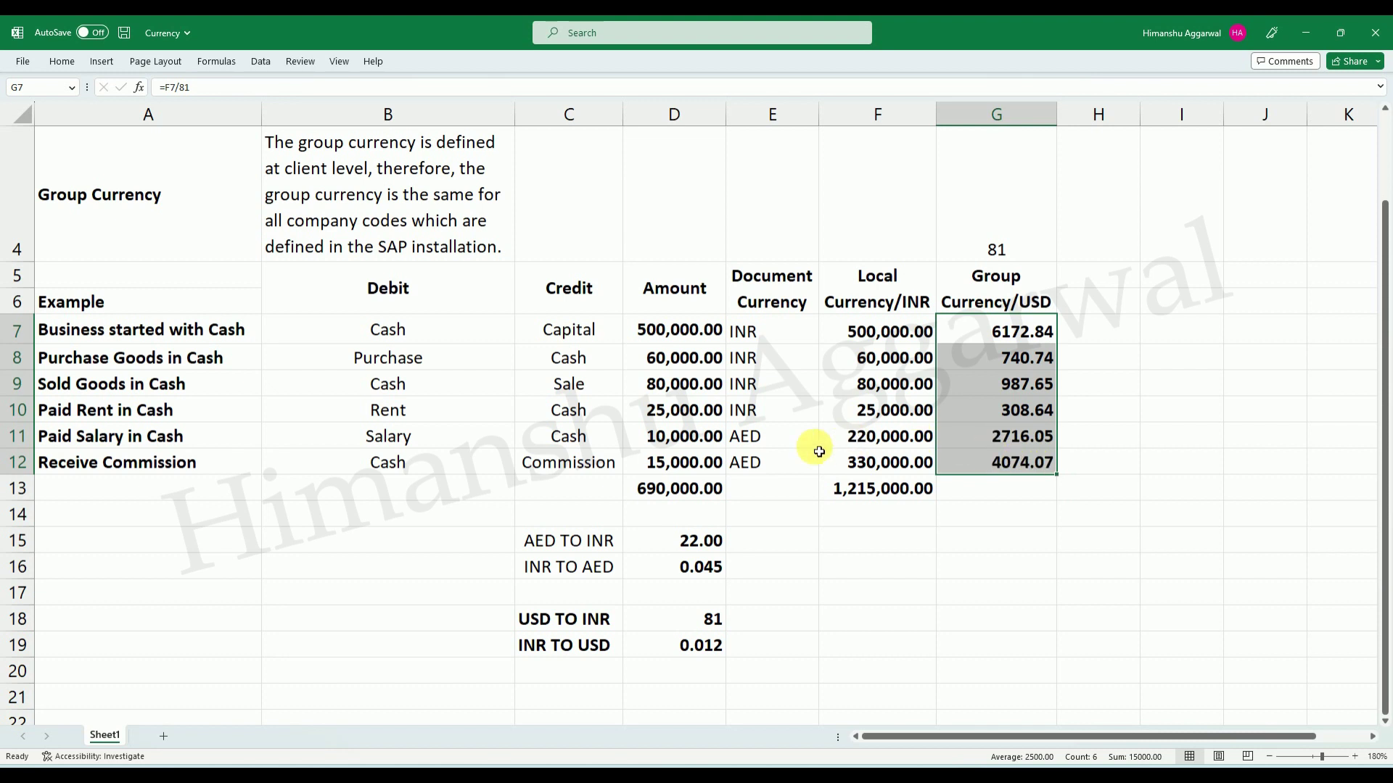
Total the Group Currency/USD amounts in G13 with =SUM(G7:G12).
{"action": "left_click", "coordinate": [852, 435]}
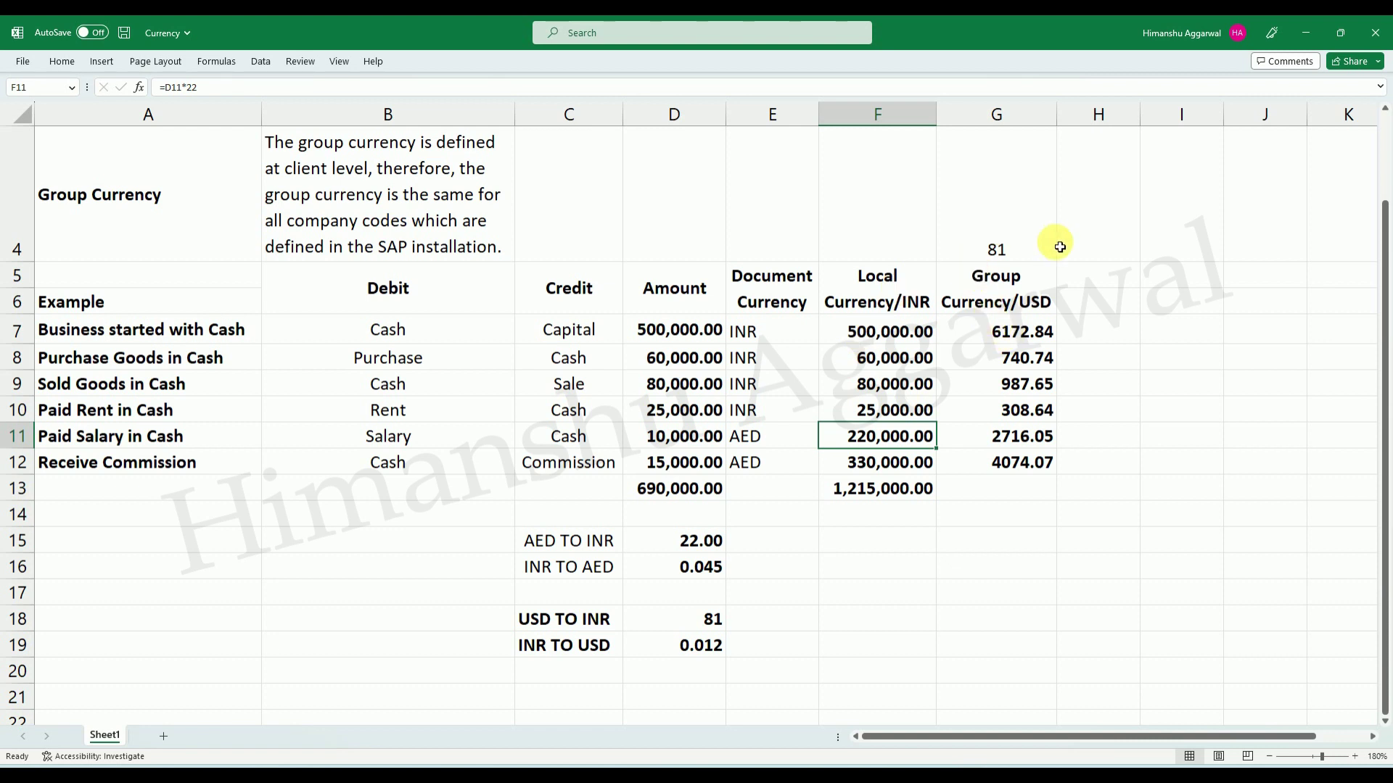
{"action": "left_click", "coordinate": [1021, 484]}
{"action": "key", "text": "alt+equal"}
{"action": "key", "text": "ctrl+Return"}
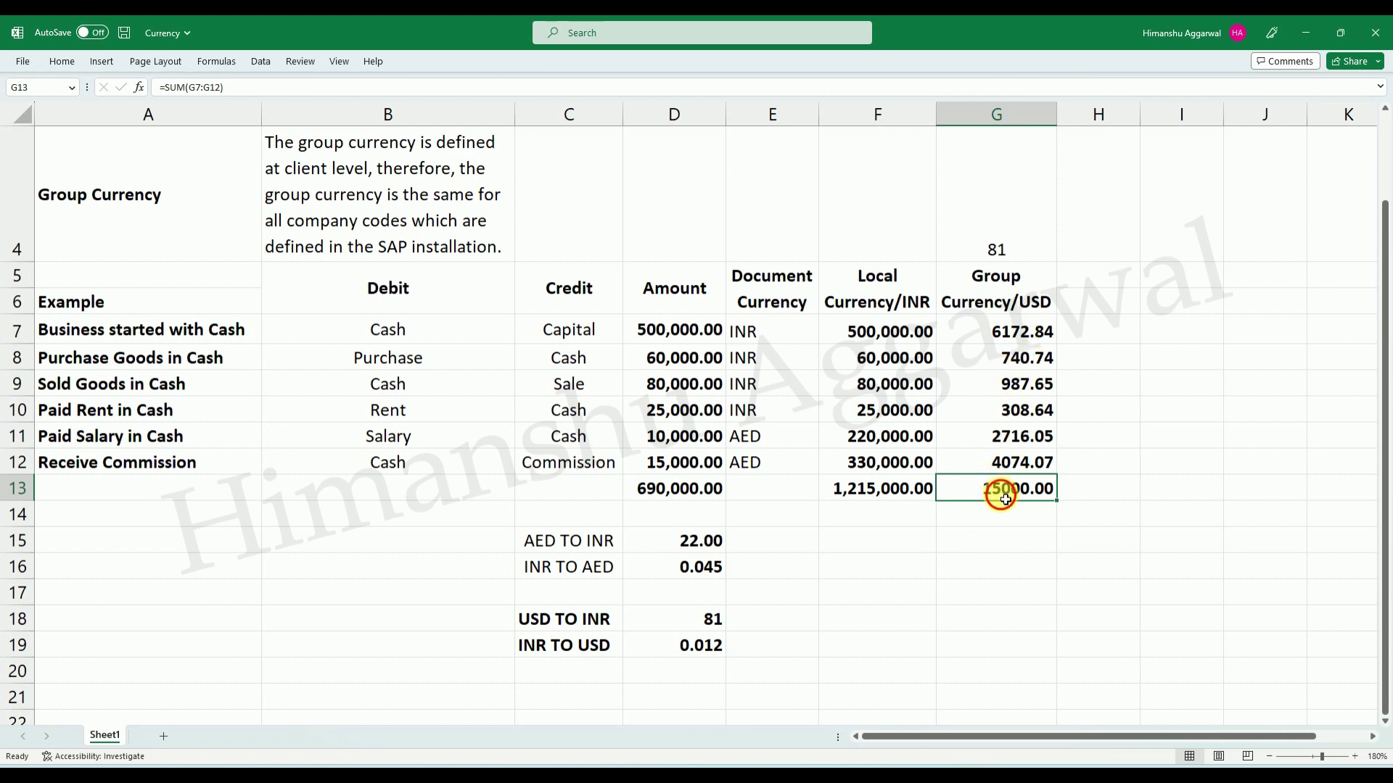
Clear the mixed-currency total in D13 below the Amount column, keeping the INR and USD totals.
{"action": "left_click", "coordinate": [900, 489]}
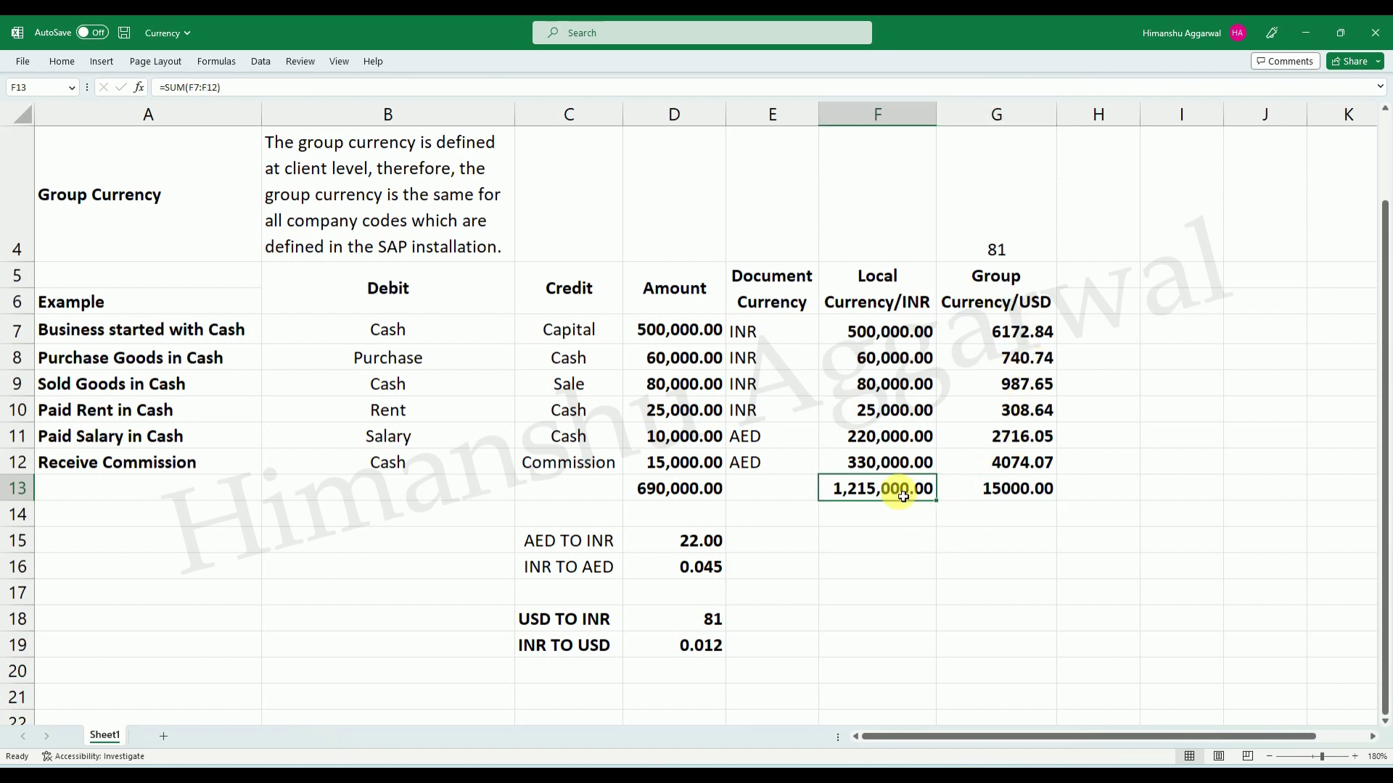
{"action": "left_click", "coordinate": [700, 501]}
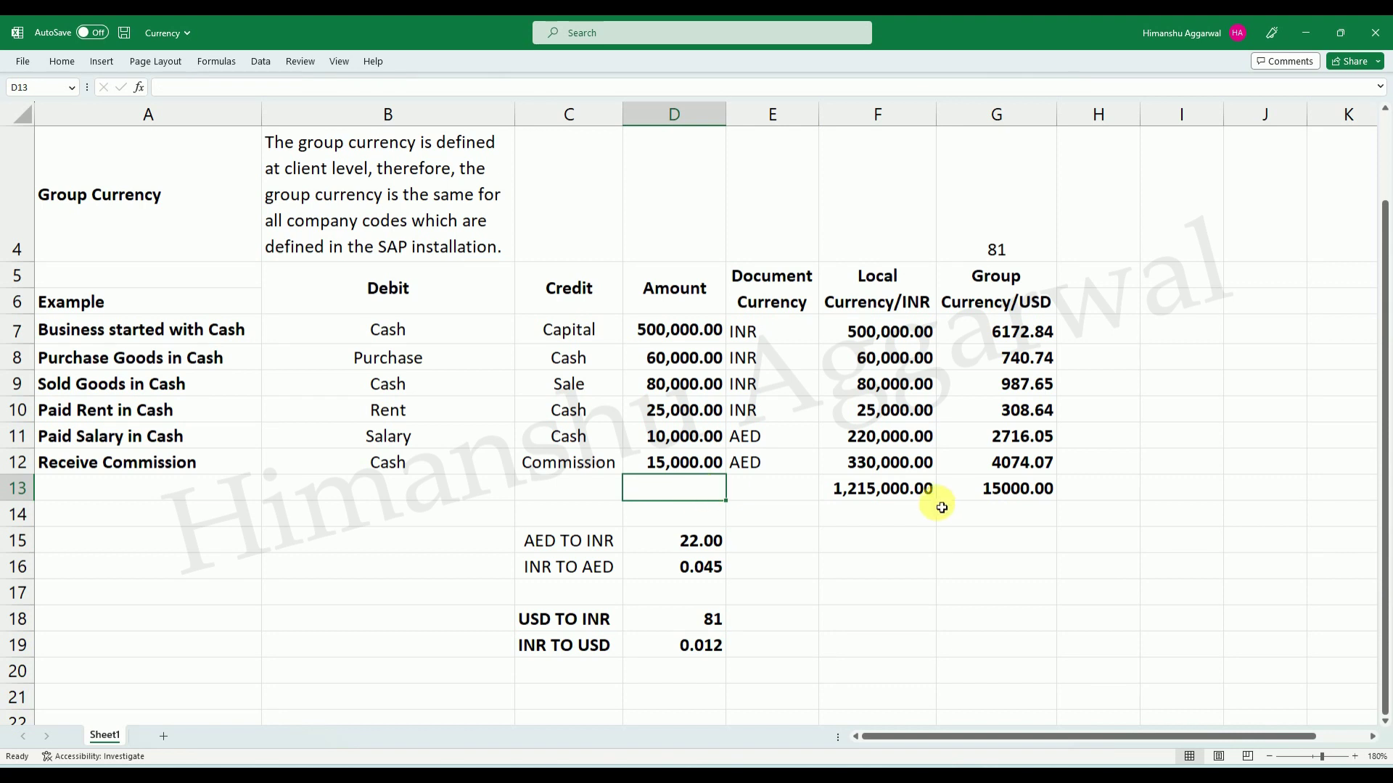
{"action": "scroll", "coordinate": [1382, 516], "scroll_direction": "up", "scroll_amount": 3}
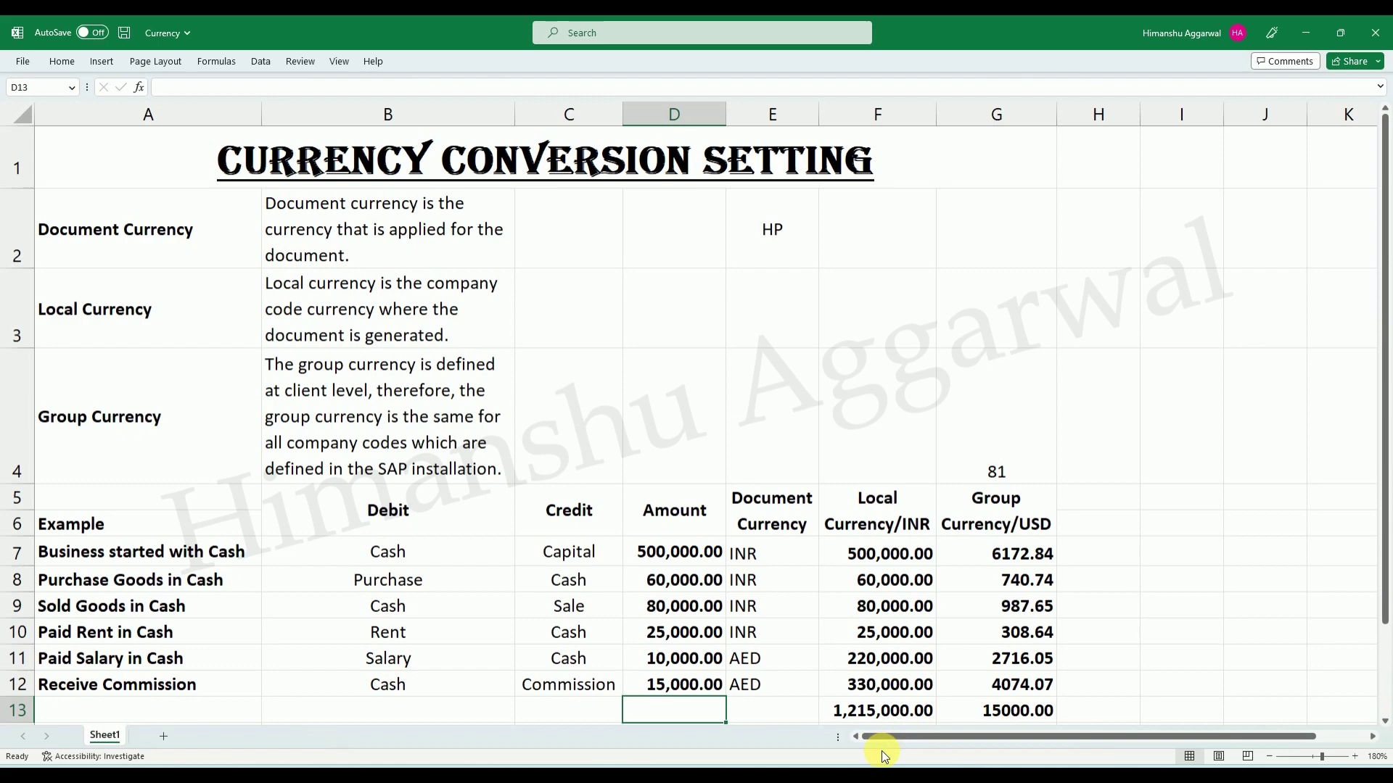
Switch to the HA Tutorials website in Chrome and look through the SAP courses on its Courses page.
{"action": "left_click", "coordinate": [870, 707]}
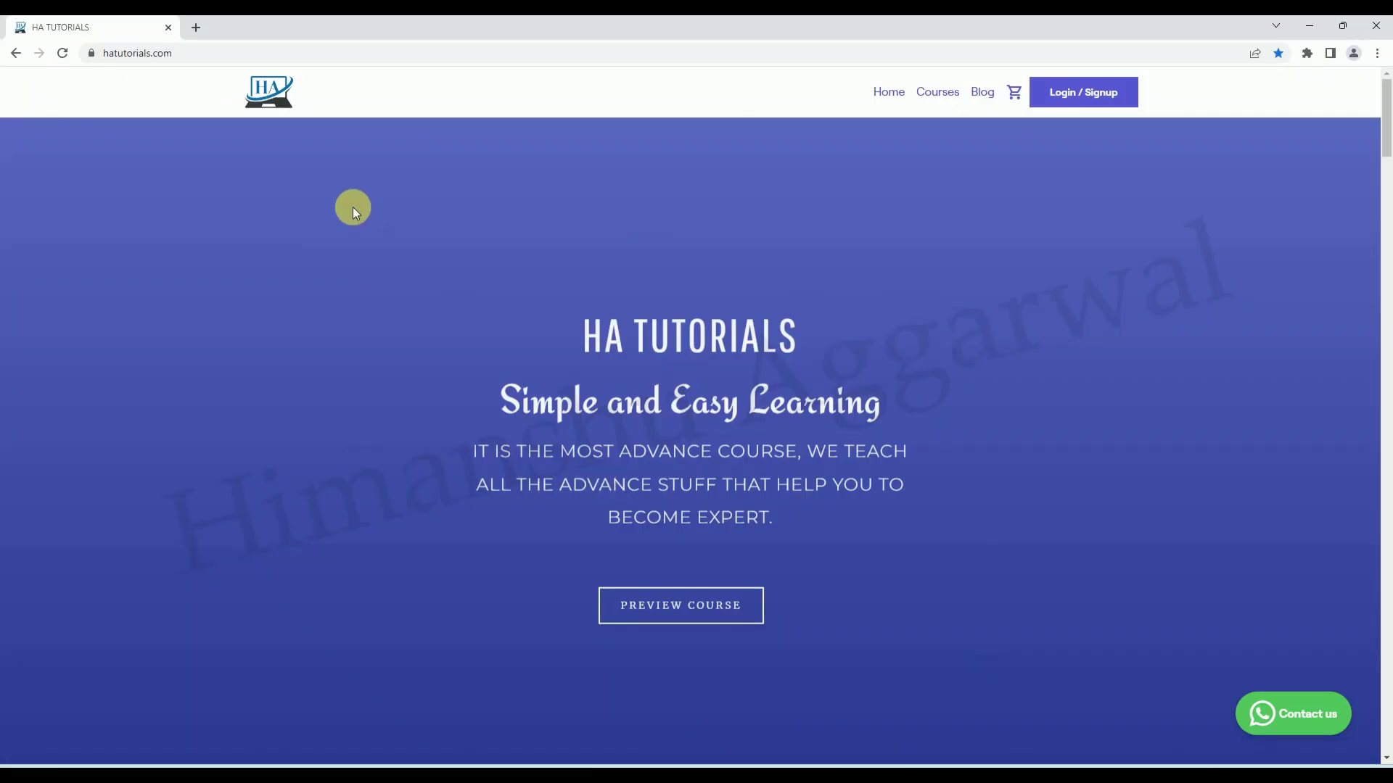
{"action": "left_click", "coordinate": [290, 56]}
{"action": "left_click", "coordinate": [290, 57]}
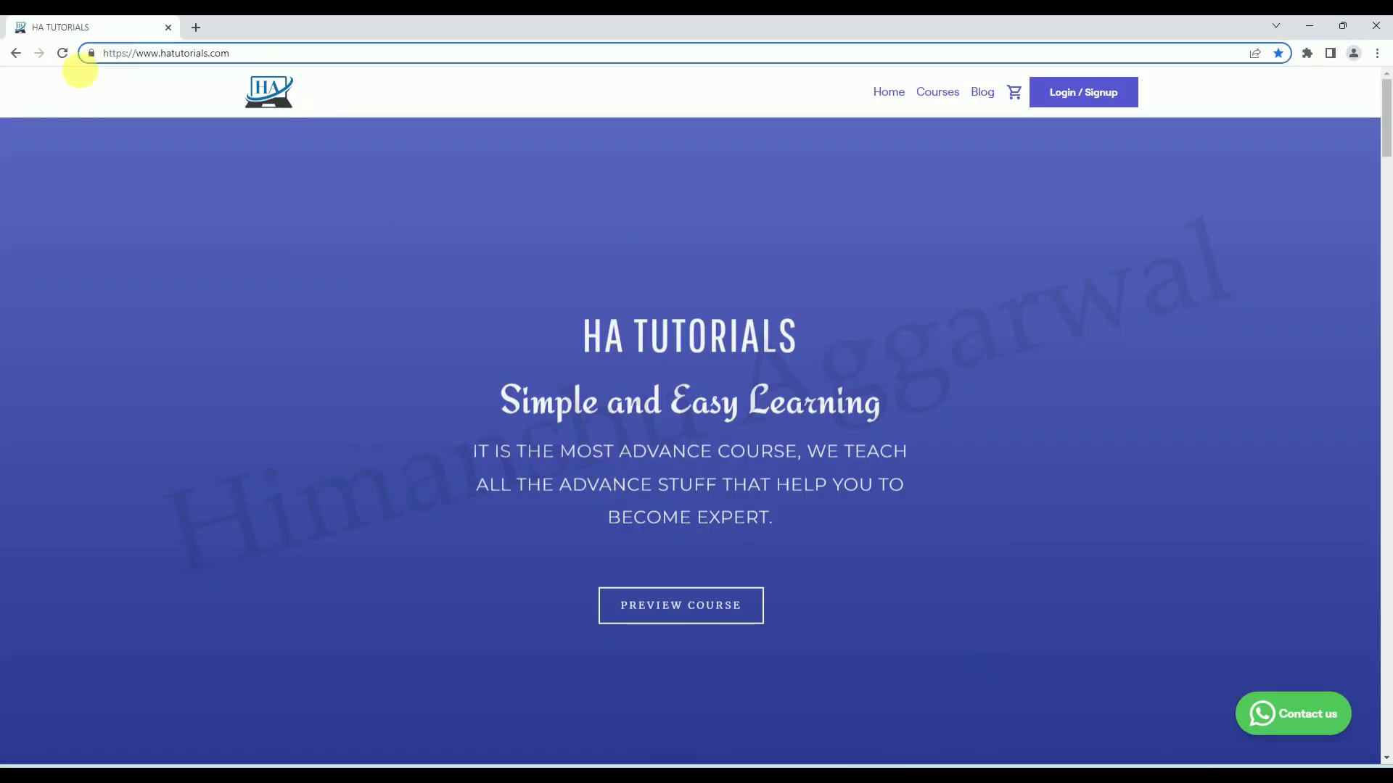
{"action": "left_click", "coordinate": [943, 92]}
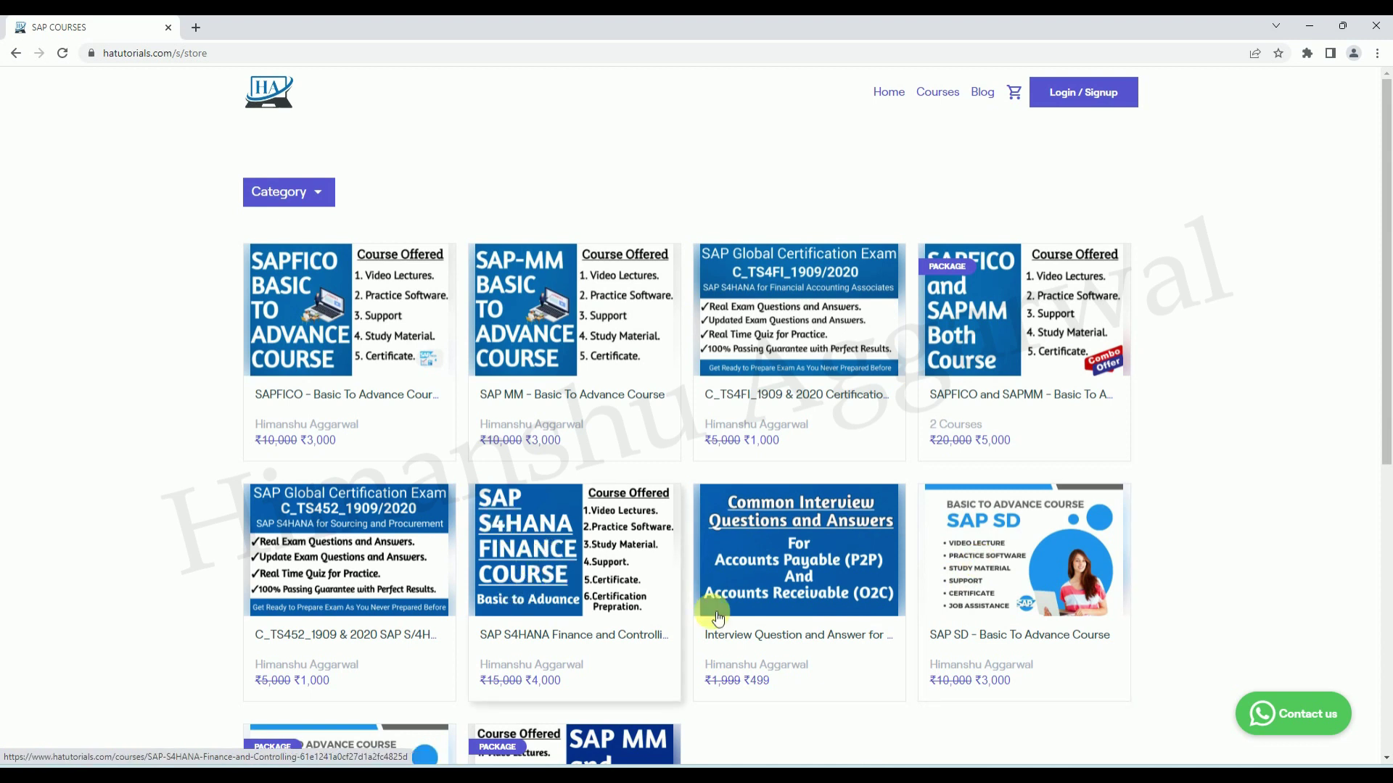
{"action": "scroll", "coordinate": [1379, 472], "scroll_direction": "down", "scroll_amount": 2}
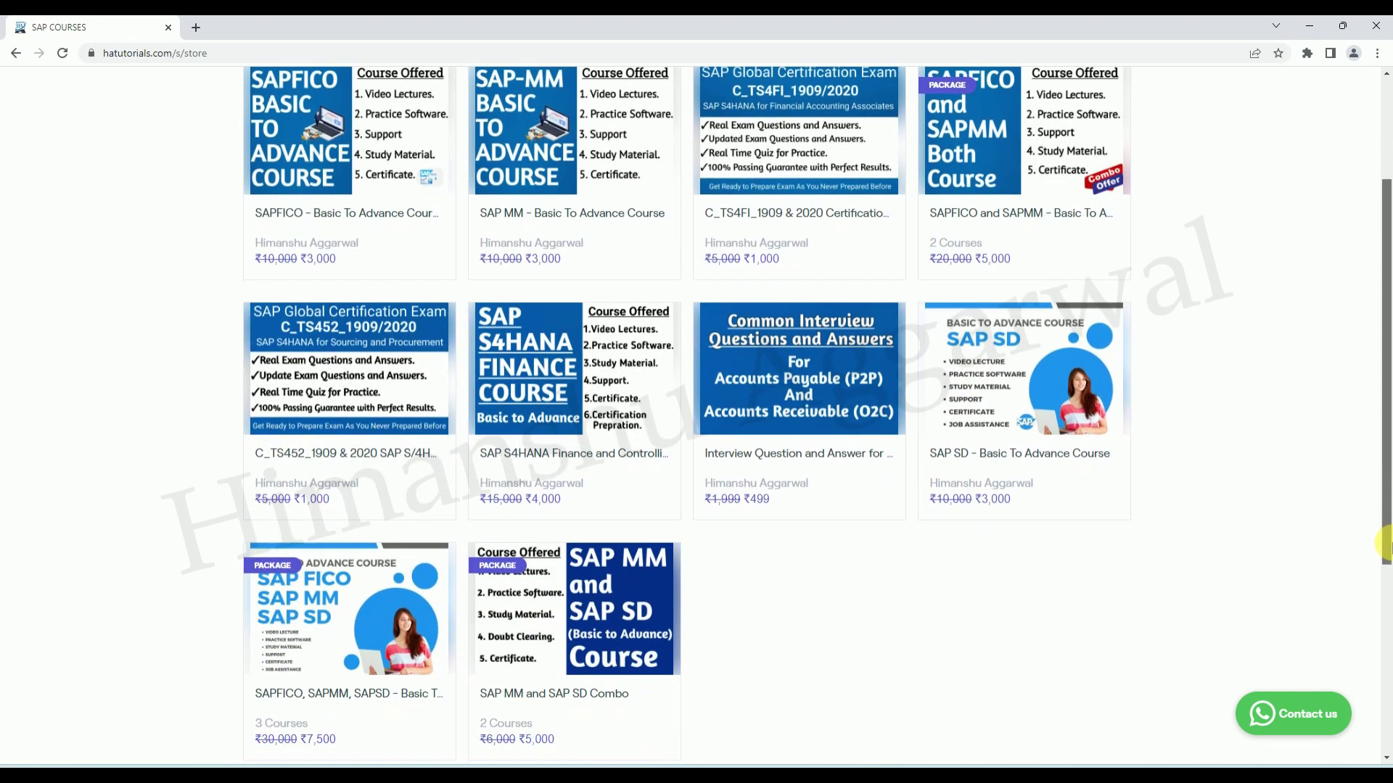
Open the SAP S4HANA Finance and Controlling course, look through its curriculum sections, and return to the site's home page.
{"action": "left_click_drag", "start_coordinate": [1384, 482], "coordinate": [1385, 407]}
{"action": "left_click", "coordinate": [589, 512]}
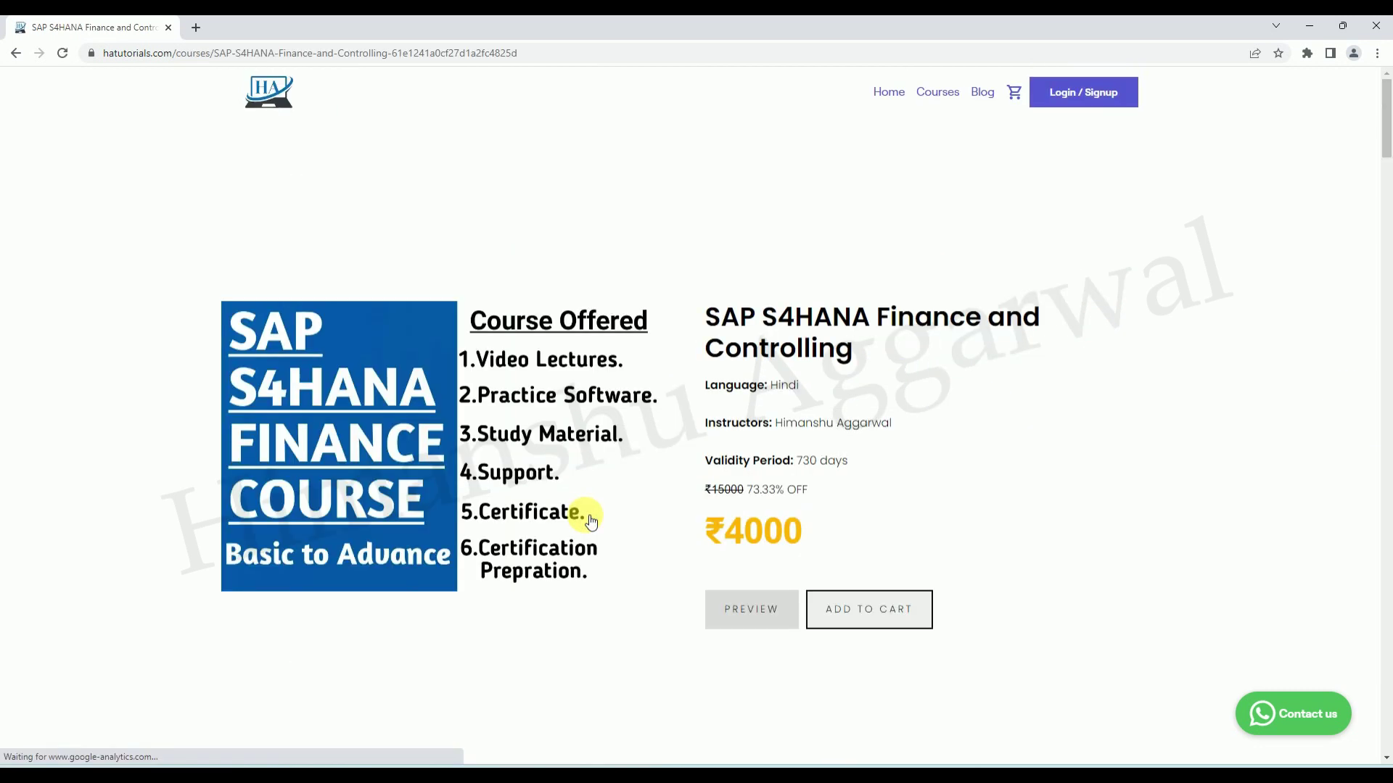
{"action": "left_click_drag", "start_coordinate": [1386, 141], "coordinate": [1386, 230]}
{"action": "left_click", "coordinate": [404, 516]}
{"action": "left_click", "coordinate": [302, 631]}
{"action": "left_click", "coordinate": [370, 367]}
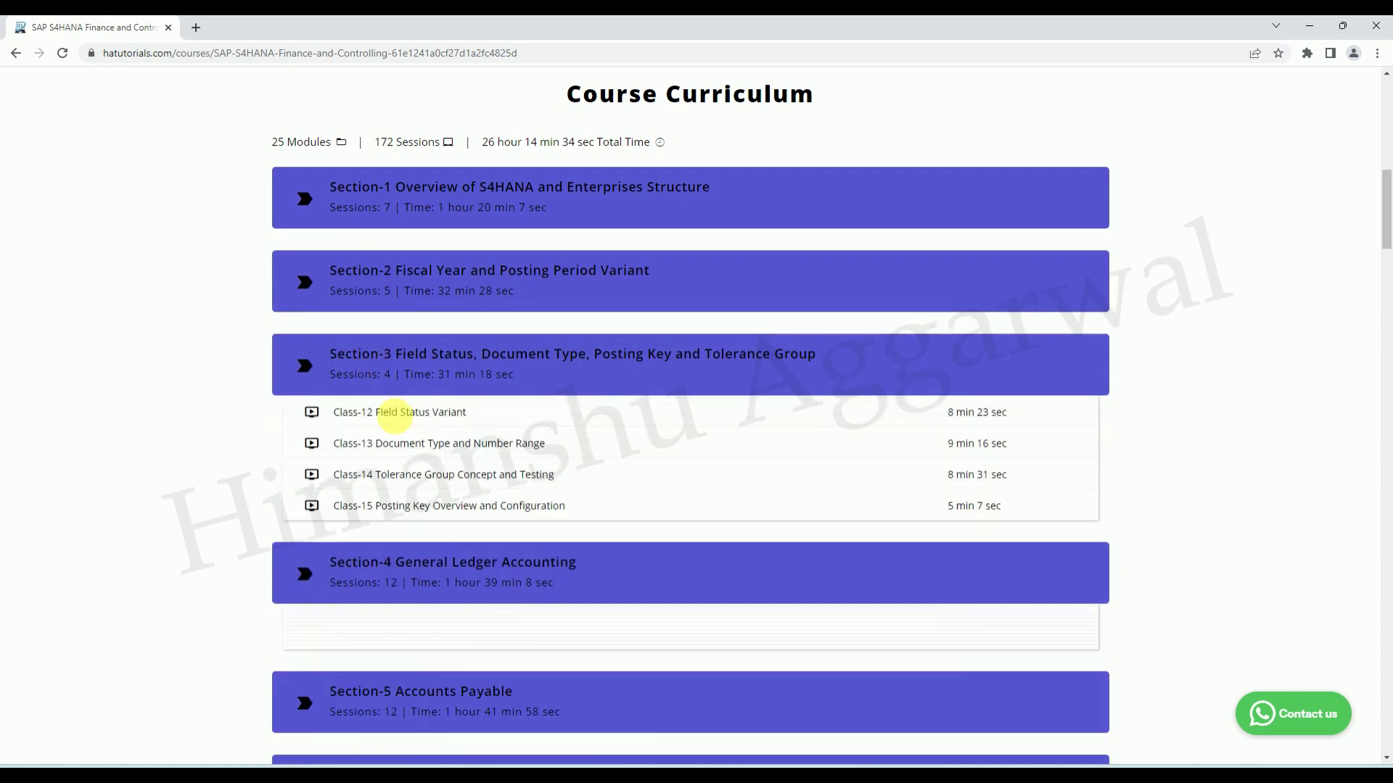
{"action": "left_click", "coordinate": [368, 663]}
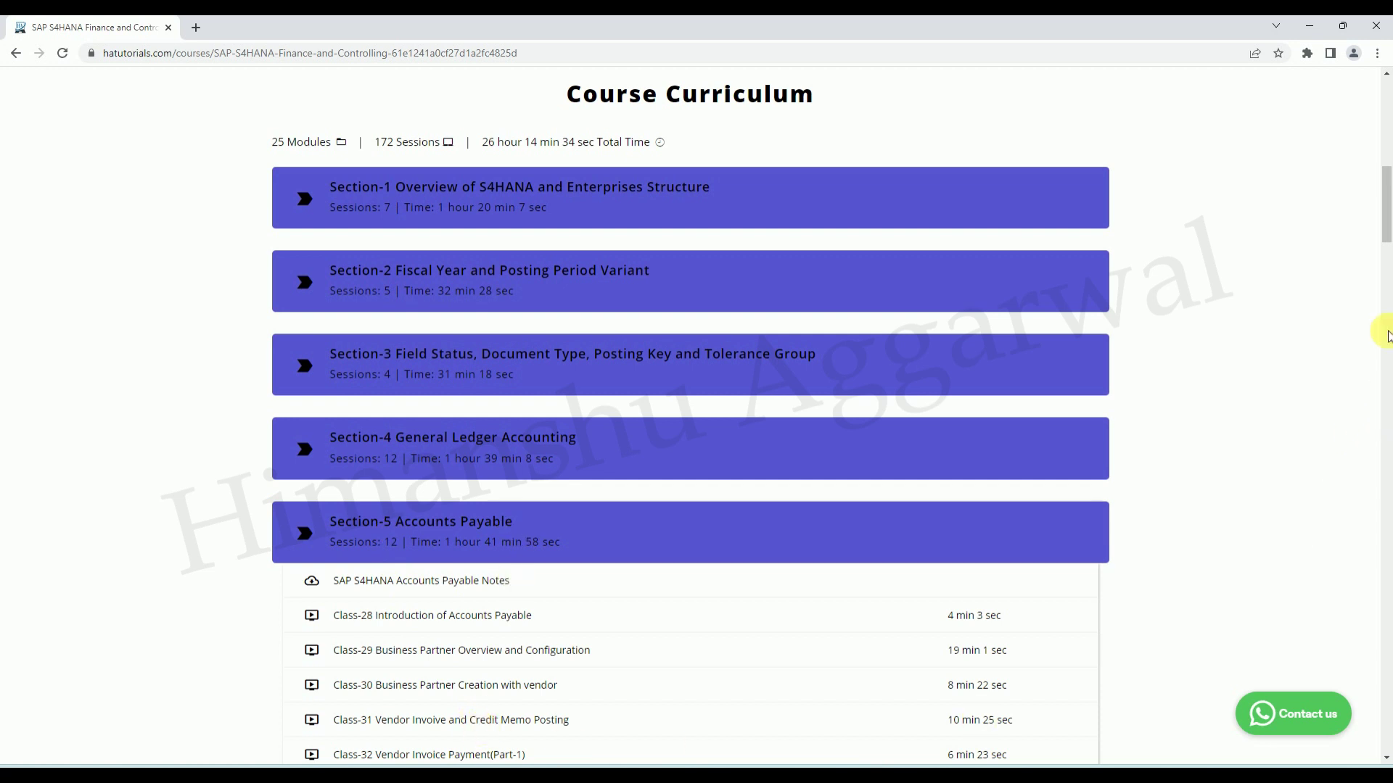
{"action": "scroll", "coordinate": [1387, 231], "scroll_direction": "up", "scroll_amount": 10}
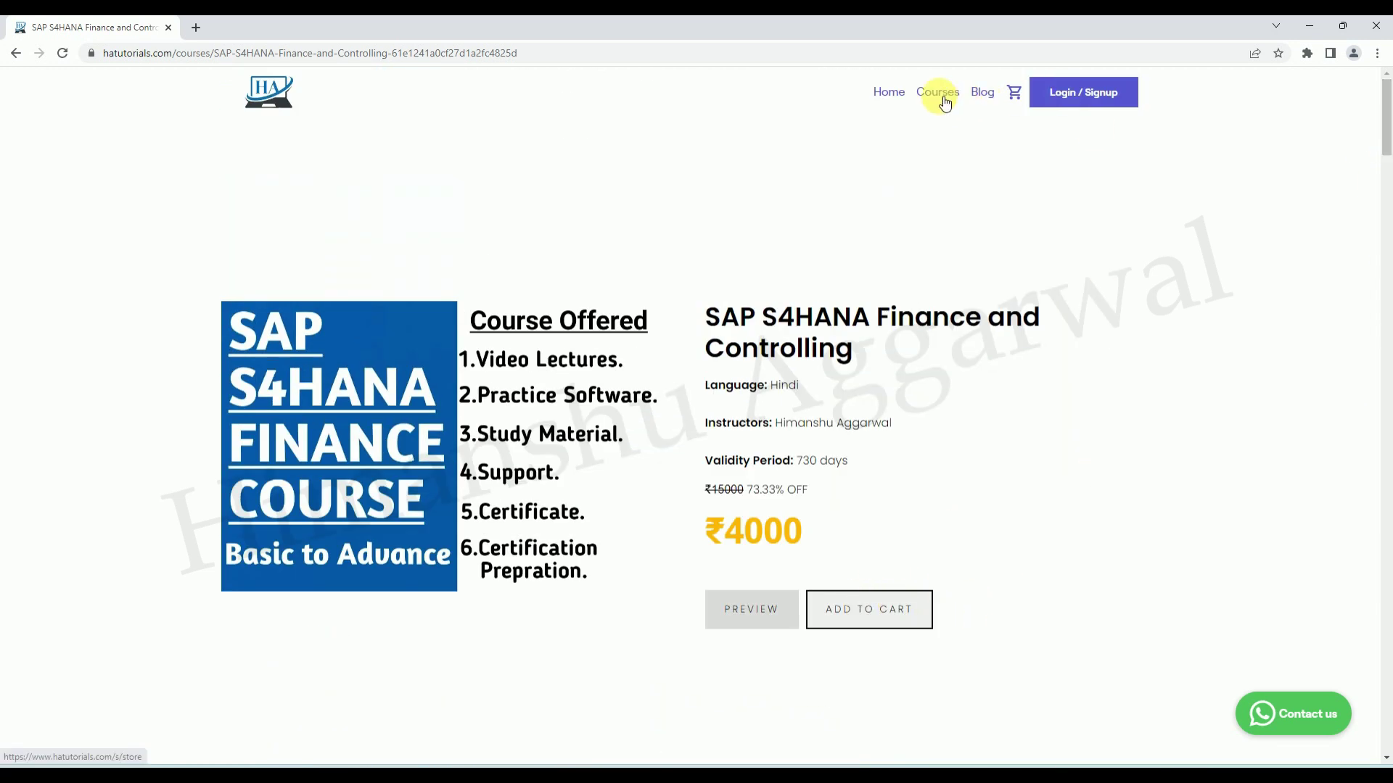
{"action": "left_click", "coordinate": [894, 92]}
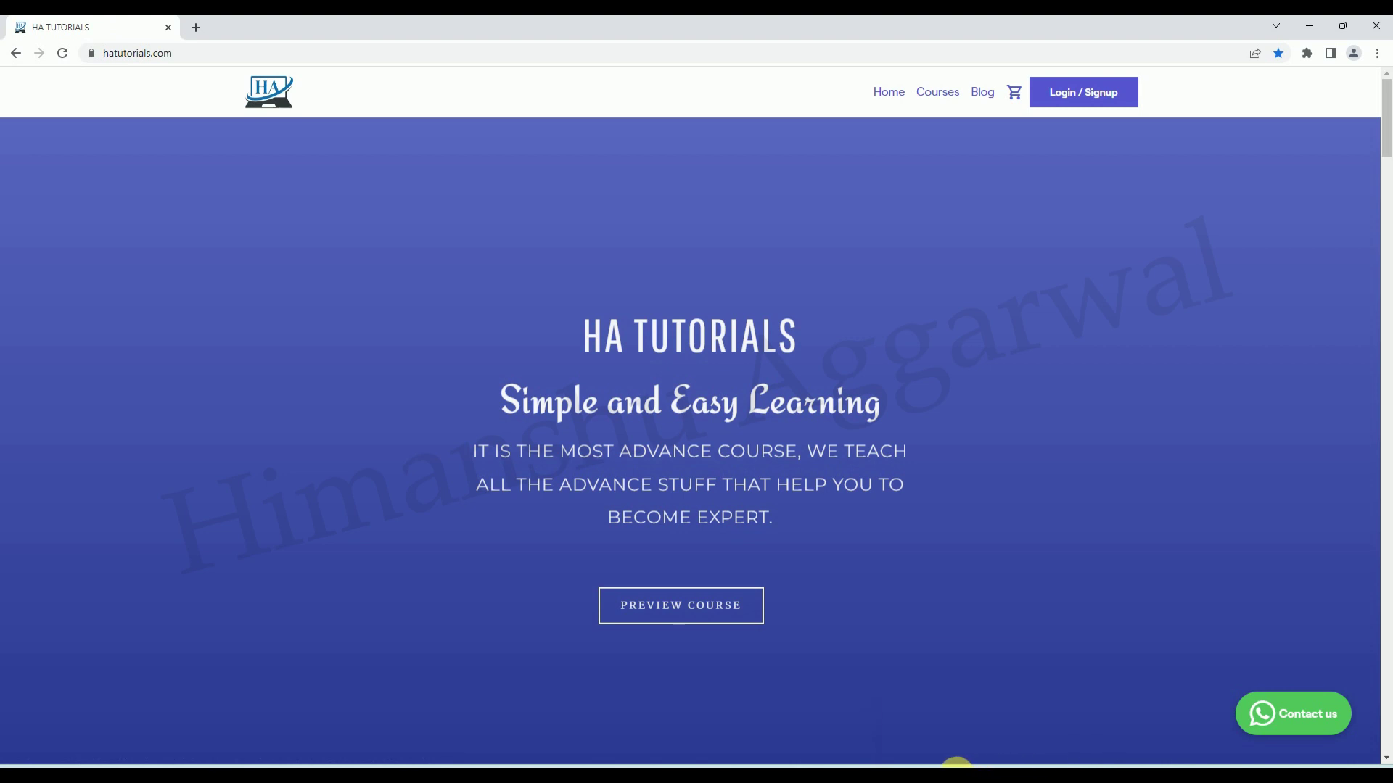
Switch to SAP and open the ledger settings in the IMG under Financial Accounting Global Settings > Ledgers > Ledger.
{"action": "left_click", "coordinate": [971, 773]}
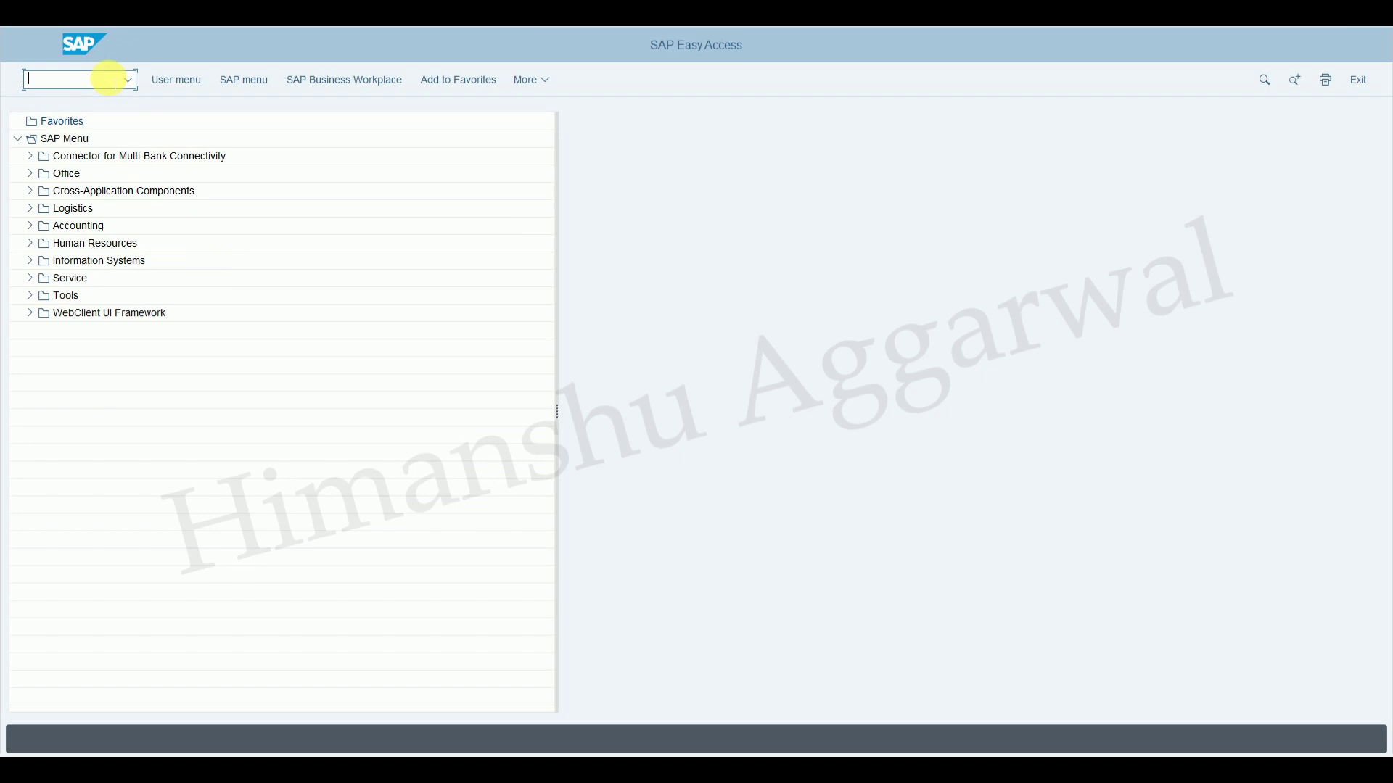
{"action": "type", "text": "o"}
{"action": "key", "text": "Return"}
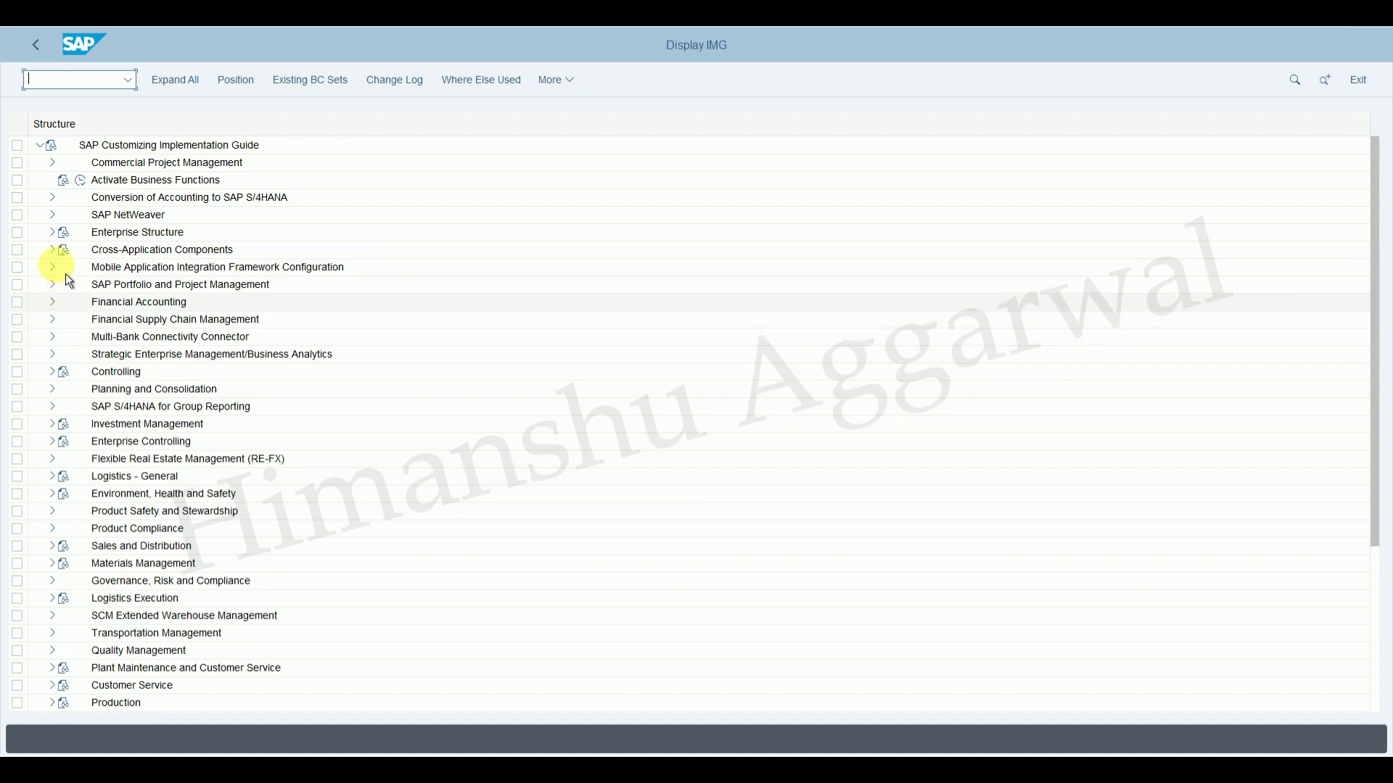
{"action": "left_click", "coordinate": [53, 303]}
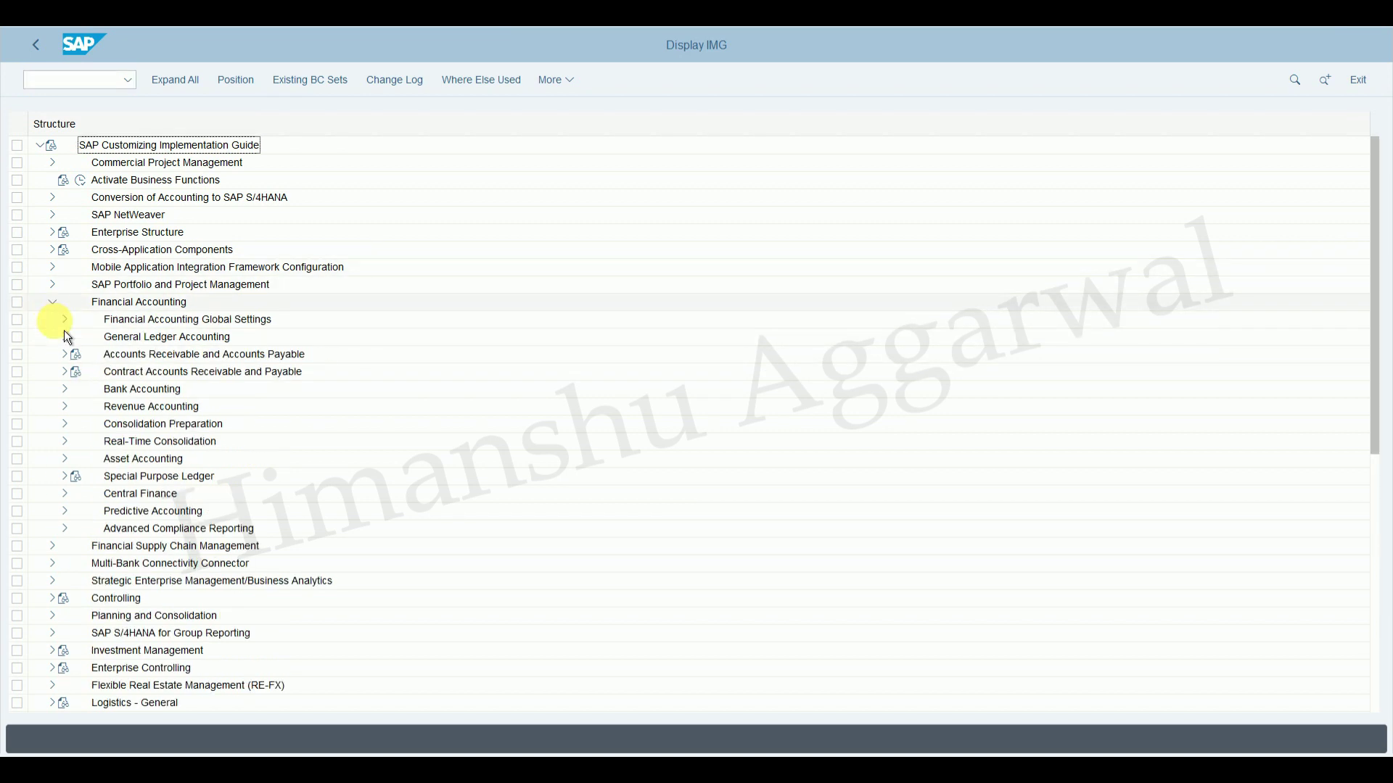
{"action": "left_click", "coordinate": [64, 319]}
{"action": "left_click", "coordinate": [76, 354]}
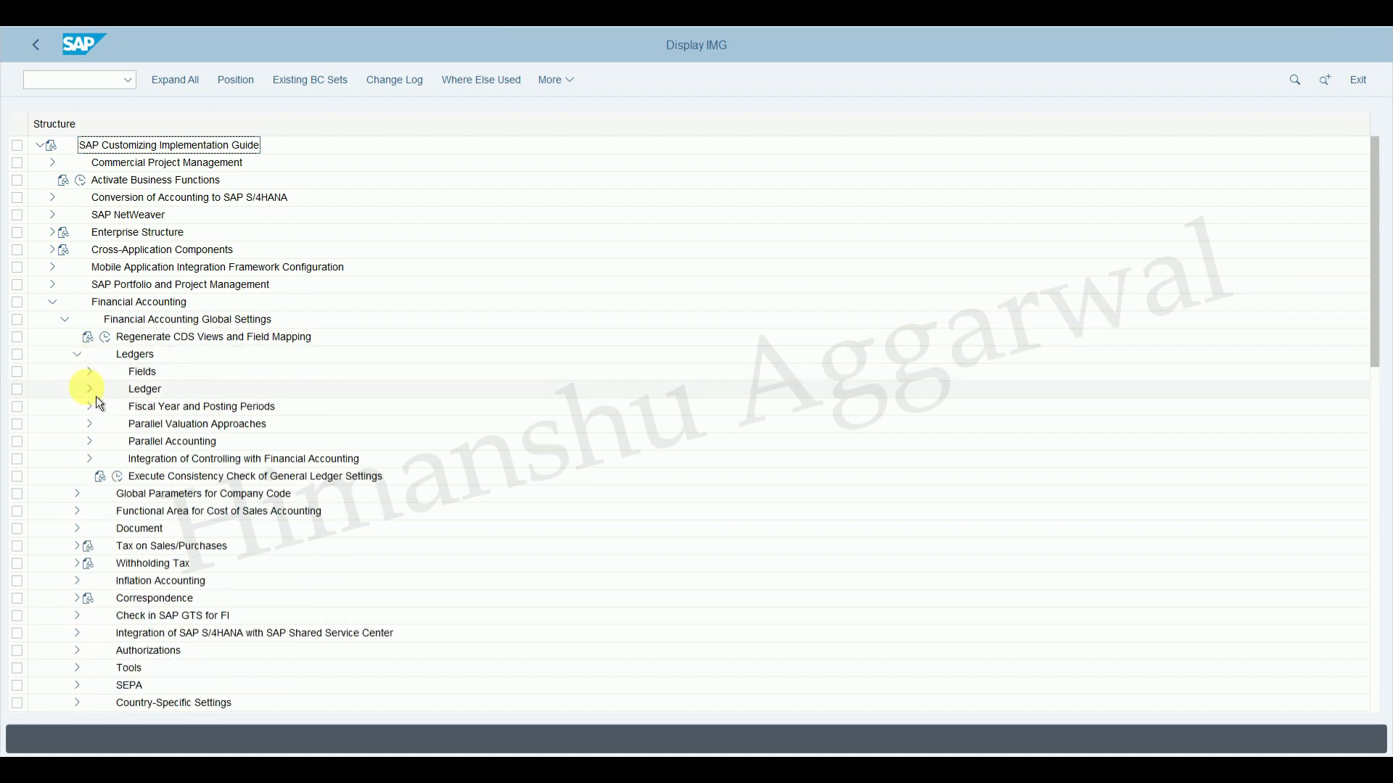
{"action": "left_click", "coordinate": [90, 391]}
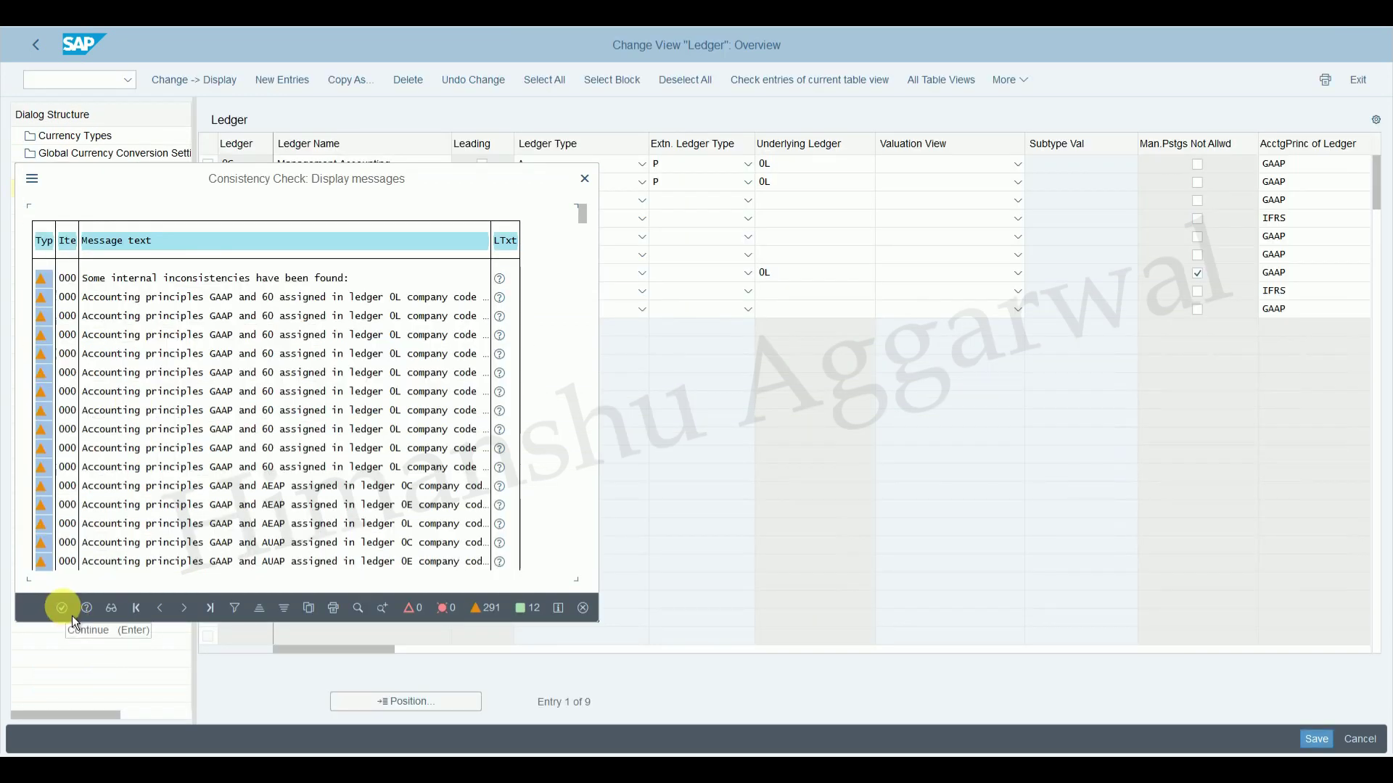
{"action": "left_click", "coordinate": [62, 608]}
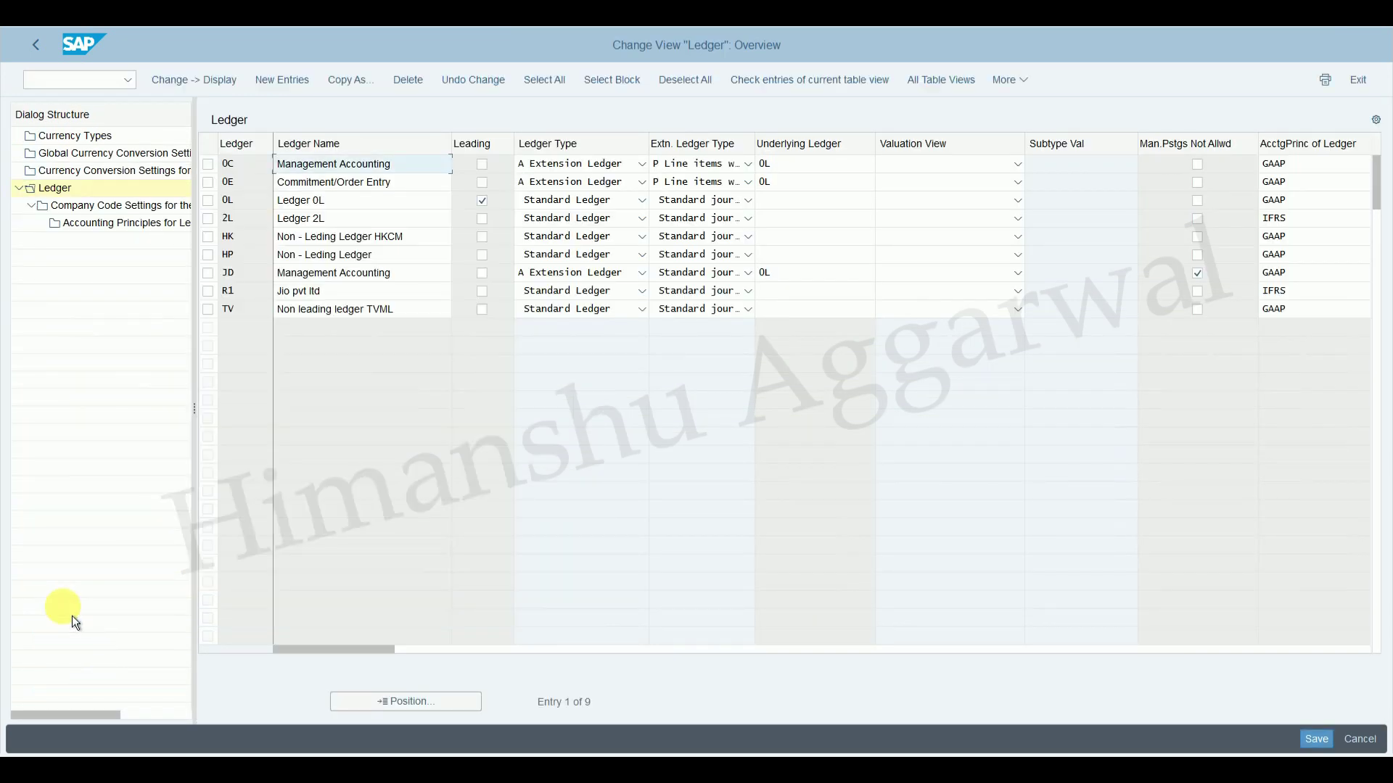
Open the company code settings for ledger 0L and examine the currency details of company code HP21.
{"action": "left_click", "coordinate": [209, 202]}
{"action": "double_click", "coordinate": [98, 206]}
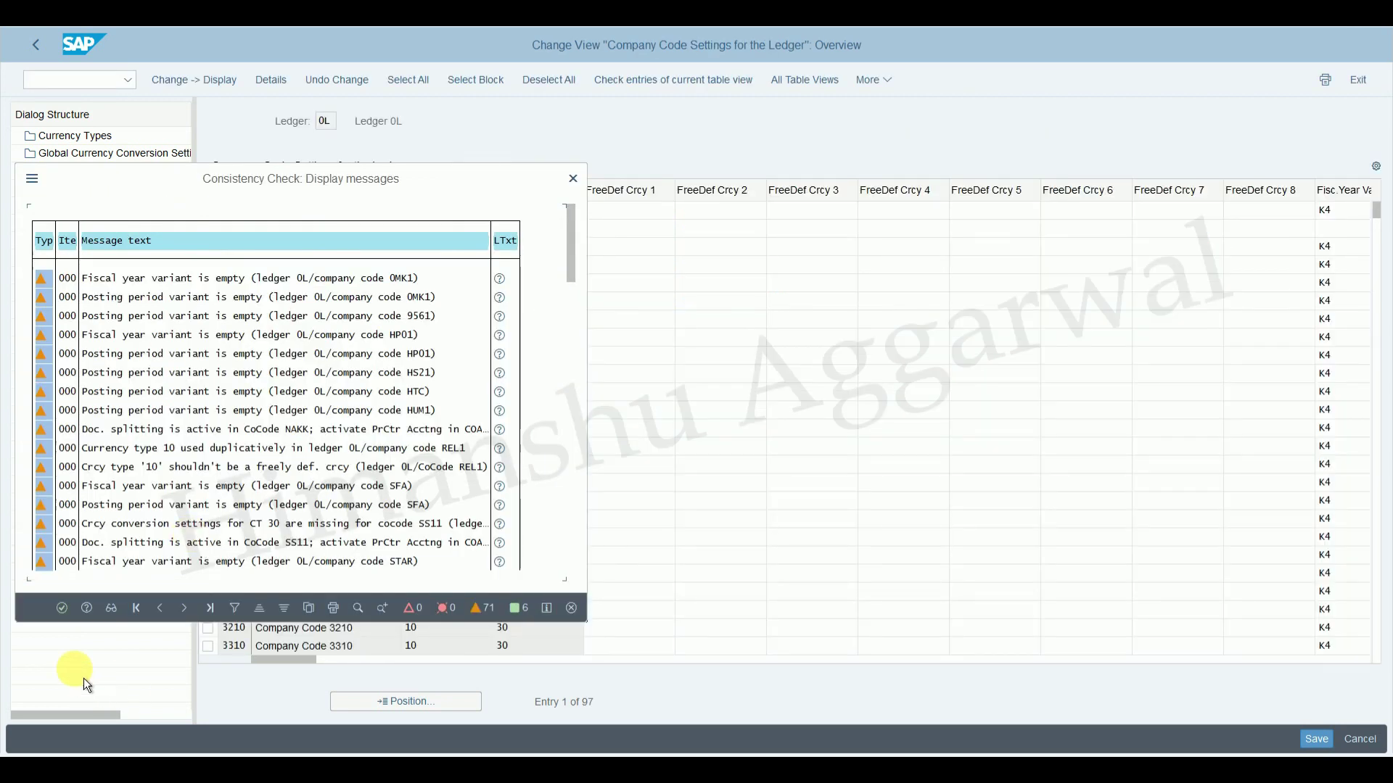
{"action": "left_click", "coordinate": [63, 608]}
{"action": "left_click", "coordinate": [390, 712]}
{"action": "type", "text": "hp21"}
{"action": "key", "text": "Return"}
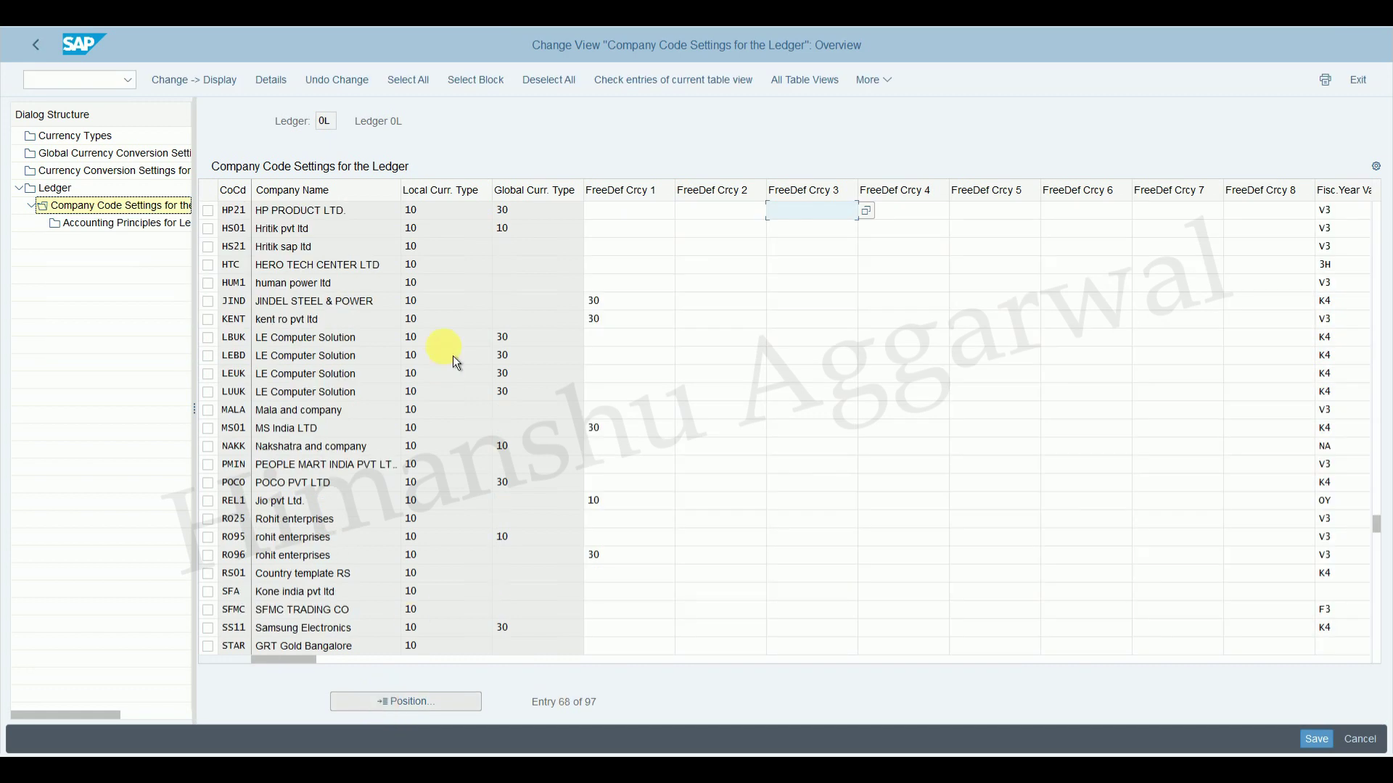
{"action": "double_click", "coordinate": [322, 218]}
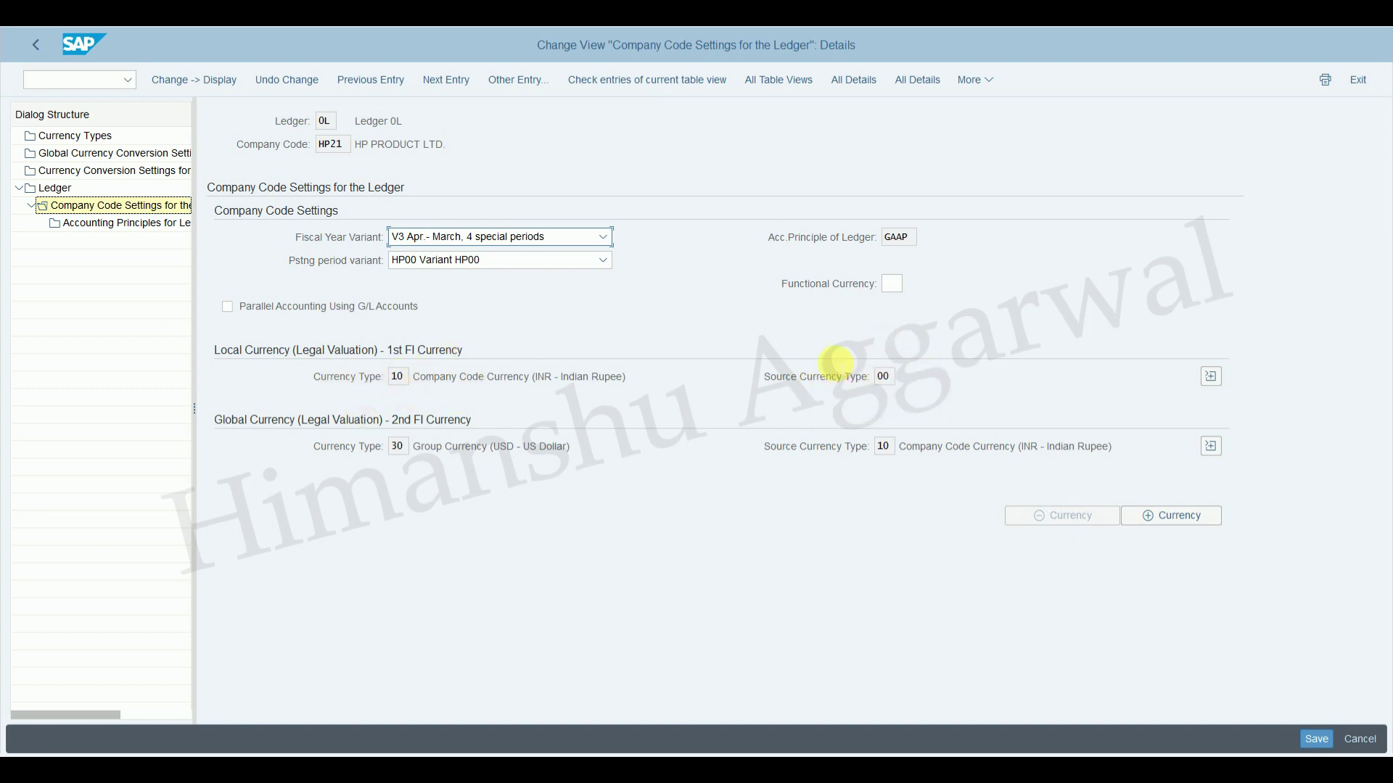
{"action": "left_click", "coordinate": [890, 377]}
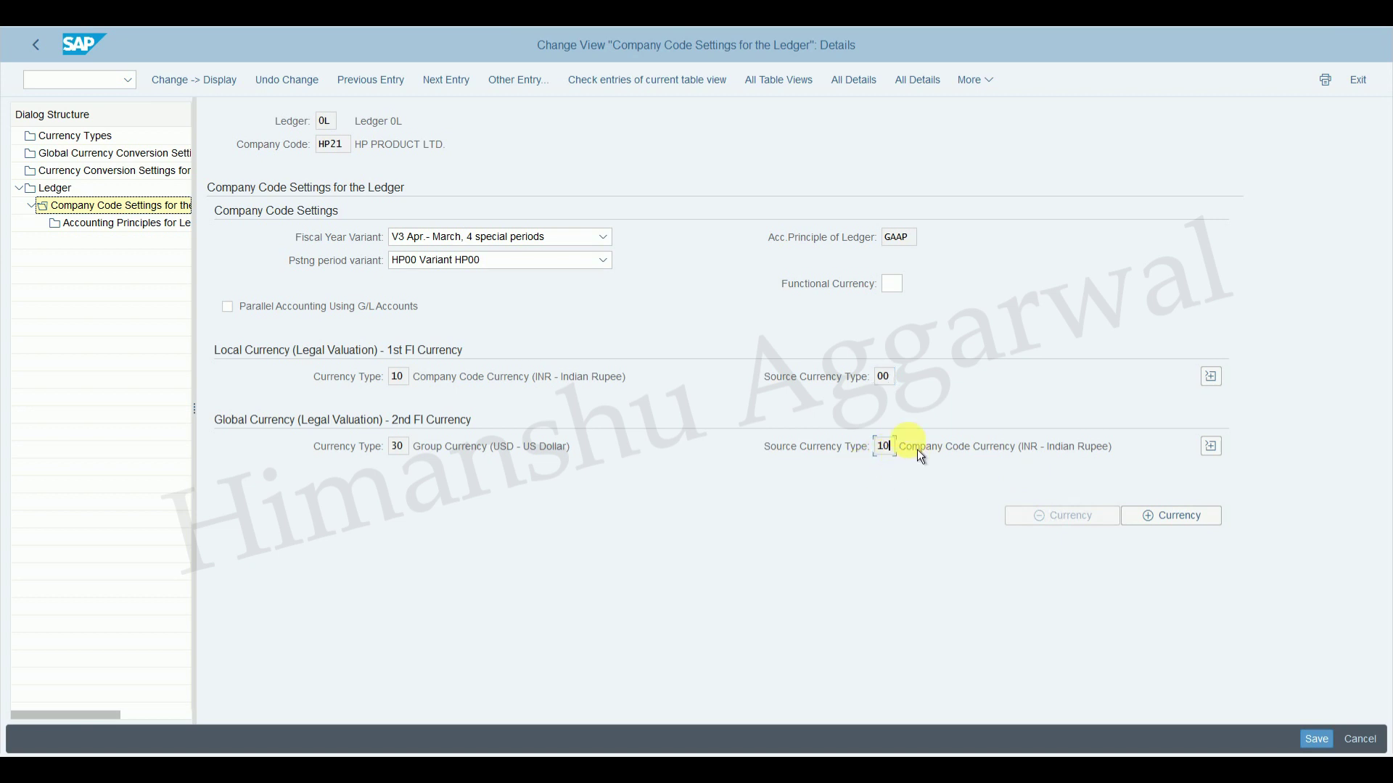
Review the Document, Local and Group Currency definitions in the Excel sheet and return to SAP.
{"action": "left_click", "coordinate": [852, 23]}
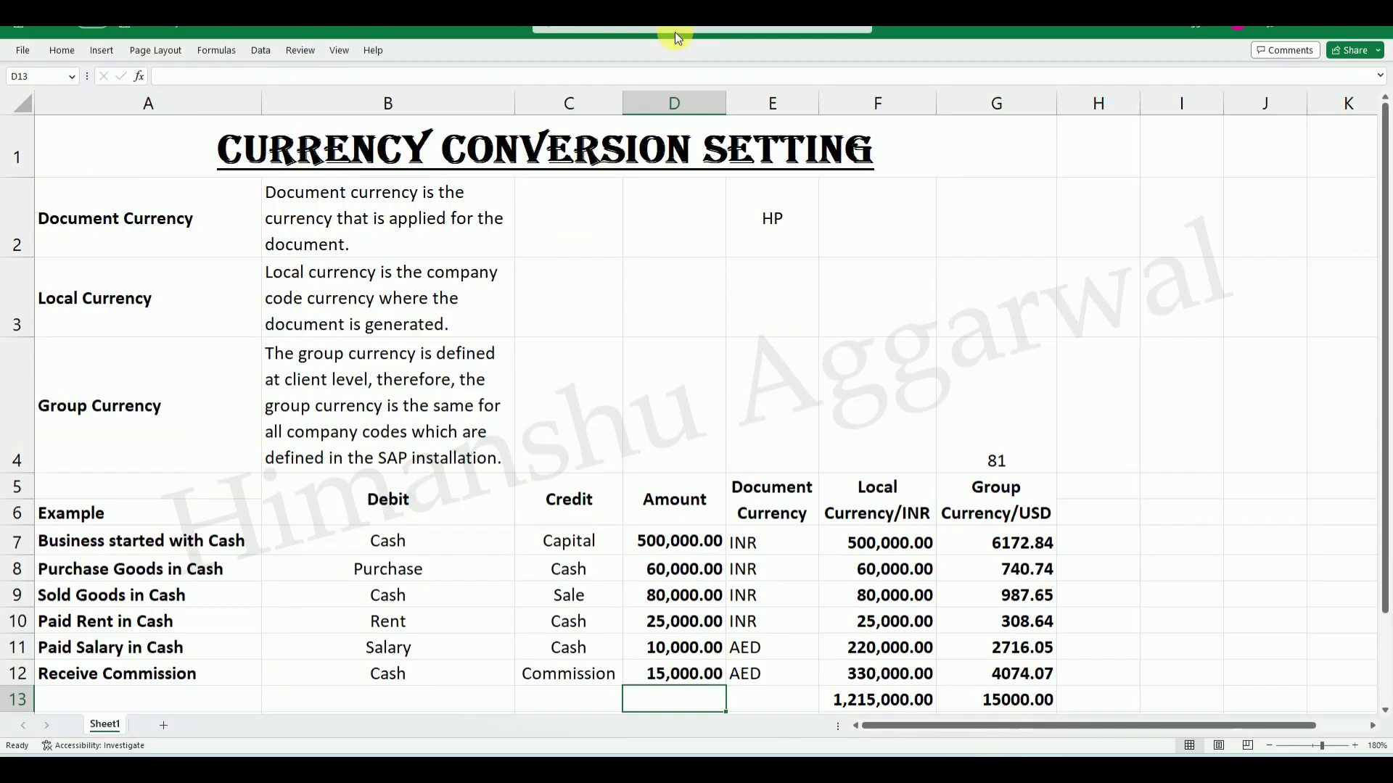
{"action": "left_click", "coordinate": [100, 223]}
{"action": "left_click", "coordinate": [195, 320]}
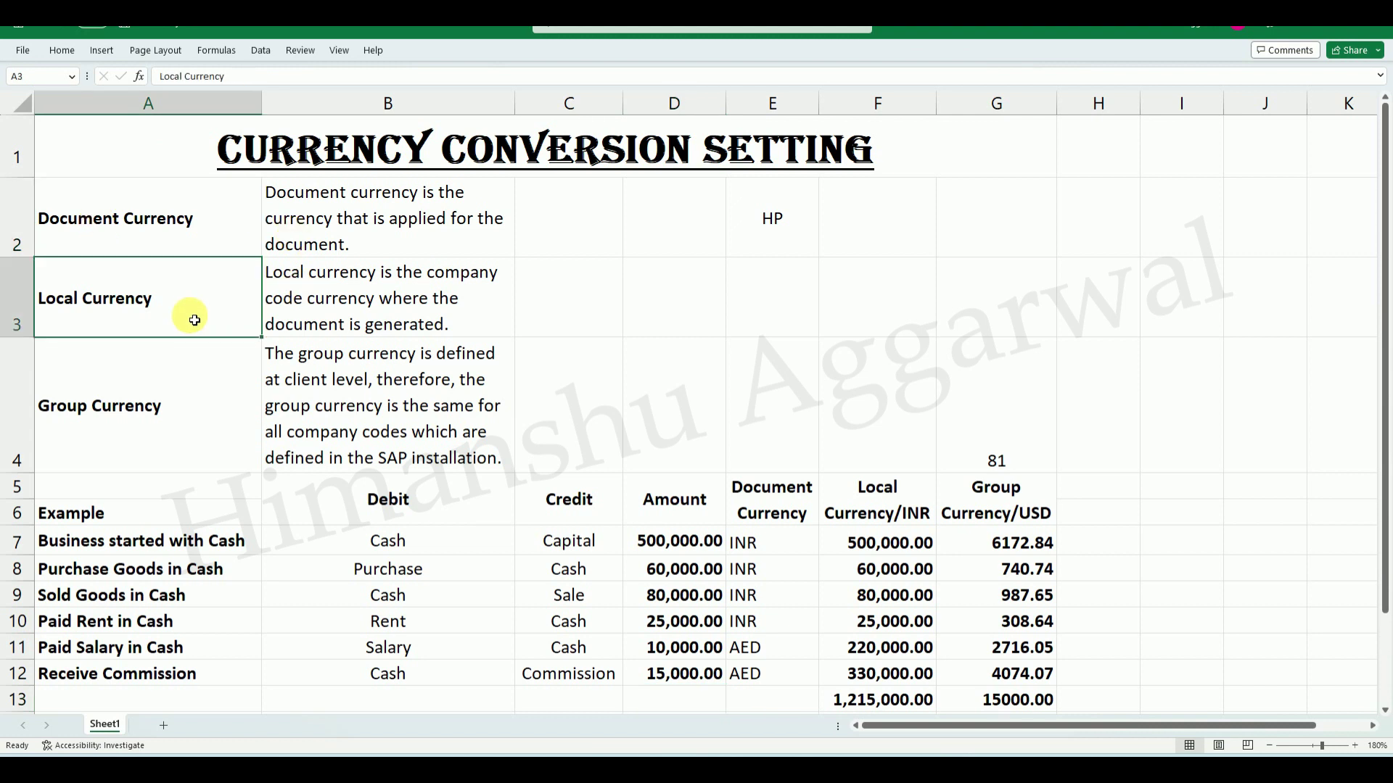
{"action": "left_click", "coordinate": [181, 411]}
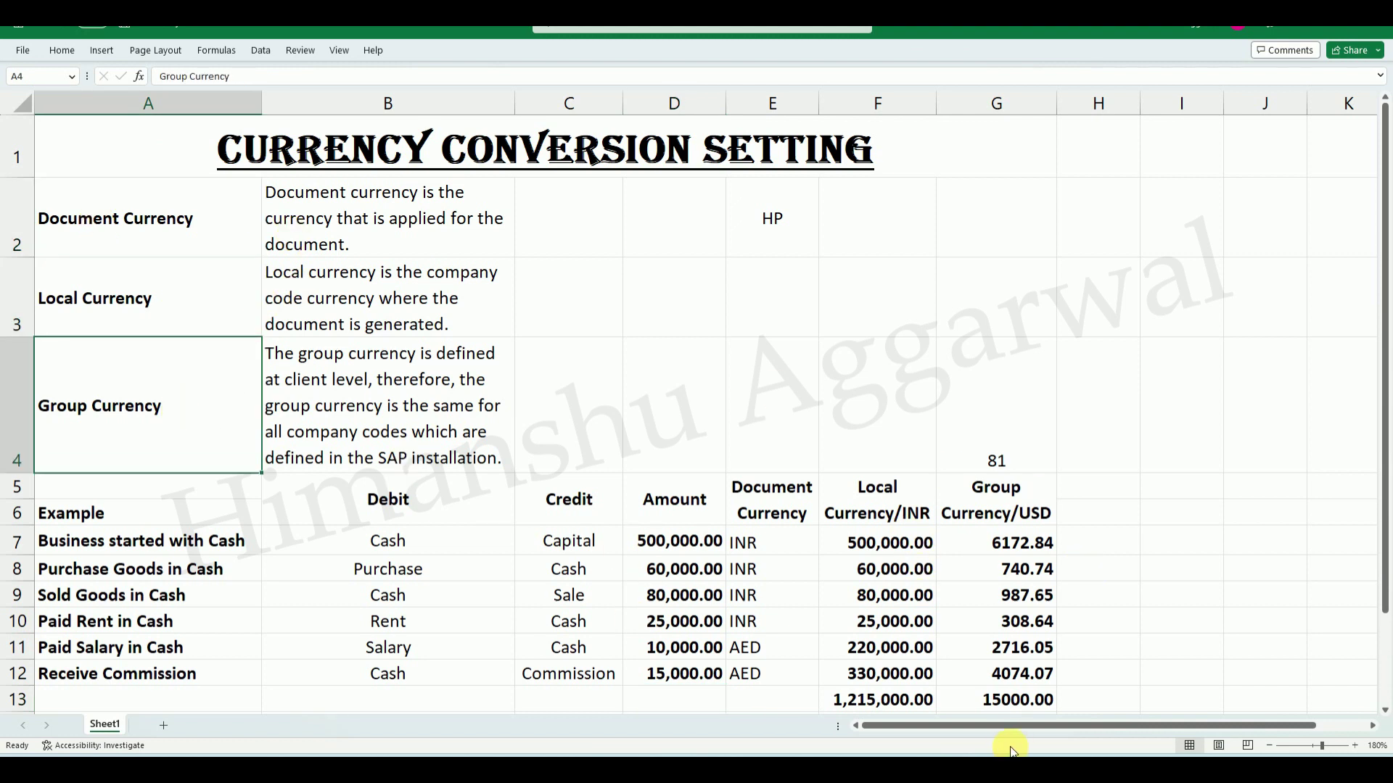
{"action": "left_click", "coordinate": [989, 771]}
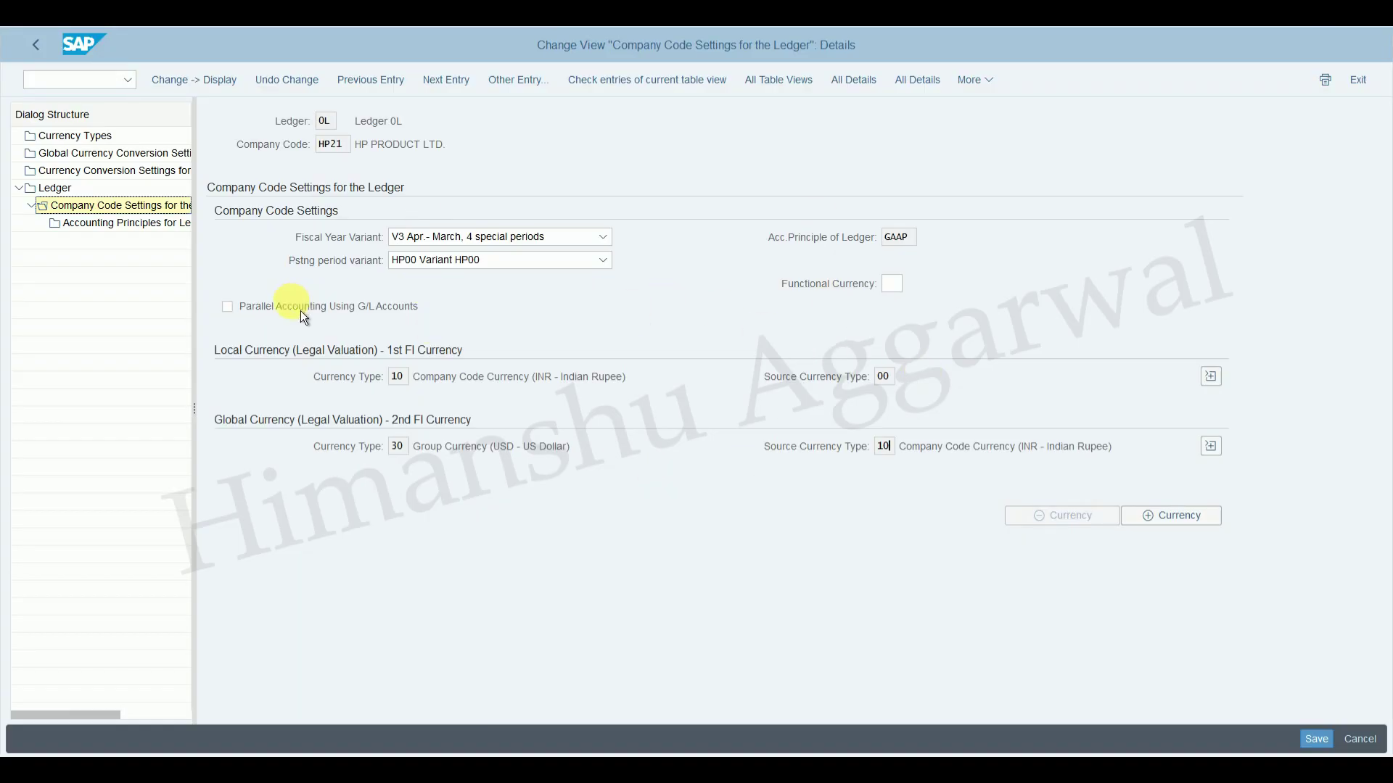
Open the Currency Conversion Settings for Company Codes, find company code HP21 and select its entry for review.
{"action": "double_click", "coordinate": [113, 179]}
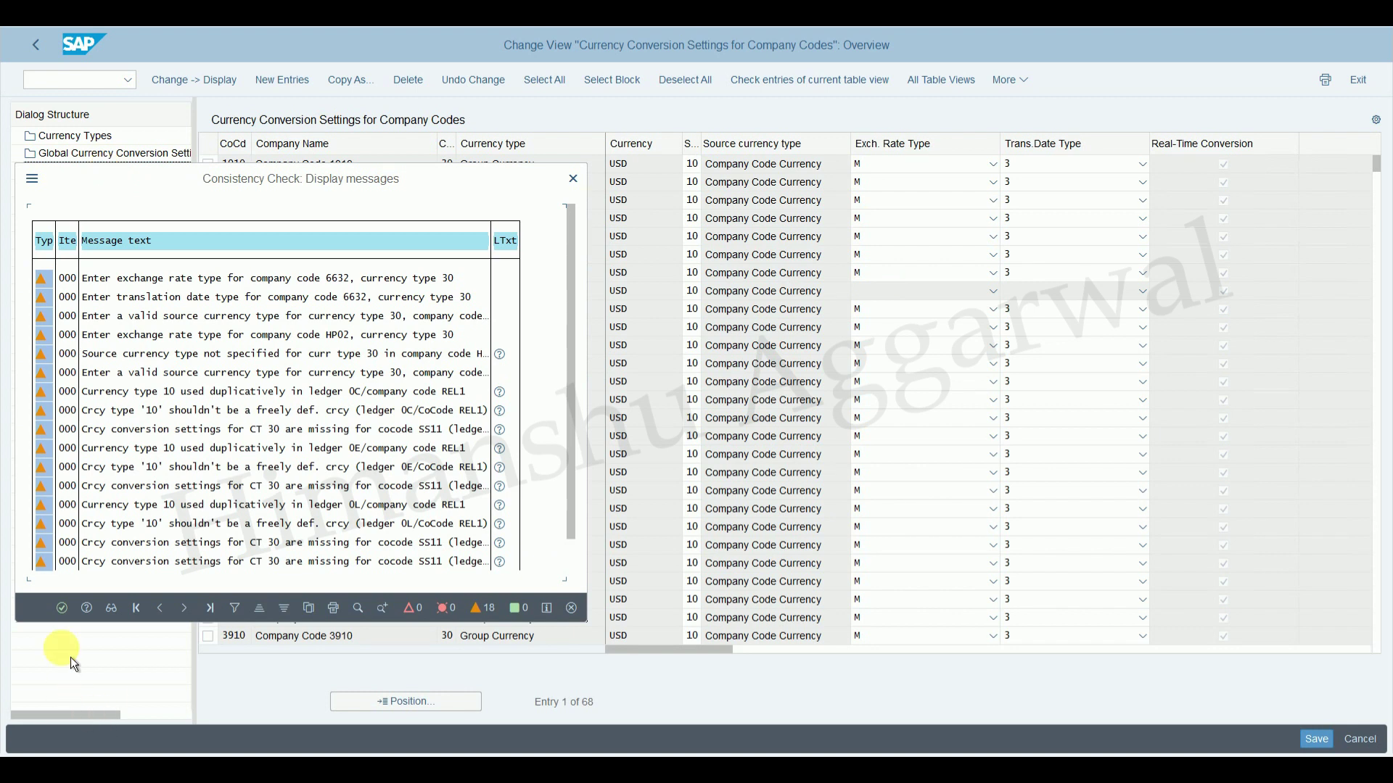
{"action": "left_click", "coordinate": [64, 609]}
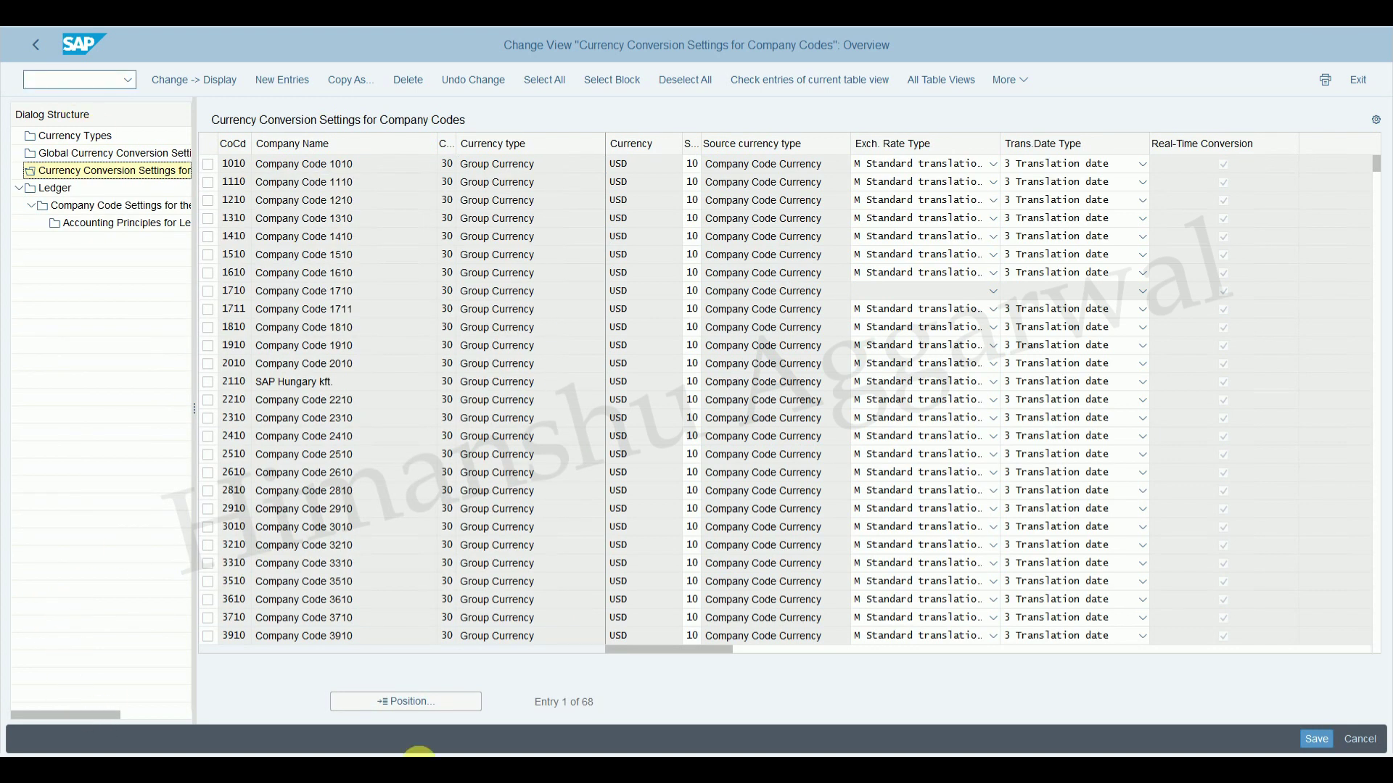
{"action": "left_click", "coordinate": [425, 709]}
{"action": "type", "text": "hp21"}
{"action": "key", "text": "Return"}
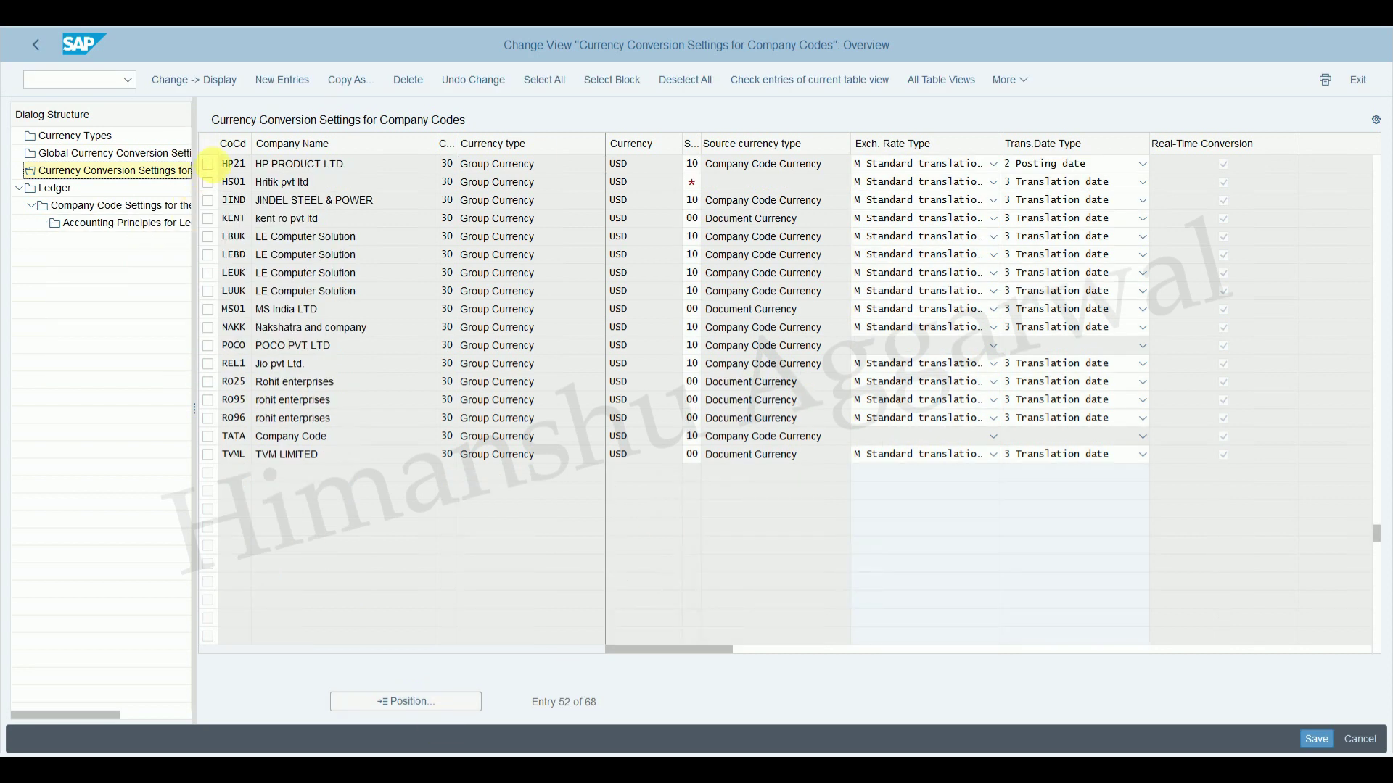
{"action": "left_click", "coordinate": [208, 164]}
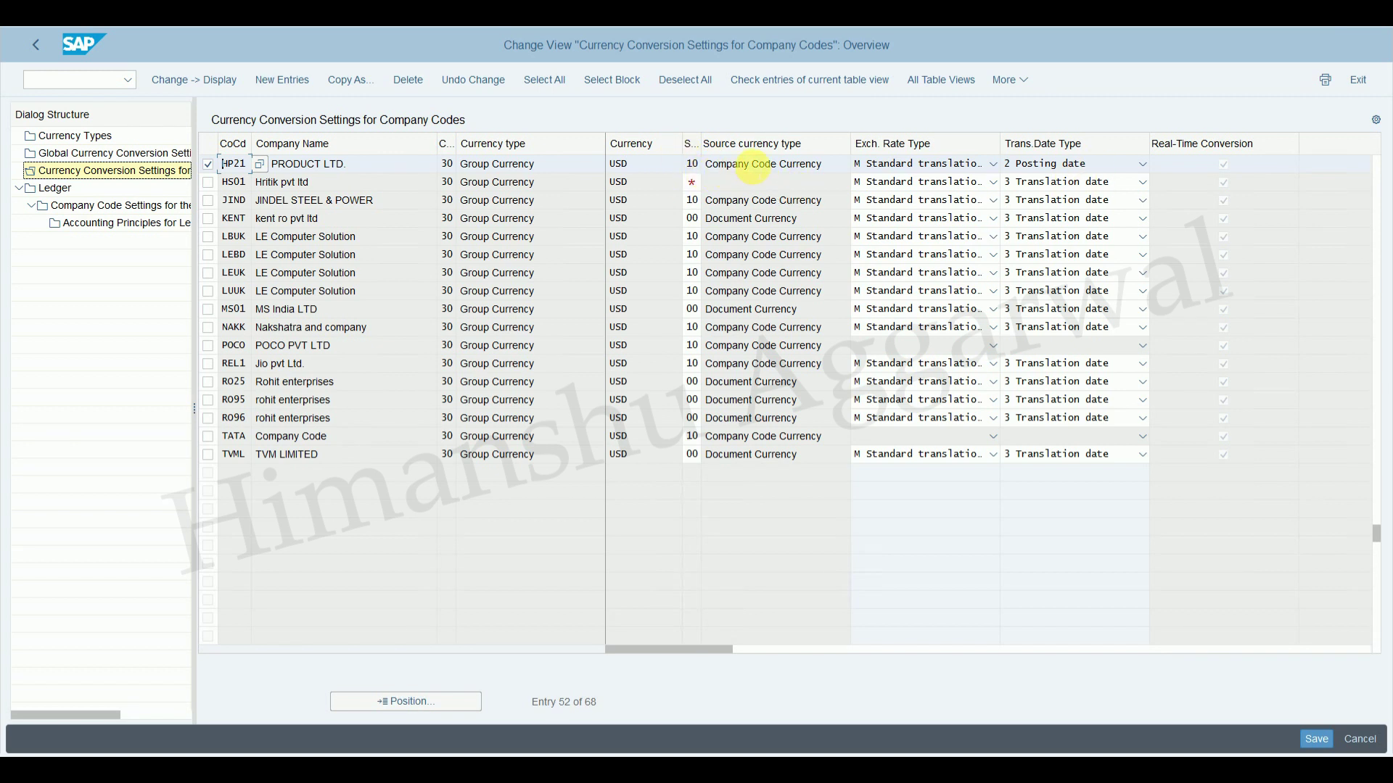
Return to SAP Easy Access, start transaction FB50 and enter the document date 01.04.2023.
{"action": "left_click", "coordinate": [54, 188]}
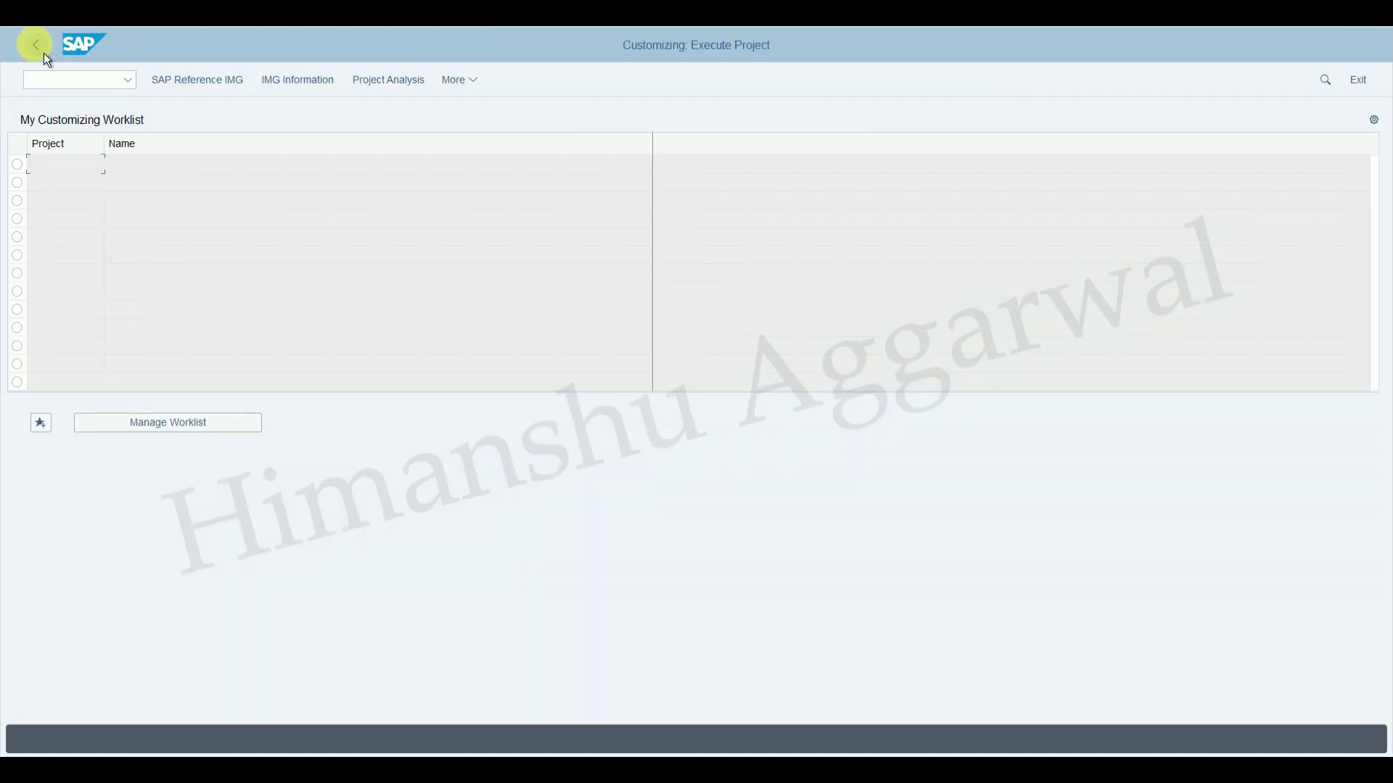
{"action": "left_click", "coordinate": [42, 49]}
{"action": "type", "text": "f"}
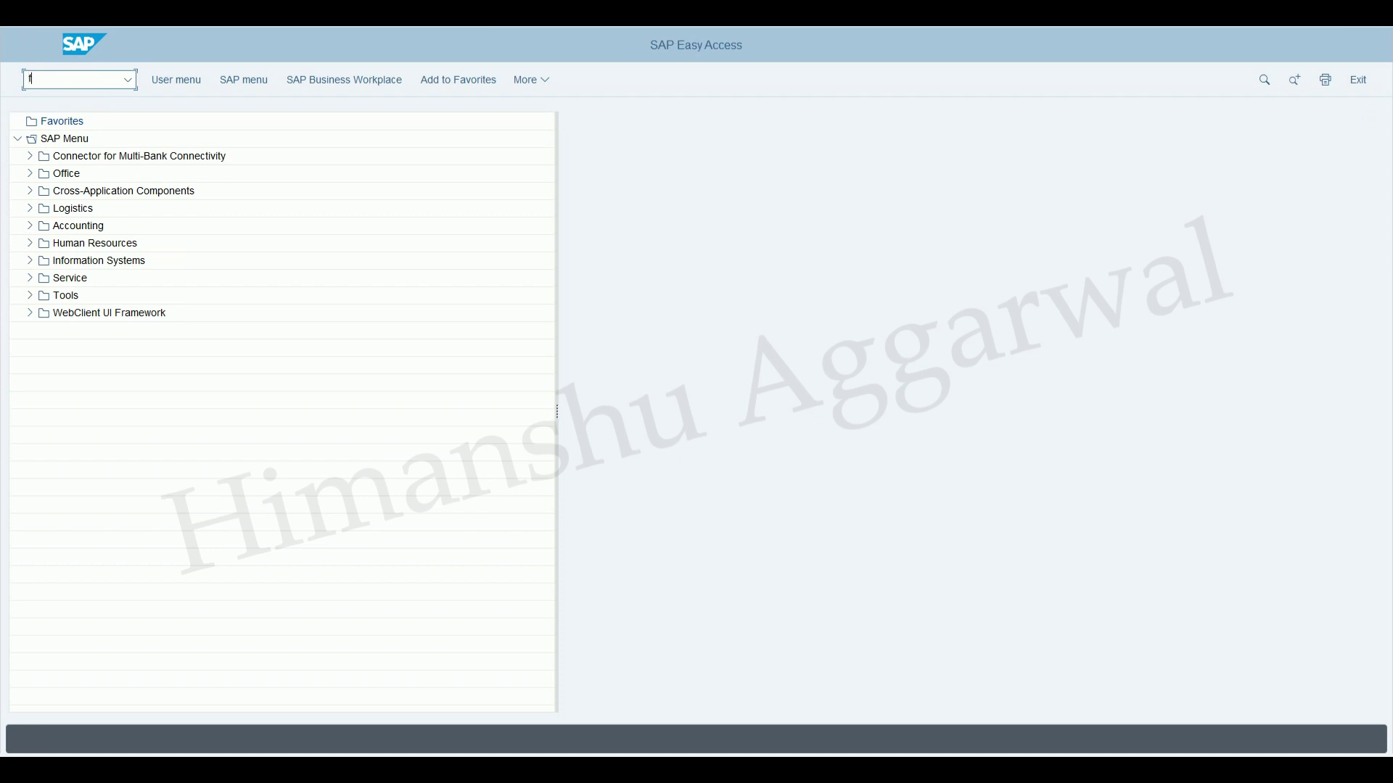
{"action": "type", "text": "b50"}
{"action": "key", "text": "Return"}
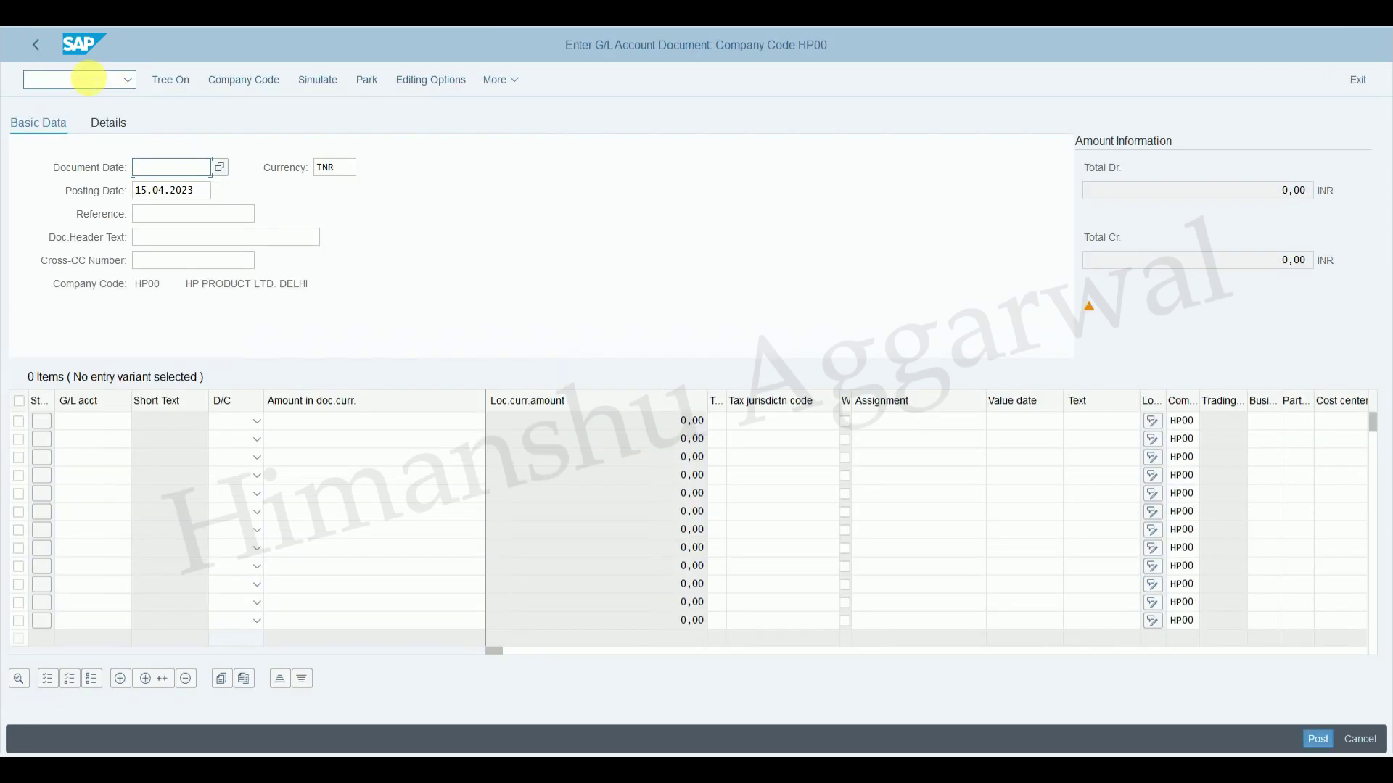
{"action": "type", "text": "01.04.2023"}
{"action": "left_click", "coordinate": [343, 167]}
Check the debit account, document currency and amount of the Business started with Cash example in Excel, and return to SAP.
{"action": "left_click", "coordinate": [832, 21]}
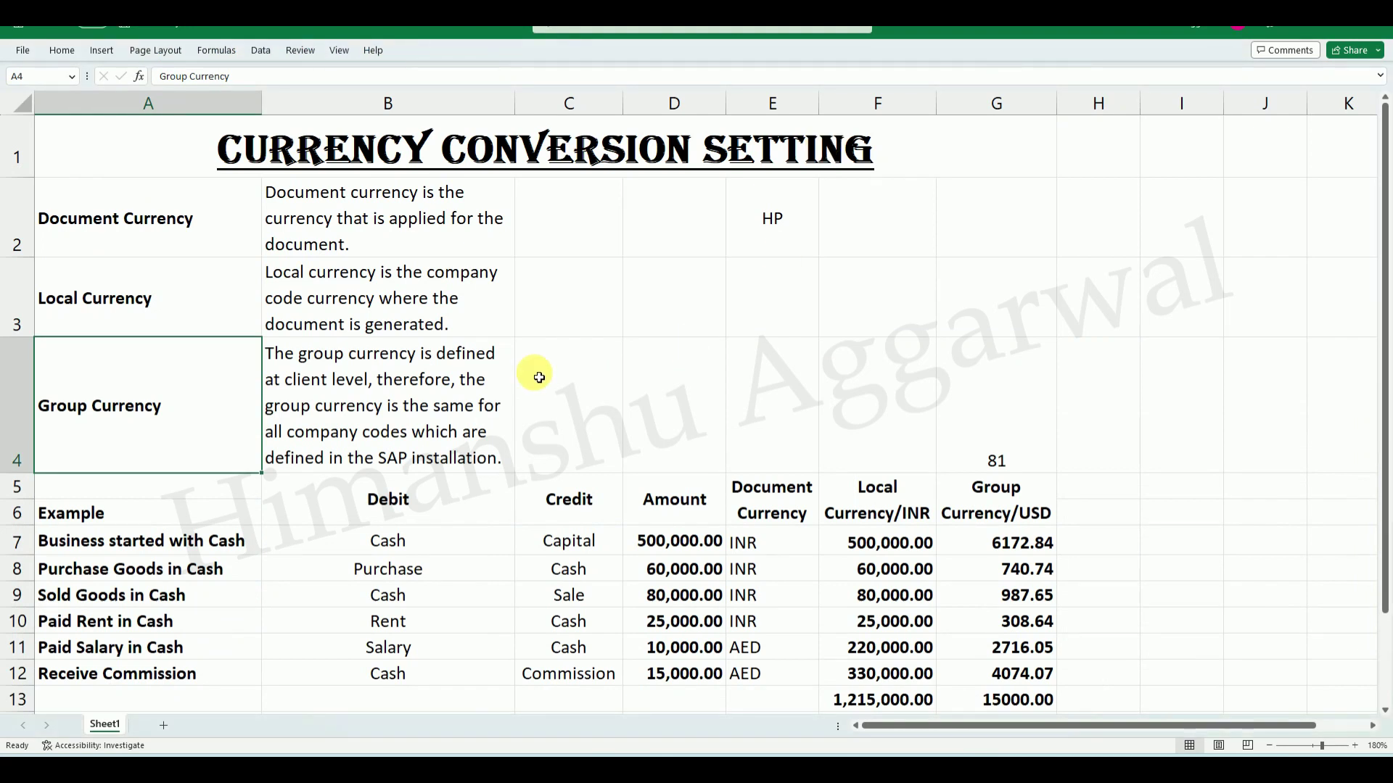
{"action": "left_click", "coordinate": [384, 542]}
{"action": "left_click", "coordinate": [728, 551]}
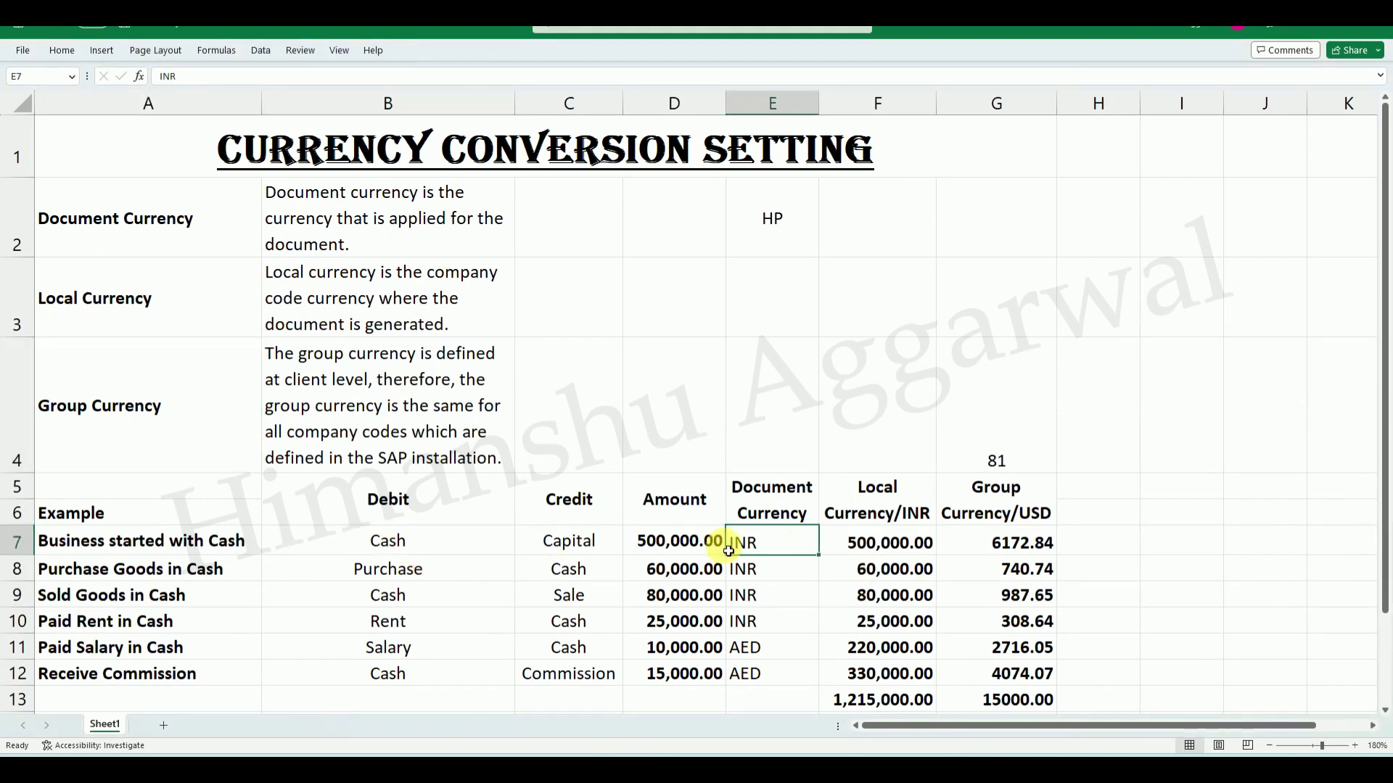
{"action": "left_click", "coordinate": [712, 546]}
{"action": "left_click", "coordinate": [1004, 769]}
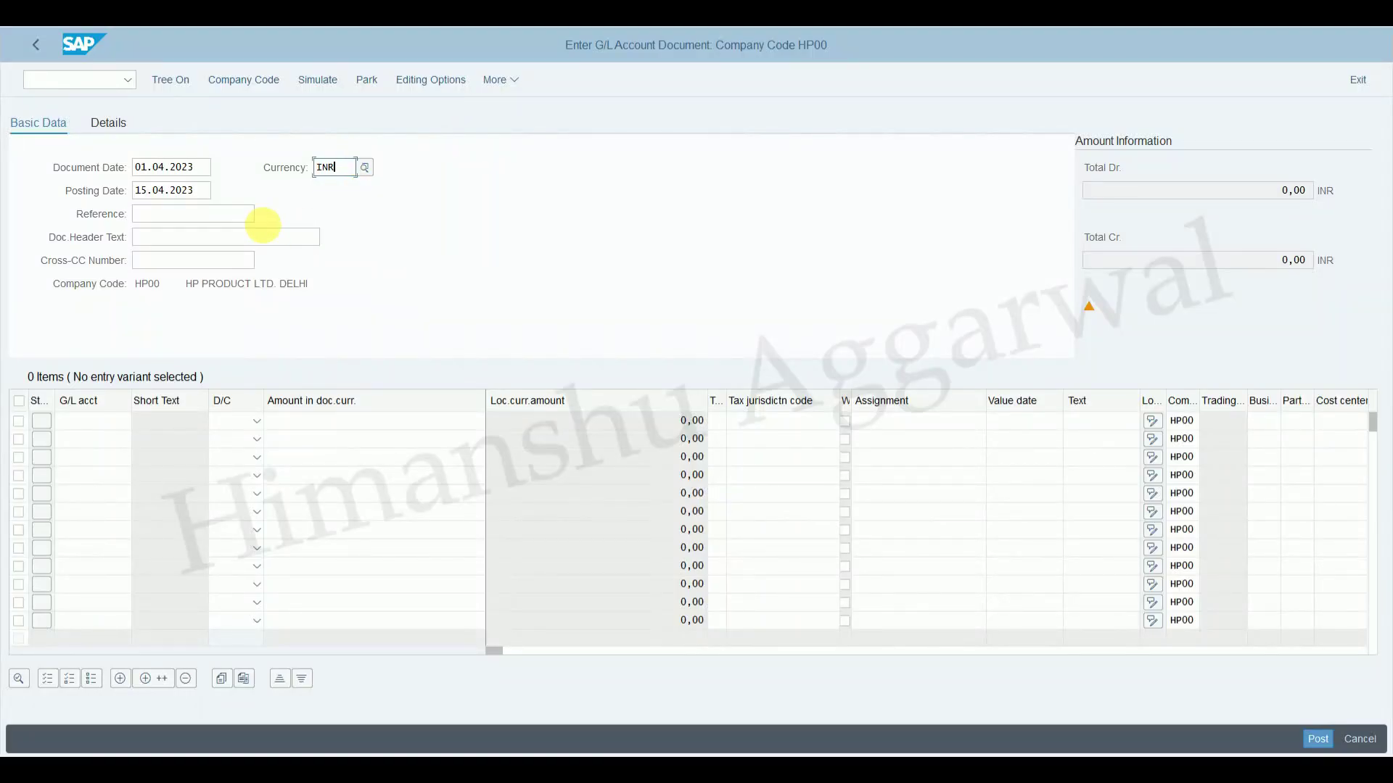
Change the company code of the G/L account document to HP21.
{"action": "key", "text": "Return"}
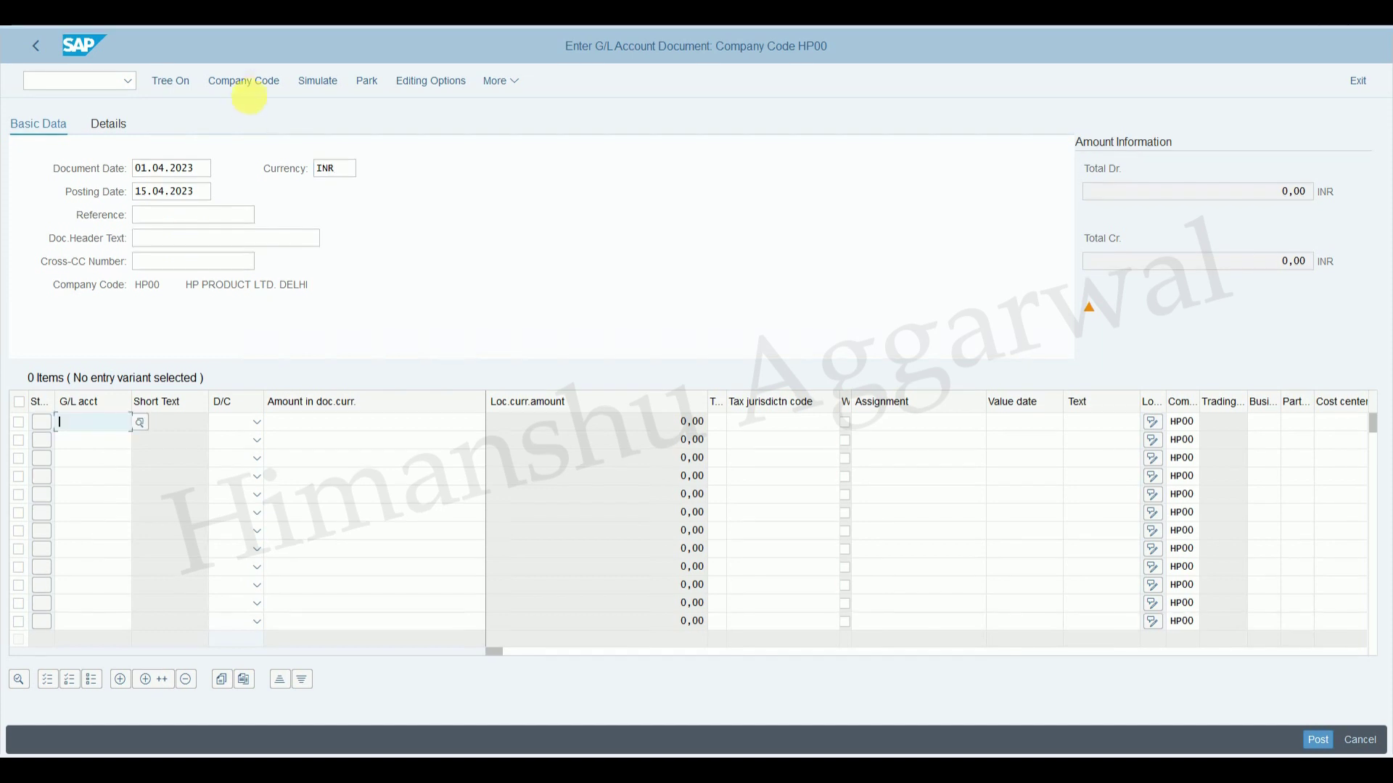
{"action": "left_click", "coordinate": [259, 92]}
{"action": "type", "text": "hp21"}
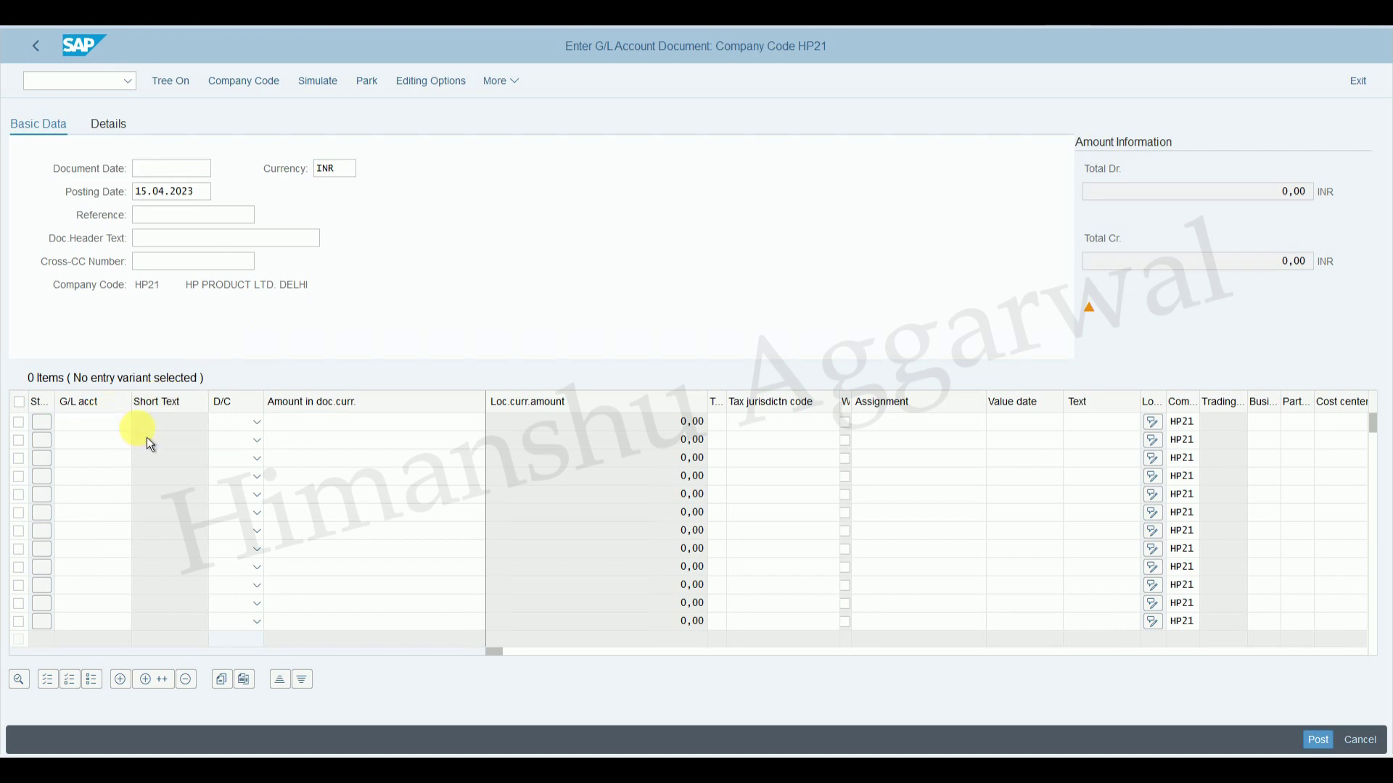
Enter G/L account 200005 (Cash in Hand) on the first line and 100000 (Share Capital) on the second.
{"action": "key", "text": "F4"}
{"action": "left_click", "coordinate": [373, 655]}
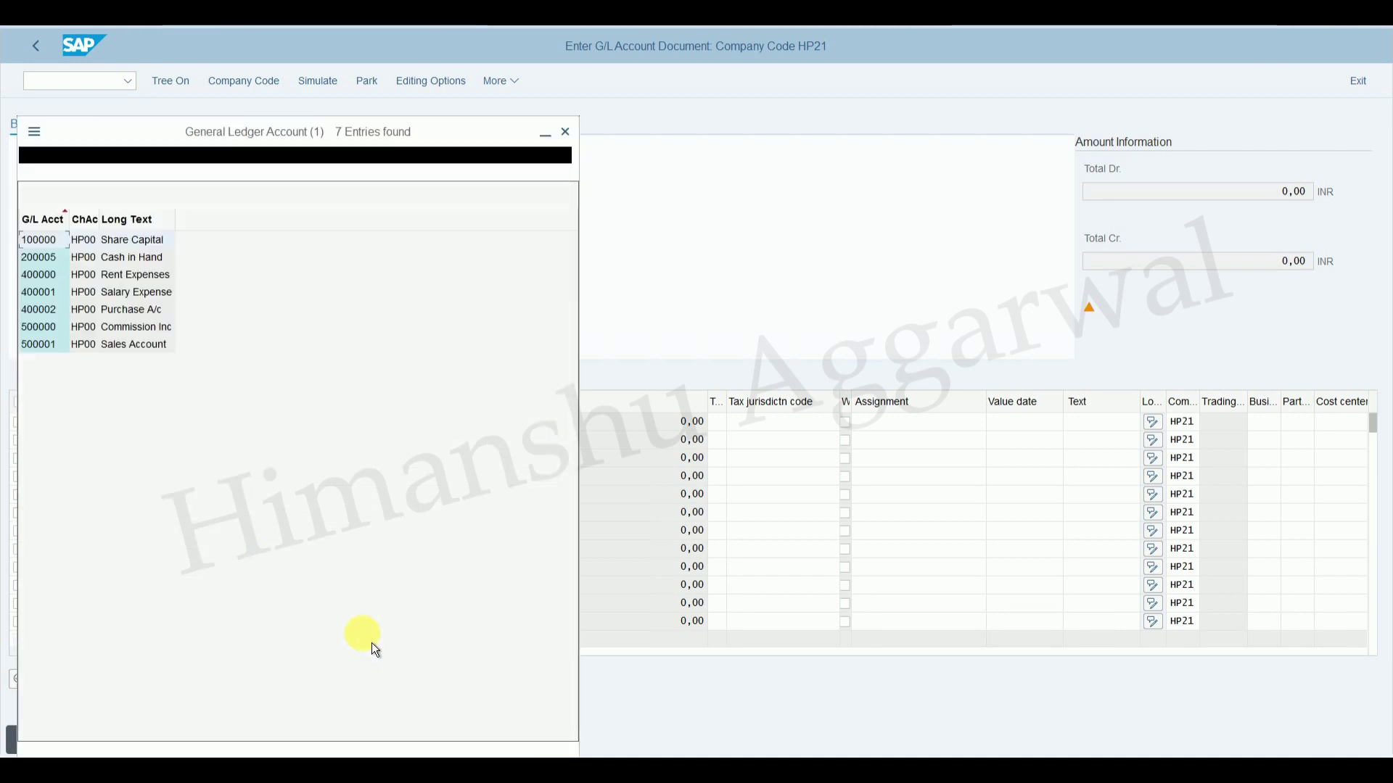
{"action": "double_click", "coordinate": [122, 260]}
{"action": "left_click", "coordinate": [100, 439]}
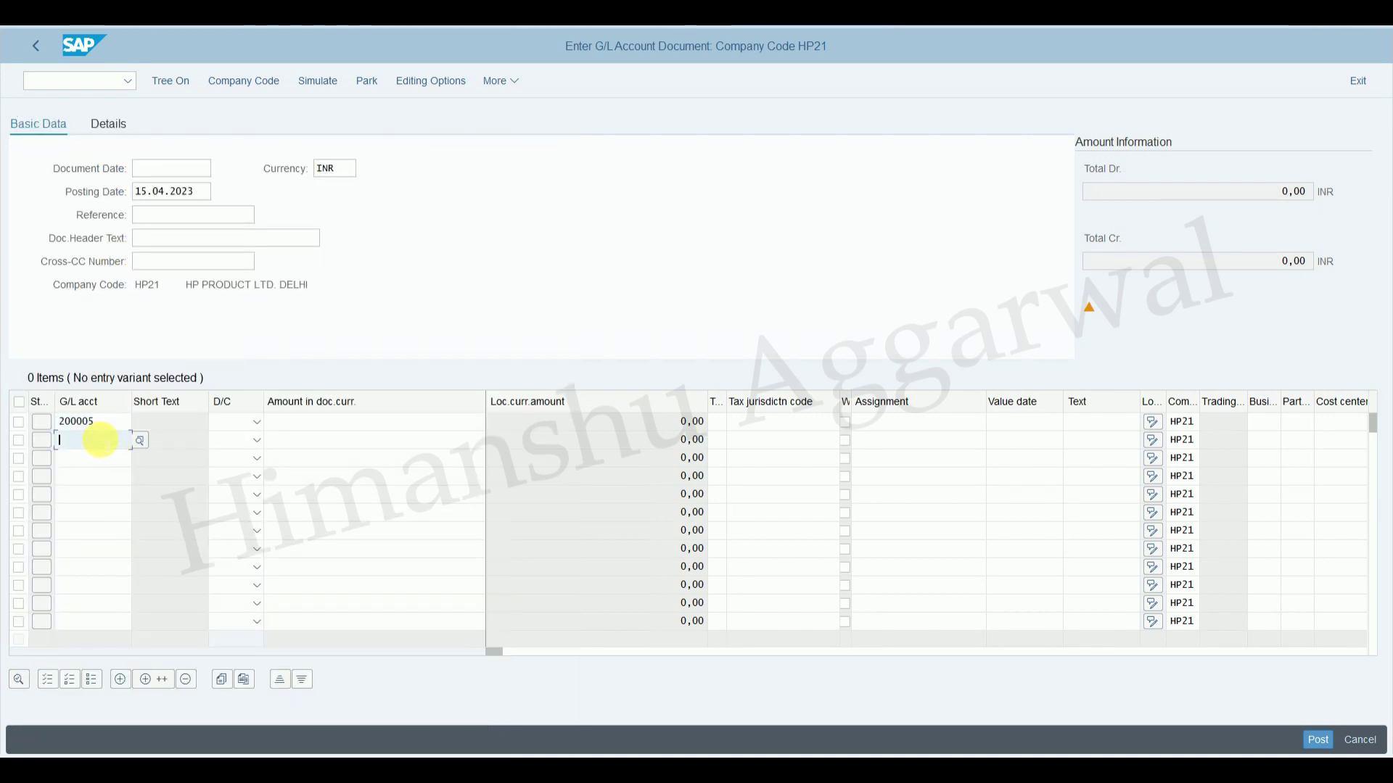
{"action": "type", "text": "100000"}
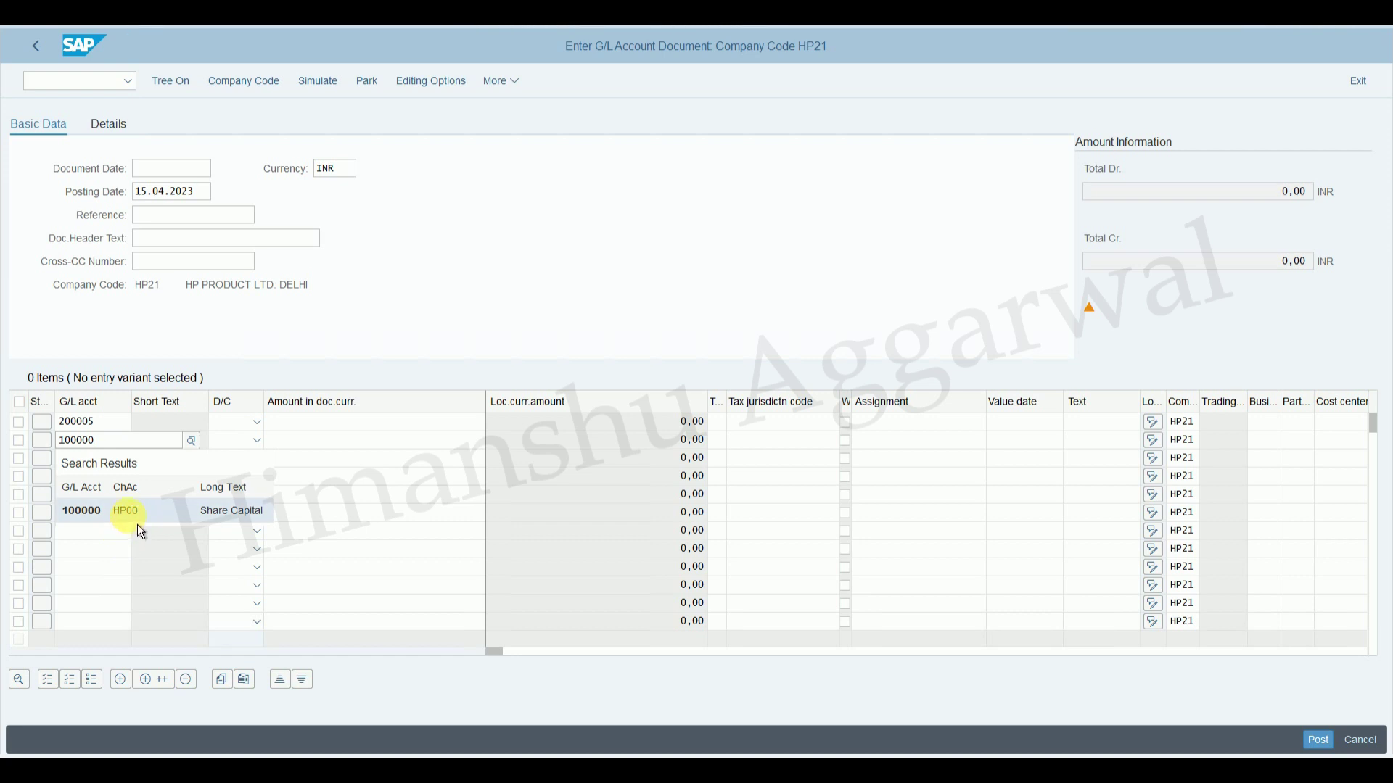
{"action": "left_click", "coordinate": [138, 523]}
Mark the Cash in Hand line as debit with amount 500000 and the Share Capital line as credit with the balancing amount *.
{"action": "left_click", "coordinate": [257, 422]}
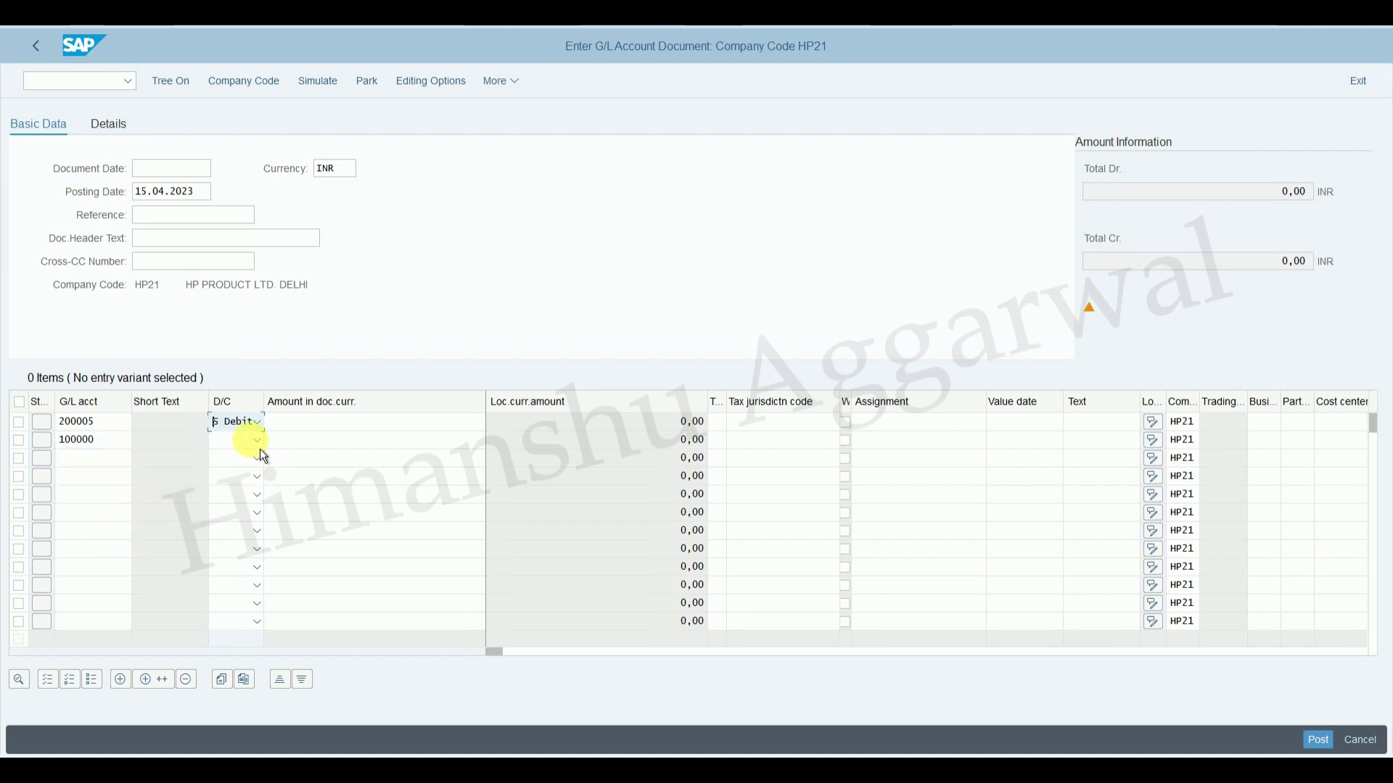
{"action": "left_click", "coordinate": [257, 441]}
{"action": "left_click", "coordinate": [245, 464]}
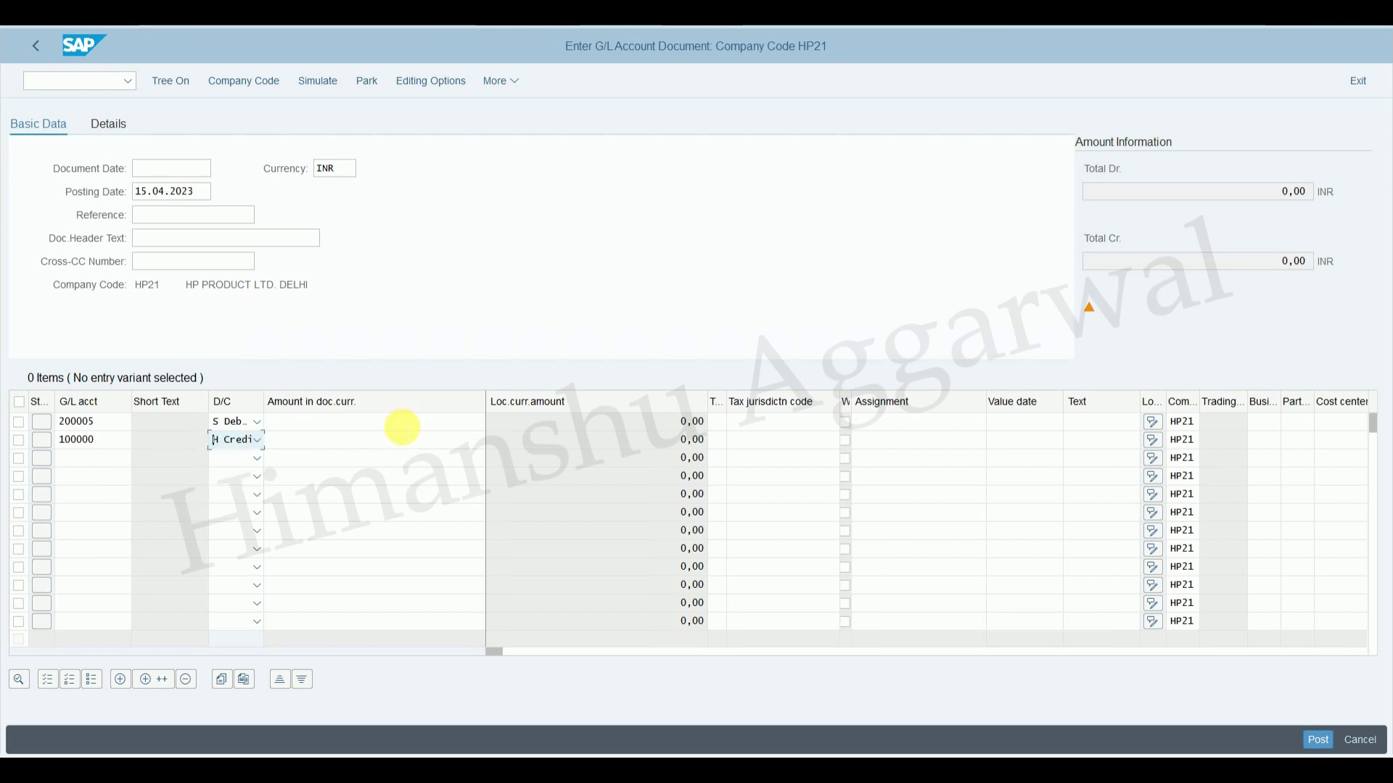
{"action": "left_click", "coordinate": [398, 422]}
{"action": "type", "text": "5000000"}
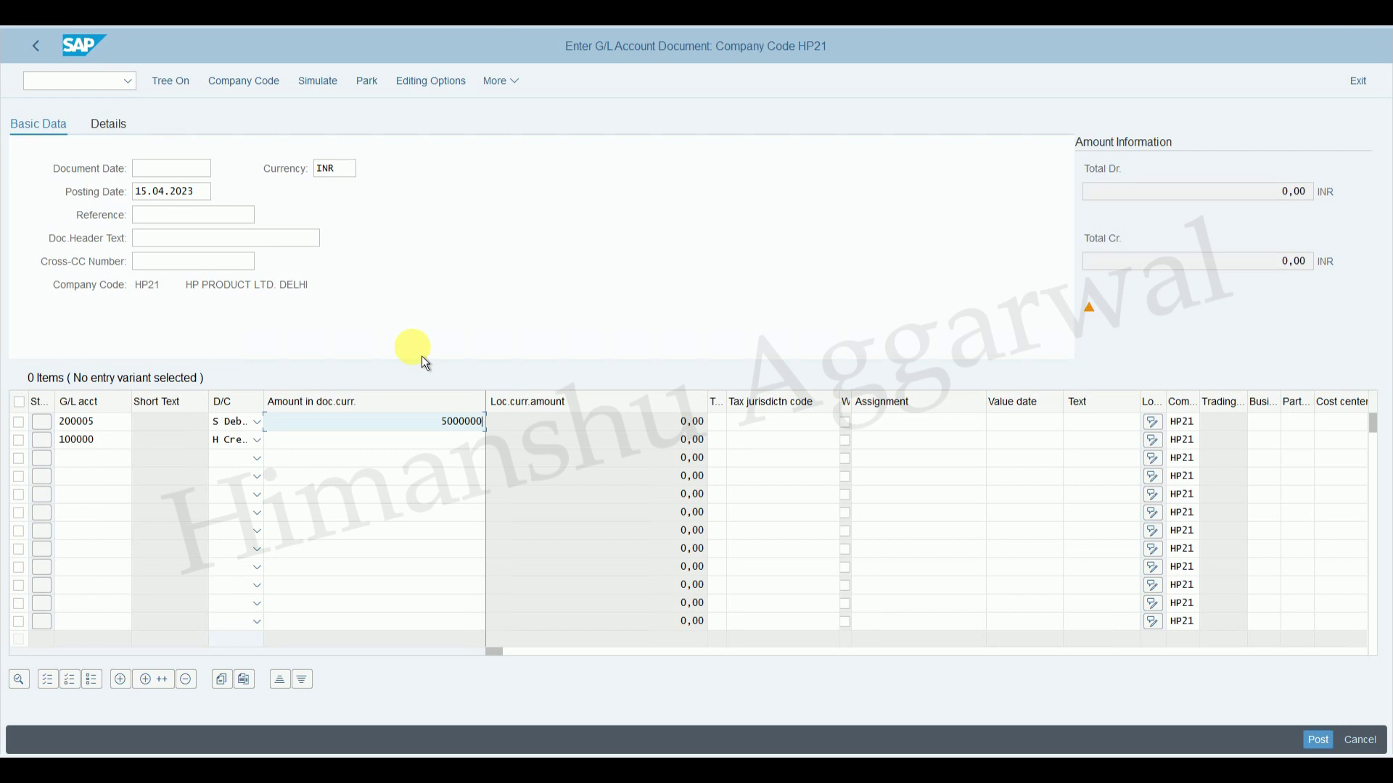
{"action": "key", "text": "BackSpace"}
{"action": "left_click", "coordinate": [462, 441]}
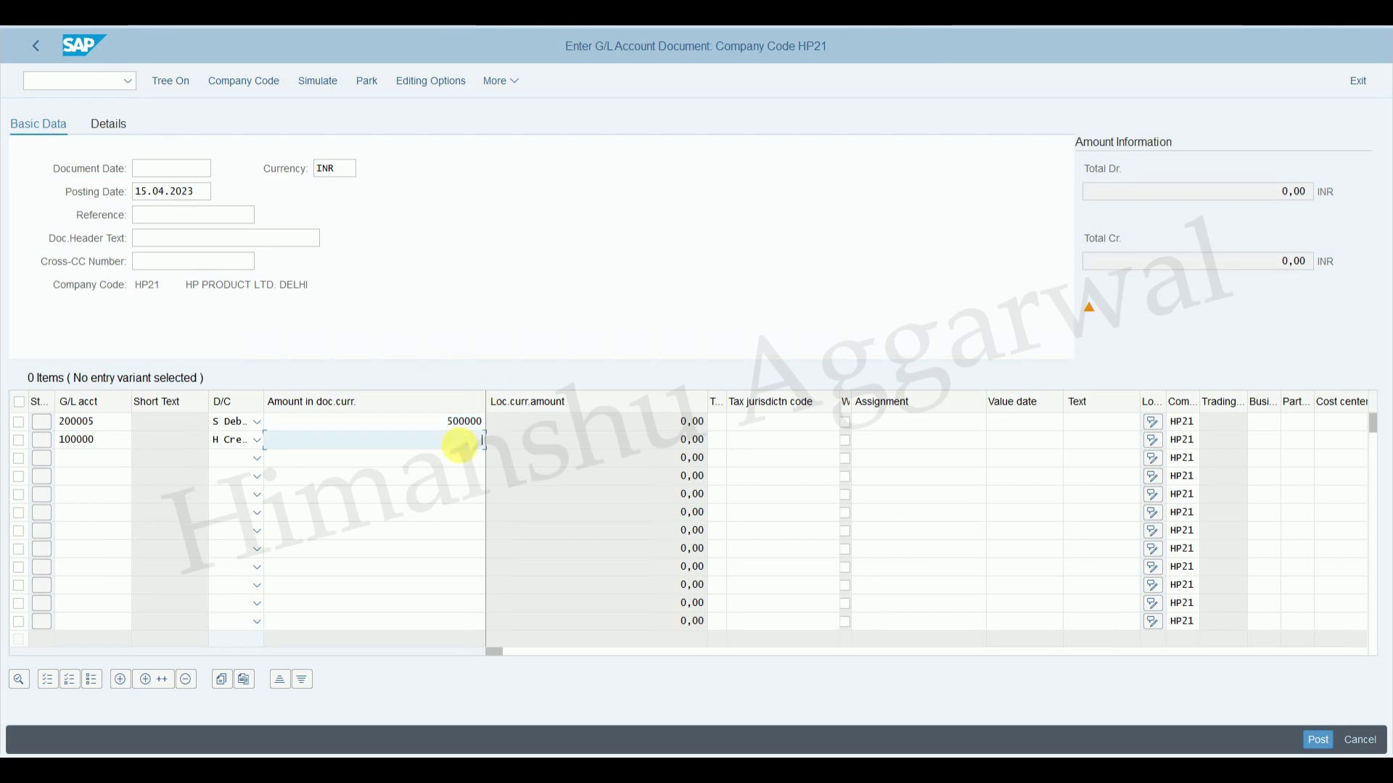
{"action": "type", "text": "*"}
{"action": "key", "text": "Return"}
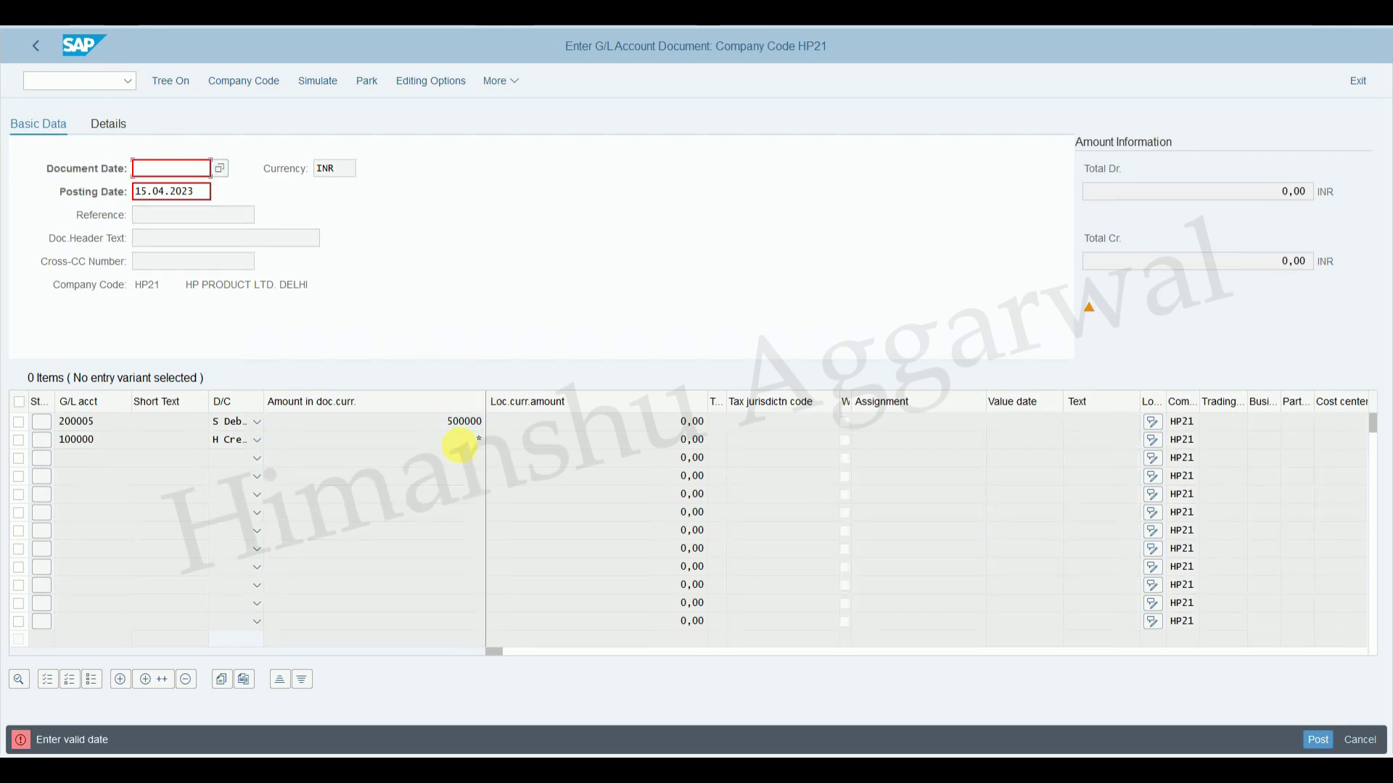
Enter 01.04.2023 as the document date and validate the entry.
{"action": "left_click", "coordinate": [155, 171]}
{"action": "type", "text": "01.04.2023"}
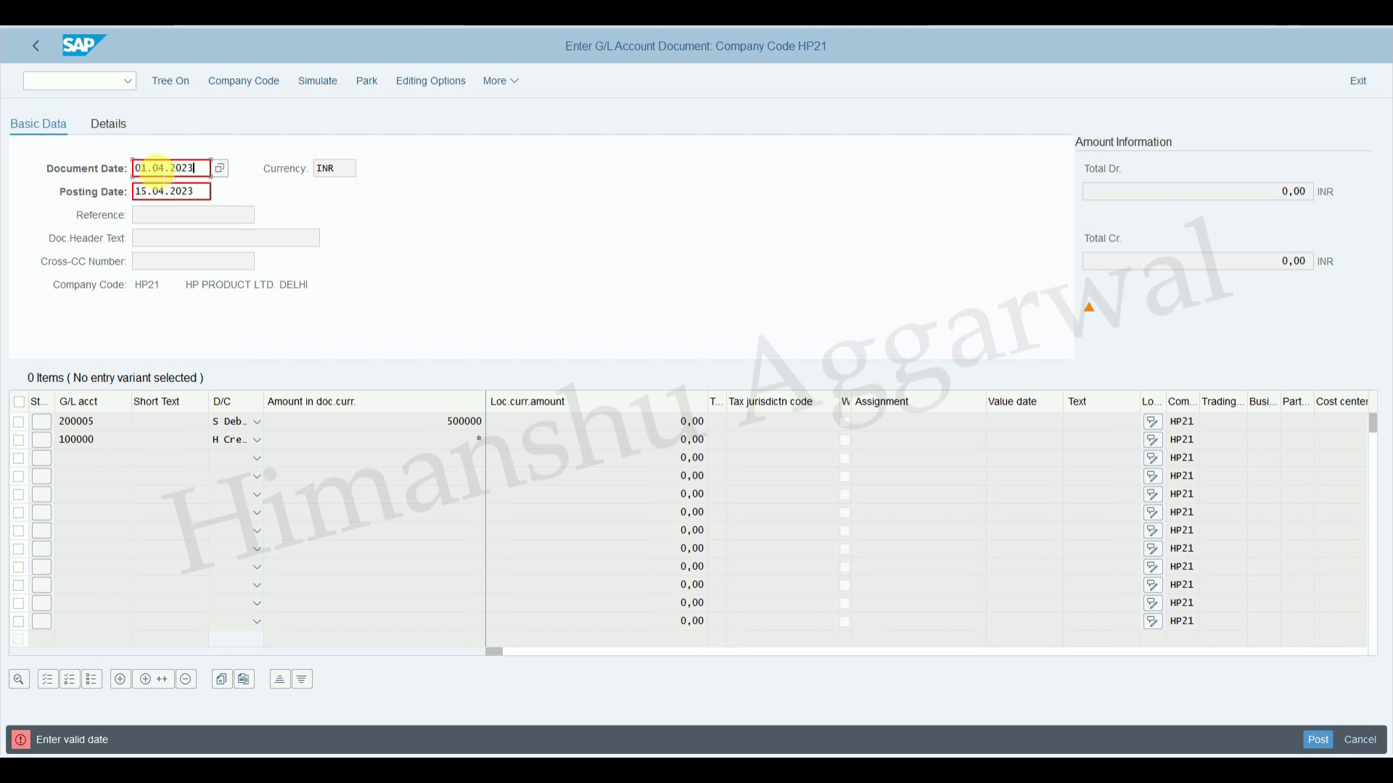
{"action": "key", "text": "Return"}
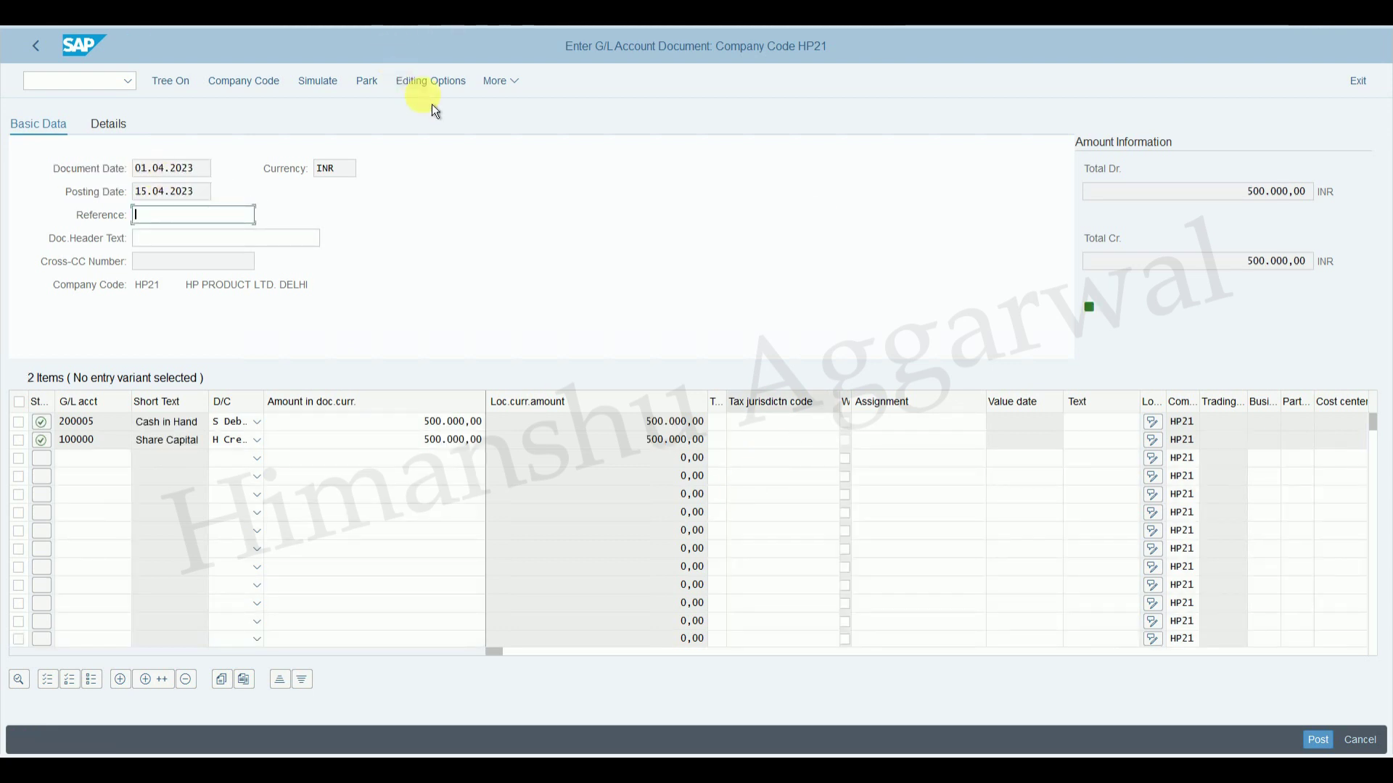
Simulate the G/L account document and post it from the document overview.
{"action": "left_click", "coordinate": [510, 87]}
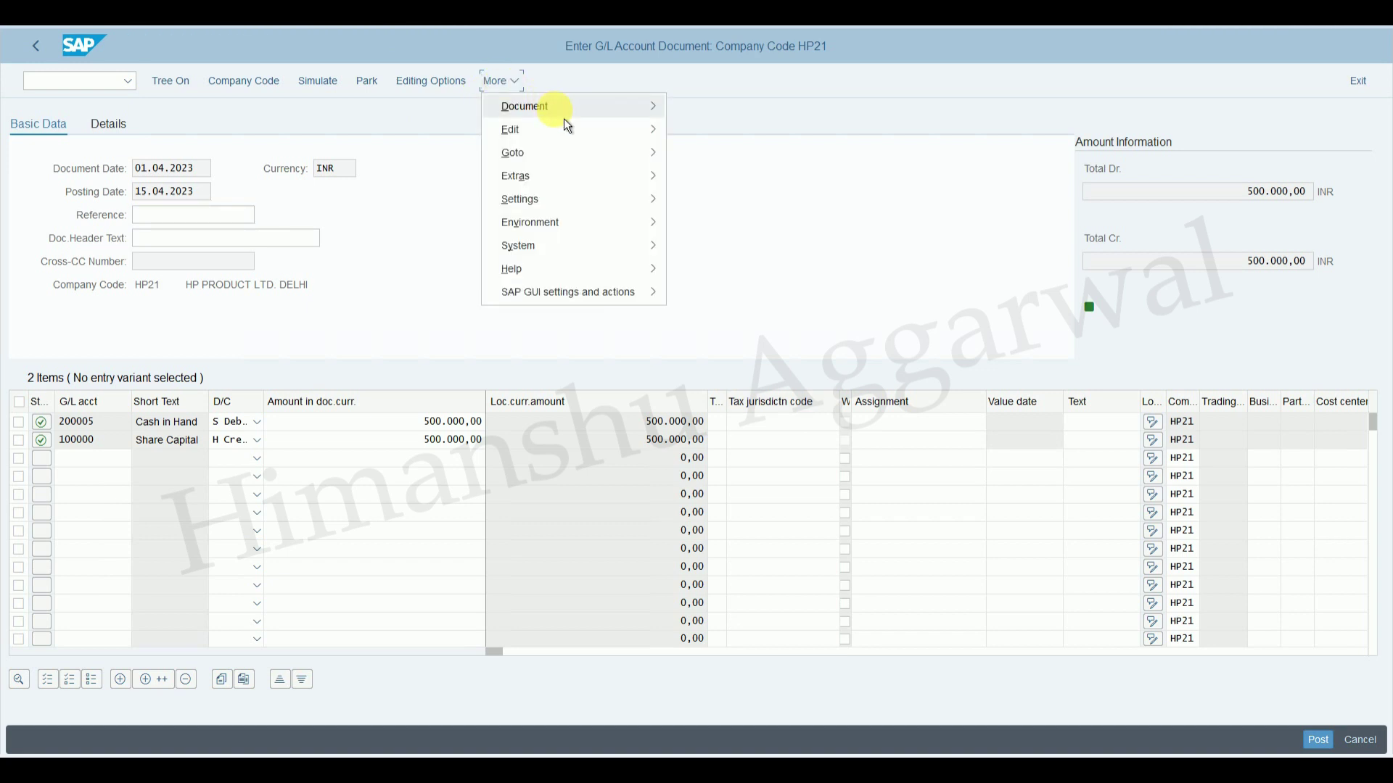
{"action": "mouse_move", "coordinate": [562, 113]}
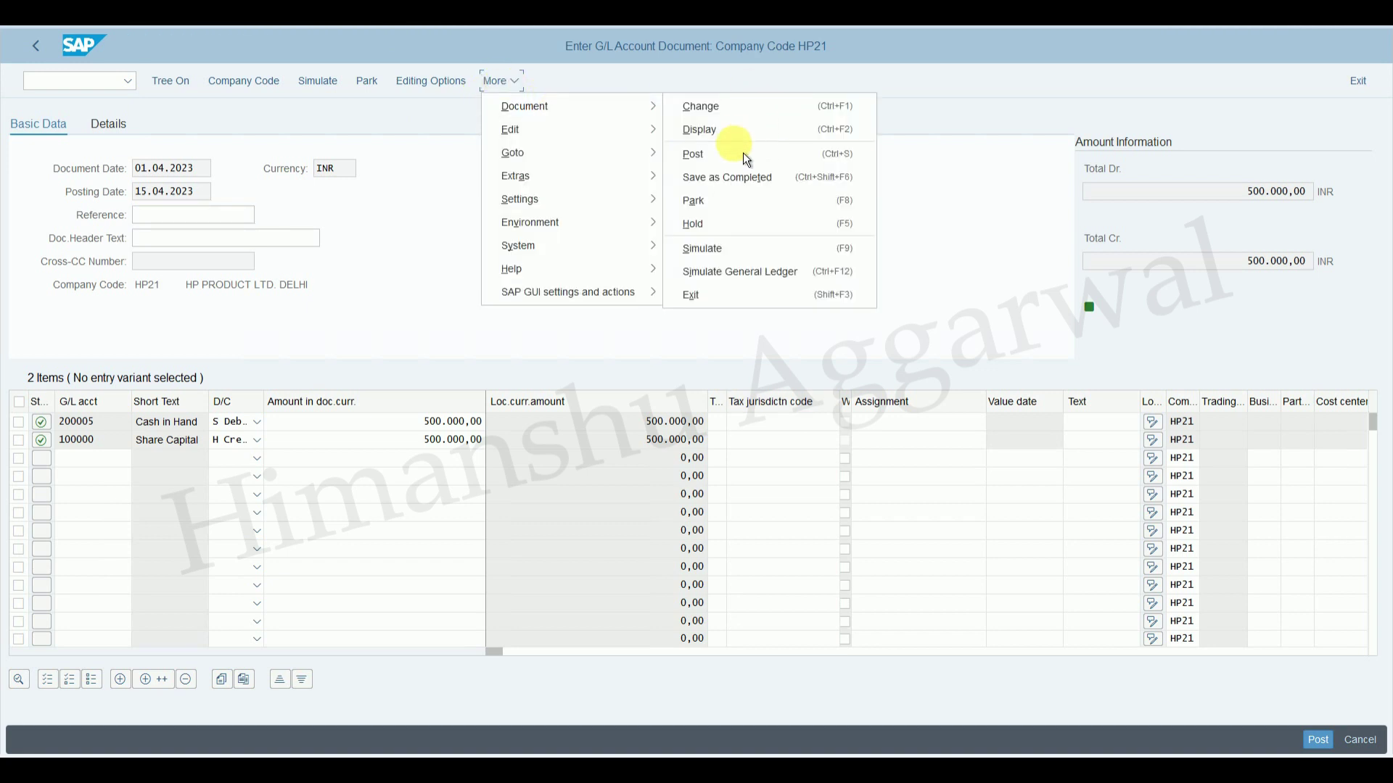
{"action": "left_click", "coordinate": [723, 253]}
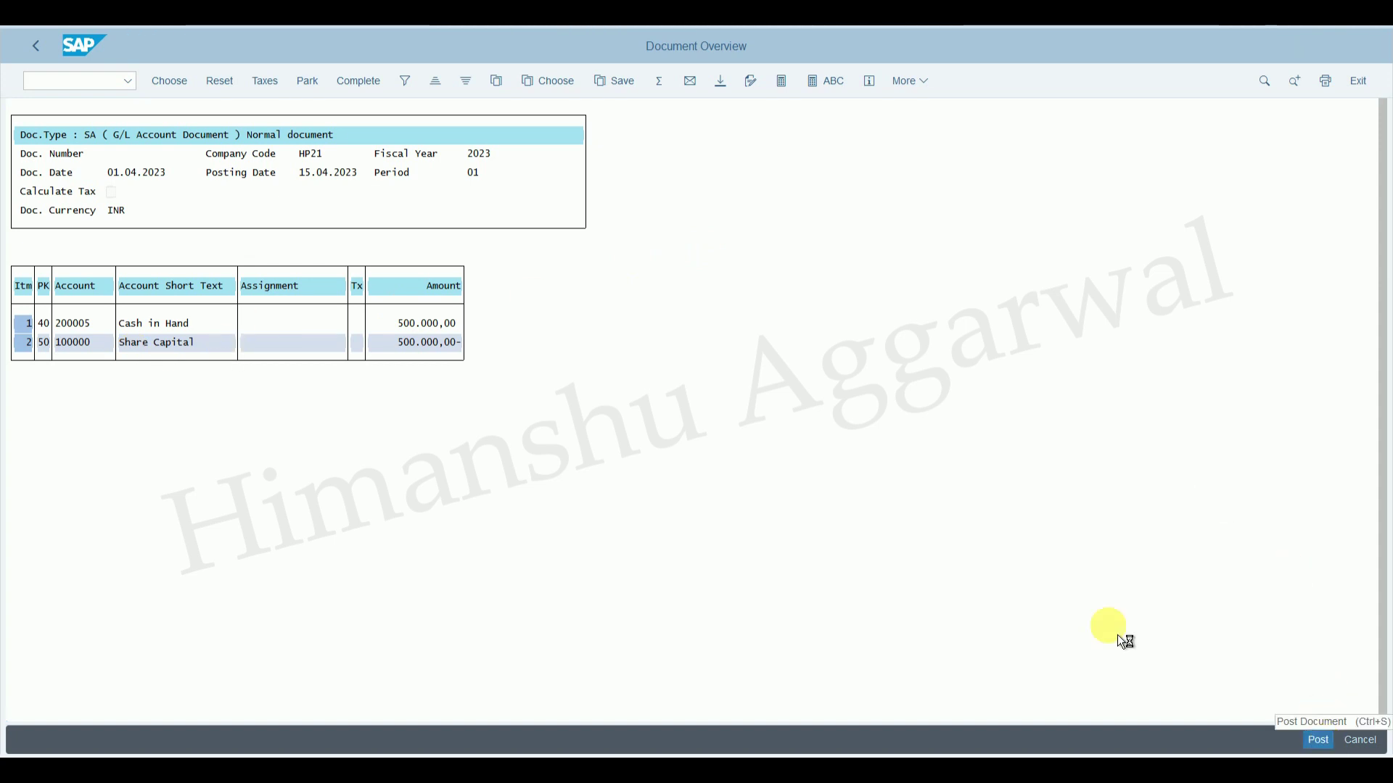
{"action": "key", "text": "ctrl+s"}
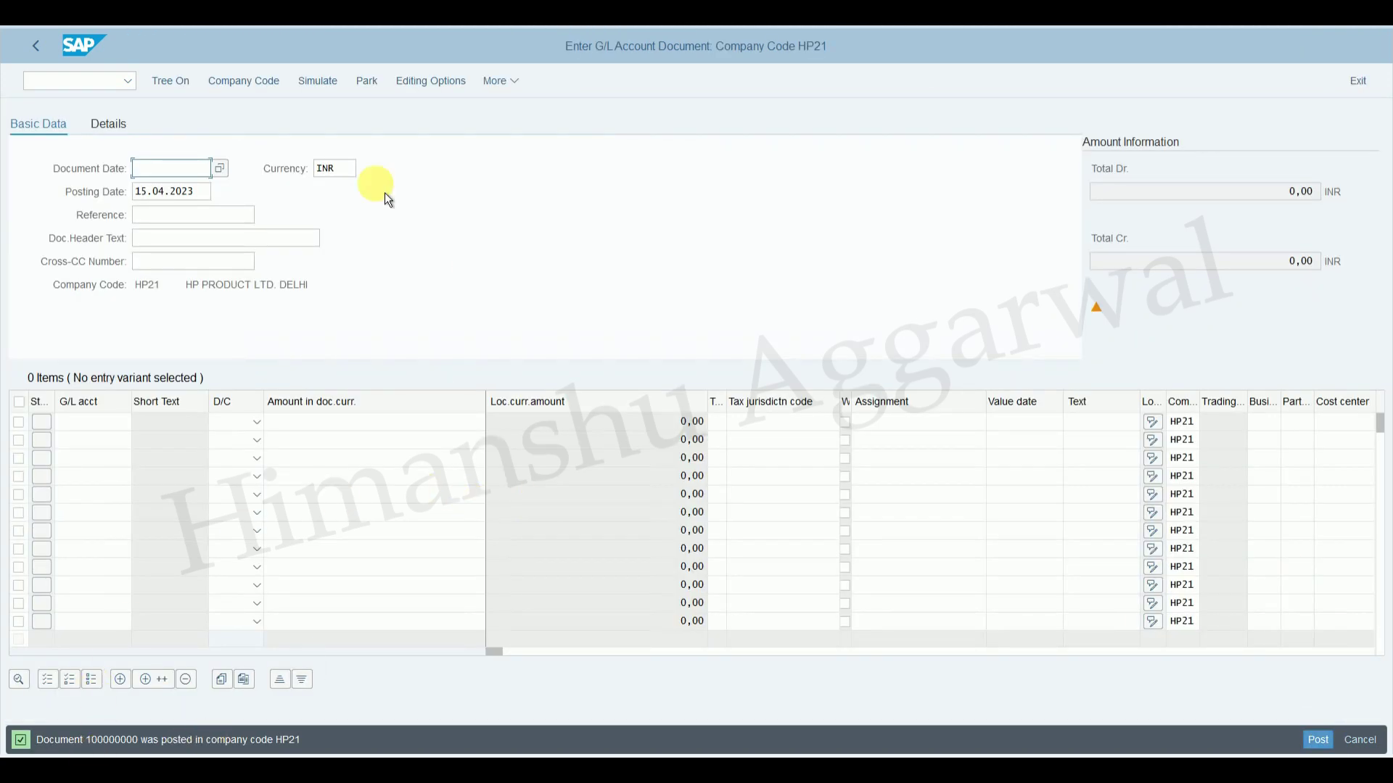
Set both the document date and the posting date of the new document to 01.04.2023.
{"action": "type", "text": "01.04.2023"}
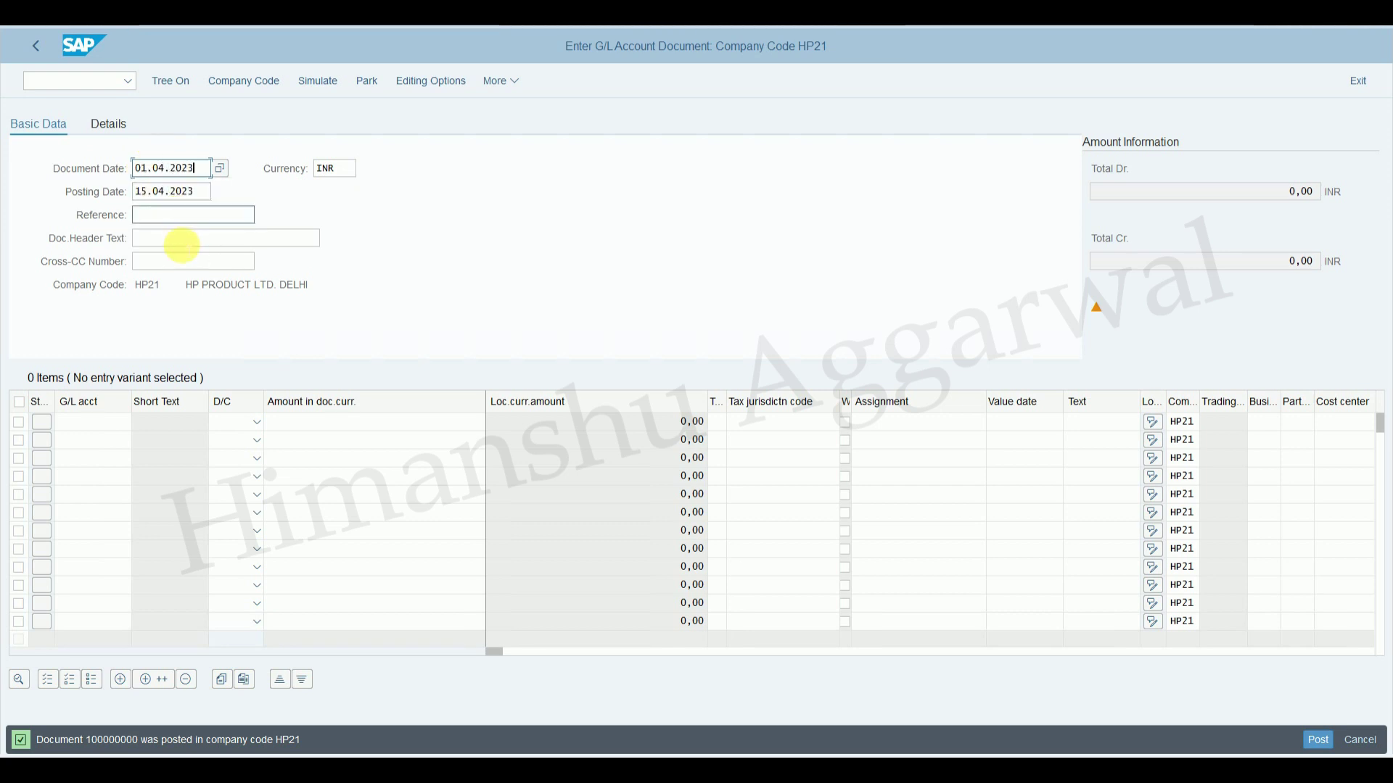
{"action": "left_click", "coordinate": [135, 191]}
{"action": "type", "text": "01"}
Enter G/L account 400002 (Purchase A/c) on the first line and 200005 (Cash in Hand) on the second, checking the Excel example.
{"action": "left_click", "coordinate": [145, 421]}
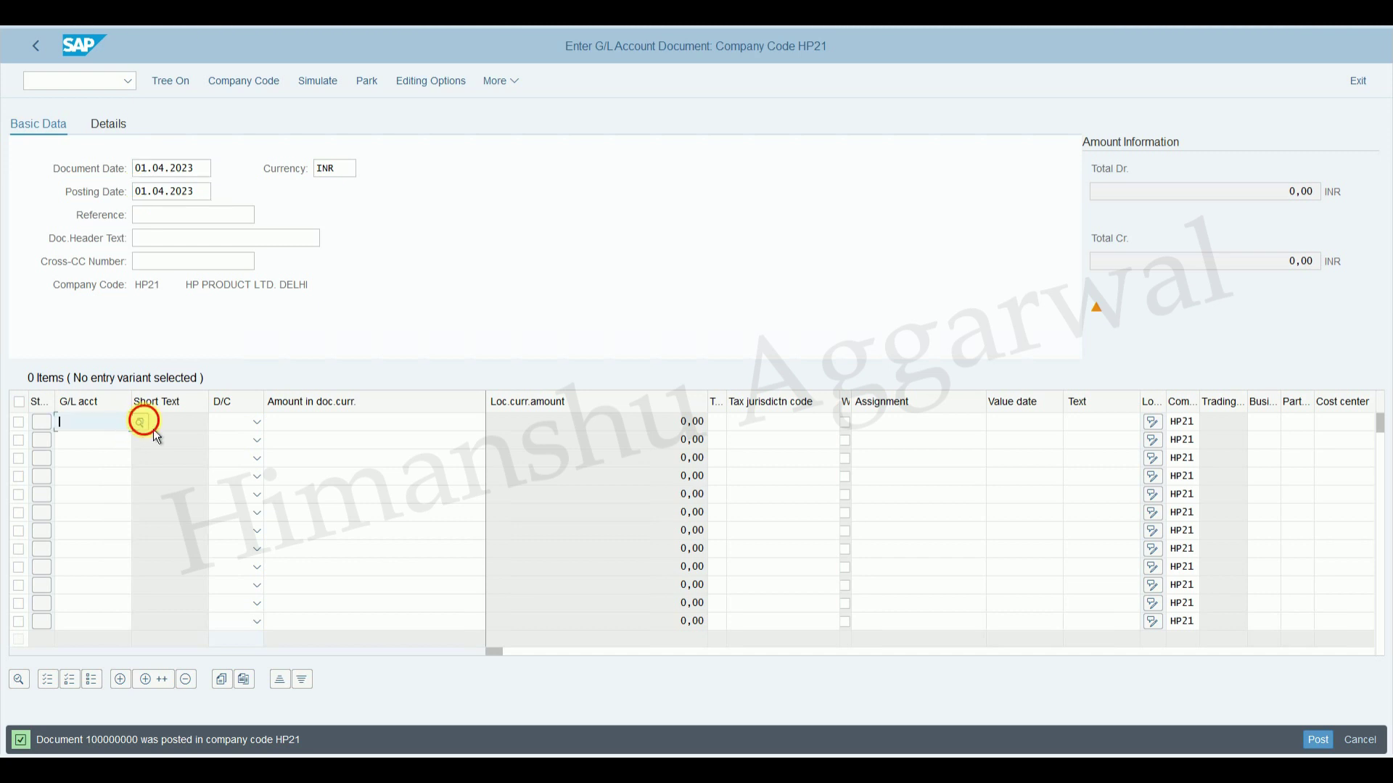
{"action": "key", "text": "F4"}
{"action": "left_click", "coordinate": [365, 658]}
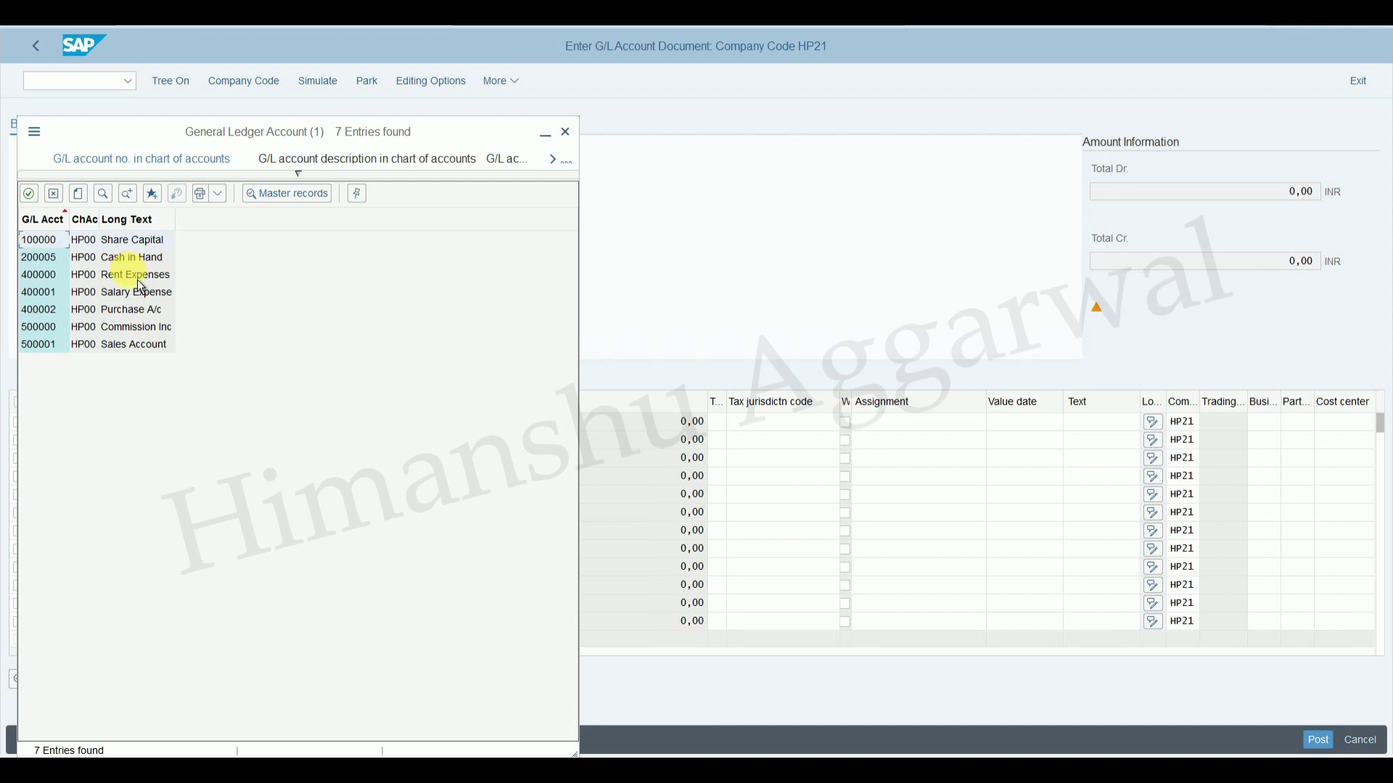
{"action": "double_click", "coordinate": [143, 312]}
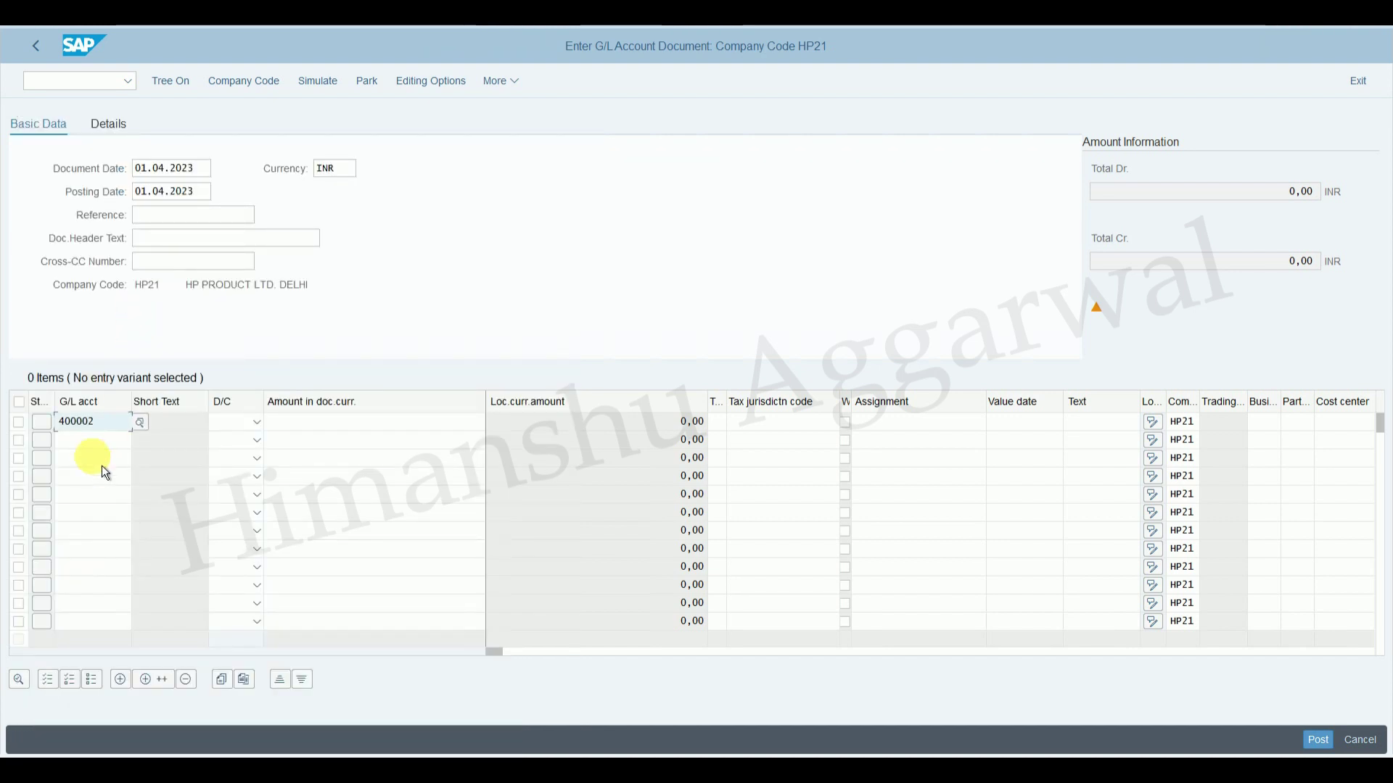
{"action": "left_click", "coordinate": [94, 441]}
{"action": "left_click", "coordinate": [832, 27]}
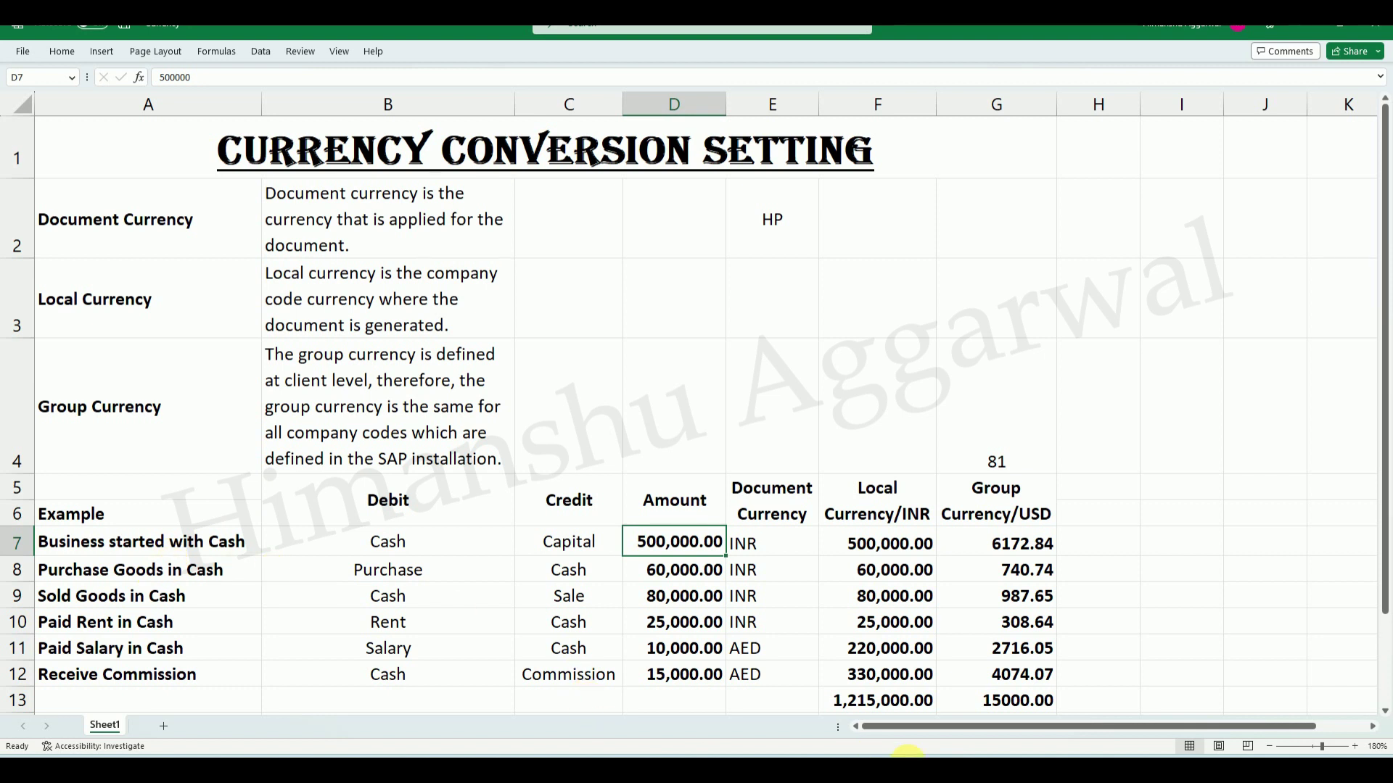
{"action": "left_click", "coordinate": [978, 771]}
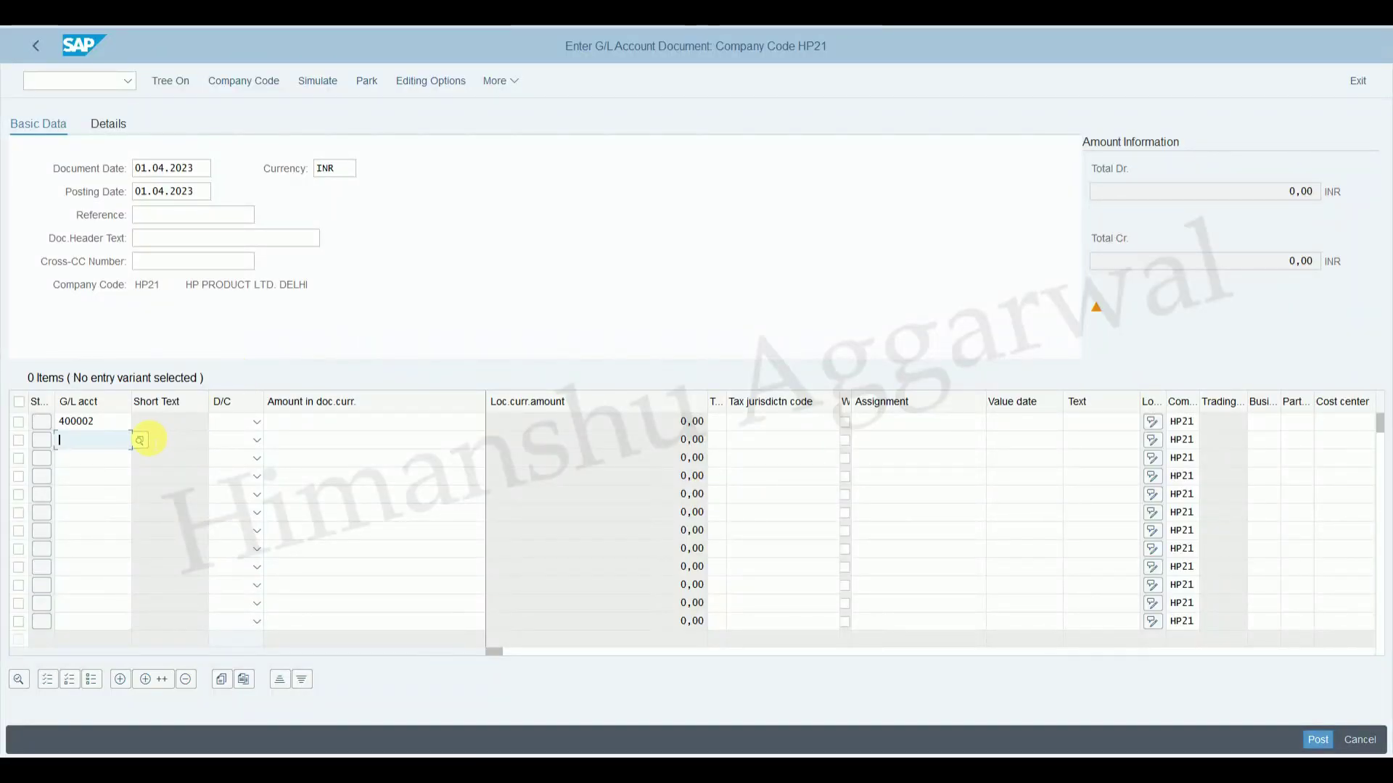
{"action": "type", "text": "200005"}
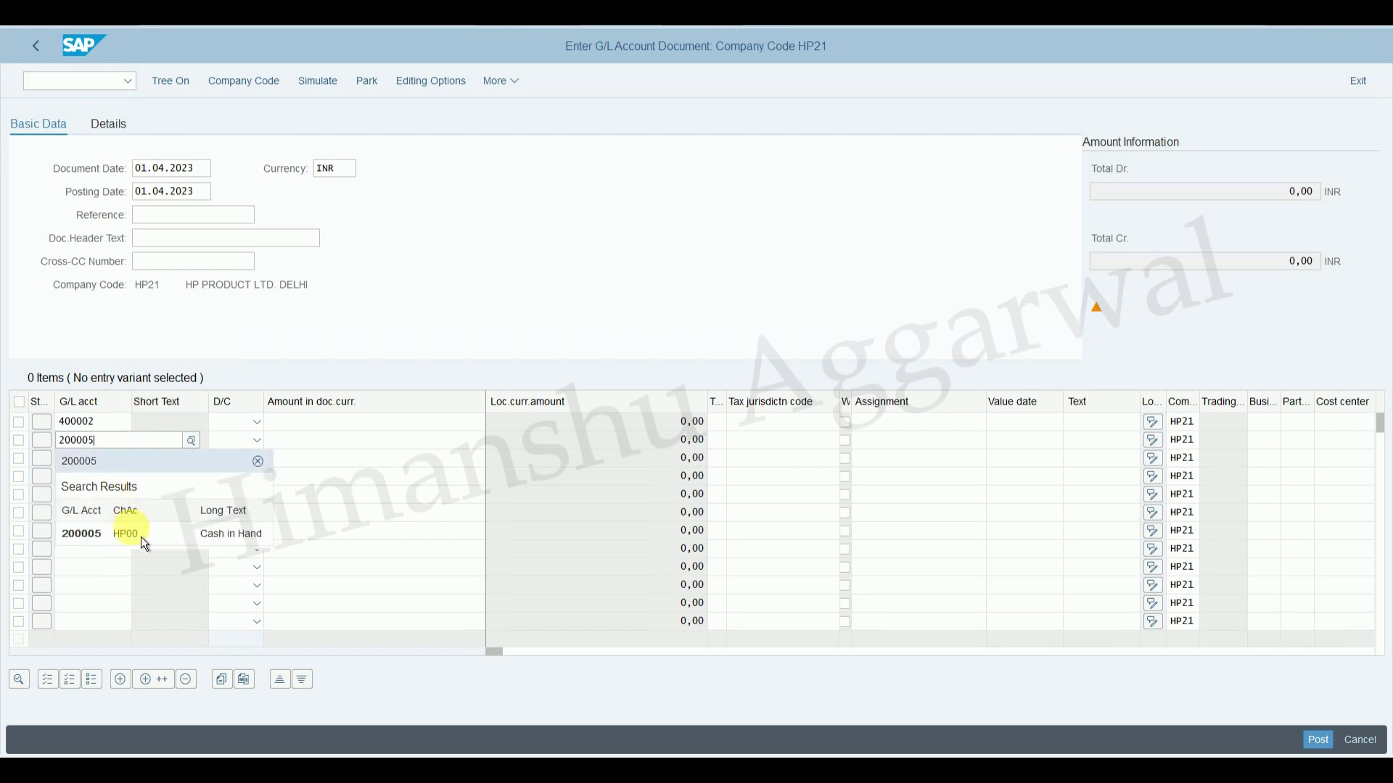
{"action": "left_click", "coordinate": [127, 533]}
Mark the purchase line as debit with amount 60000 and the cash line as credit with the balancing amount *, and validate.
{"action": "left_click", "coordinate": [247, 422]}
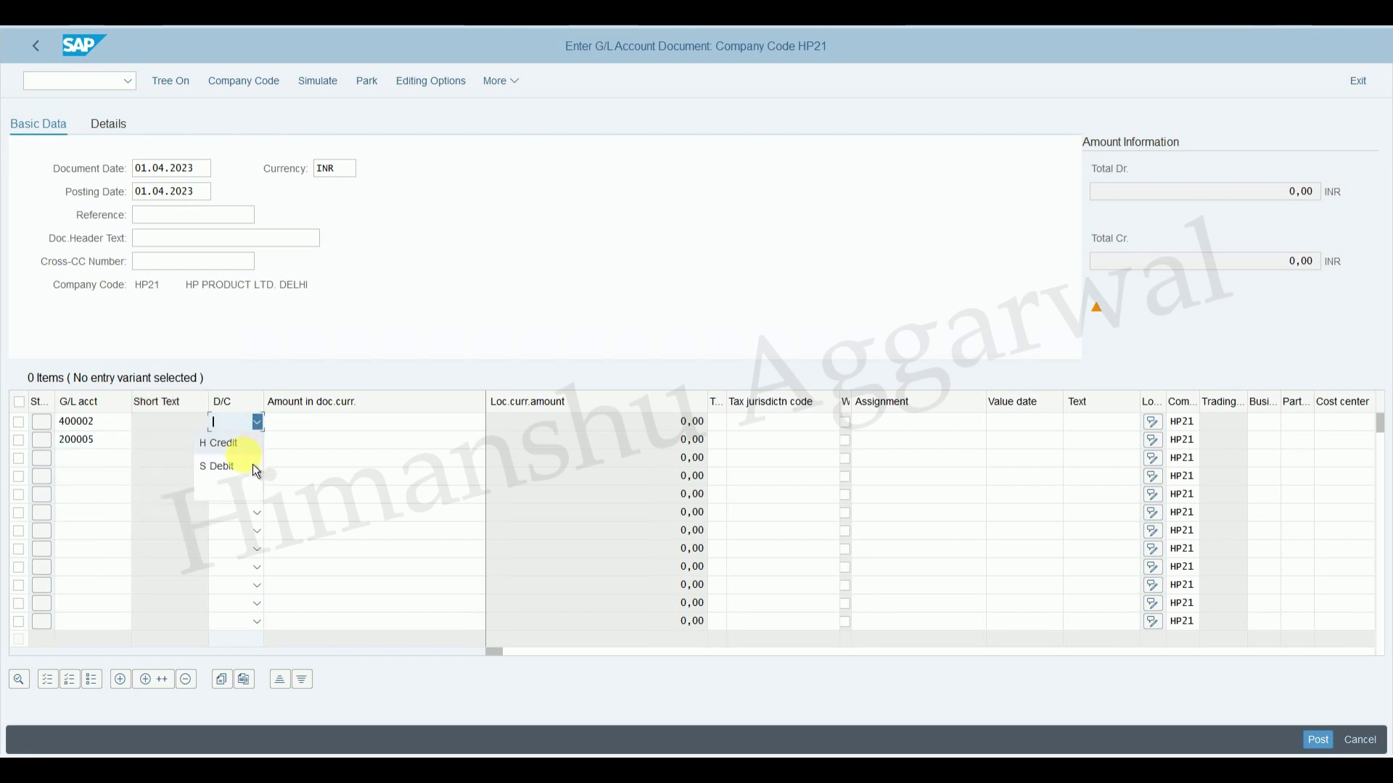
{"action": "left_click", "coordinate": [250, 467]}
{"action": "left_click", "coordinate": [257, 440]}
{"action": "left_click", "coordinate": [250, 462]}
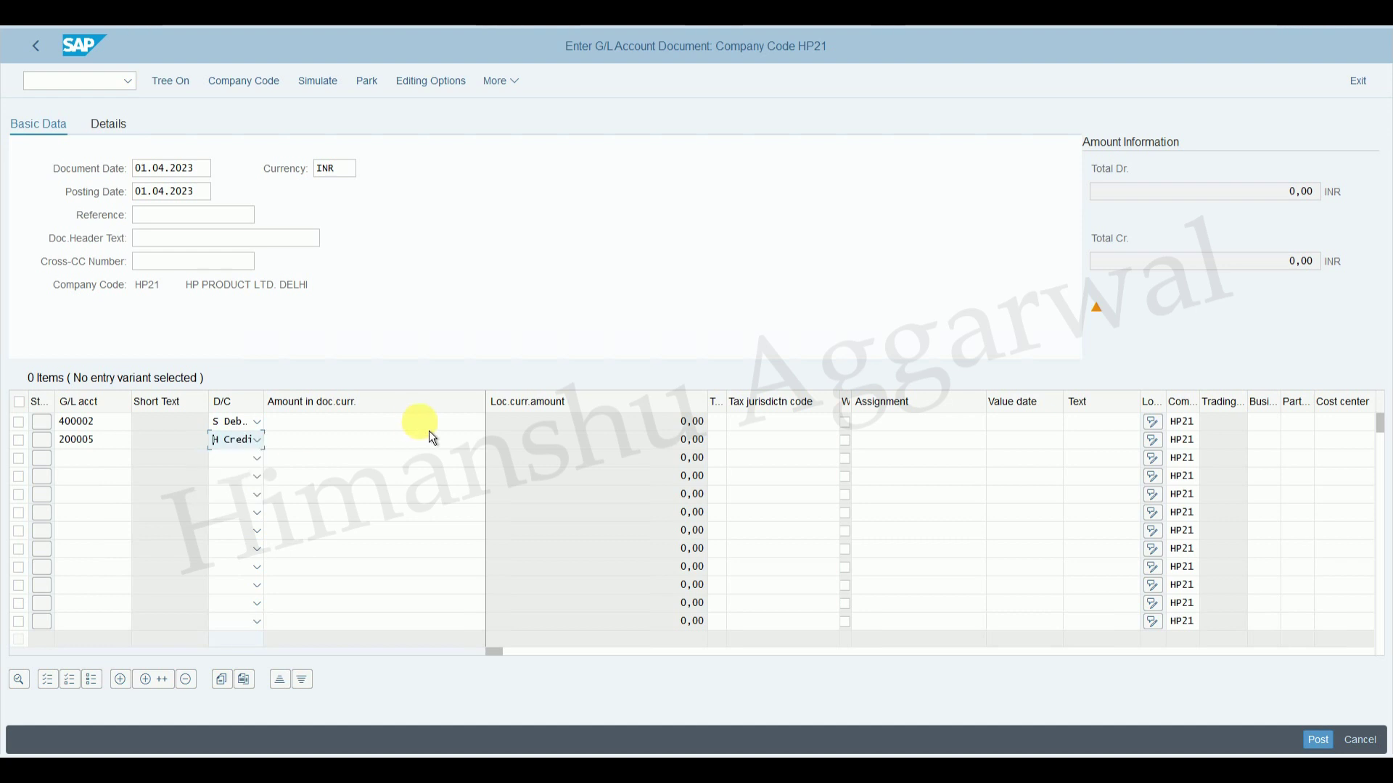
{"action": "left_click", "coordinate": [429, 421]}
{"action": "type", "text": "600"}
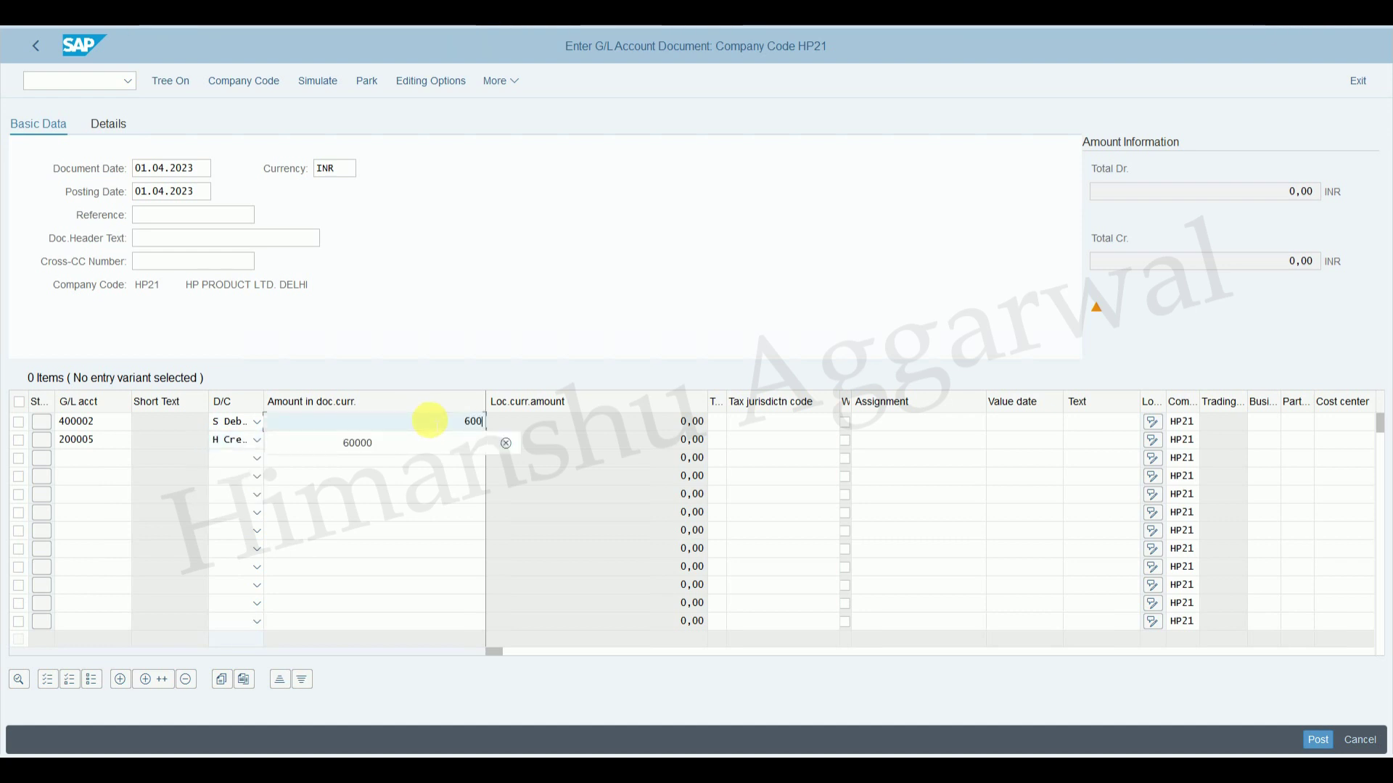
{"action": "type", "text": "00"}
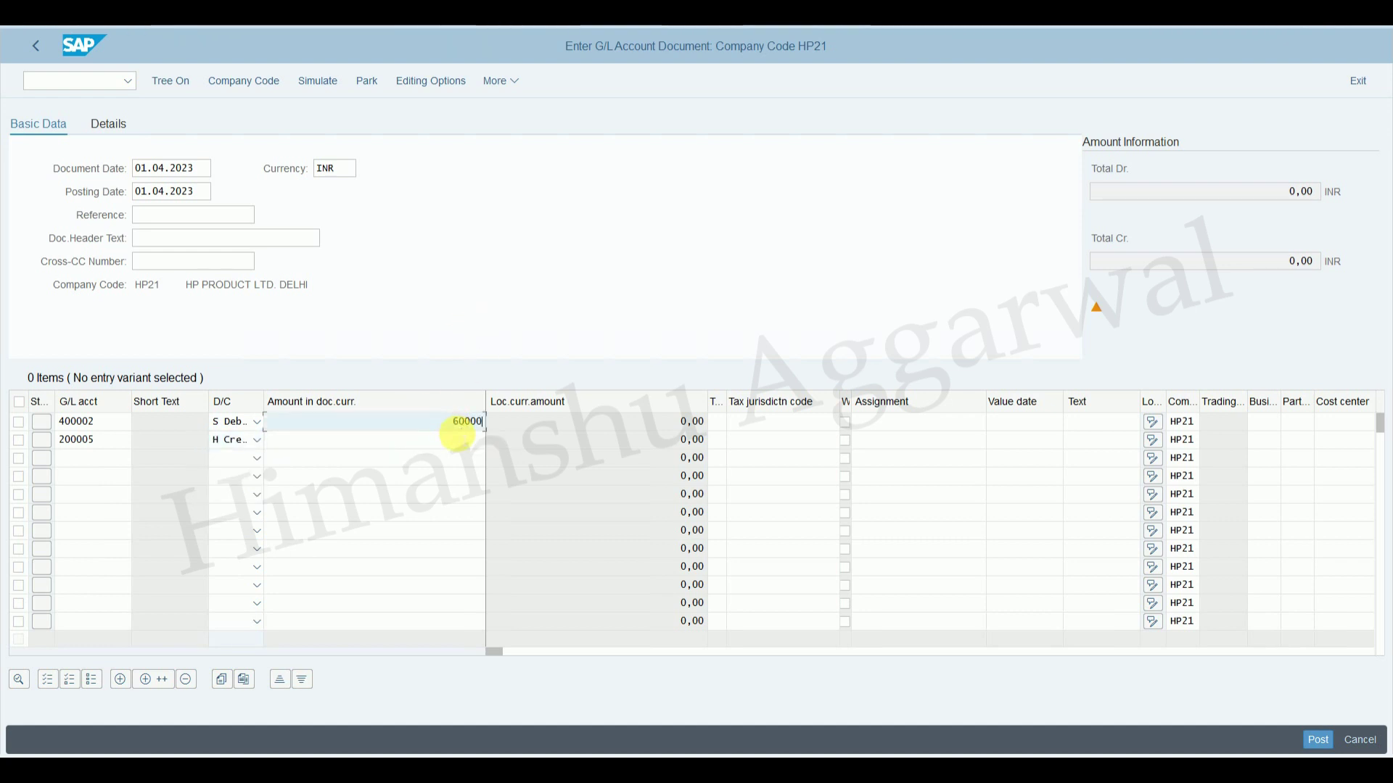
{"action": "left_click", "coordinate": [457, 435]}
{"action": "key", "text": "Return"}
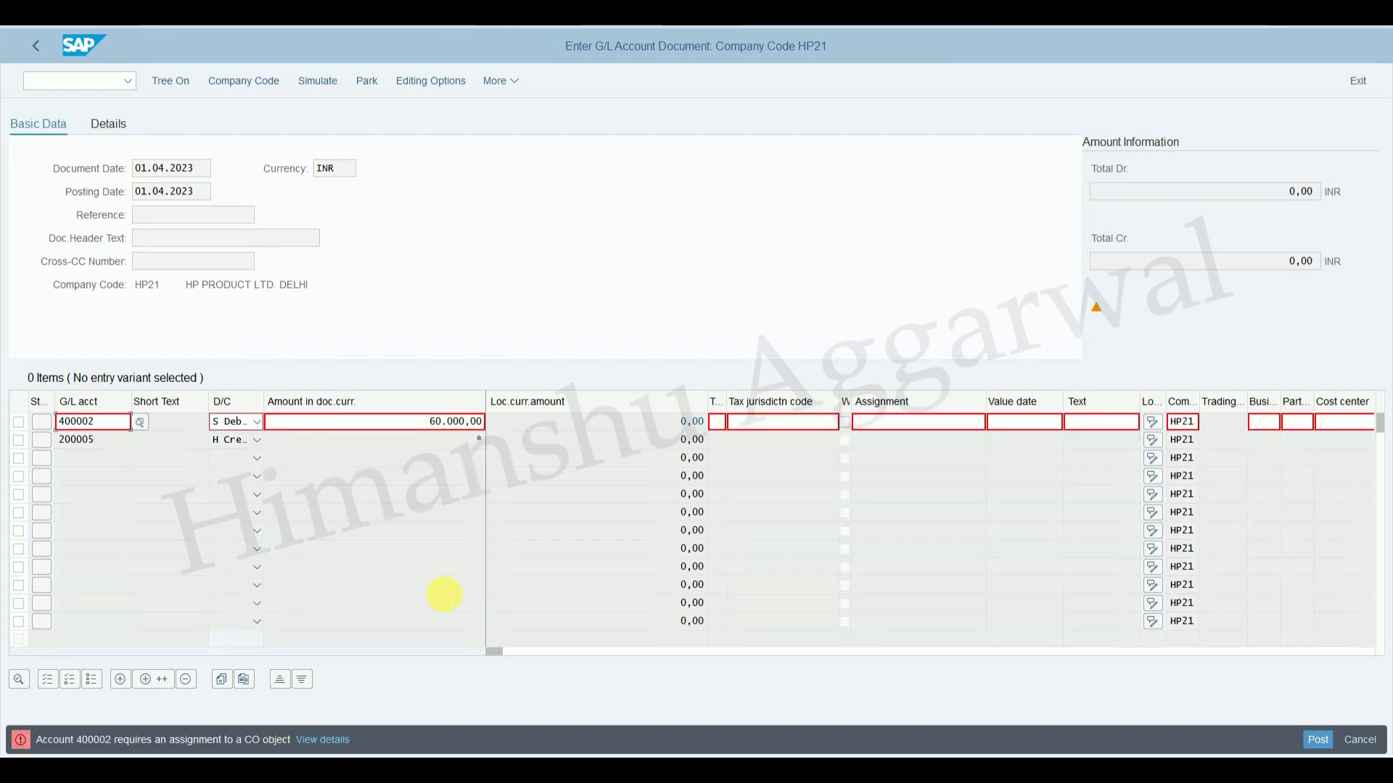
Assign cost center HR to the Purchase A/c line and post the document.
{"action": "left_click_drag", "start_coordinate": [507, 660], "coordinate": [570, 678]}
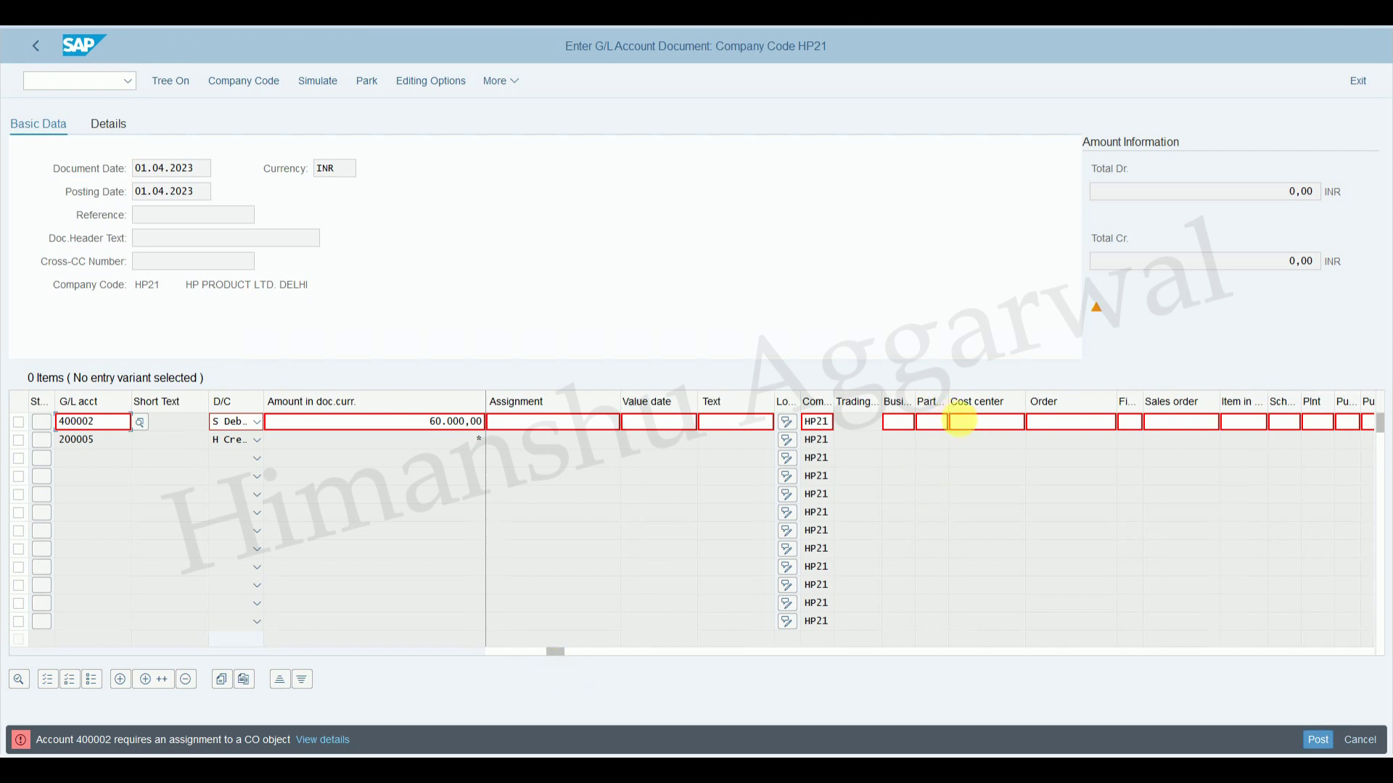
{"action": "left_click", "coordinate": [961, 423]}
{"action": "type", "text": "HR"}
{"action": "key", "text": "Return"}
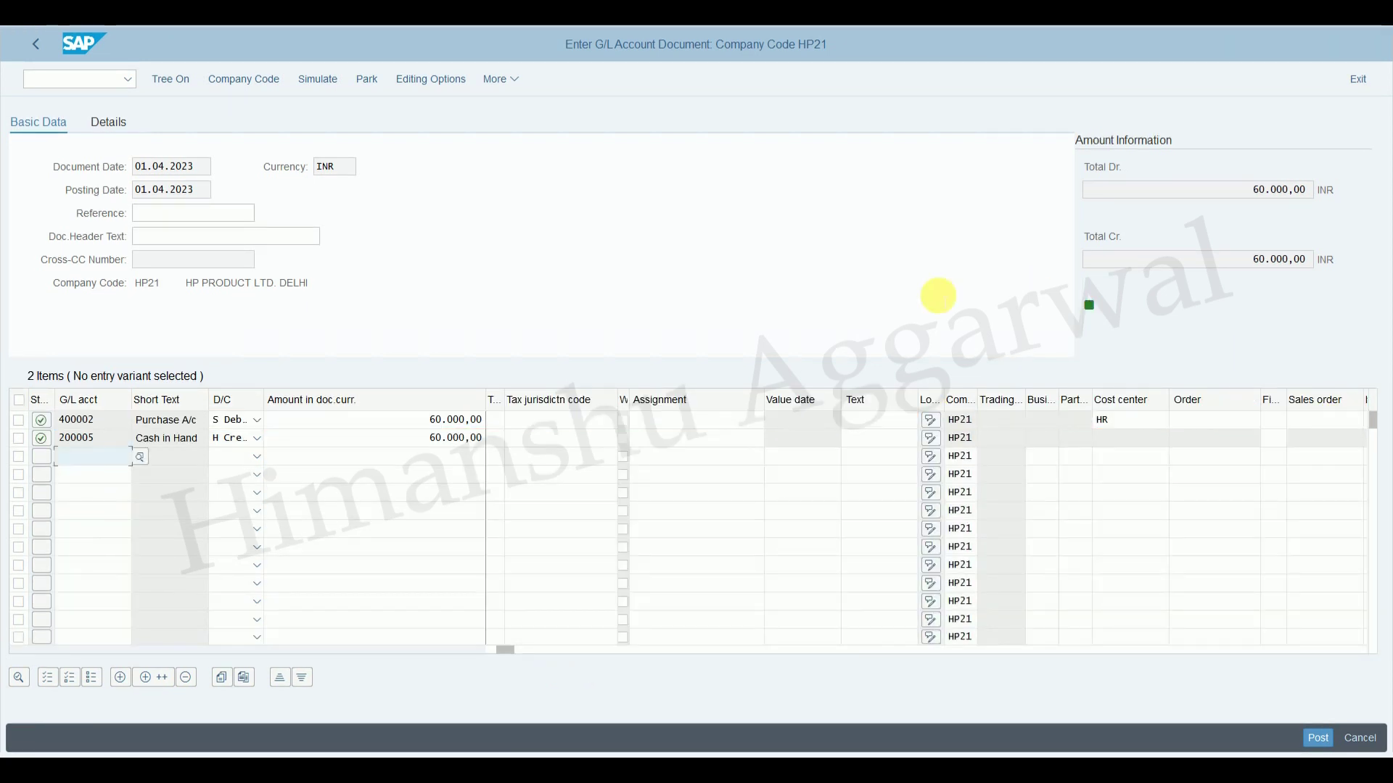
{"action": "left_click", "coordinate": [1318, 737]}
Enter 01.04.2023 as document date and posting date for the third document and validate the header.
{"action": "type", "text": "01.04.2023"}
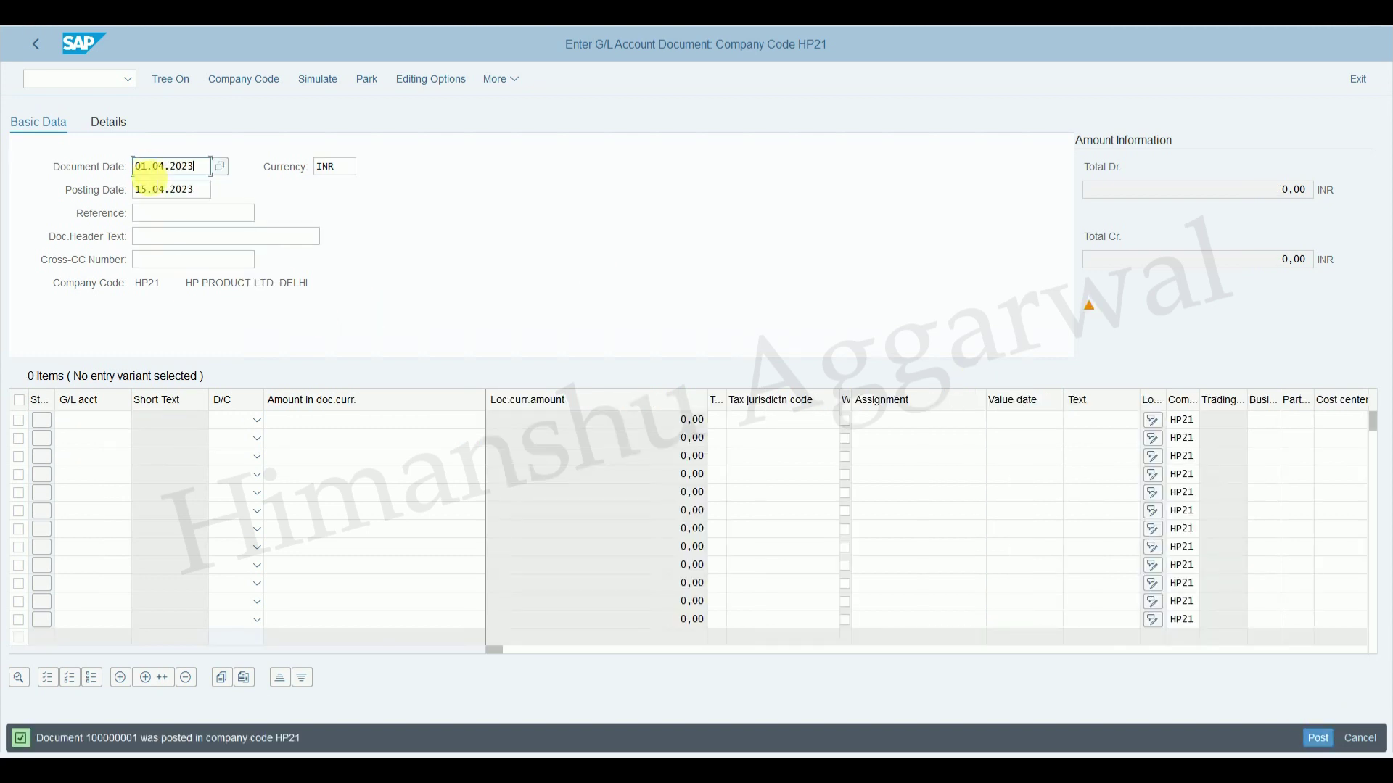
{"action": "left_click", "coordinate": [136, 188]}
{"action": "type", "text": "01"}
{"action": "key", "text": "Return"}
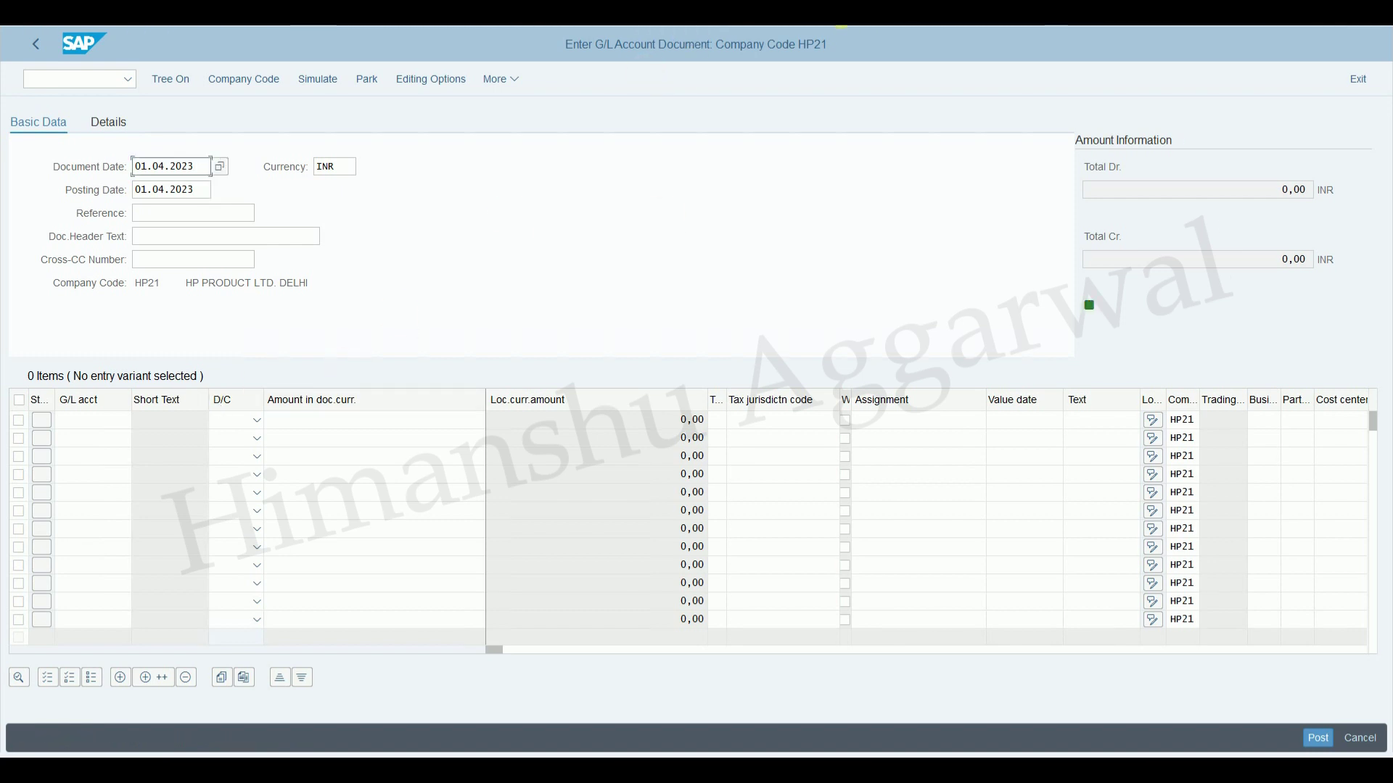
Check the accounts, amount and currency of the Sold Goods in Cash example in Excel, and return to SAP.
{"action": "left_click", "coordinate": [844, 15]}
{"action": "left_click", "coordinate": [82, 593]}
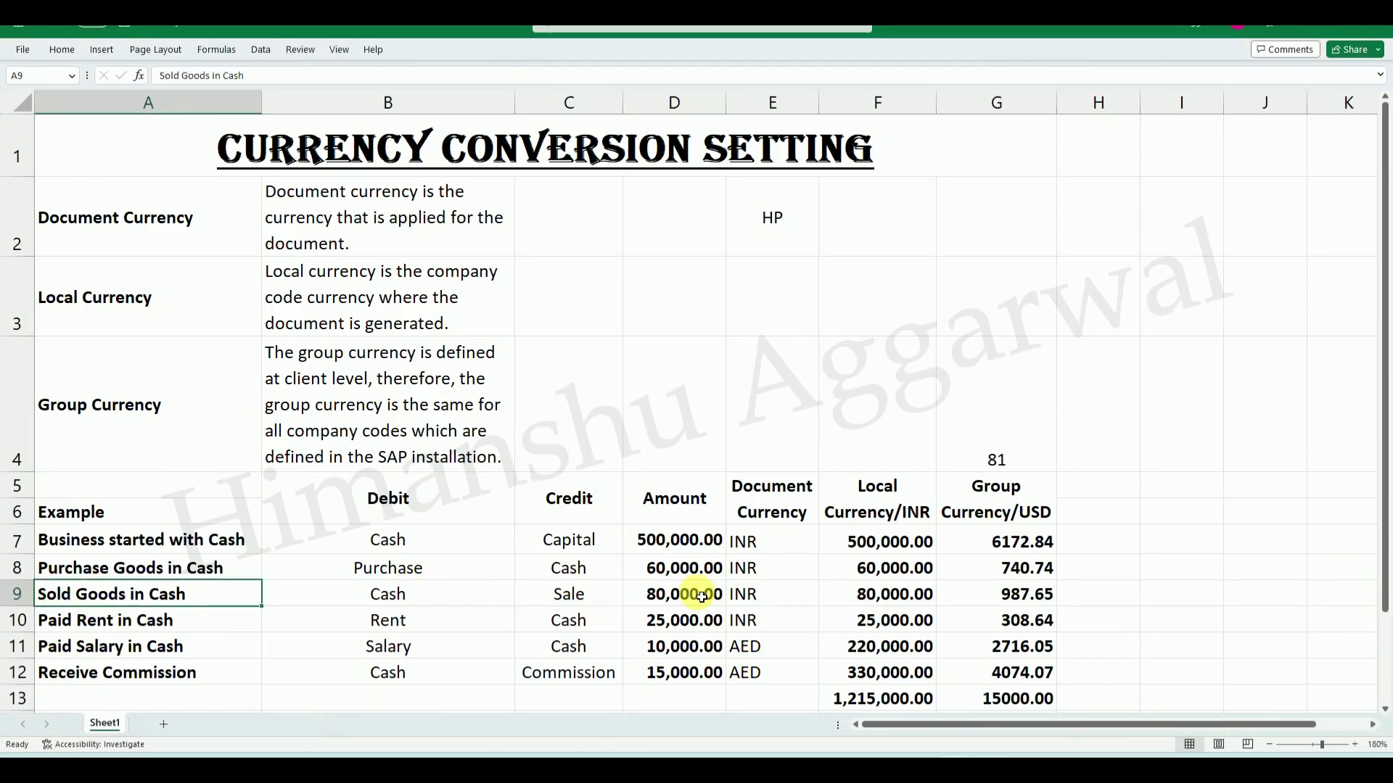
{"action": "left_click", "coordinate": [969, 768]}
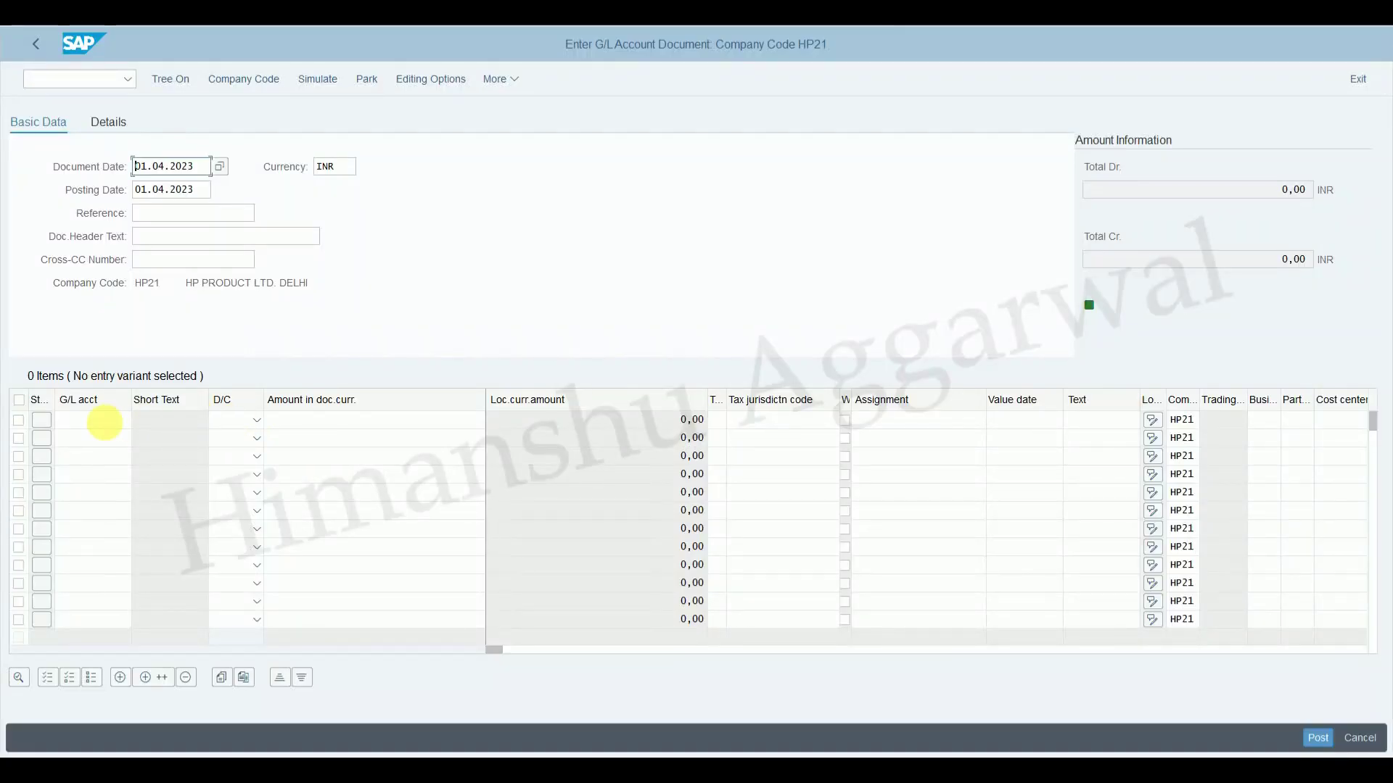
Enter G/L account 500001 (Sales Account) on the first line and 200005 (Cash in Hand) on the second.
{"action": "left_click", "coordinate": [123, 423]}
{"action": "left_click", "coordinate": [140, 421]}
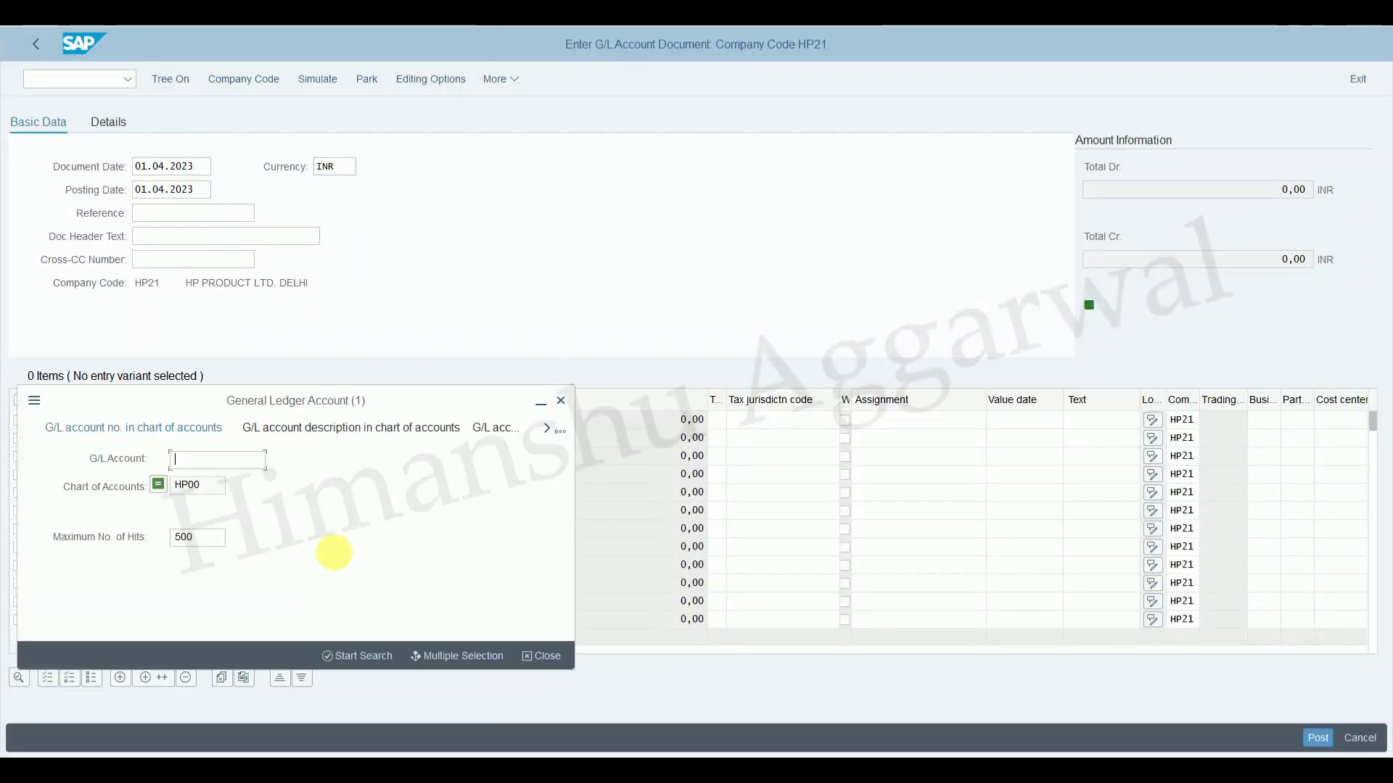
{"action": "left_click", "coordinate": [370, 660]}
{"action": "double_click", "coordinate": [133, 344]}
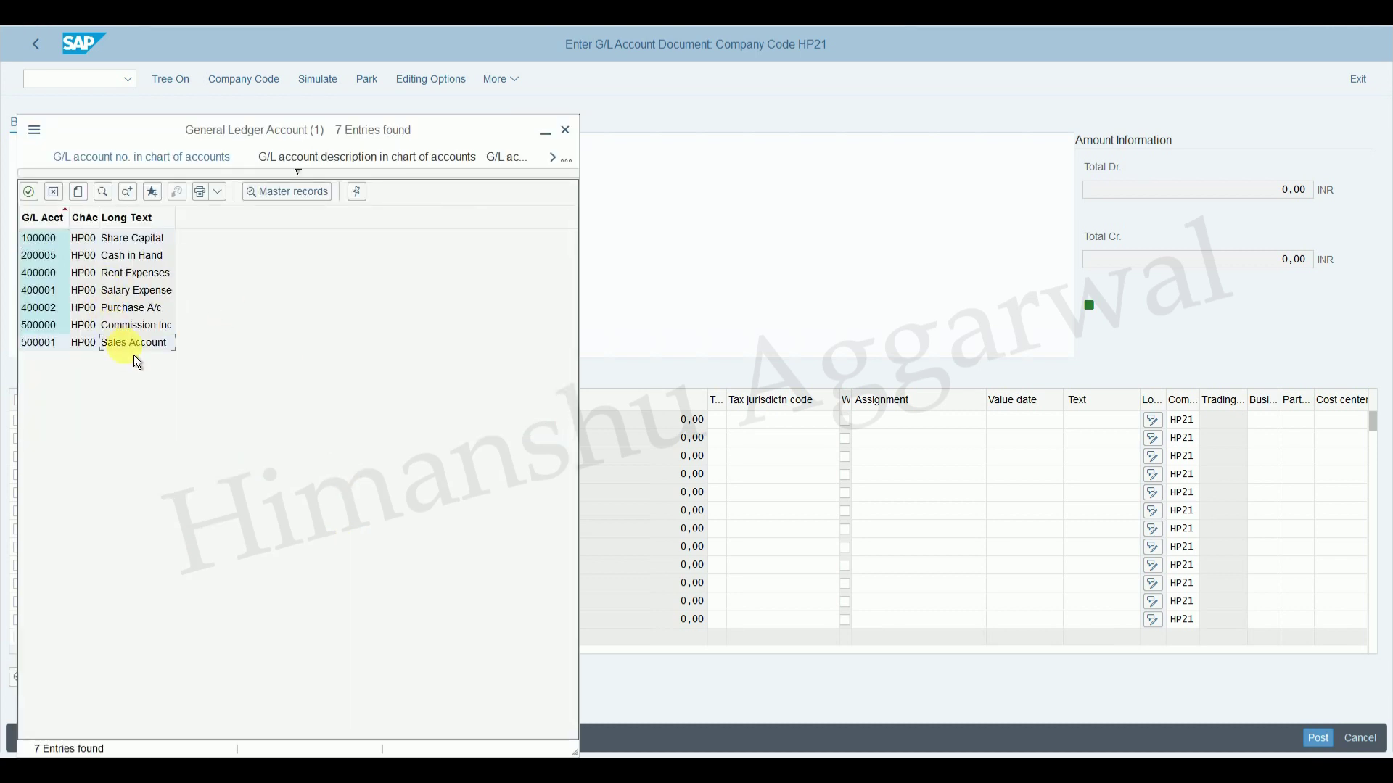
{"action": "left_click", "coordinate": [90, 438]}
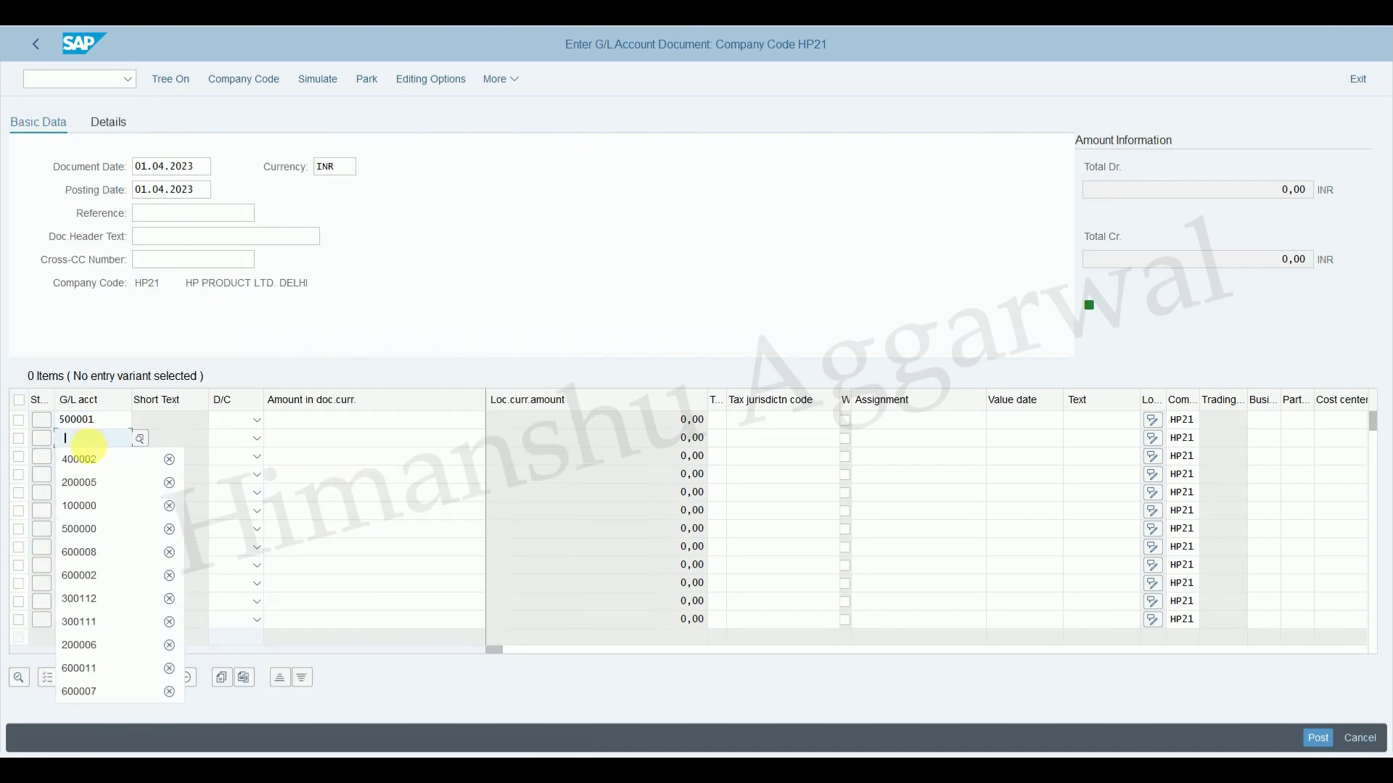
{"action": "left_click", "coordinate": [103, 492]}
Set the Sales Account line to Credit and the Cash in Hand line to Debit, and enter 80000 as the sales amount.
{"action": "left_click", "coordinate": [257, 421]}
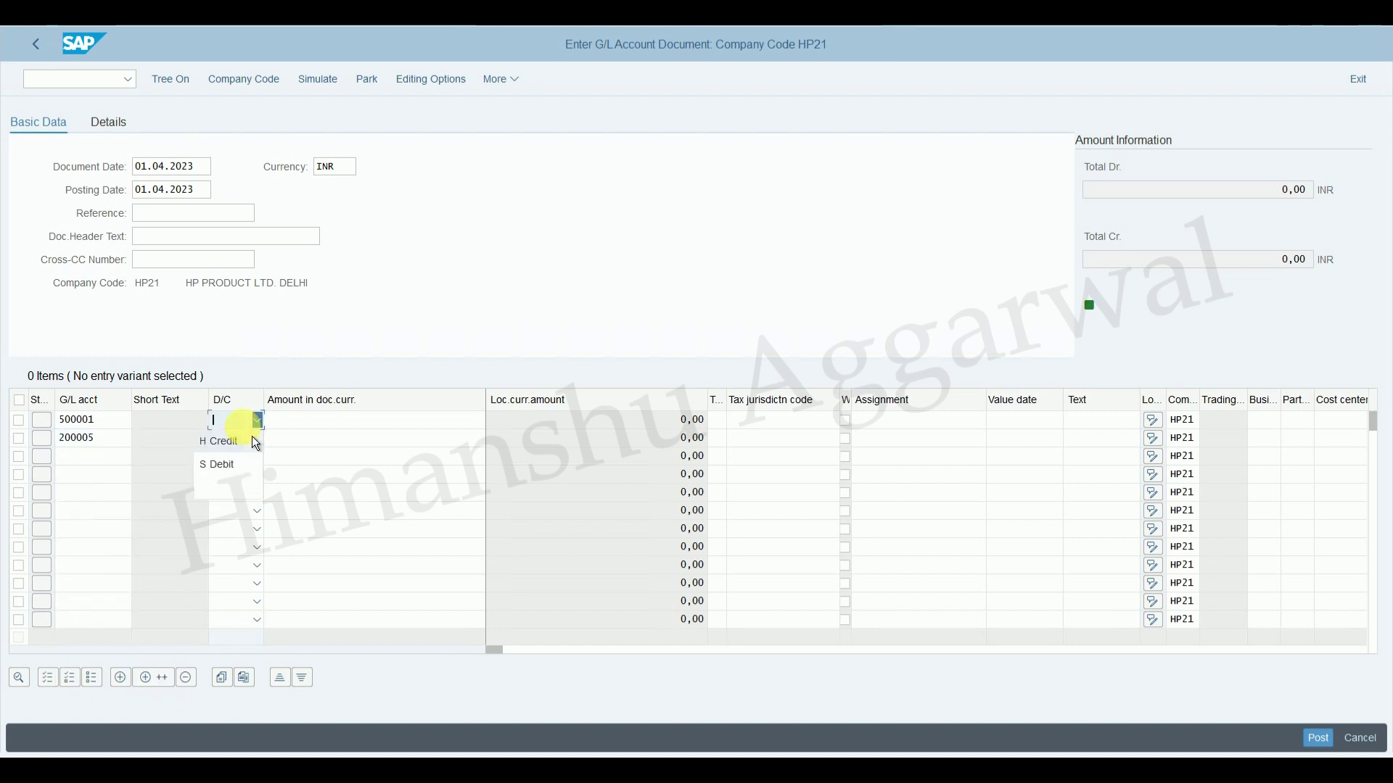
{"action": "left_click", "coordinate": [238, 444]}
{"action": "left_click", "coordinate": [245, 485]}
{"action": "left_click", "coordinate": [432, 423]}
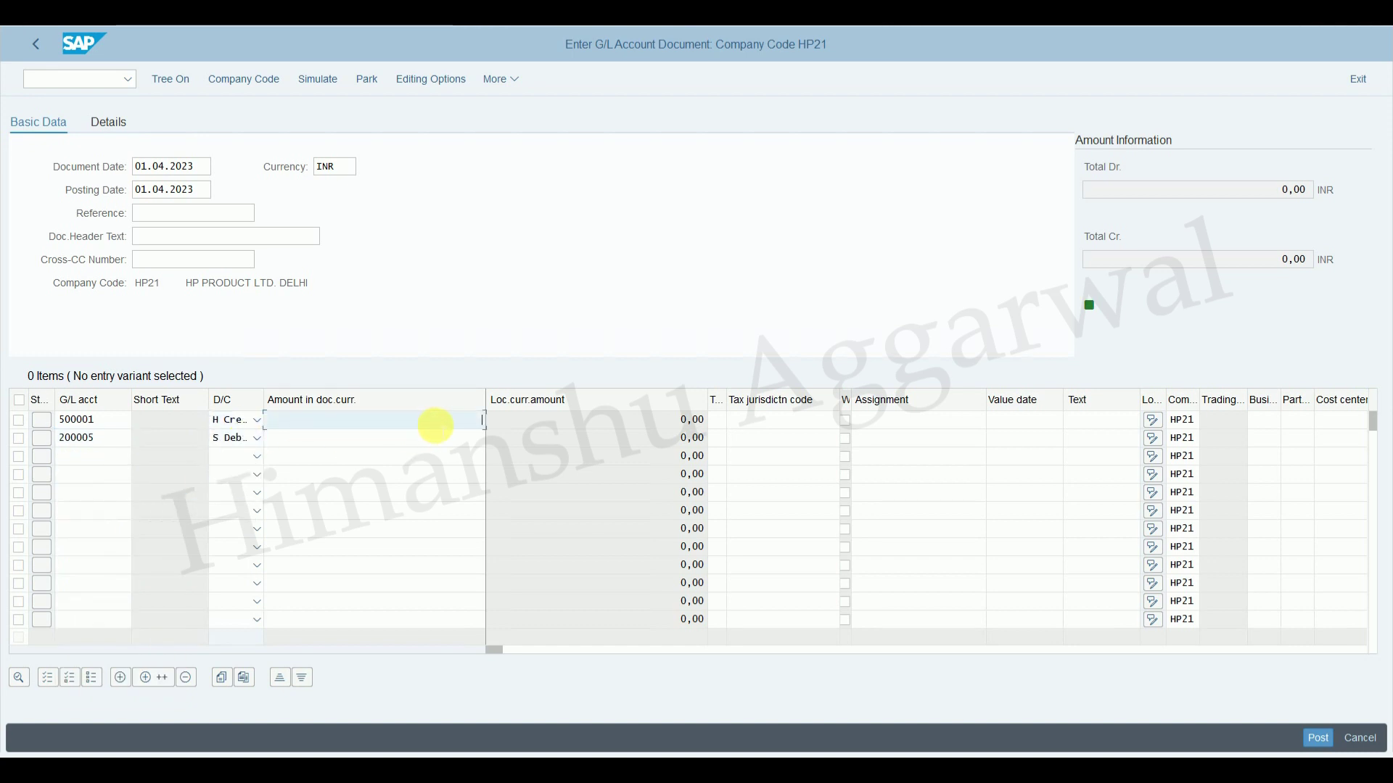
{"action": "type", "text": "80000"}
Fill the Cash in Hand line with the balancing amount using * and post the sales document.
{"action": "left_click", "coordinate": [468, 438]}
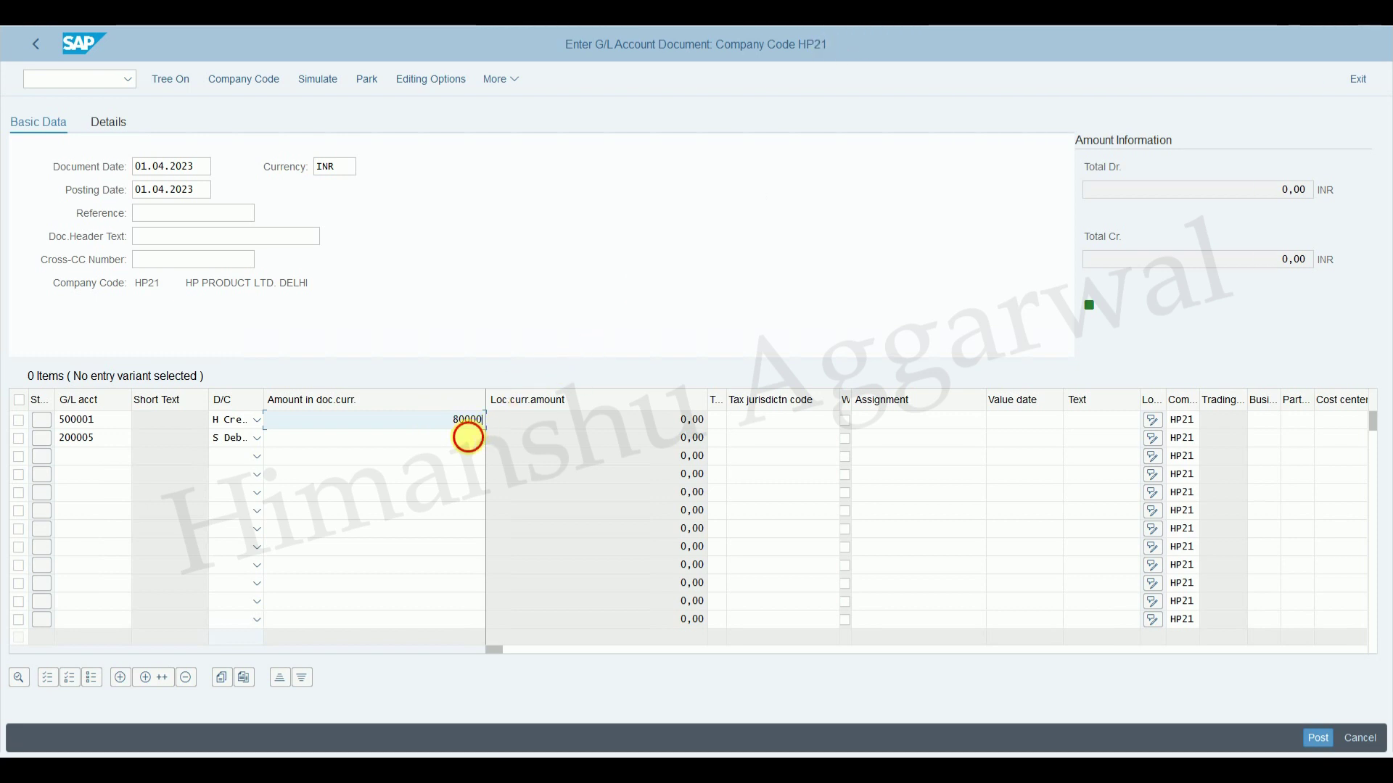
{"action": "type", "text": "*"}
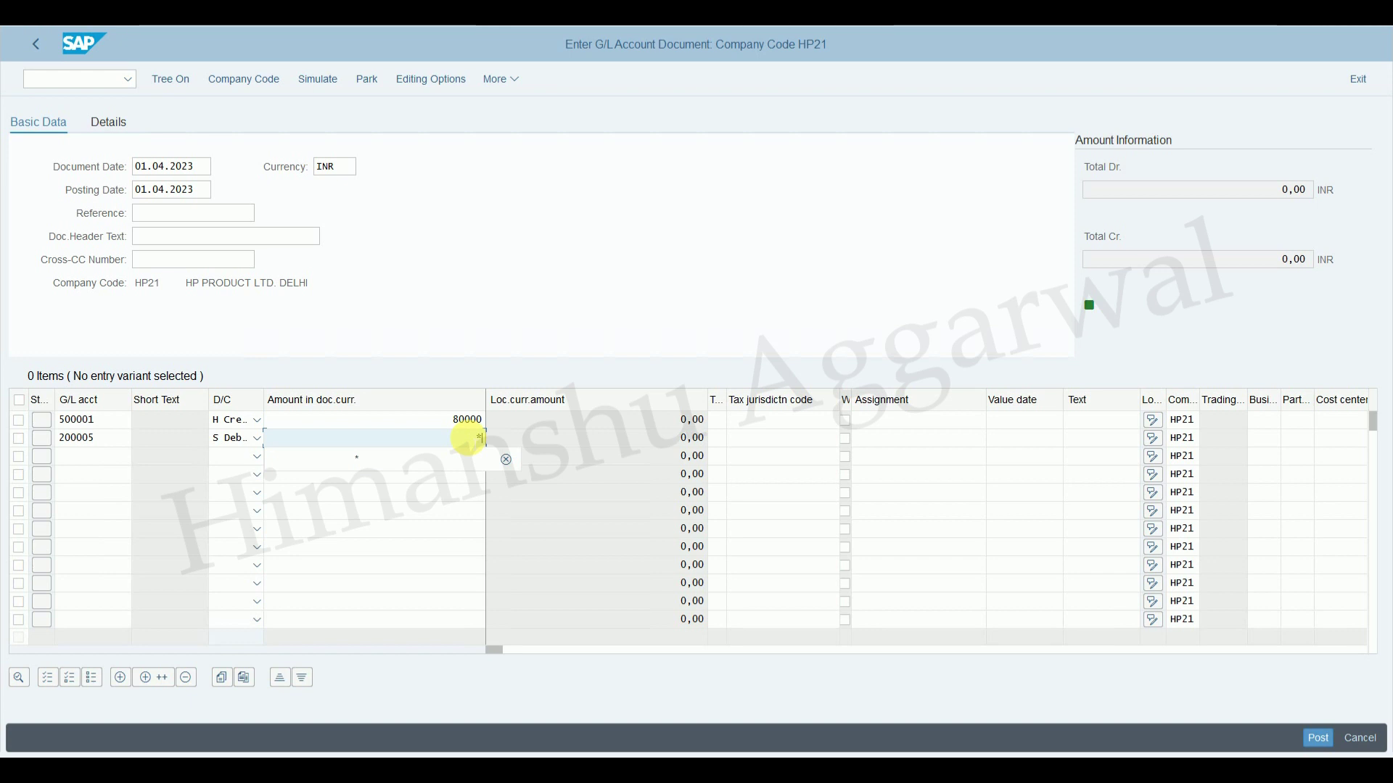
{"action": "key", "text": "Return"}
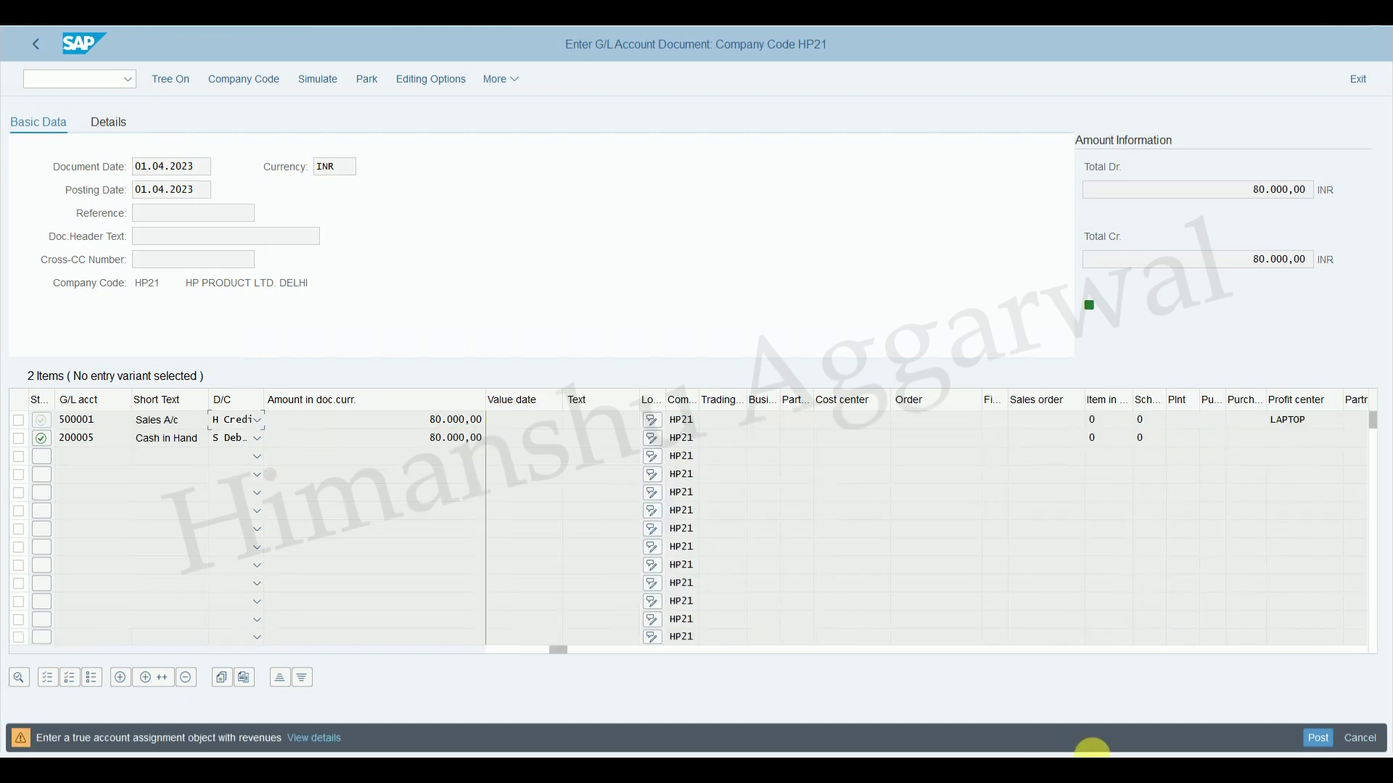
{"action": "key", "text": "Return"}
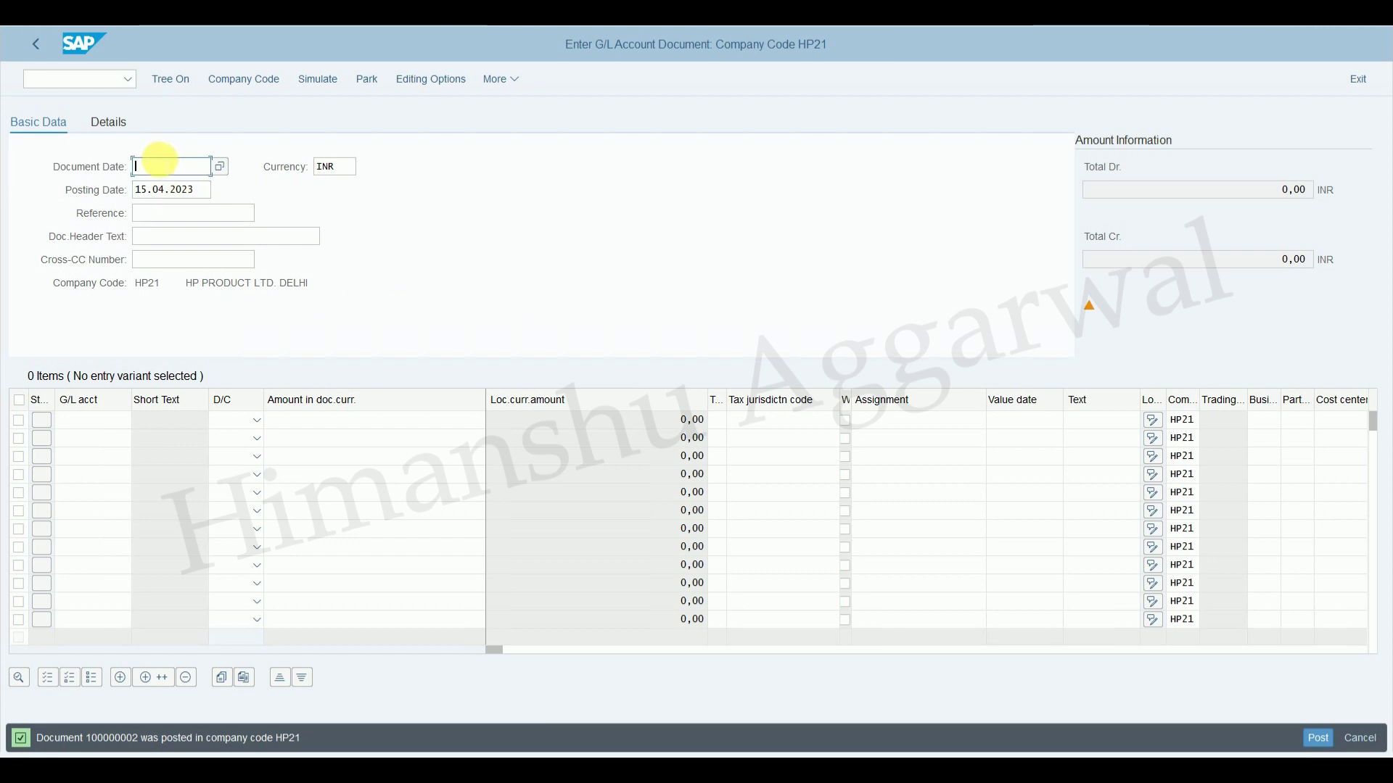
Enter 01.04.2023 as document date and posting date for the rent document and validate the header.
{"action": "type", "text": "01.04.2023"}
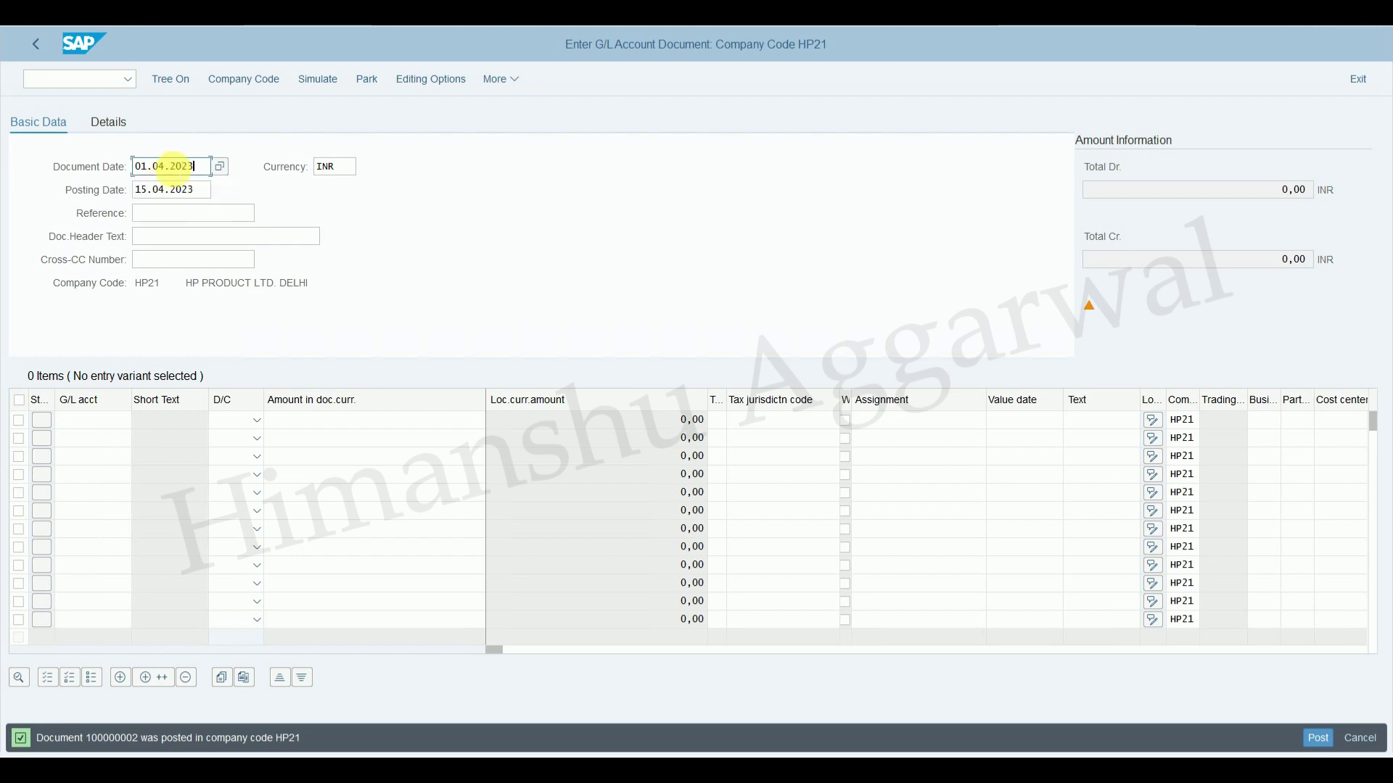
{"action": "type", "text": "01"}
{"action": "key", "text": "Return"}
Check the Paid Rent in Cash example in the Excel sheet and return to SAP.
{"action": "key", "text": "alt+Tab"}
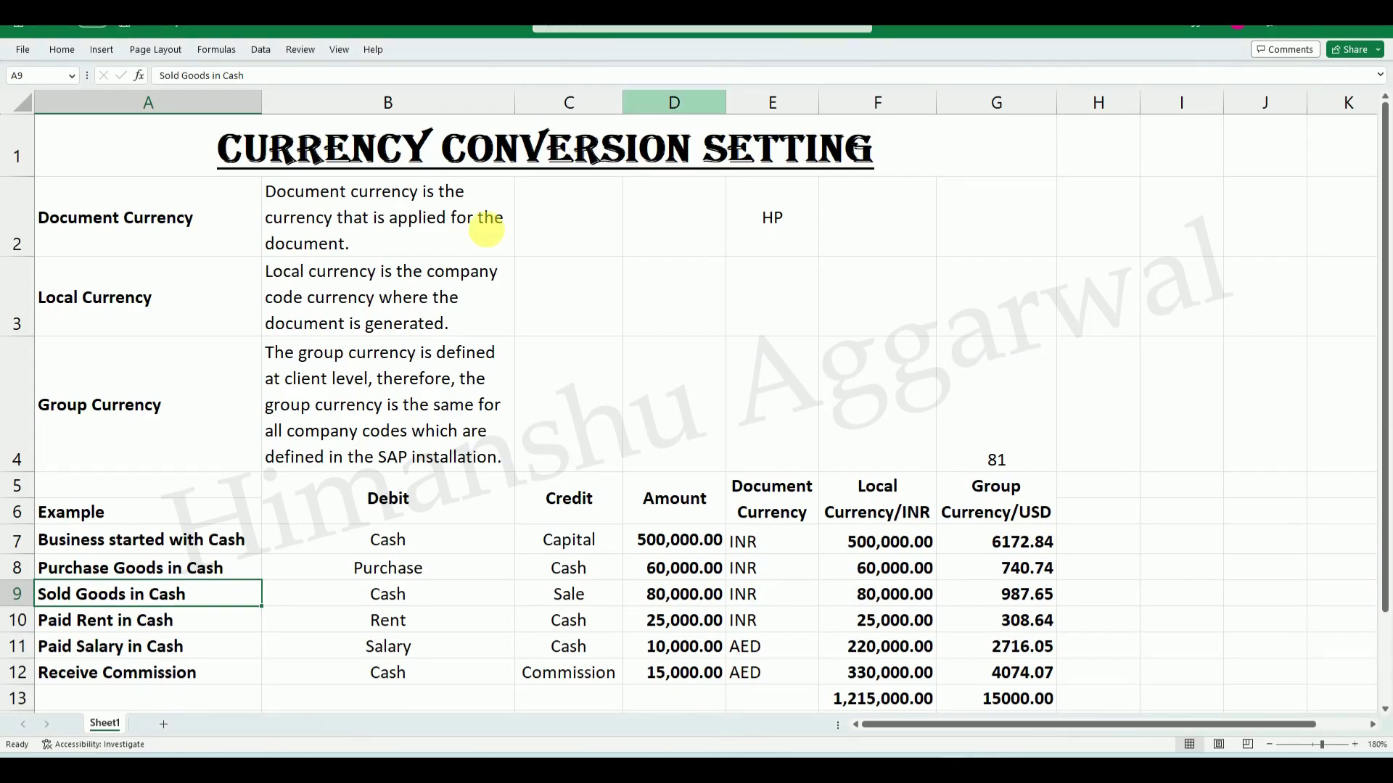
{"action": "left_click", "coordinate": [145, 621]}
{"action": "left_click", "coordinate": [981, 766]}
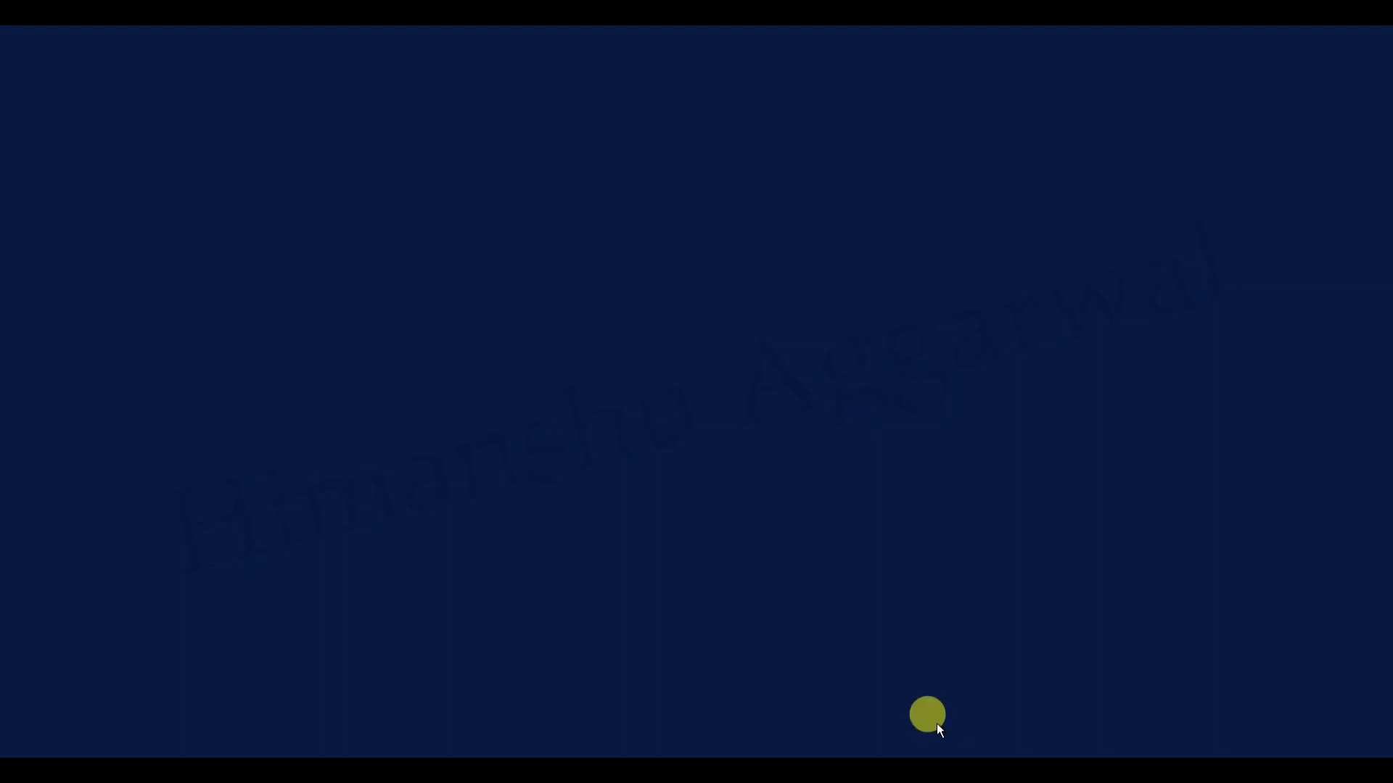
Look up G/L account 400000 (Rent Expenses) for the first line and enter 200005 (Cash in Hand) on the second.
{"action": "left_click", "coordinate": [116, 422]}
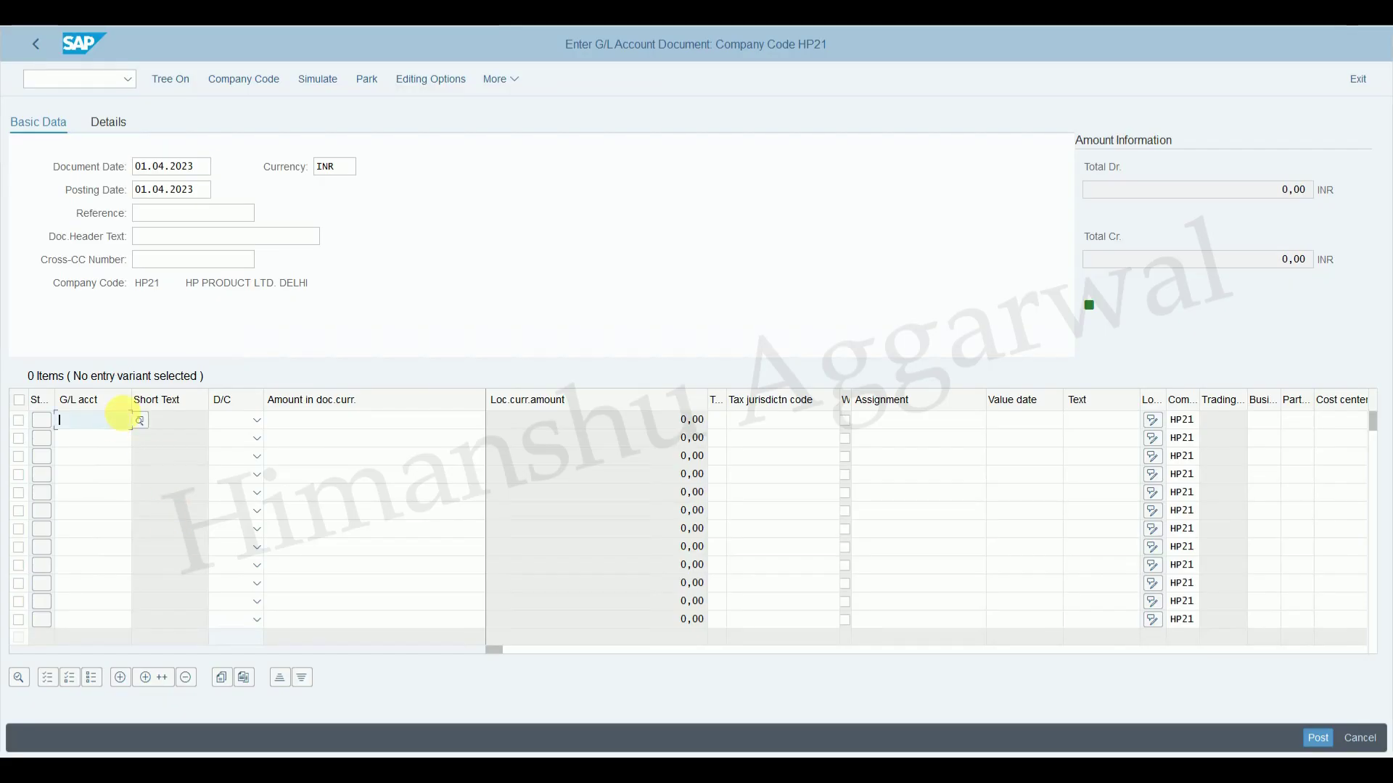
{"action": "left_click", "coordinate": [140, 421]}
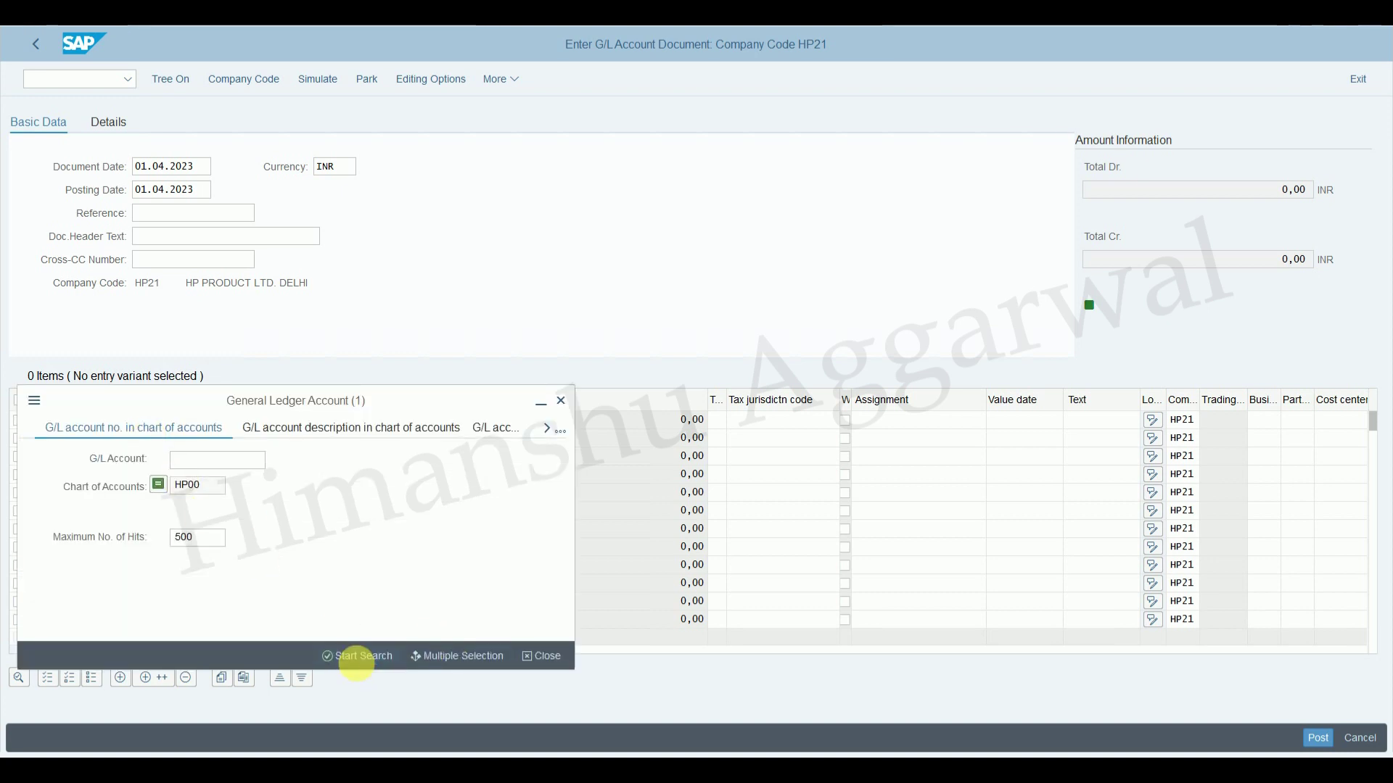
{"action": "left_click", "coordinate": [355, 657]}
{"action": "double_click", "coordinate": [124, 274]}
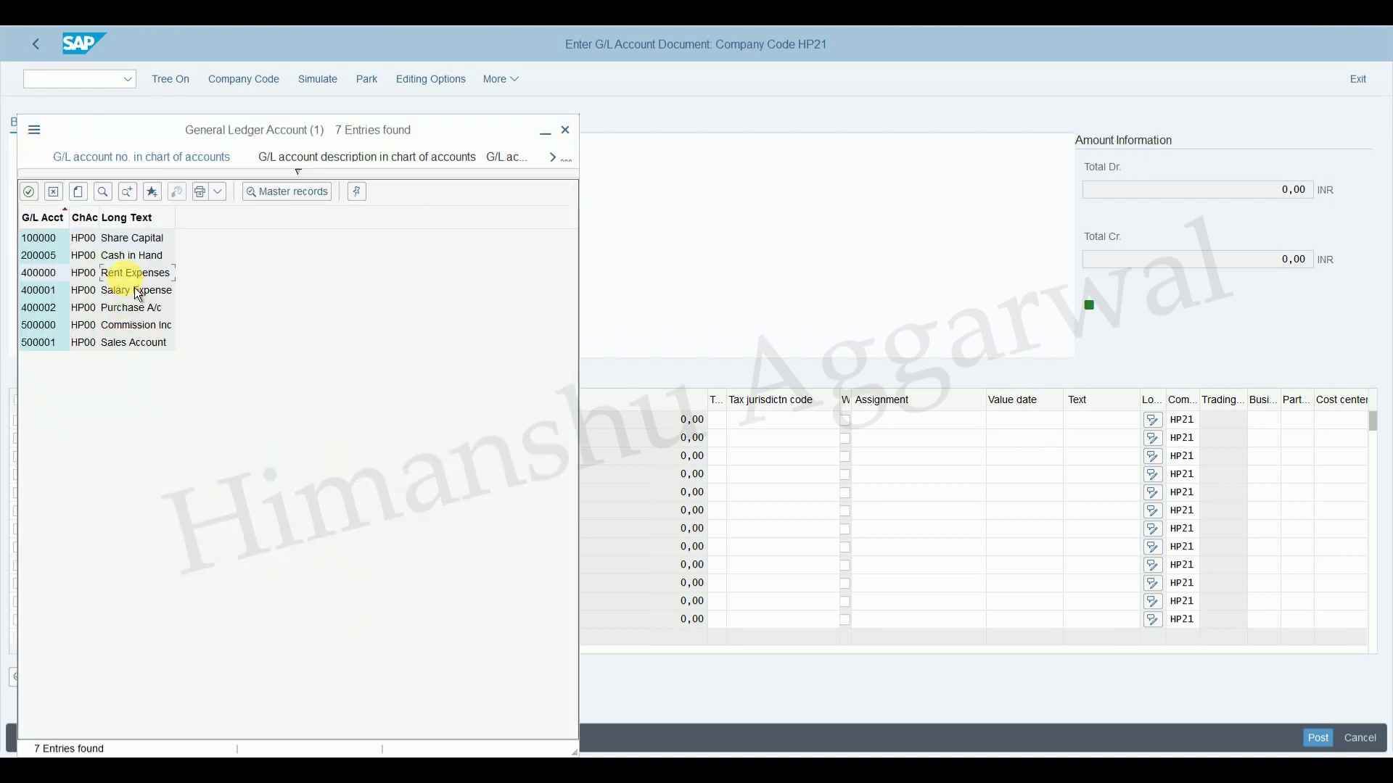
{"action": "left_click", "coordinate": [99, 436]}
{"action": "type", "text": "0"}
{"action": "left_click", "coordinate": [94, 462]}
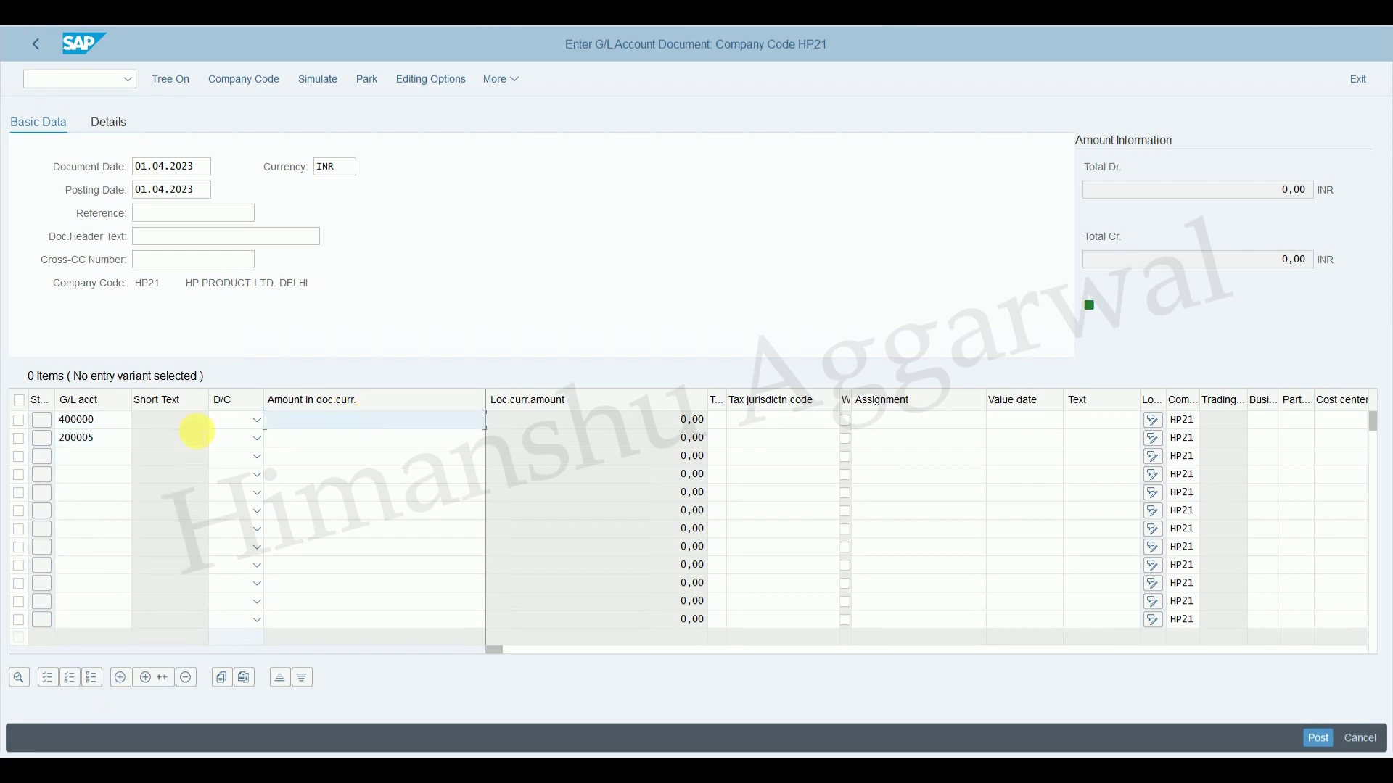
Set the Rent Expenses line to Debit and the Cash in Hand line to Credit.
{"action": "left_click", "coordinate": [239, 420]}
{"action": "left_click", "coordinate": [247, 469]}
{"action": "left_click", "coordinate": [255, 441]}
{"action": "left_click", "coordinate": [250, 462]}
Enter 25000 on the rent line and * as the balancing amount on the cash line, and validate the items.
{"action": "left_click", "coordinate": [451, 418]}
{"action": "type", "text": "250000"}
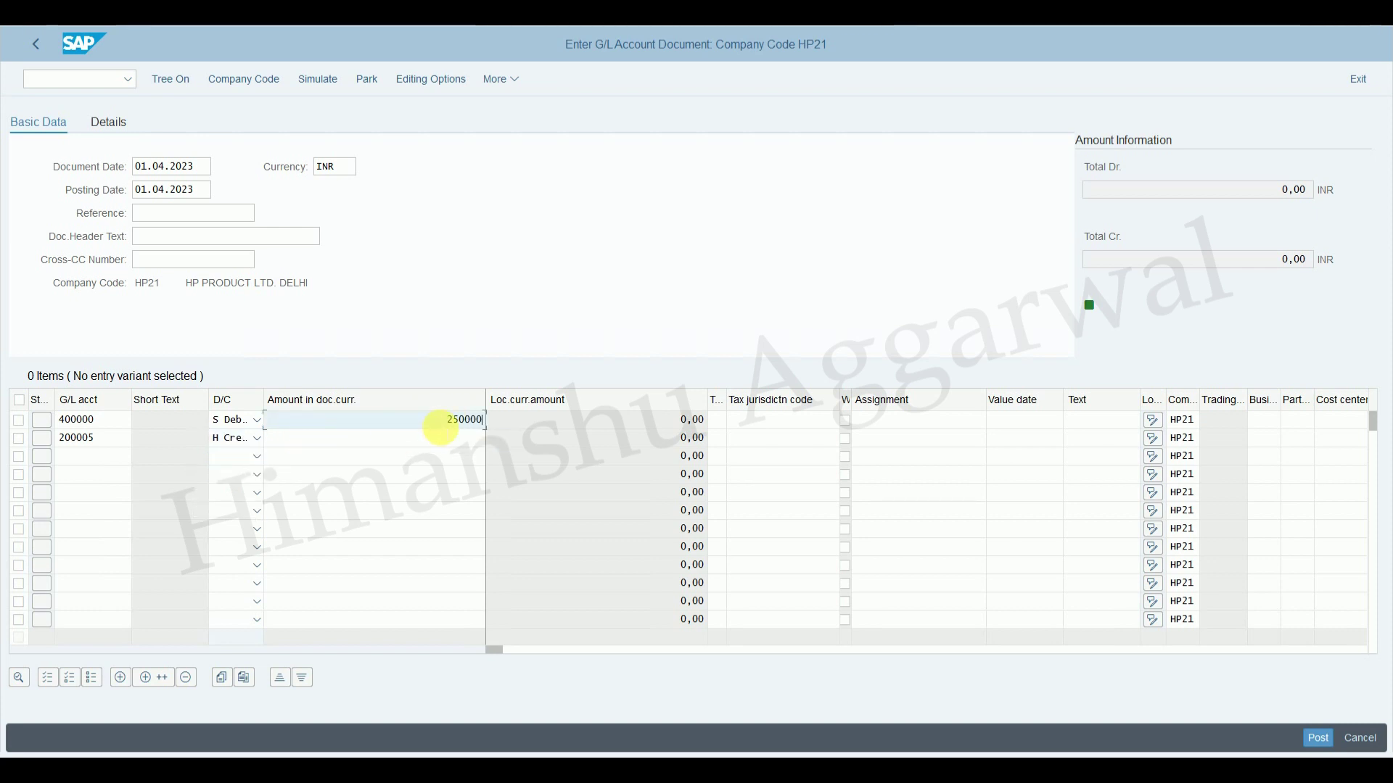
{"action": "key", "text": "BackSpace"}
{"action": "left_click", "coordinate": [459, 438]}
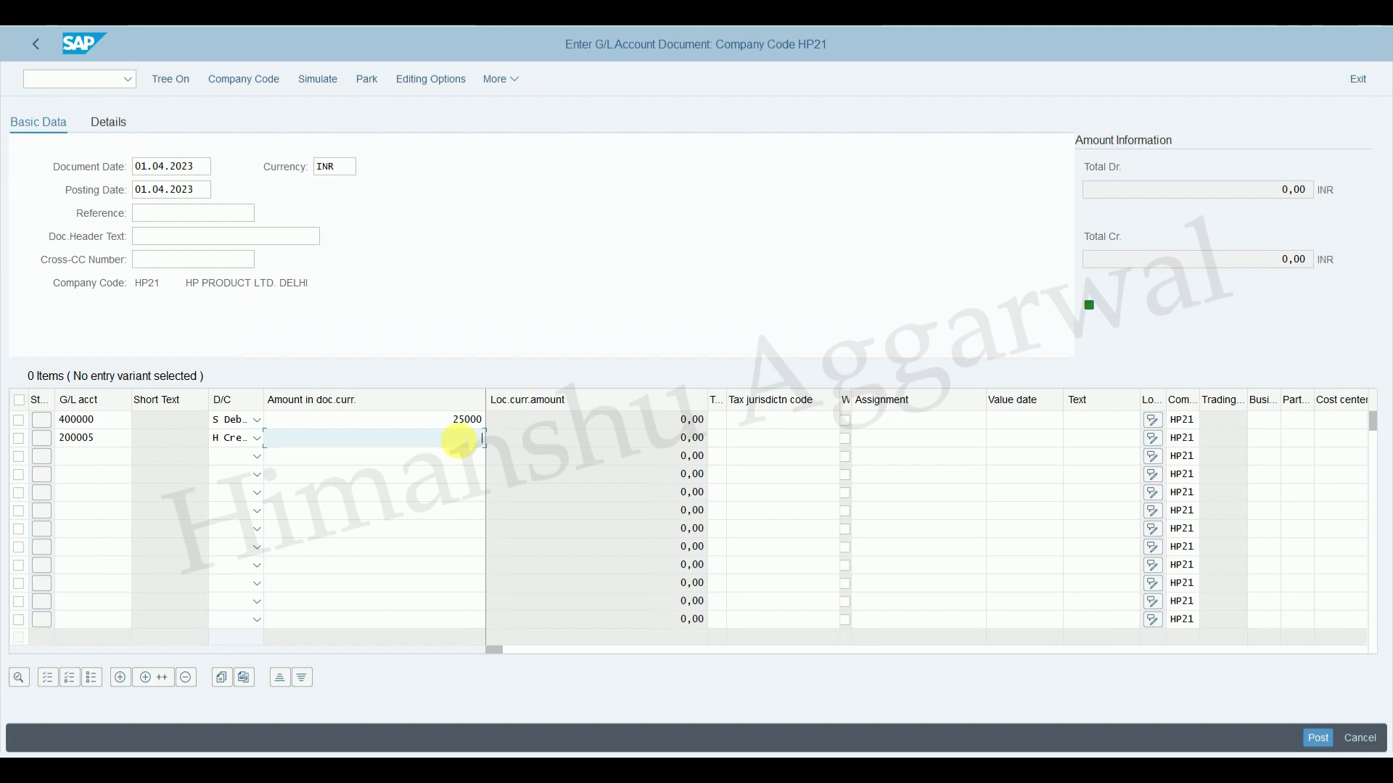
{"action": "type", "text": "*"}
{"action": "key", "text": "Tab"}
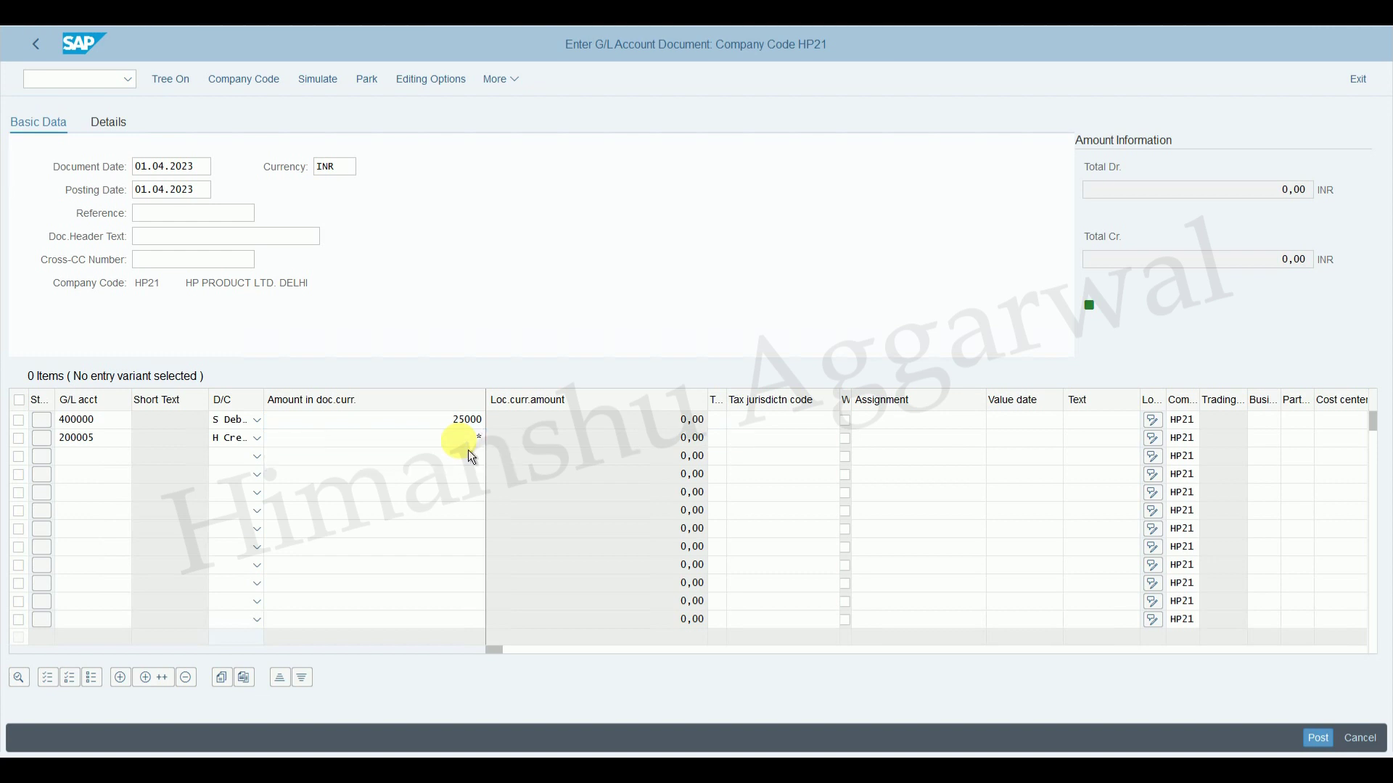
{"action": "key", "text": "Return"}
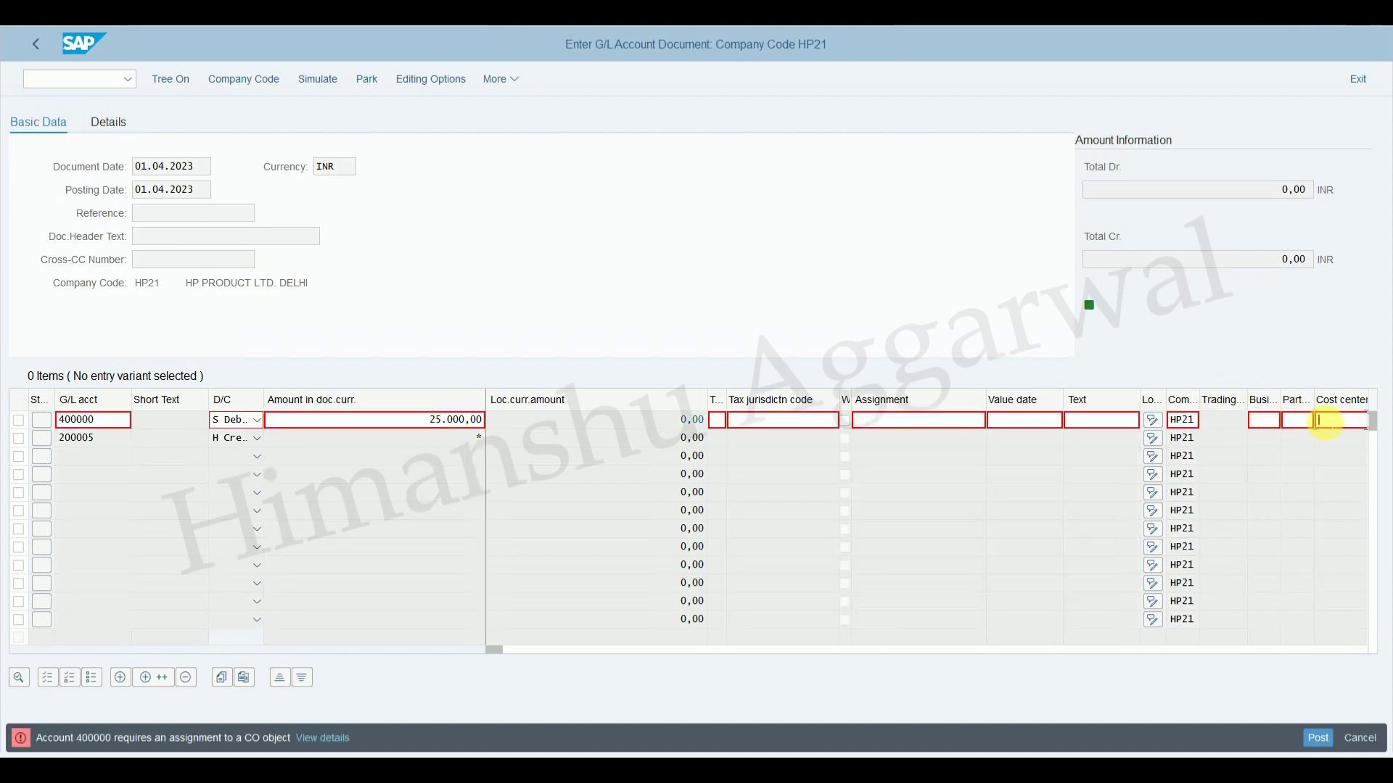
Assign cost center HR to the Rent Expenses line and post the document.
{"action": "left_click", "coordinate": [1326, 421]}
{"action": "type", "text": "hr"}
{"action": "key", "text": "Return"}
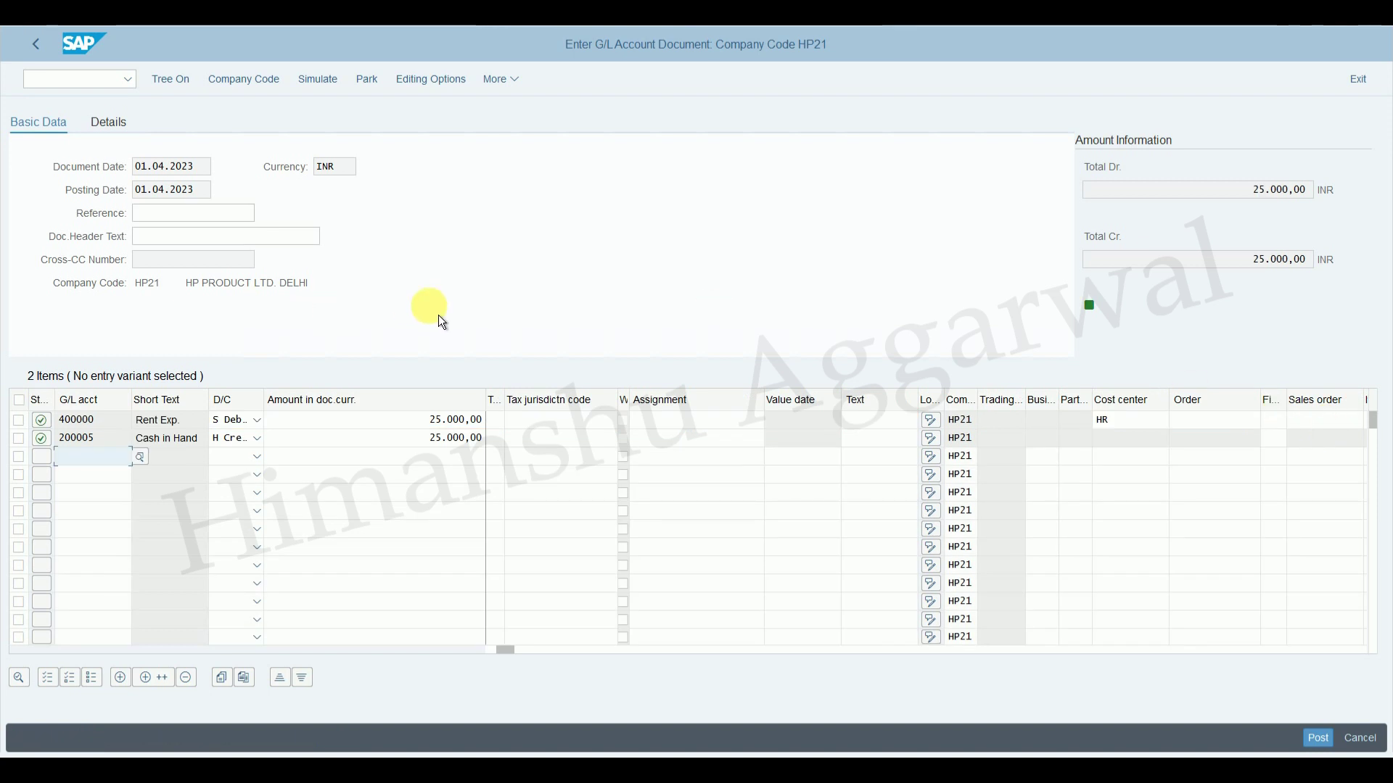
{"action": "left_click", "coordinate": [1318, 738]}
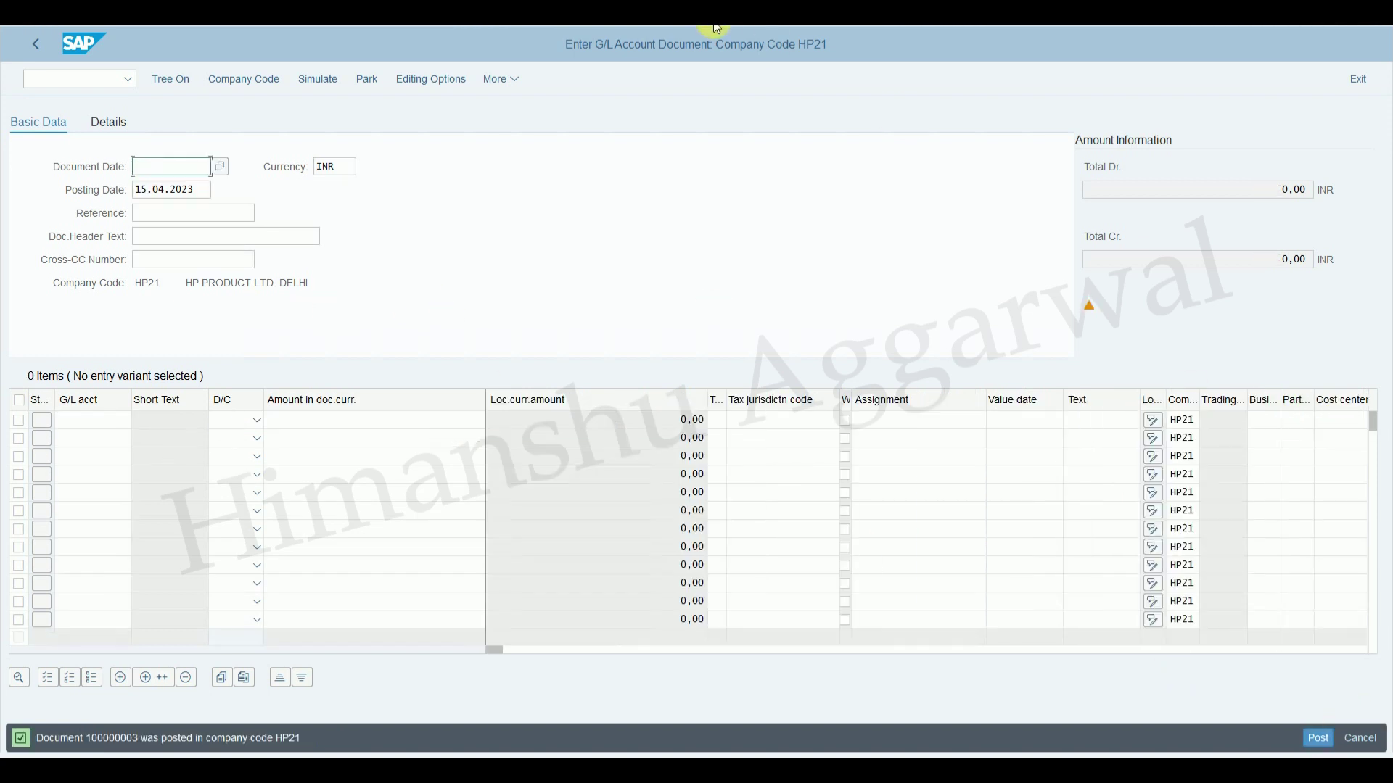
Check the amount and document currency of the Paid Salary in Cash example in Excel, and return to SAP.
{"action": "key", "text": "alt+Tab"}
{"action": "left_click", "coordinate": [175, 652]}
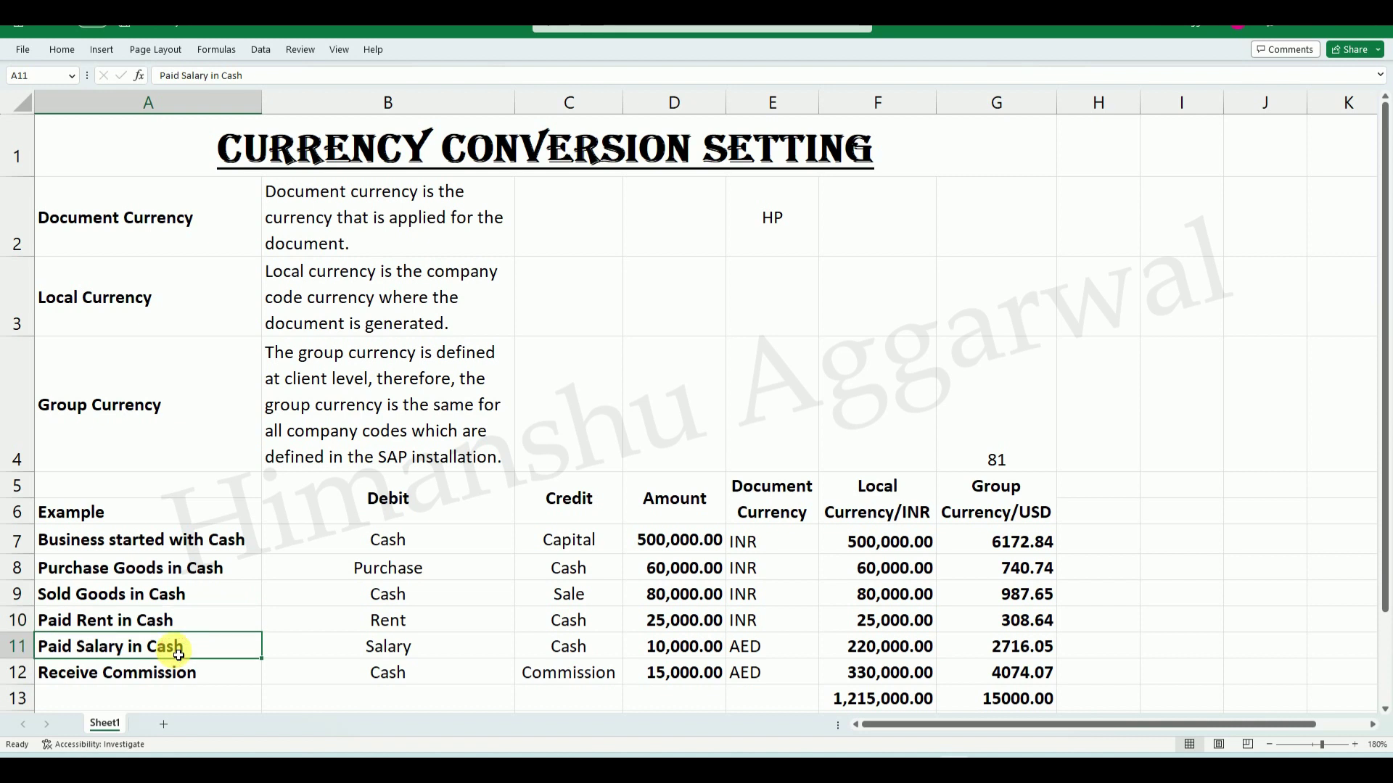
{"action": "left_click", "coordinate": [671, 649]}
{"action": "left_click", "coordinate": [755, 656]}
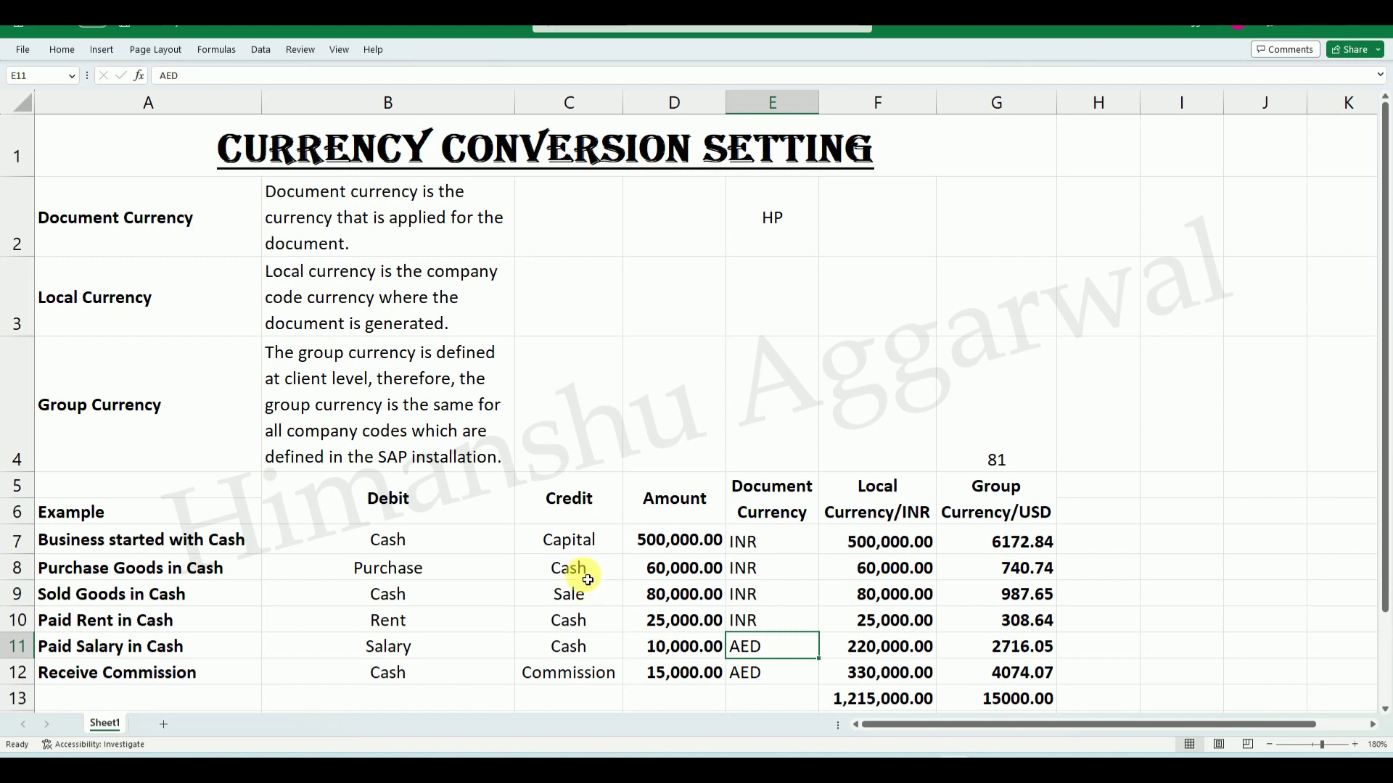
{"action": "mouse_move", "coordinate": [990, 758]}
{"action": "left_click", "coordinate": [985, 693]}
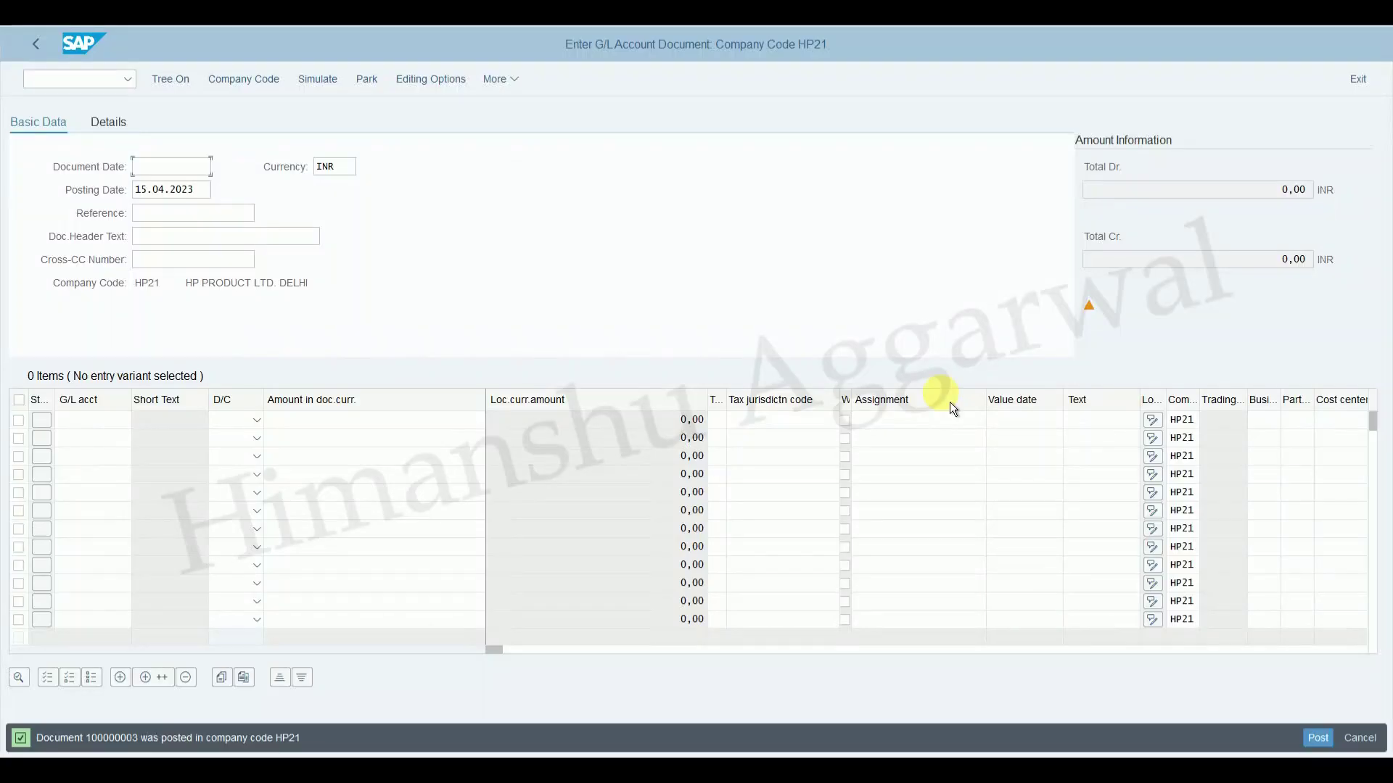
Open the currency exchange rates with transaction /nob08 and start adding new entries.
{"action": "left_click", "coordinate": [103, 77]}
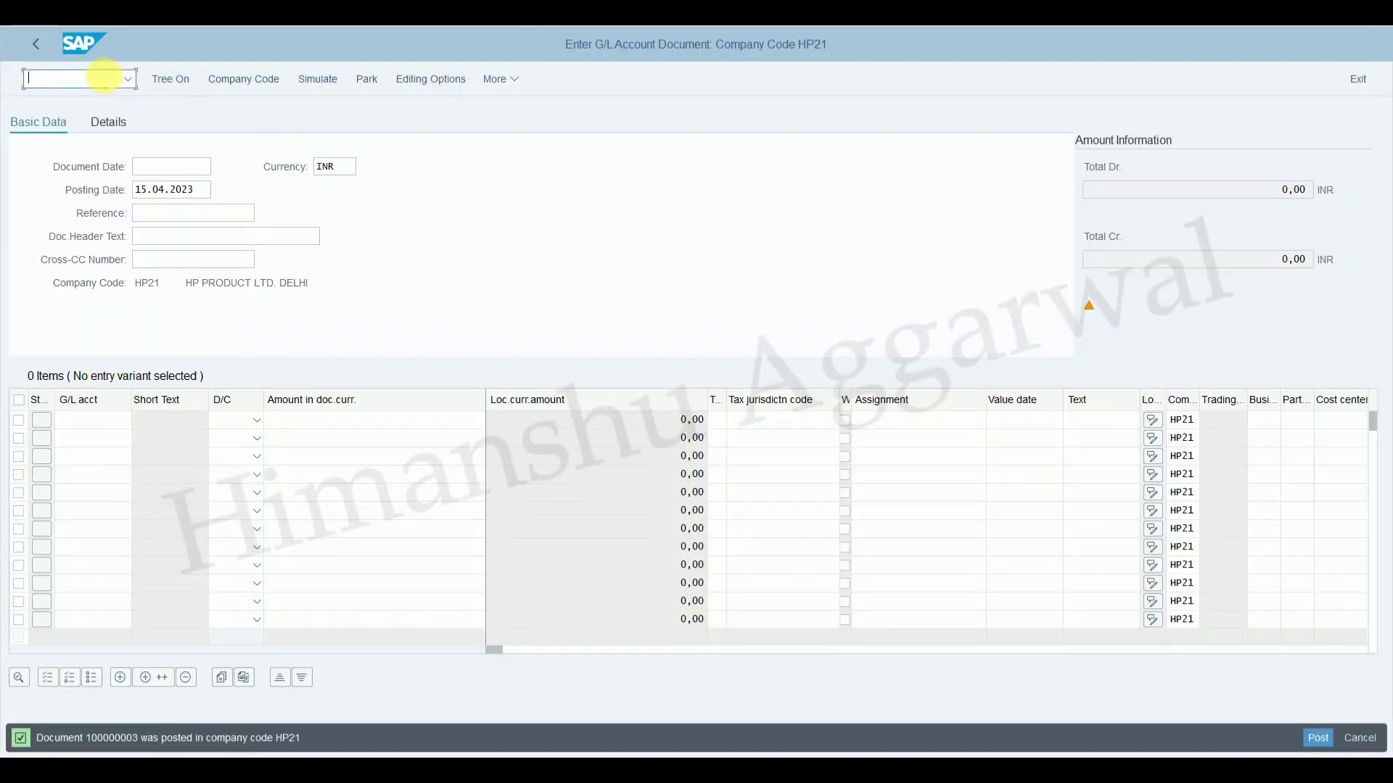
{"action": "type", "text": "/nob08"}
{"action": "key", "text": "Return"}
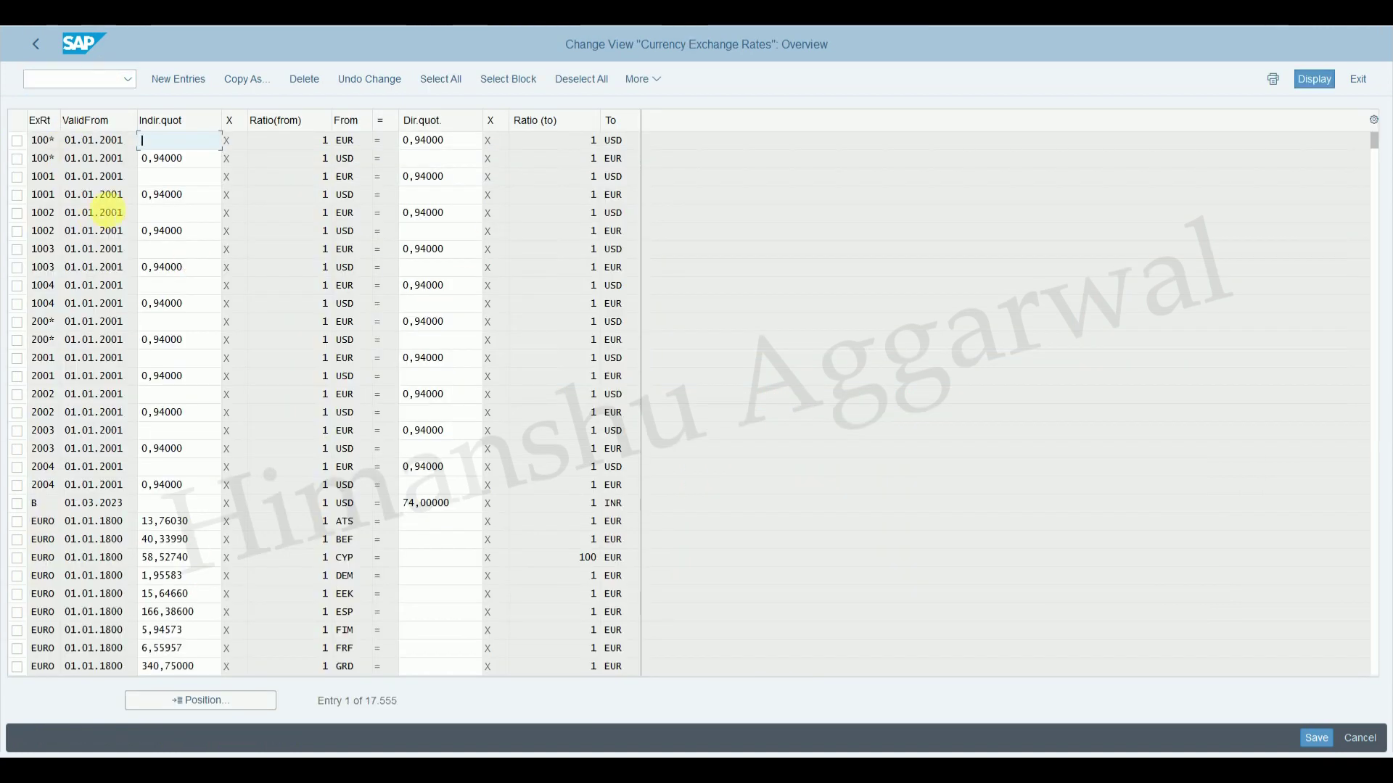
{"action": "left_click", "coordinate": [178, 79]}
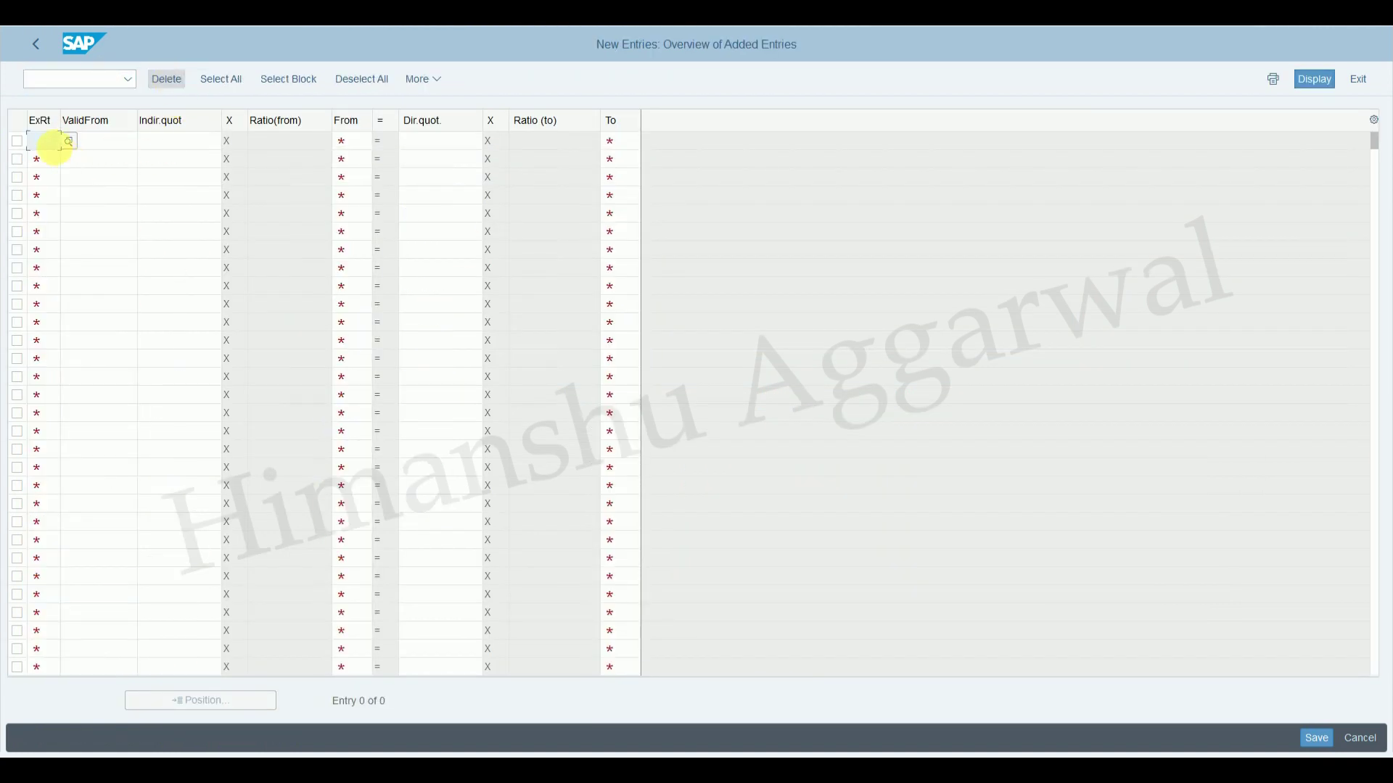
Set the new exchange rate's type to M (standard translation at average rate) and its valid-from date to 01.04.2023.
{"action": "type", "text": "m"}
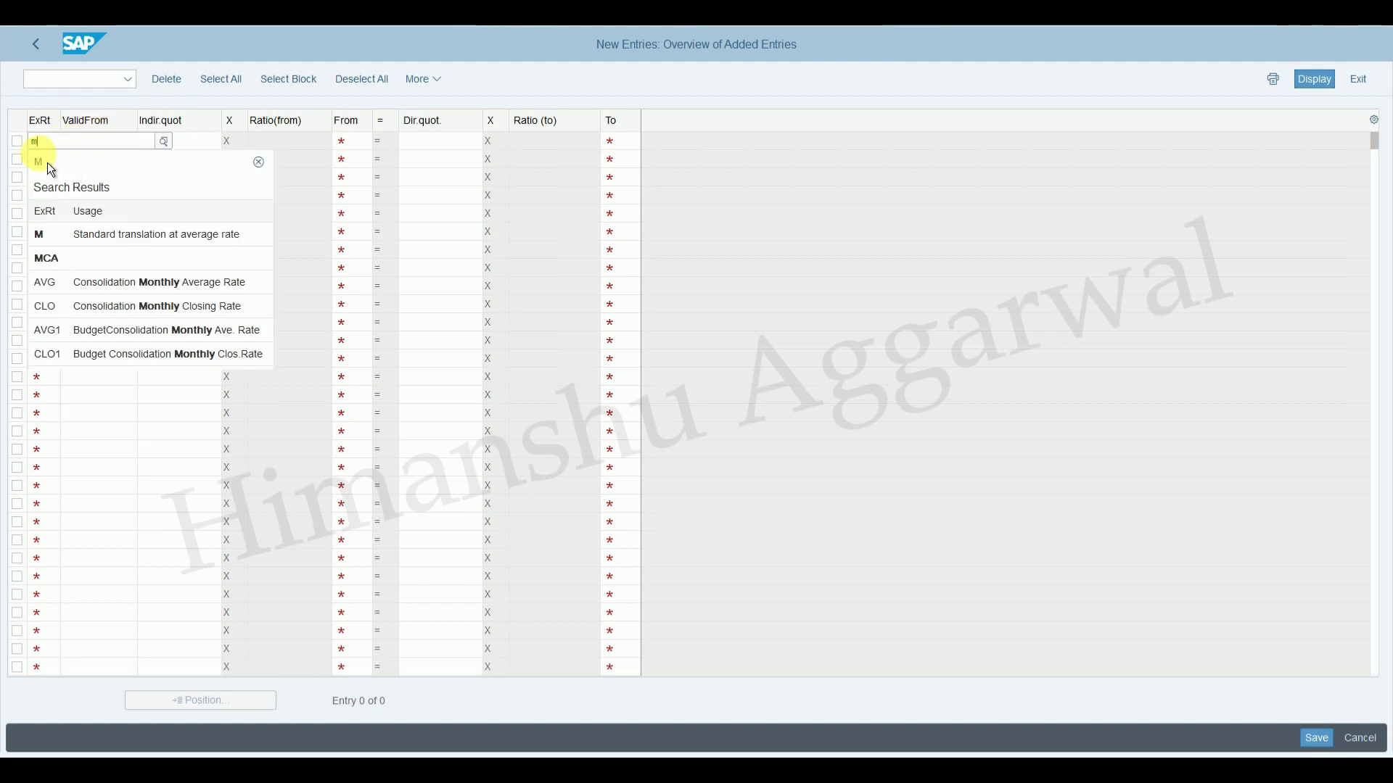
{"action": "left_click", "coordinate": [115, 233]}
{"action": "left_click", "coordinate": [125, 139]}
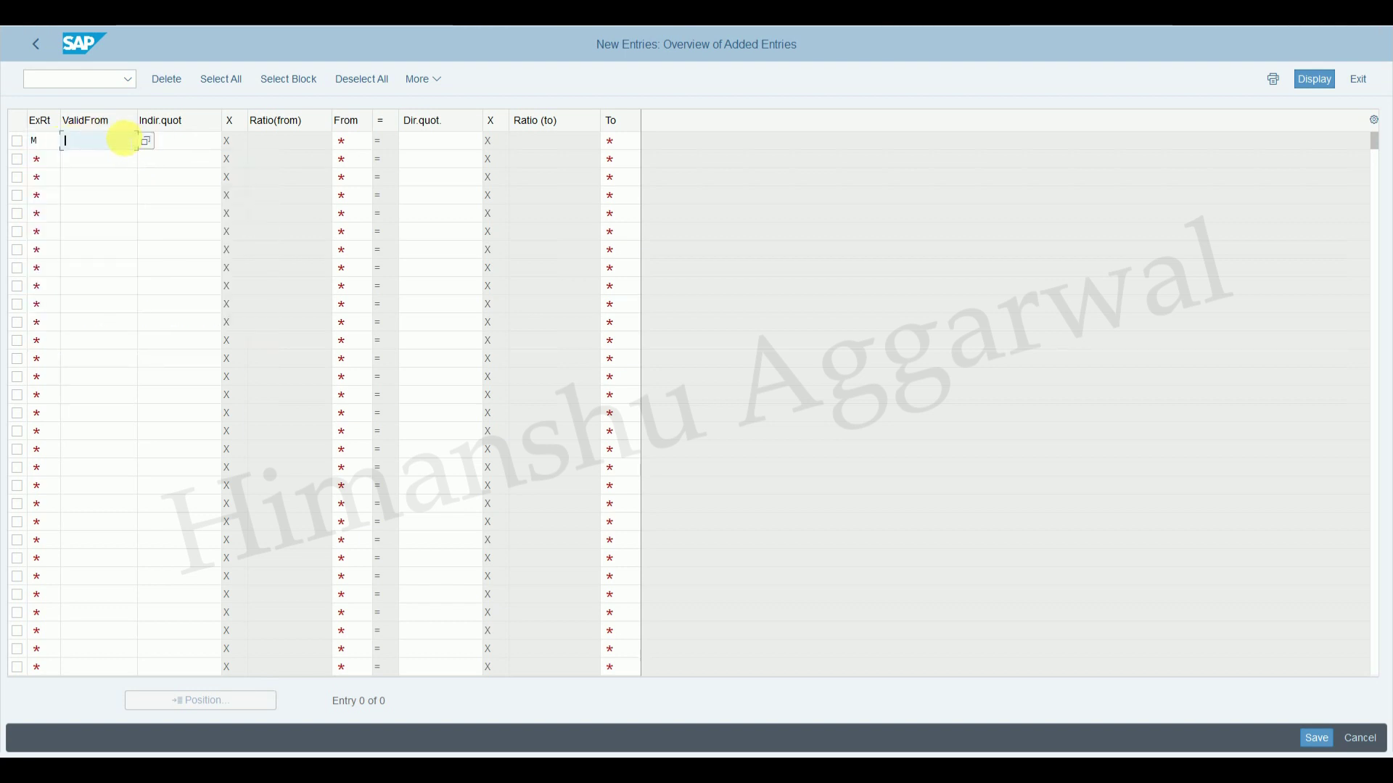
{"action": "type", "text": "01.04.2023"}
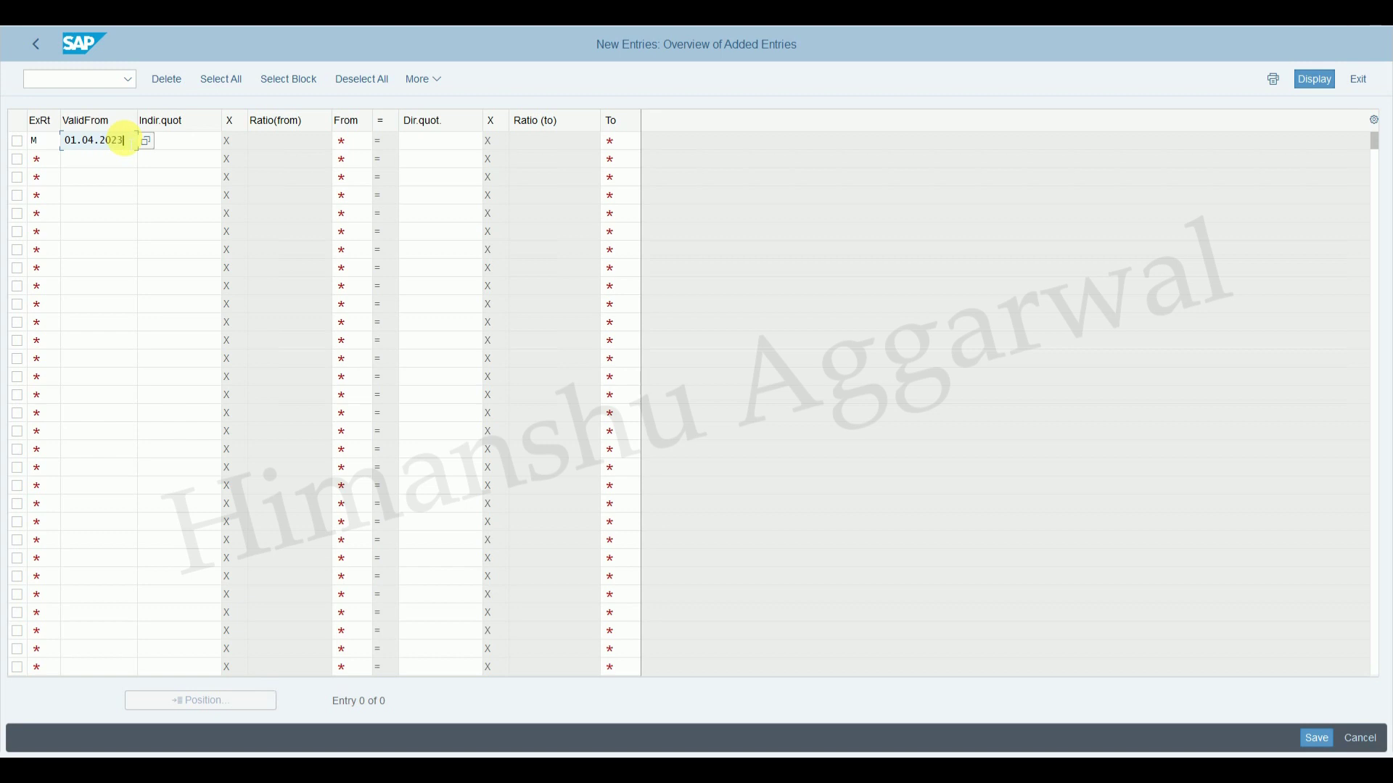
Check the document currency in Excel, and set the new exchange rate's From currency to AED and To currency to INR.
{"action": "left_click", "coordinate": [363, 141]}
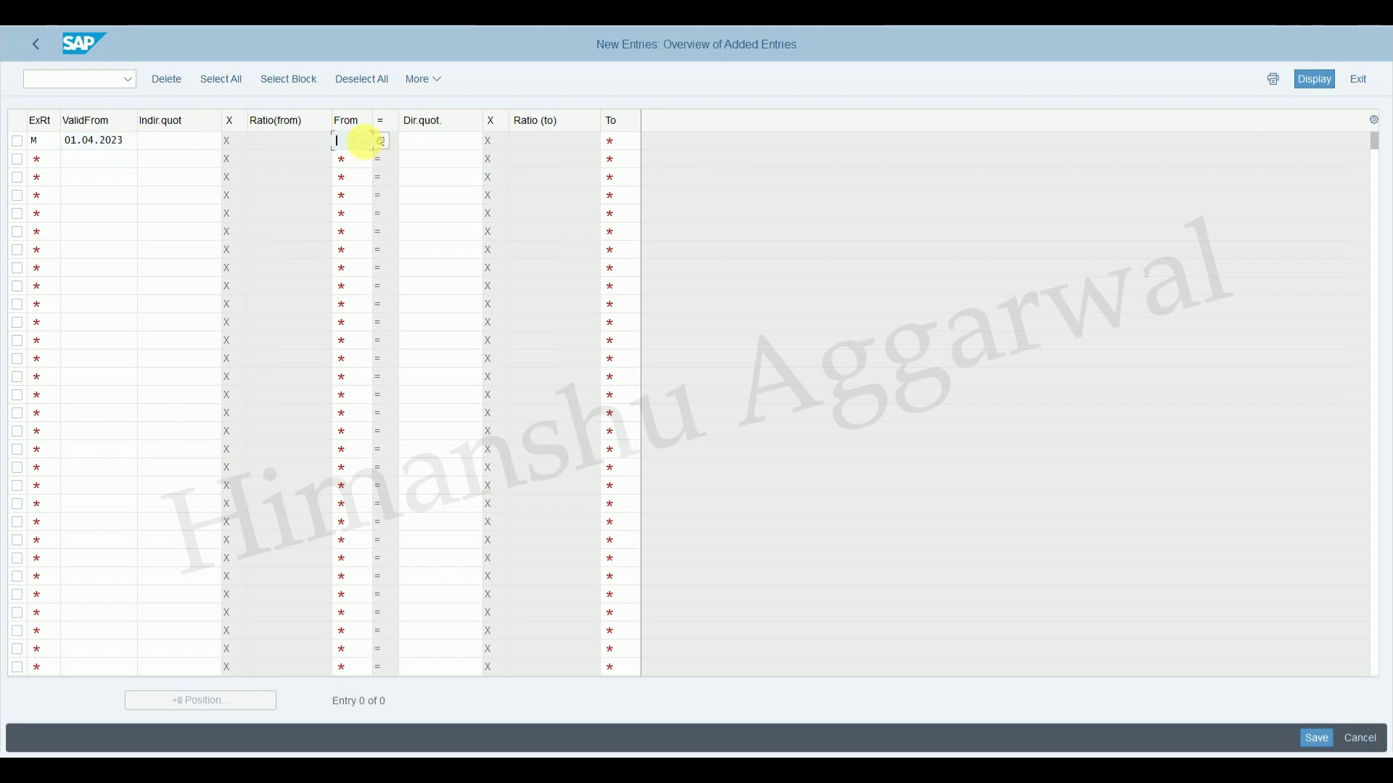
{"action": "key", "text": "alt+Tab"}
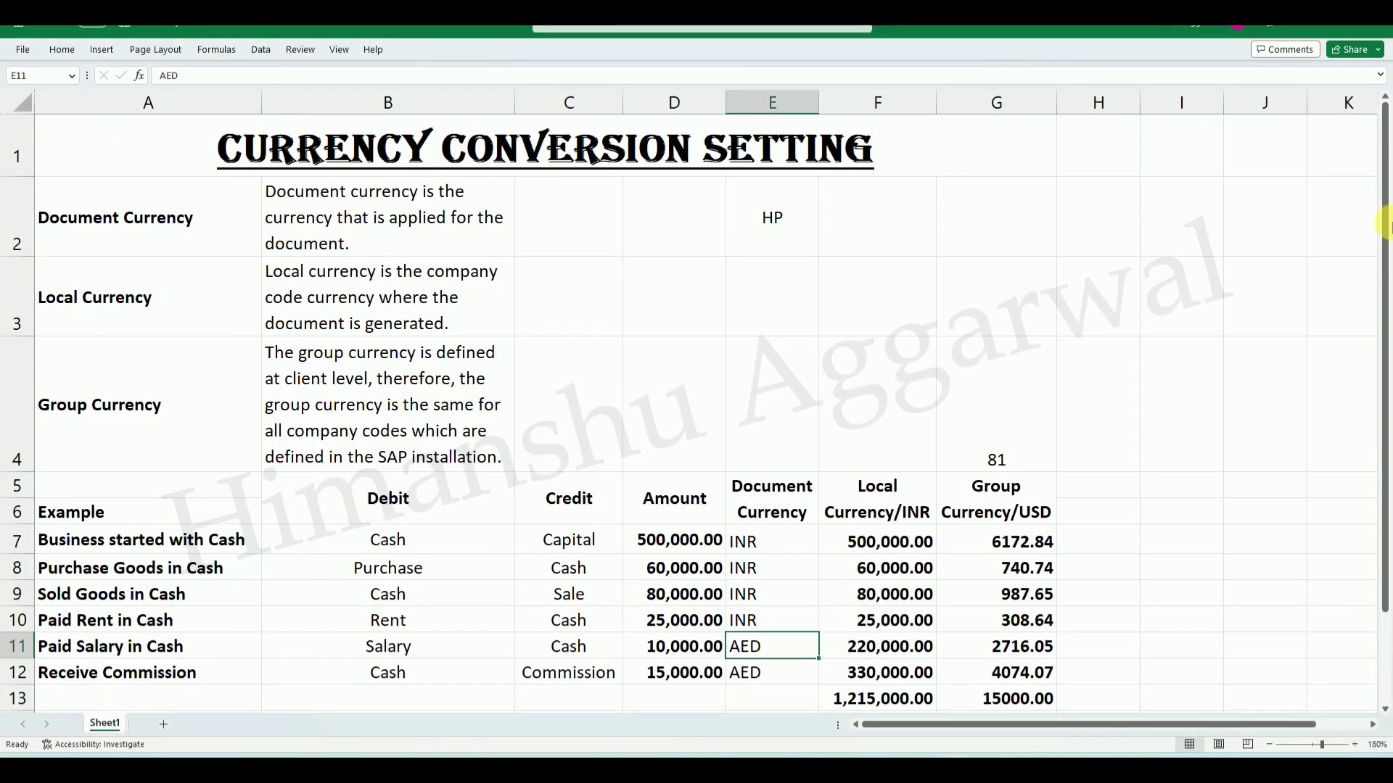
{"action": "left_click_drag", "start_coordinate": [1386, 227], "coordinate": [1380, 323]}
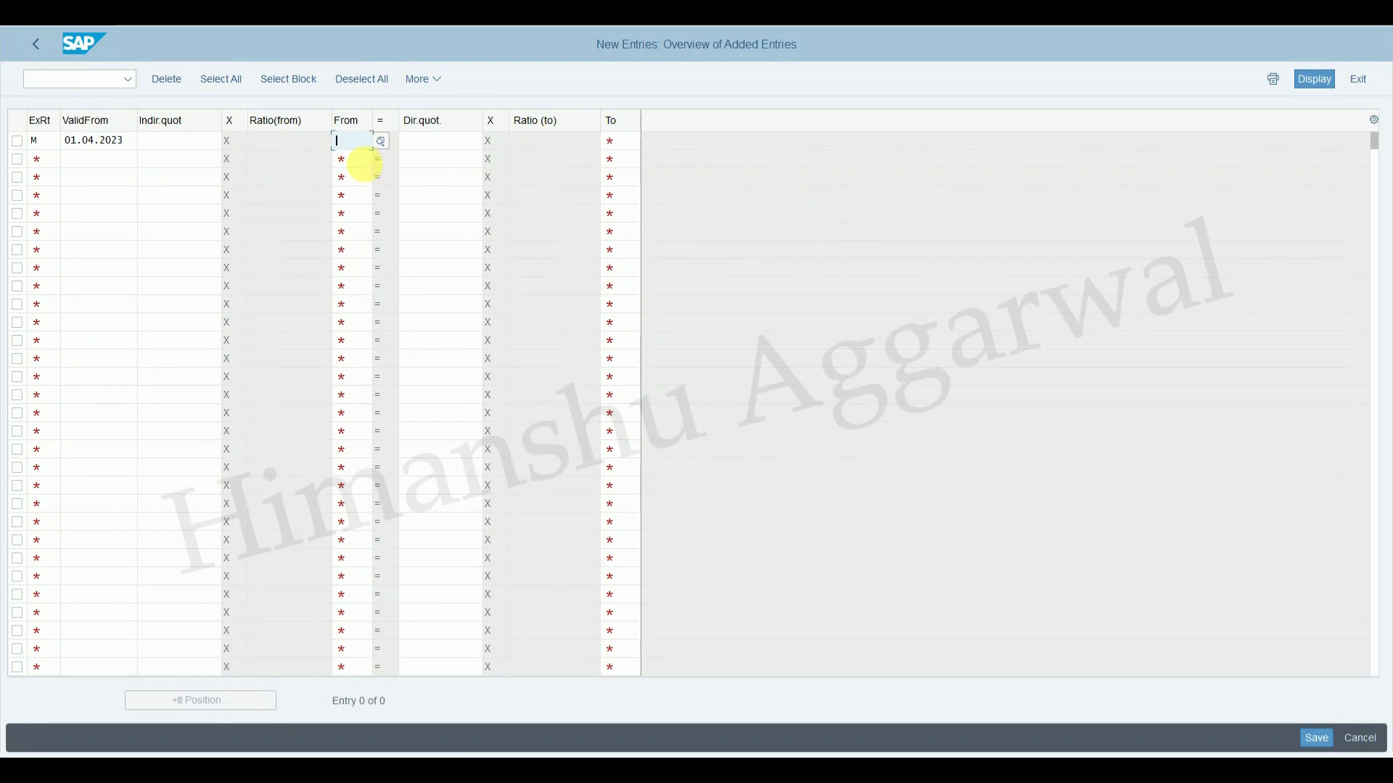
{"action": "type", "text": "AED"}
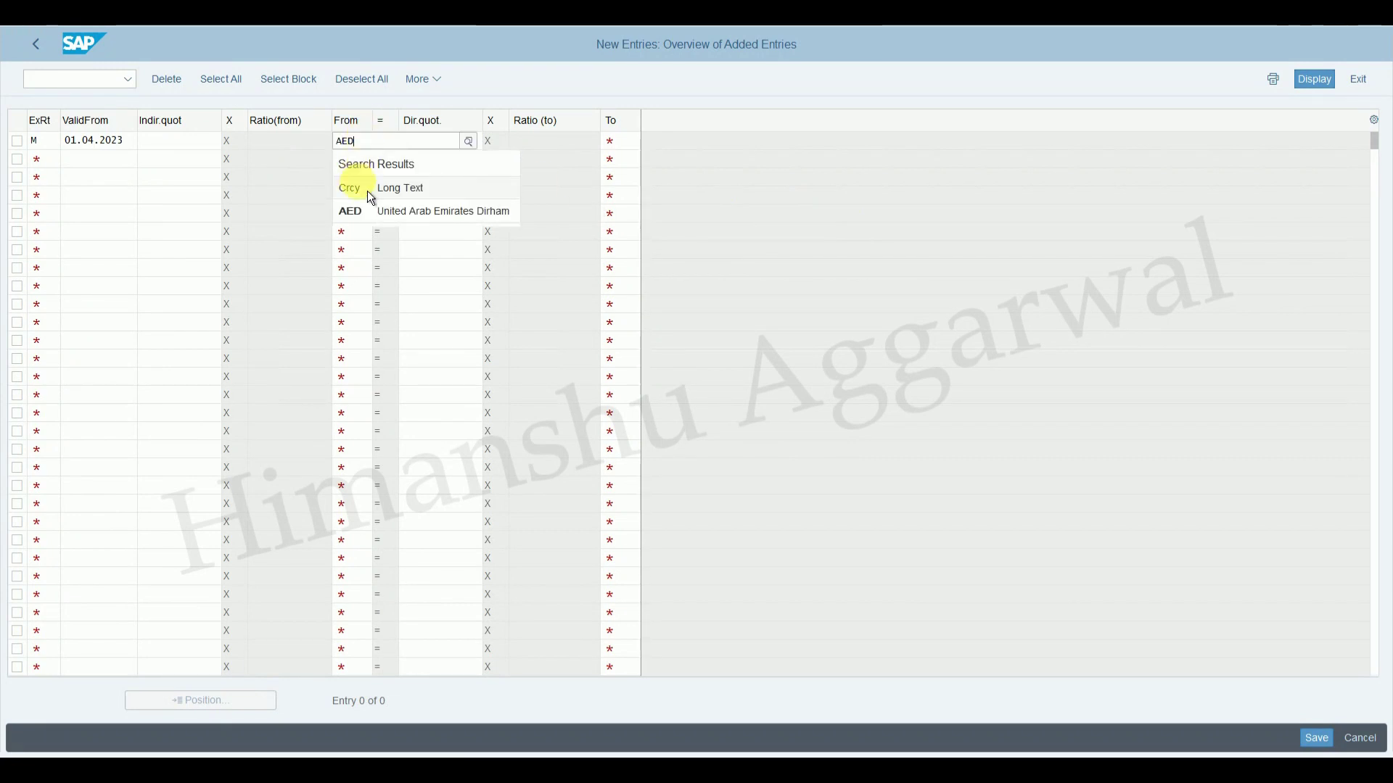
{"action": "left_click", "coordinate": [390, 219]}
{"action": "left_click", "coordinate": [613, 140]}
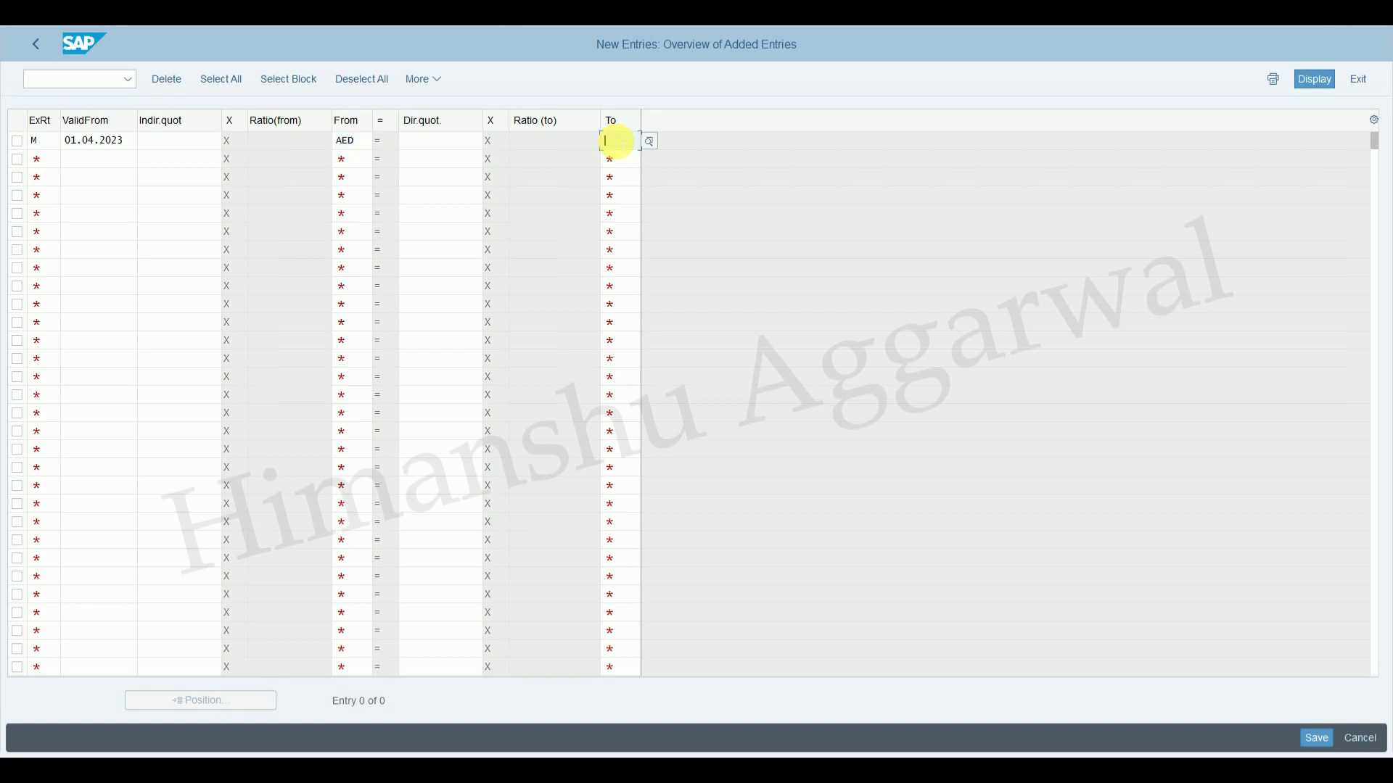
{"action": "type", "text": "INR"}
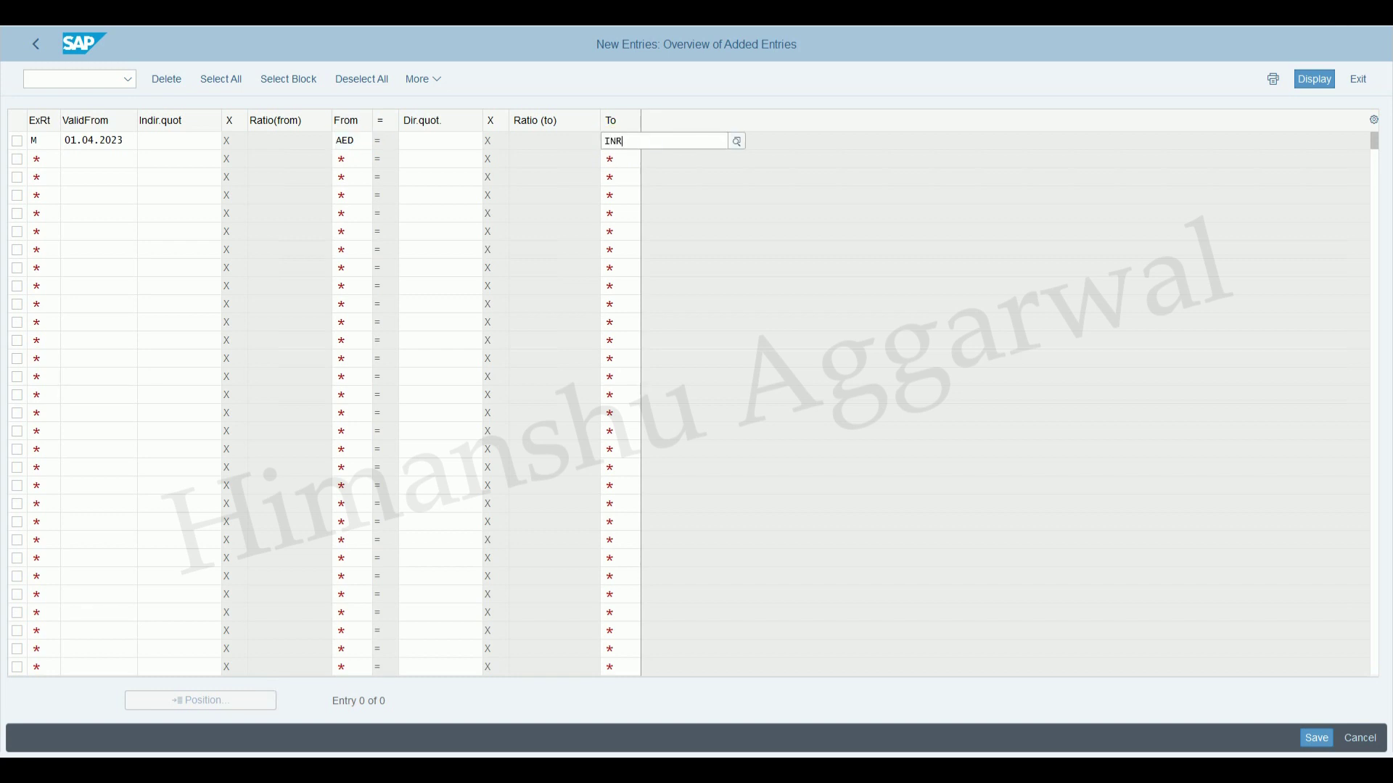
Set the direct quotation of the AED to INR exchange rate to 22.
{"action": "left_click", "coordinate": [432, 141]}
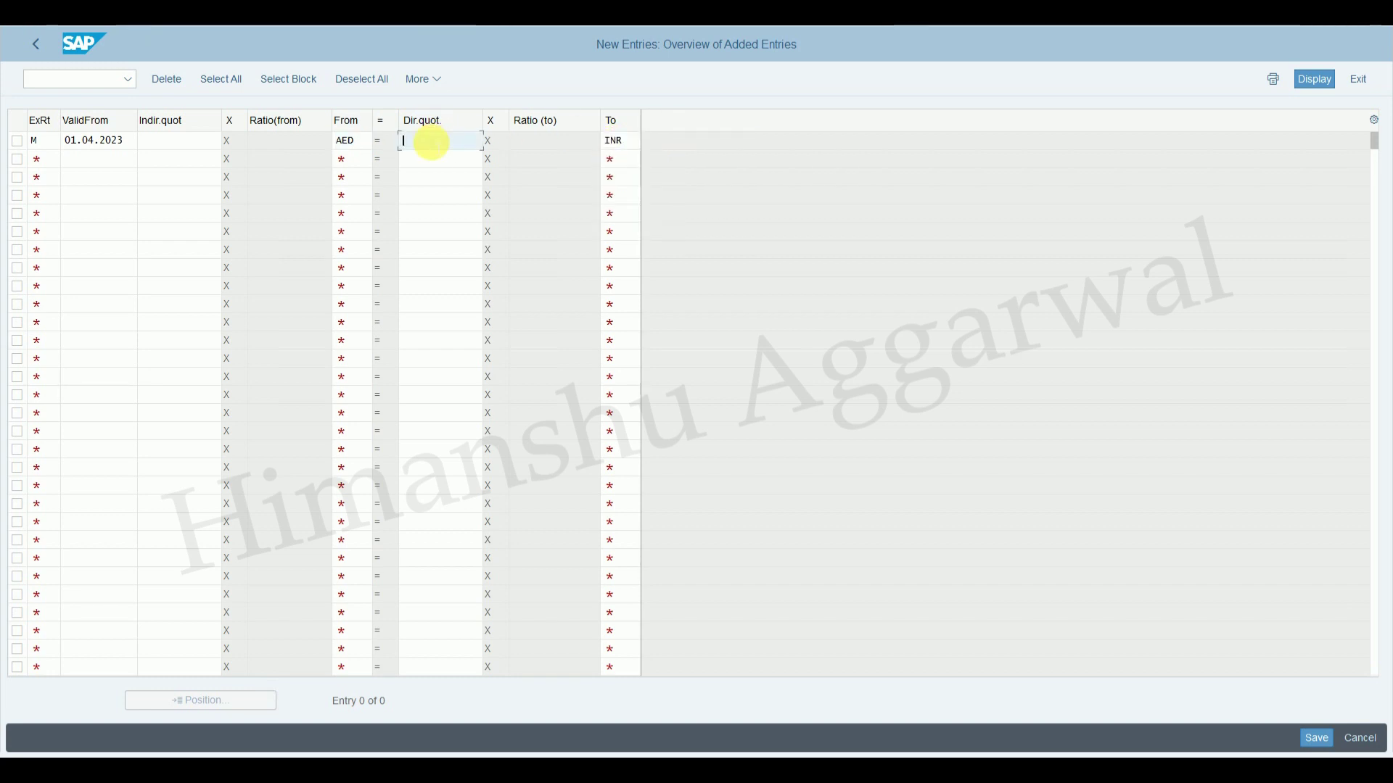
{"action": "type", "text": "22"}
{"action": "key", "text": "Return"}
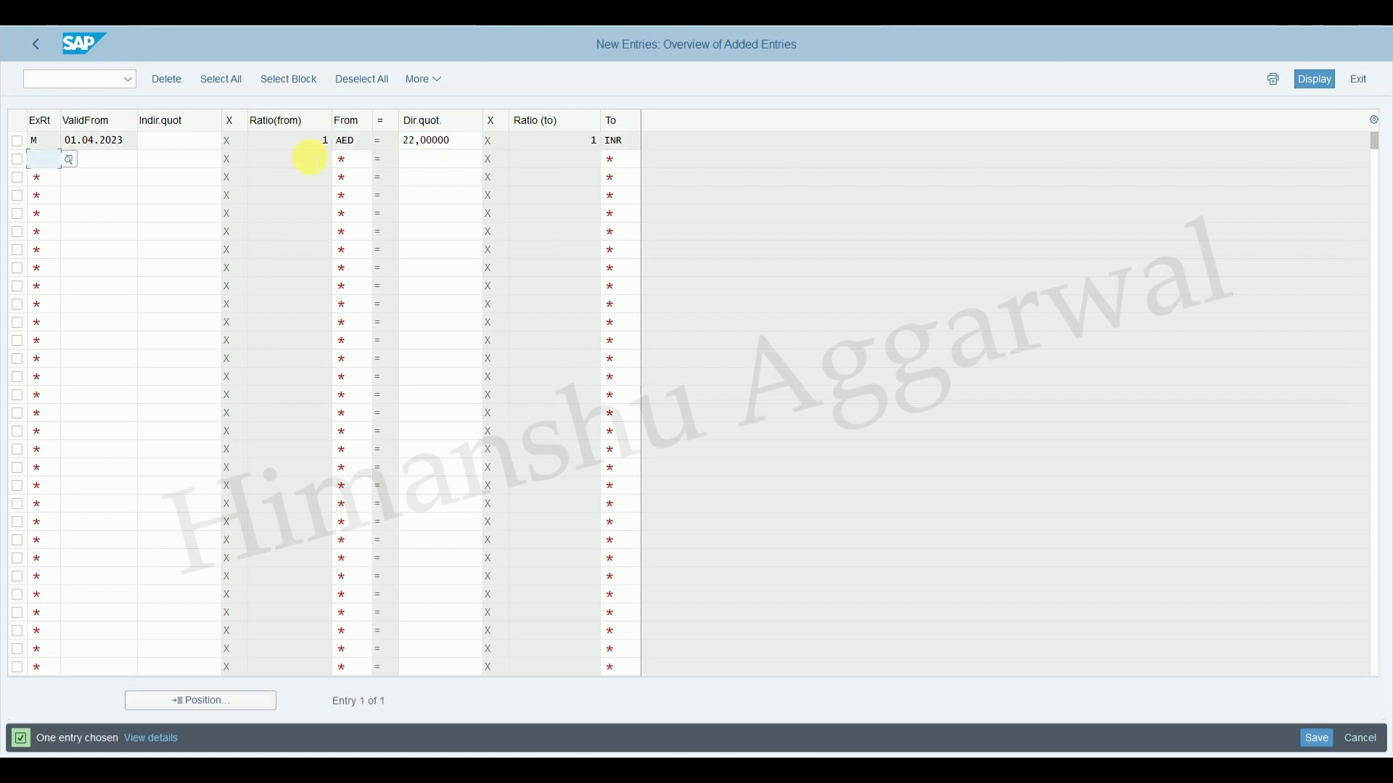
Add a second exchange rate entry of type M valid from 01.04.2023.
{"action": "left_click", "coordinate": [121, 158]}
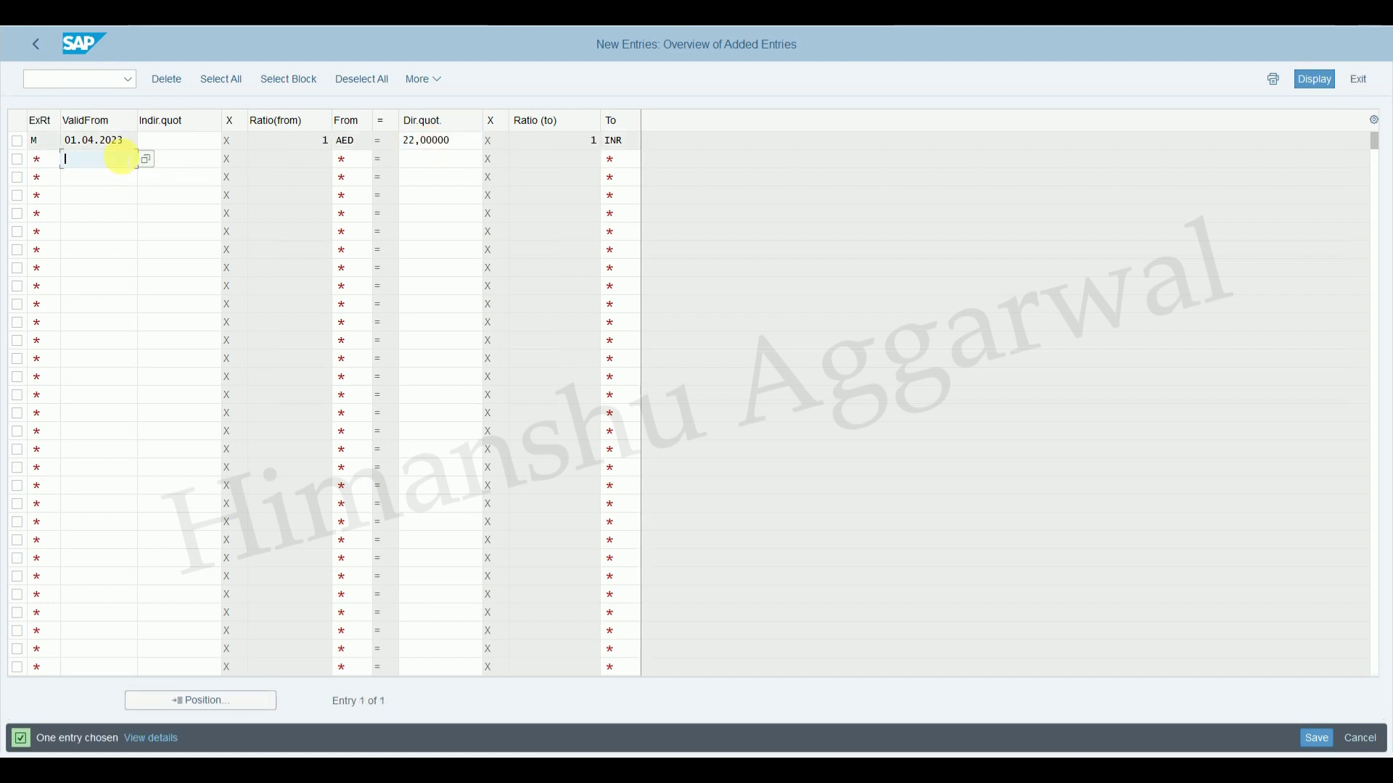
{"action": "left_click", "coordinate": [45, 160]}
{"action": "type", "text": "M"}
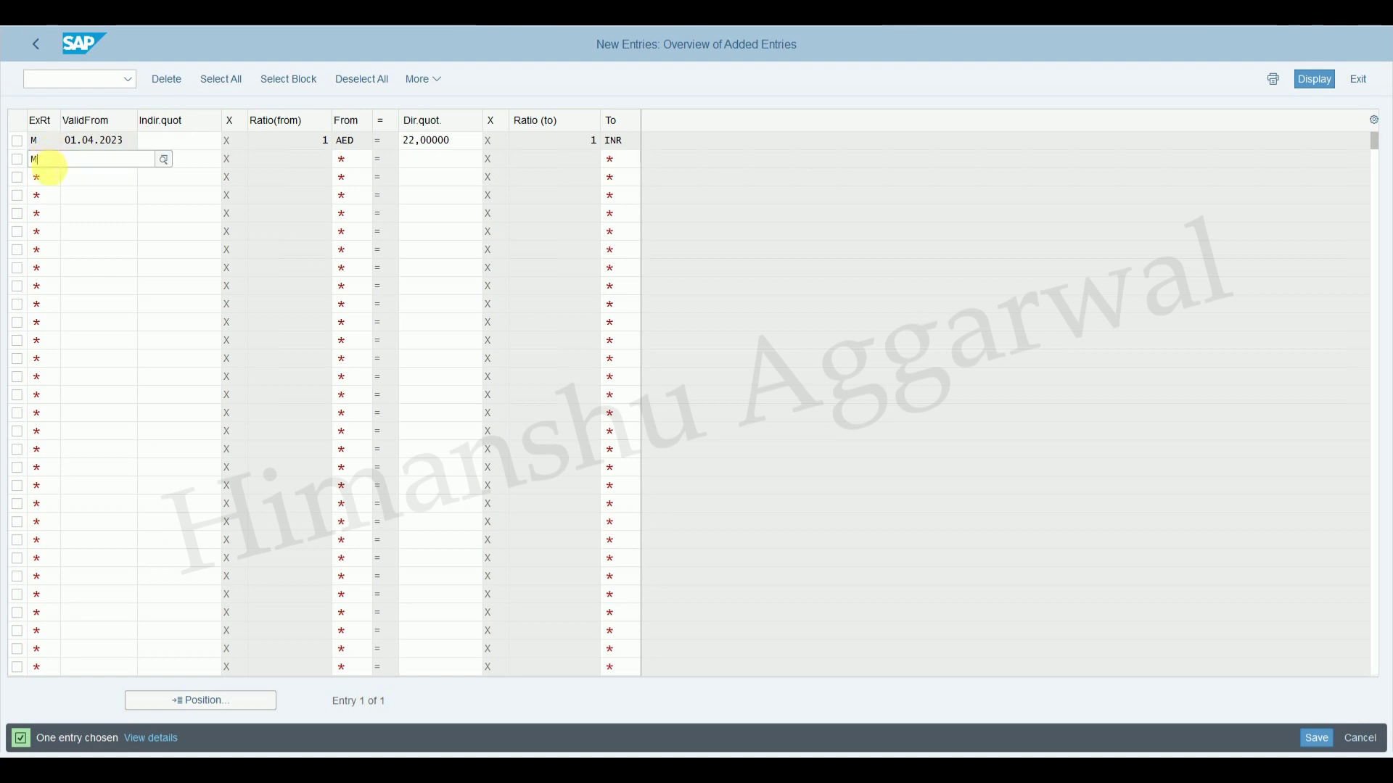
{"action": "left_click", "coordinate": [95, 258]}
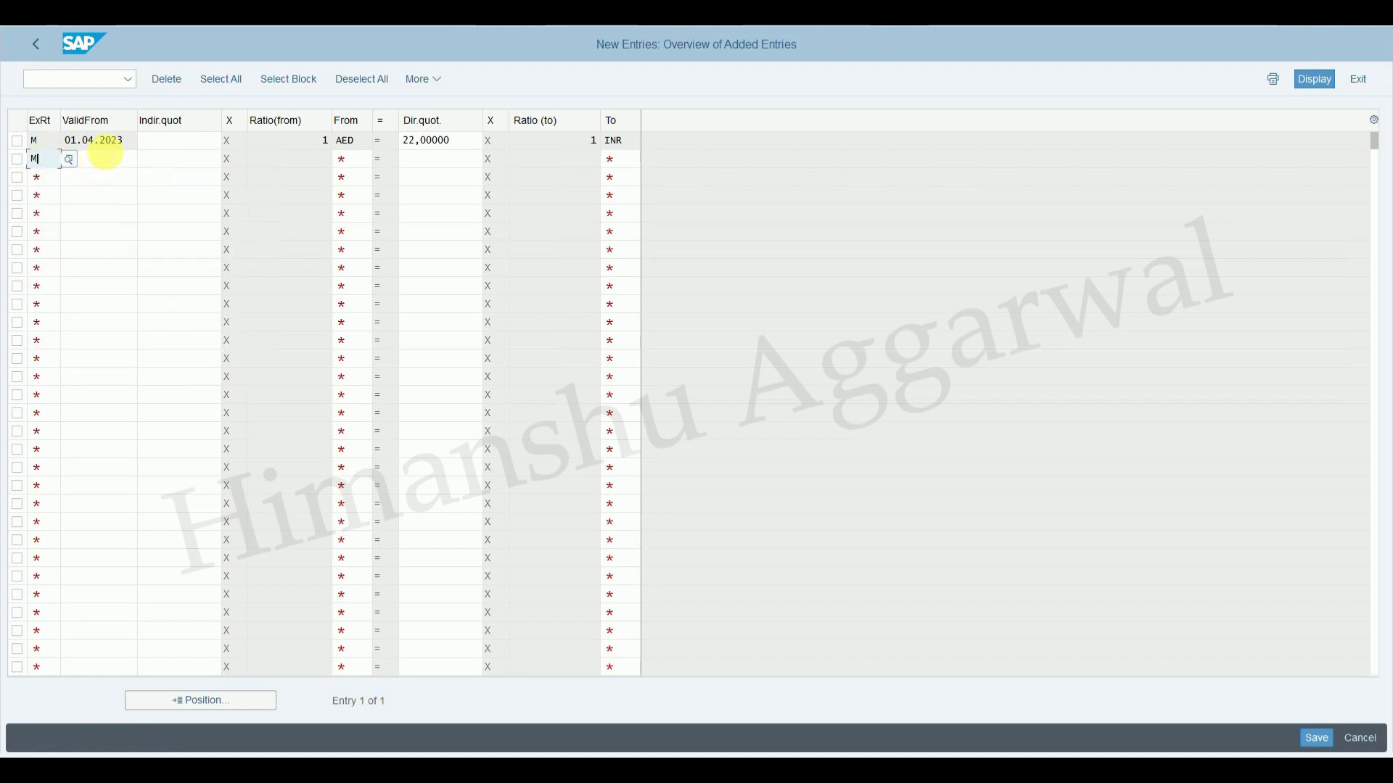
{"action": "left_click", "coordinate": [112, 159]}
{"action": "type", "text": "01"}
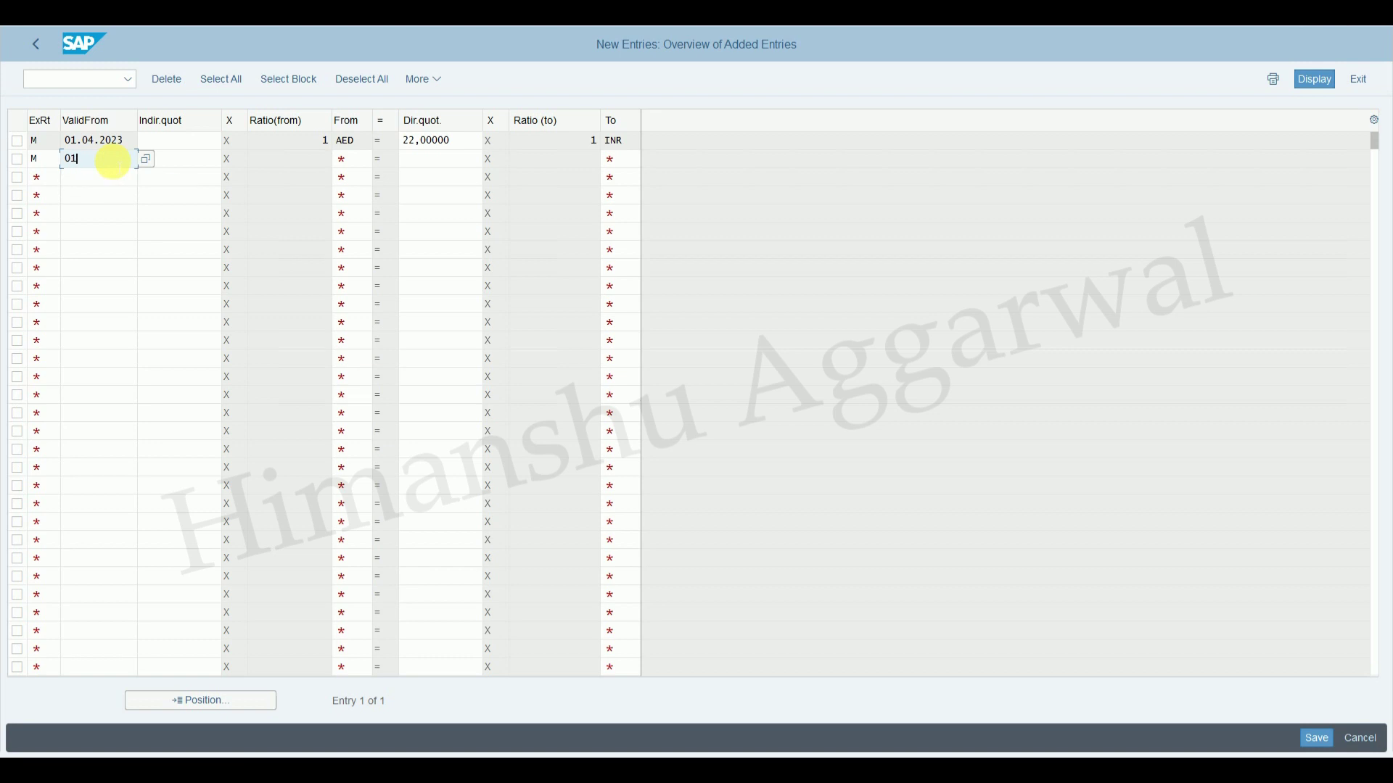
{"action": "type", "text": ".04.2023"}
Set the second exchange rate's From currency to INR and To currency to AED.
{"action": "left_click", "coordinate": [363, 158]}
{"action": "type", "text": "INR"}
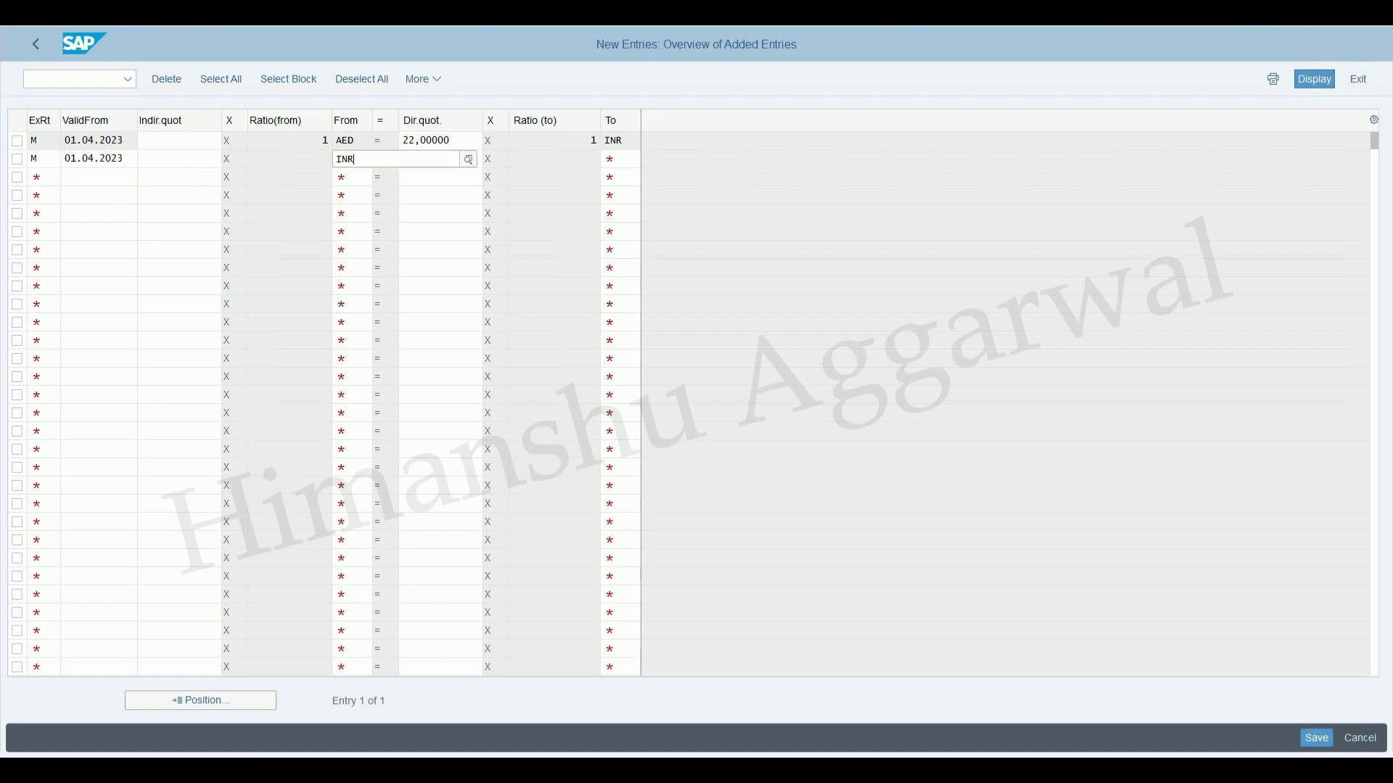
{"action": "left_click", "coordinate": [623, 159]}
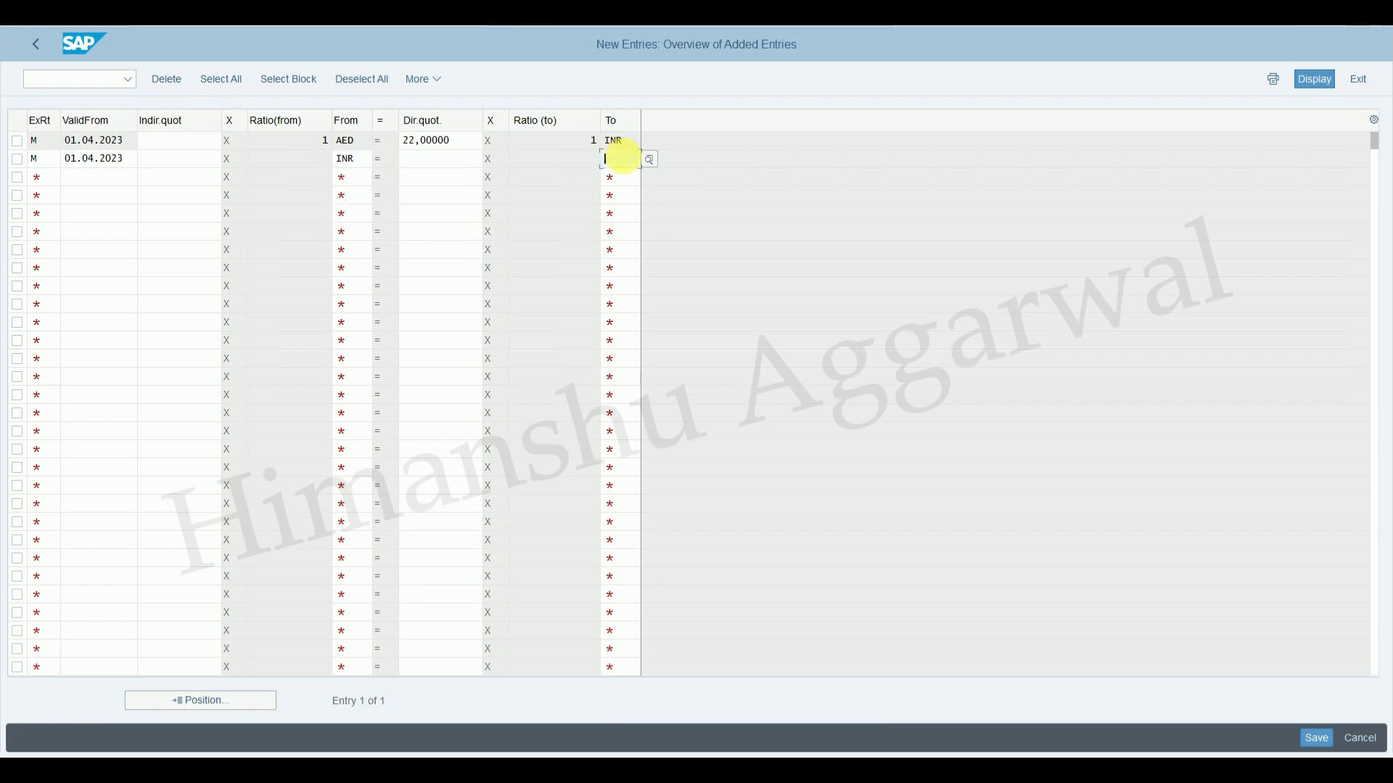
{"action": "type", "text": "AED"}
Set the indirect quotation of the INR to AED rate to 22, save both new entries and return to the exchange rate overview.
{"action": "left_click", "coordinate": [189, 158]}
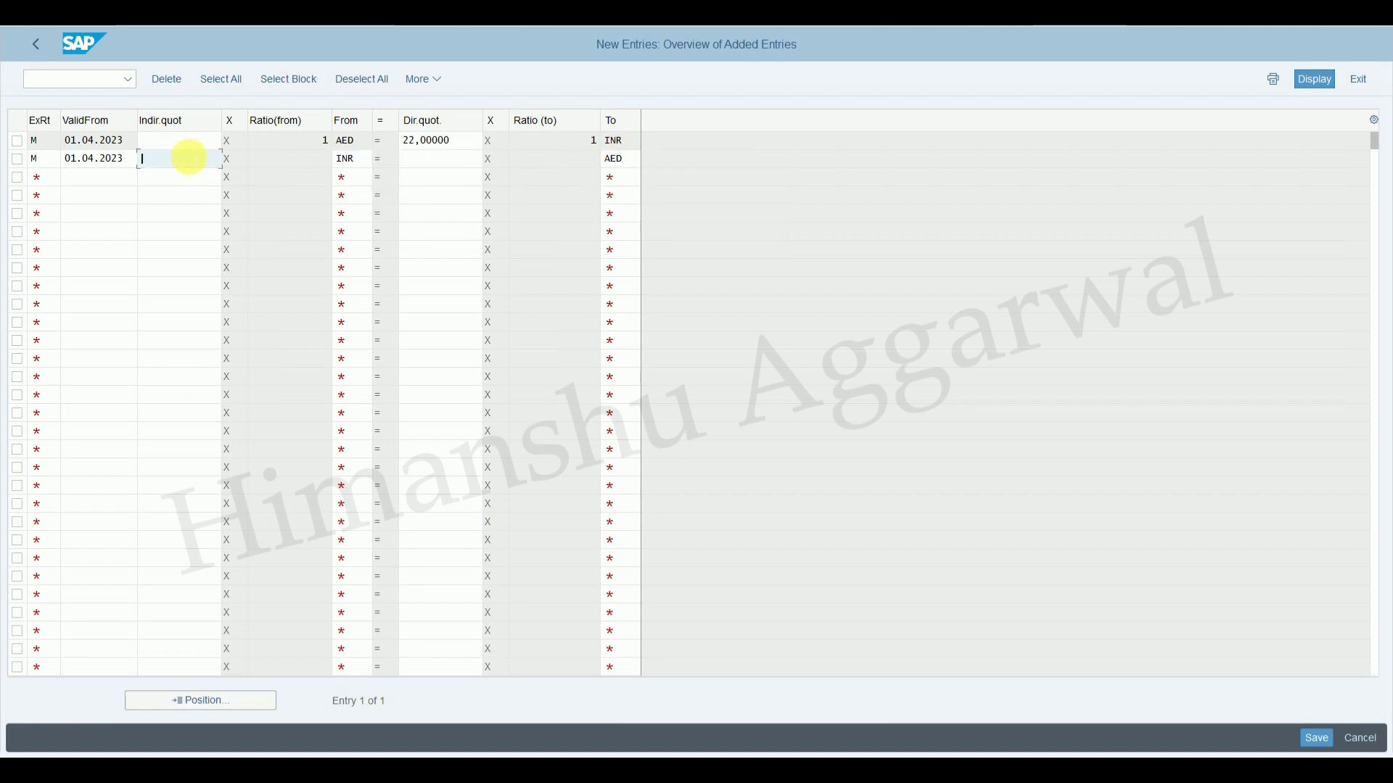
{"action": "key", "text": "Return"}
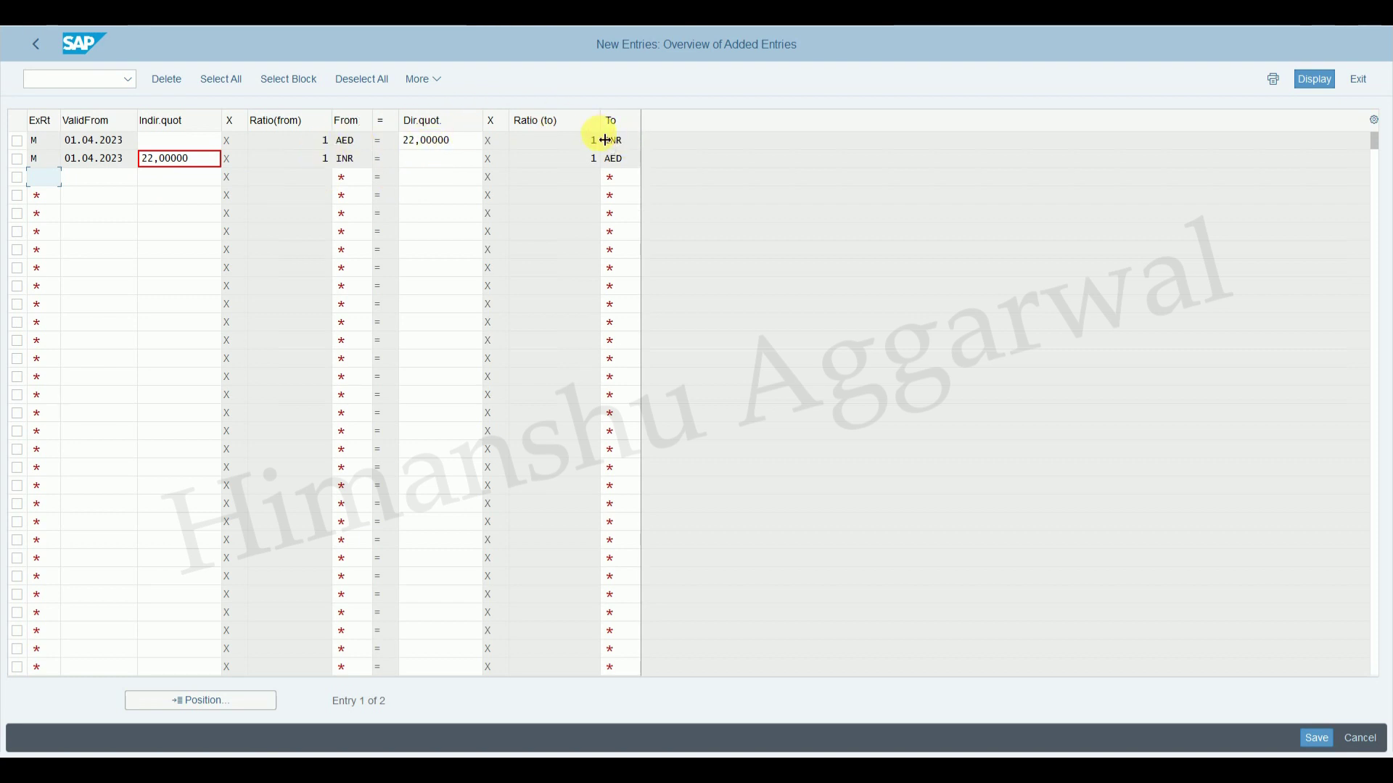
{"action": "left_click", "coordinate": [1316, 747]}
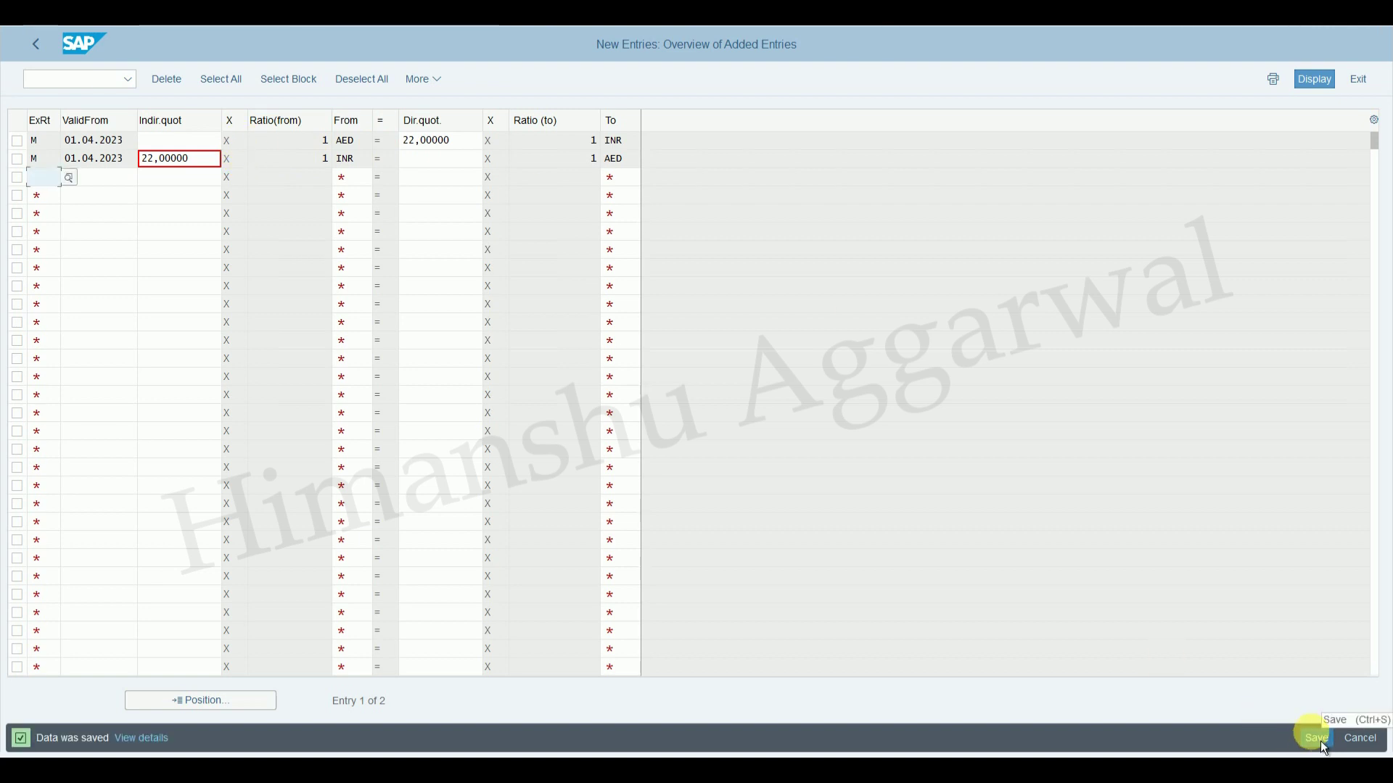
{"action": "left_click", "coordinate": [36, 45]}
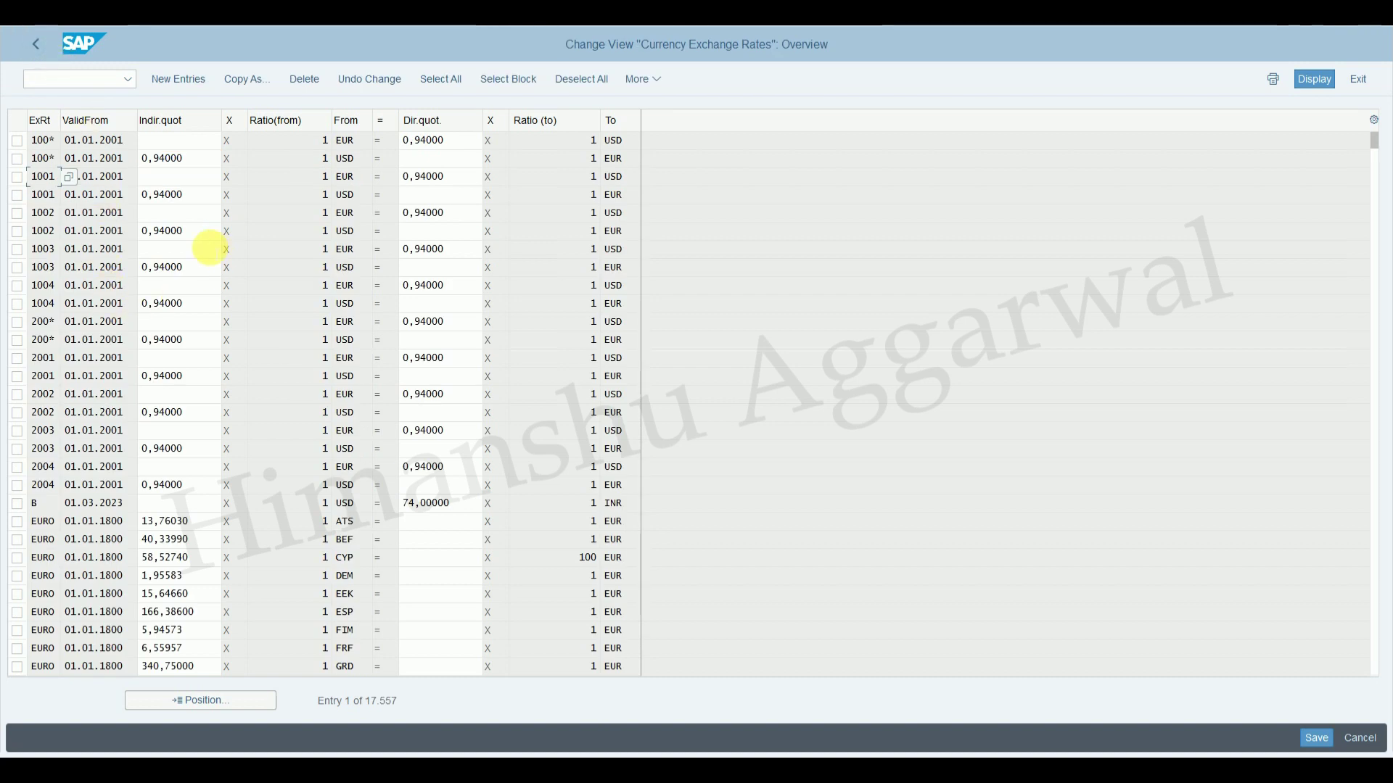
Look up the type M exchange rate from AED to INR valid from 01.04.2023 in the overview.
{"action": "left_click", "coordinate": [203, 702]}
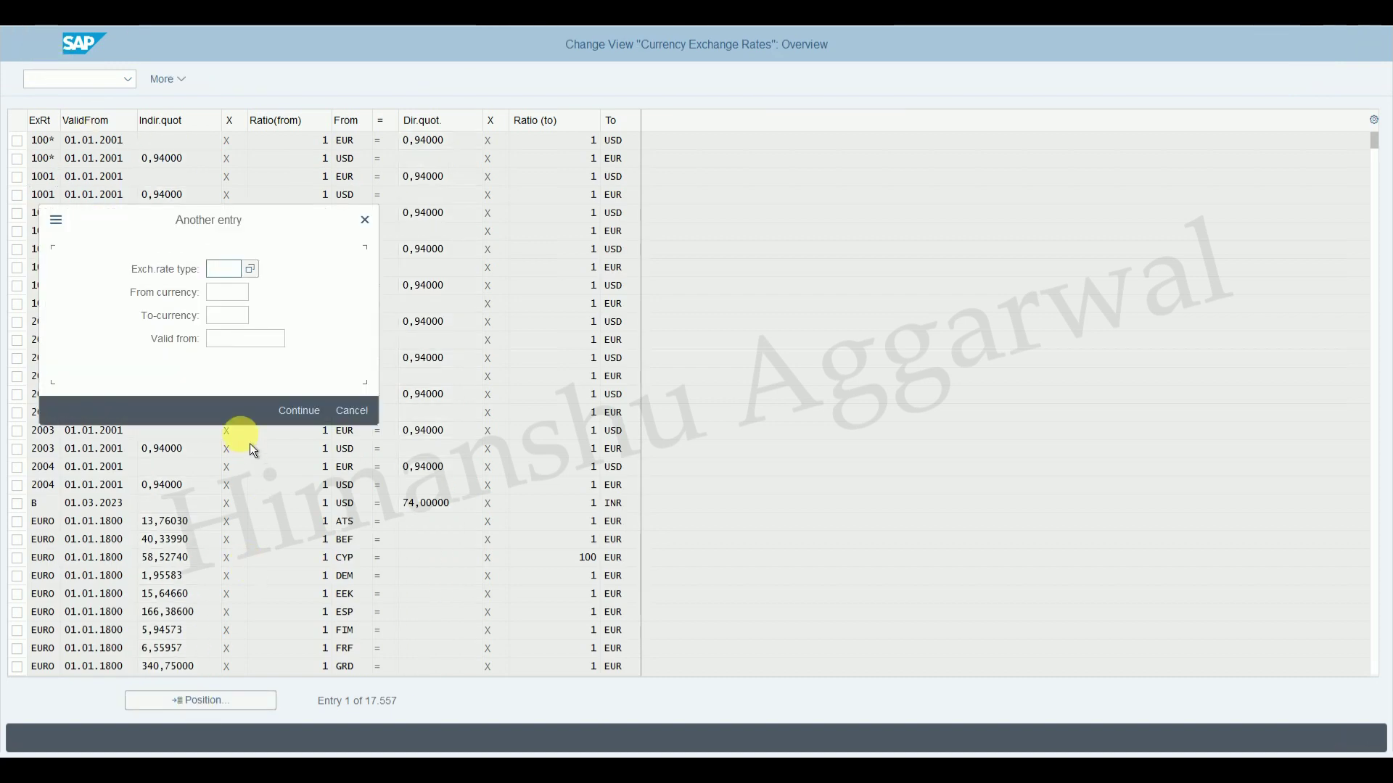
{"action": "type", "text": "m"}
{"action": "left_click", "coordinate": [221, 291]}
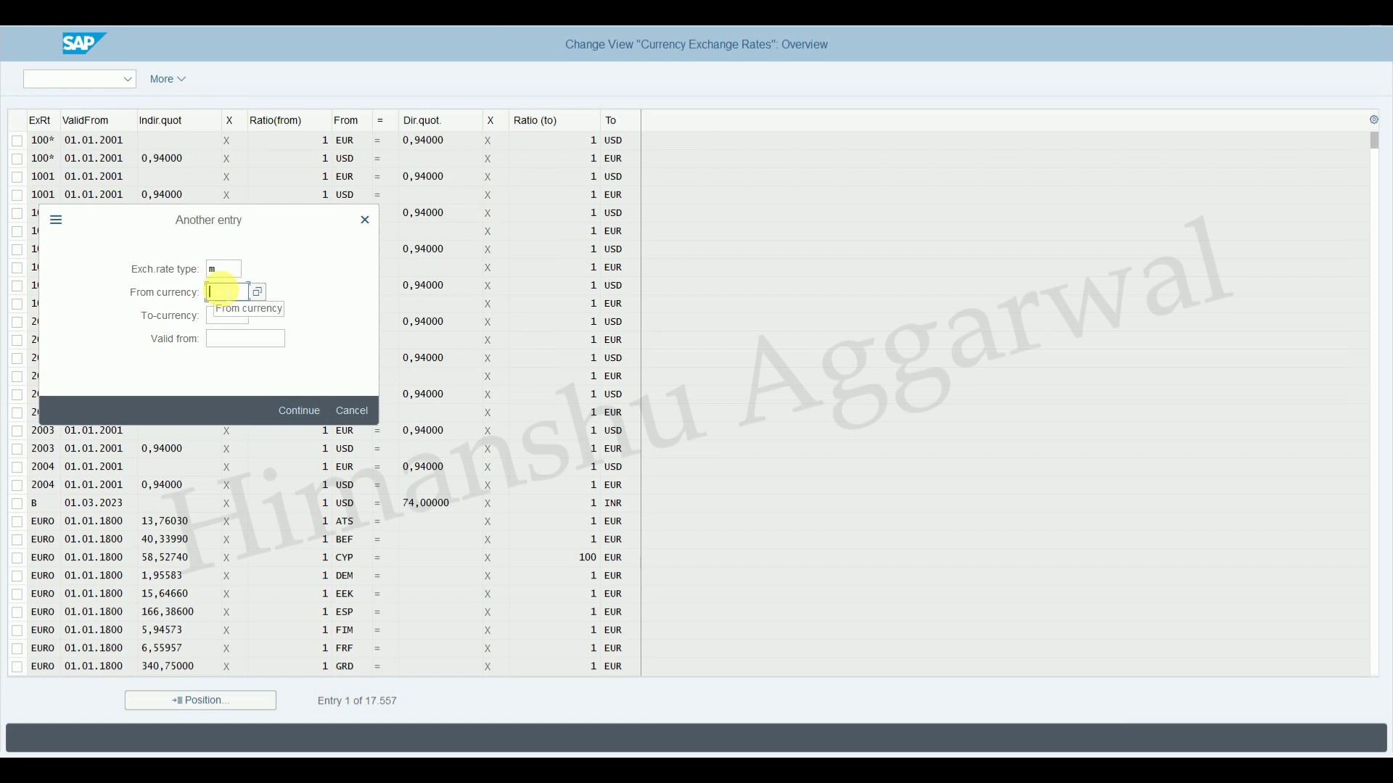
{"action": "type", "text": "AED"}
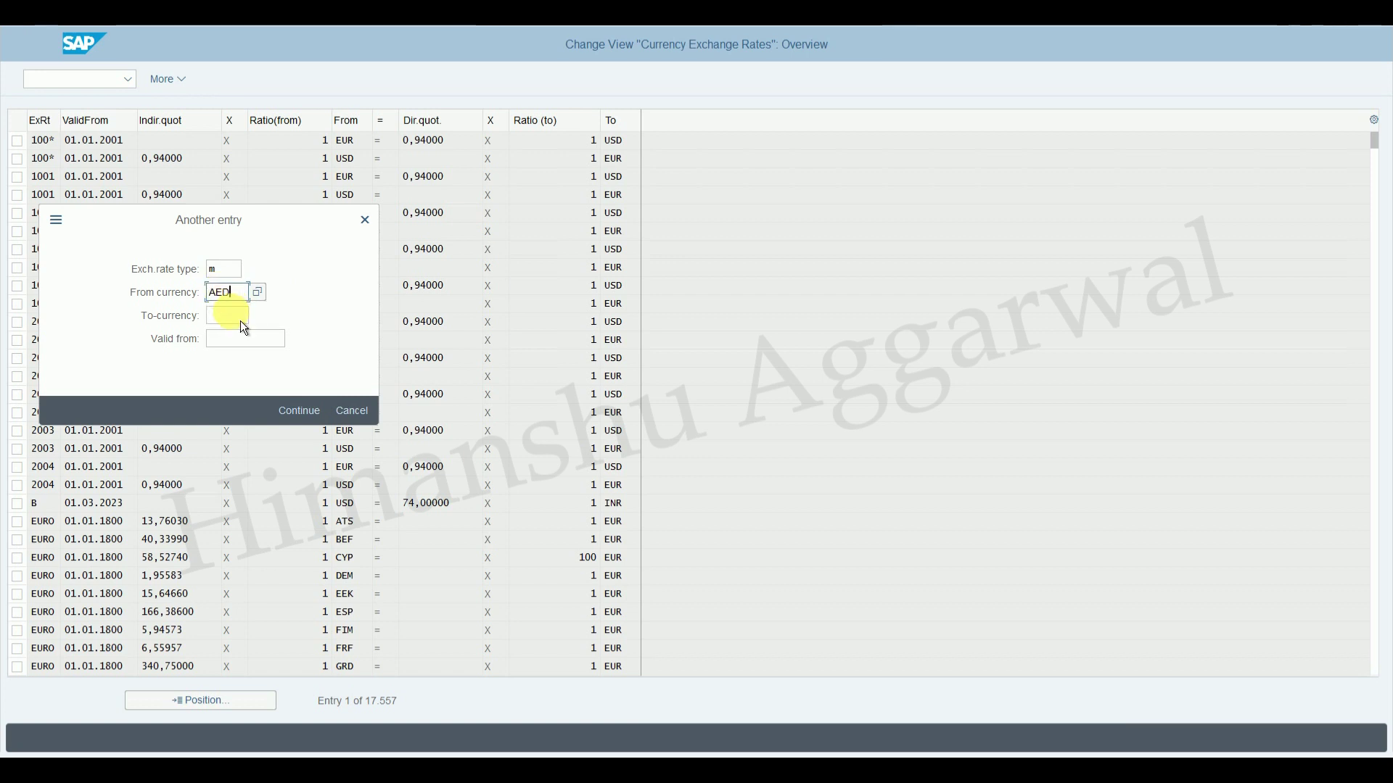
{"action": "left_click", "coordinate": [228, 315]}
{"action": "type", "text": "INR"}
{"action": "key", "text": "Tab"}
{"action": "type", "text": "01.04.20"}
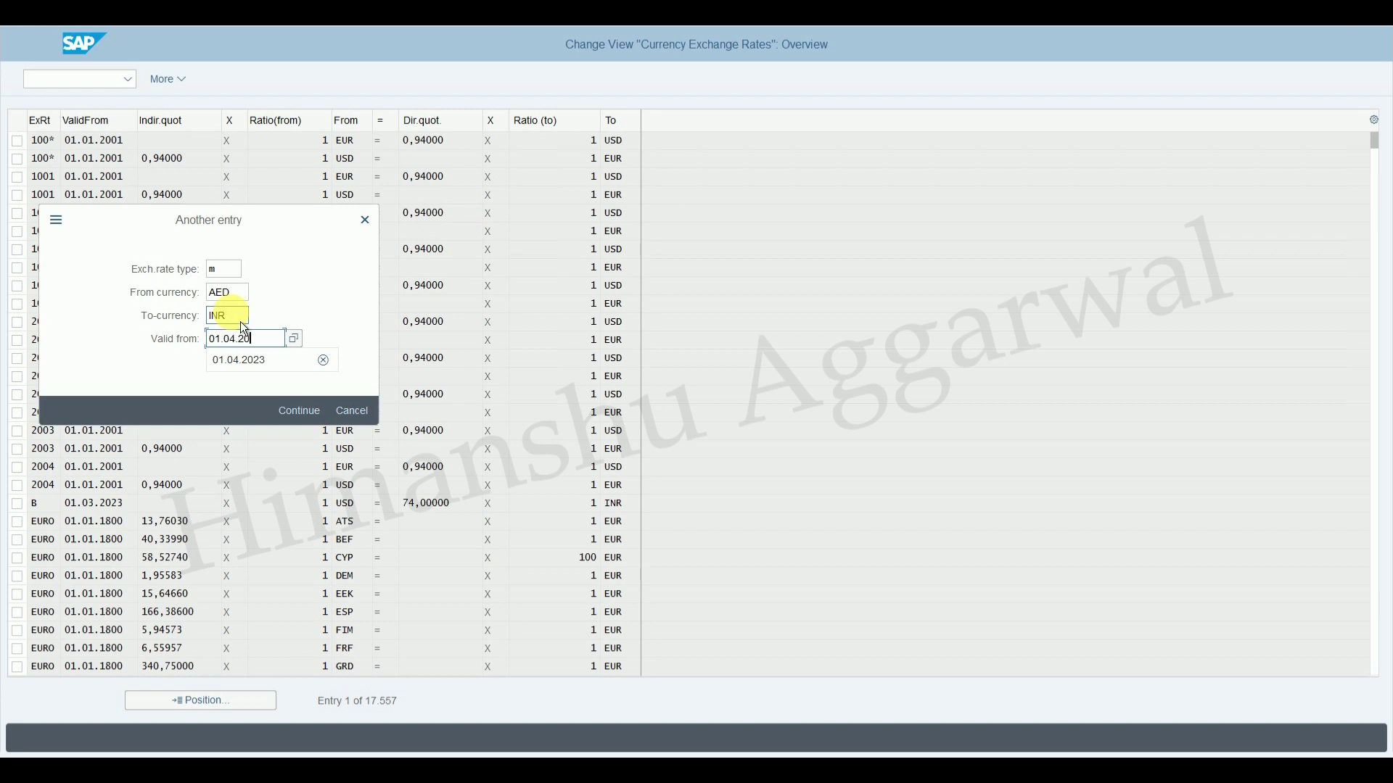
{"action": "type", "text": "23"}
{"action": "key", "text": "Return"}
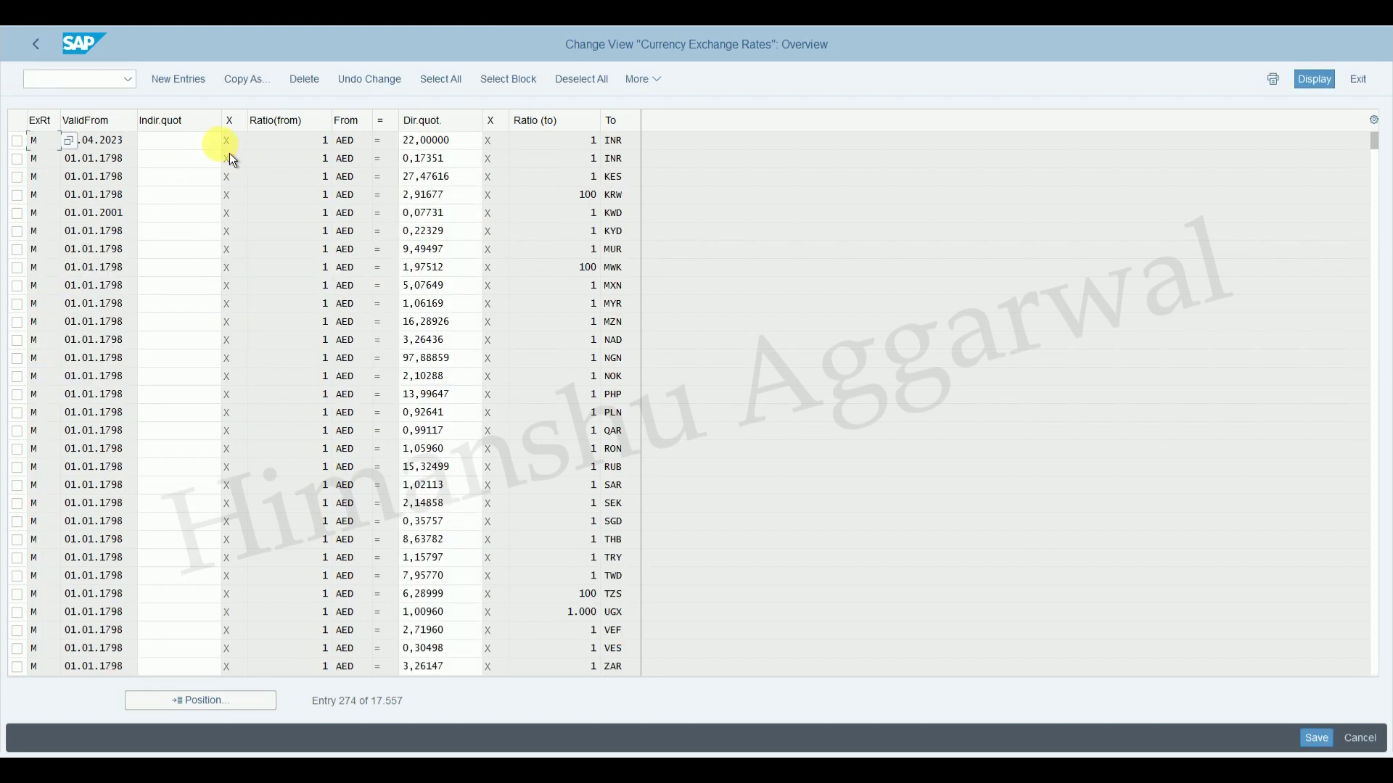
{"action": "left_click", "coordinate": [164, 142]}
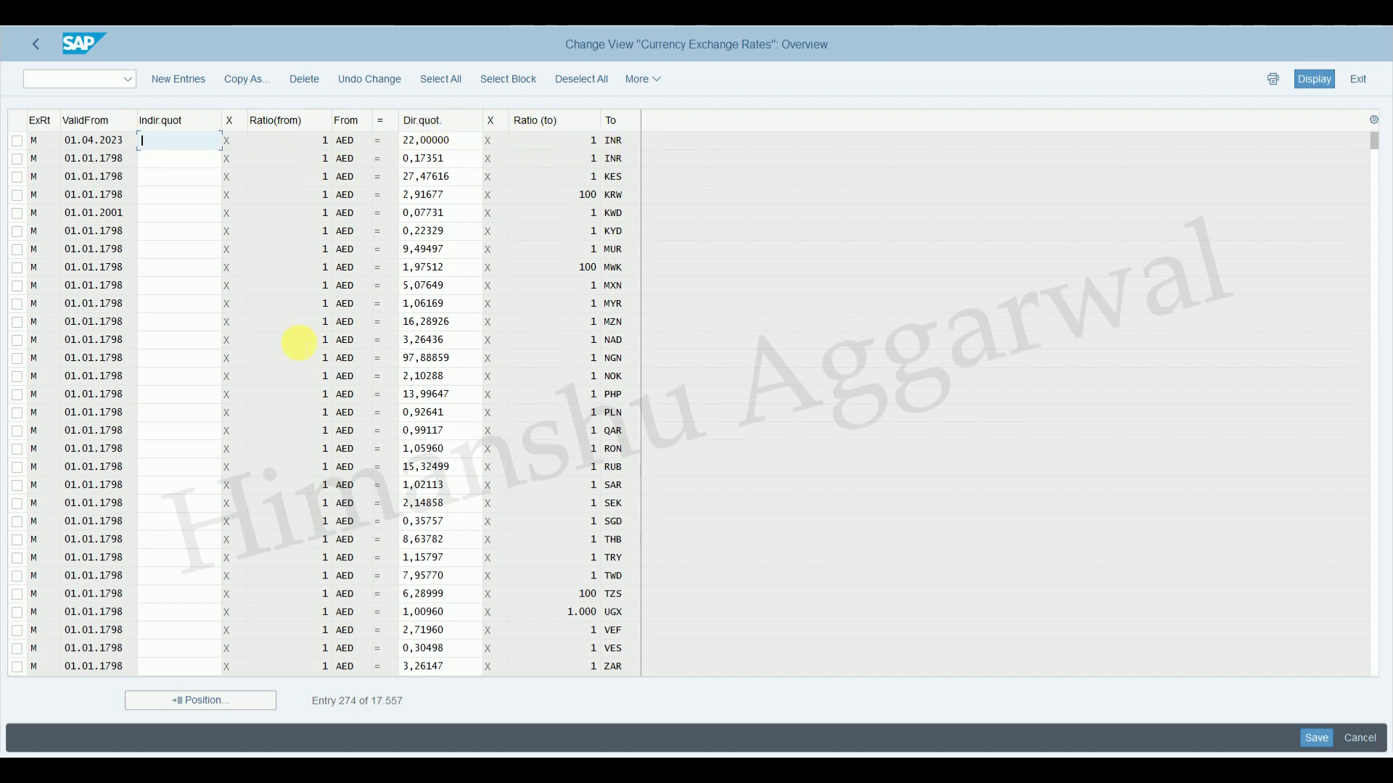
Look up the reverse type M exchange rate from INR to AED valid from 01.04.2023.
{"action": "left_click", "coordinate": [242, 704]}
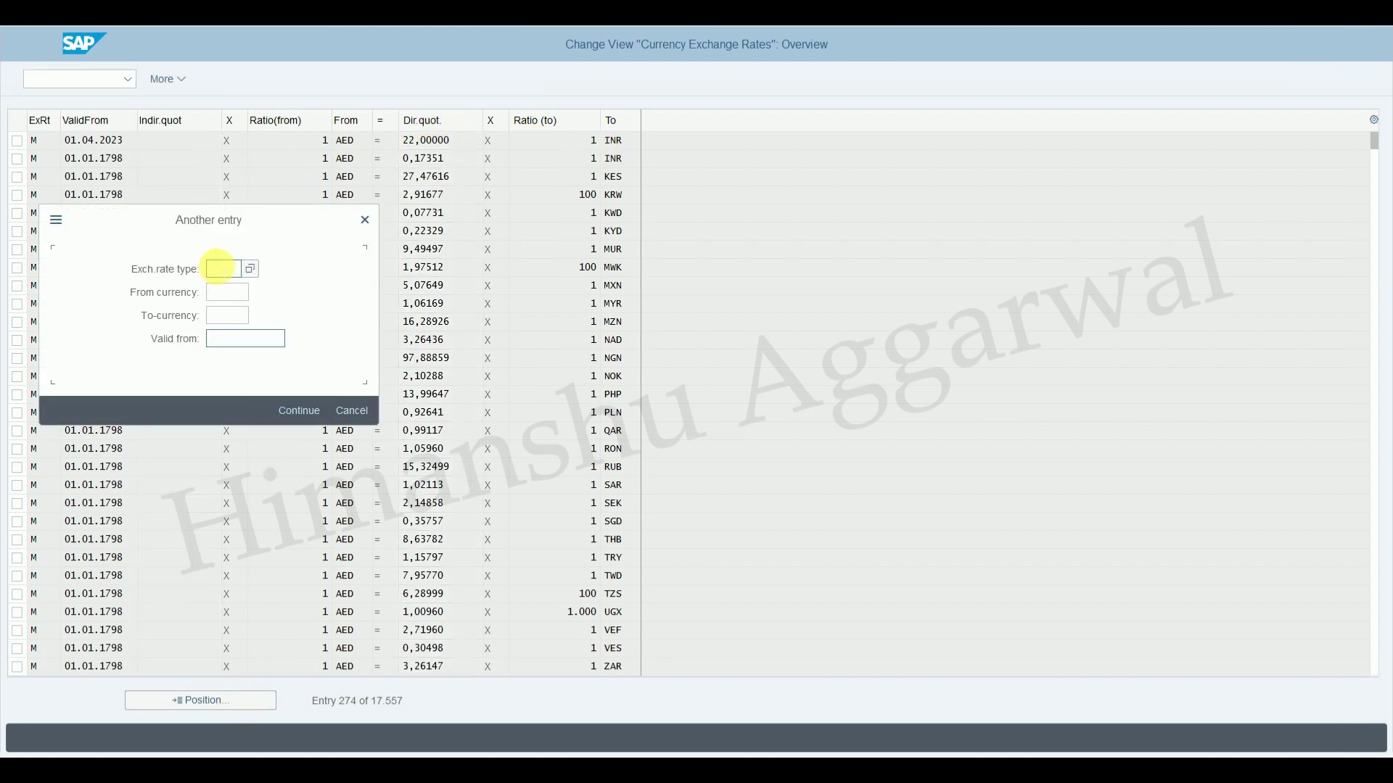
{"action": "left_click", "coordinate": [219, 268]}
{"action": "type", "text": "m"}
{"action": "left_click", "coordinate": [232, 291]}
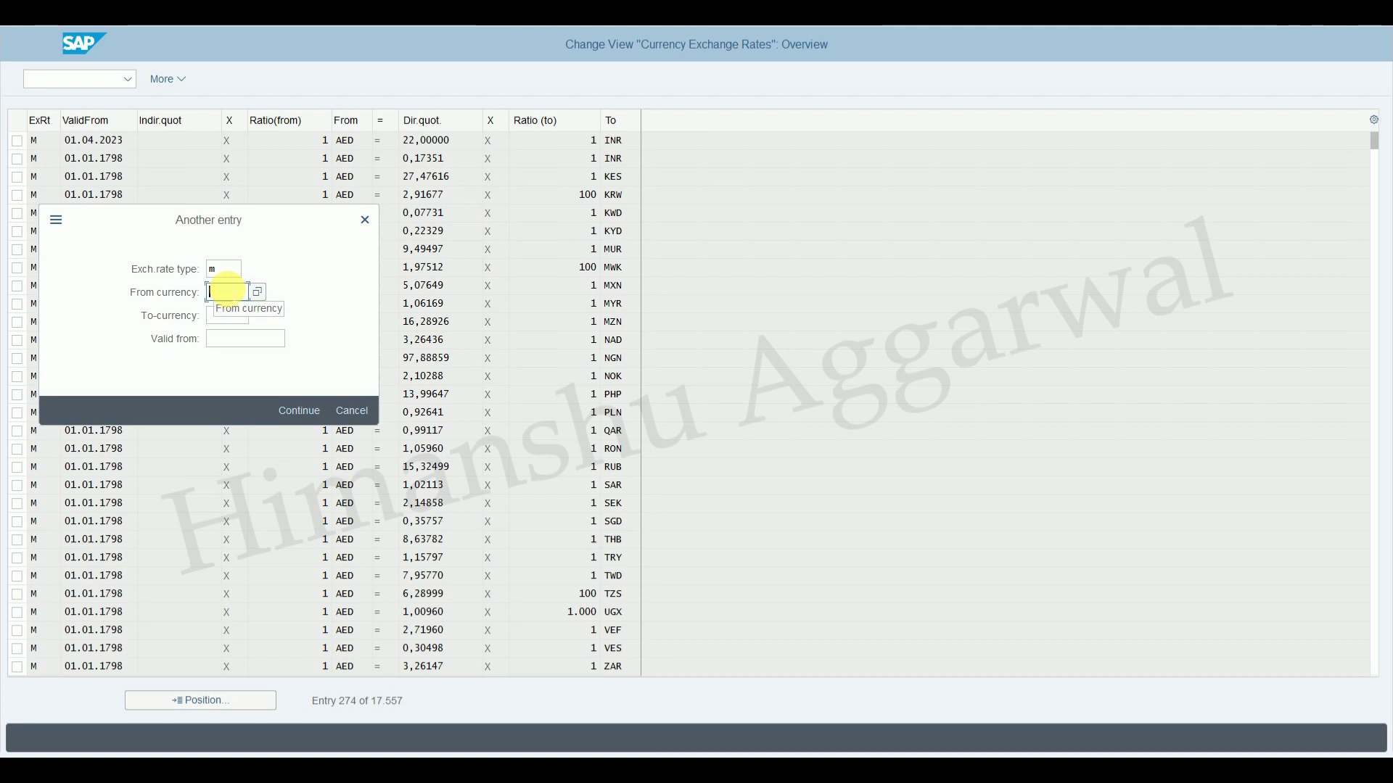
{"action": "left_click", "coordinate": [227, 291]}
{"action": "type", "text": "INR"}
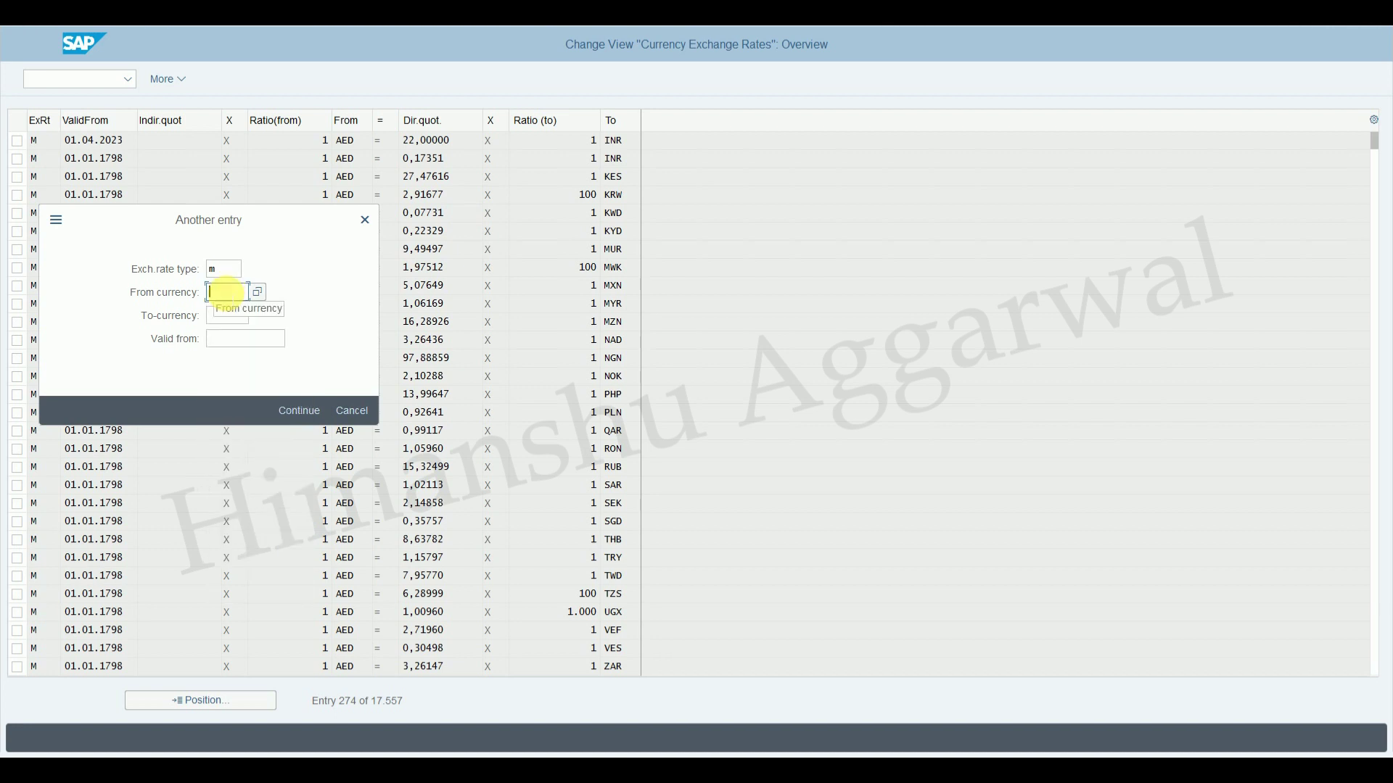
{"action": "left_click", "coordinate": [221, 313]}
{"action": "left_click", "coordinate": [231, 315]}
{"action": "type", "text": "AE"}
{"action": "left_click", "coordinate": [223, 336]}
{"action": "left_click", "coordinate": [231, 338]}
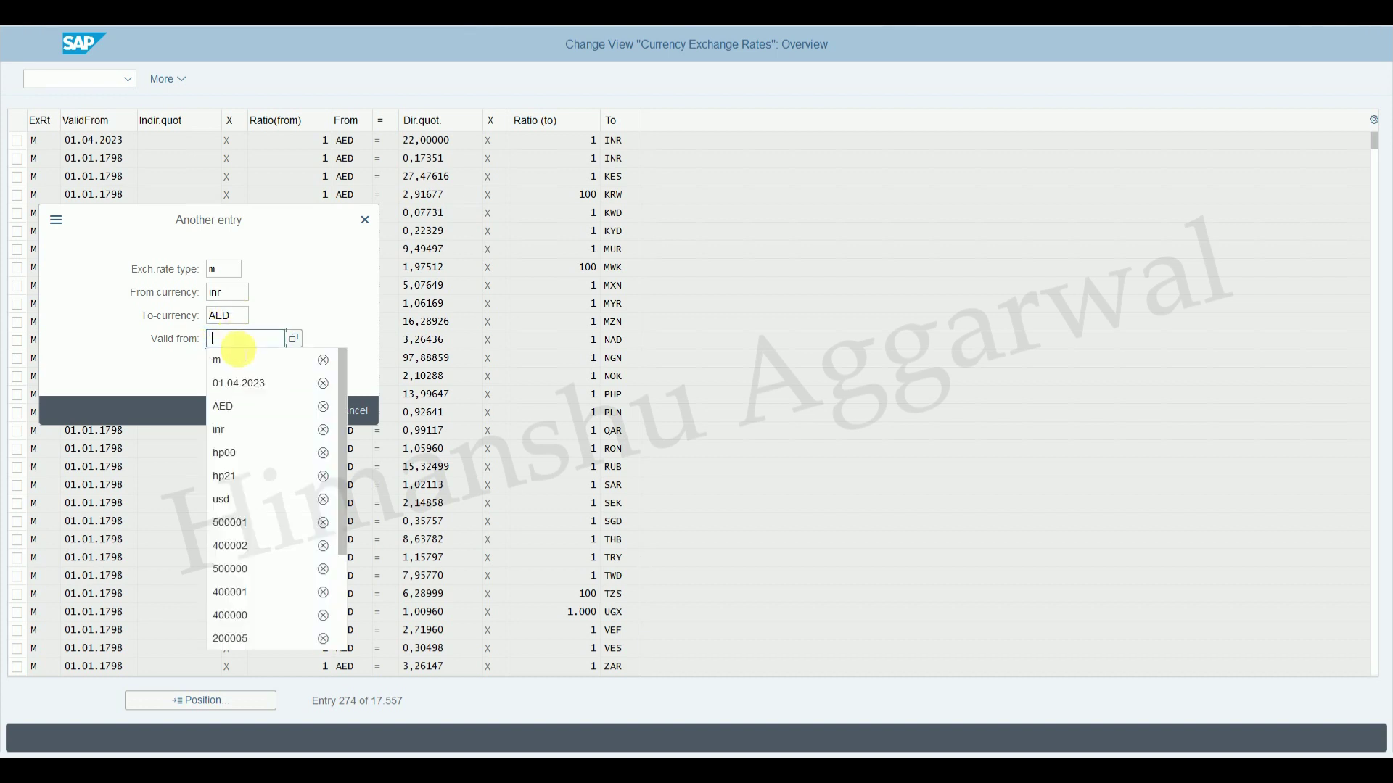
{"action": "left_click", "coordinate": [249, 390]}
{"action": "key", "text": "Return"}
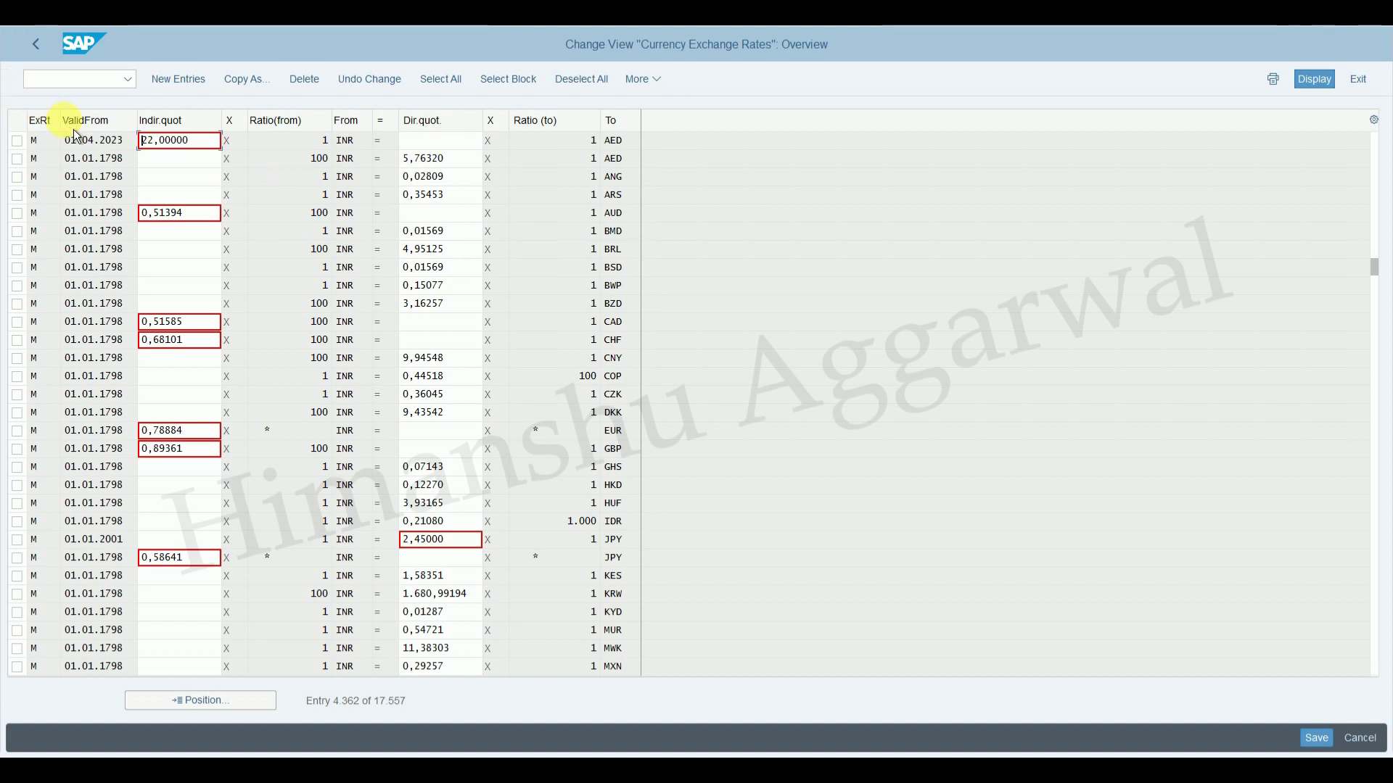
Leave the exchange rate maintenance and open G/L document entry with transaction FB50.
{"action": "left_click", "coordinate": [39, 58]}
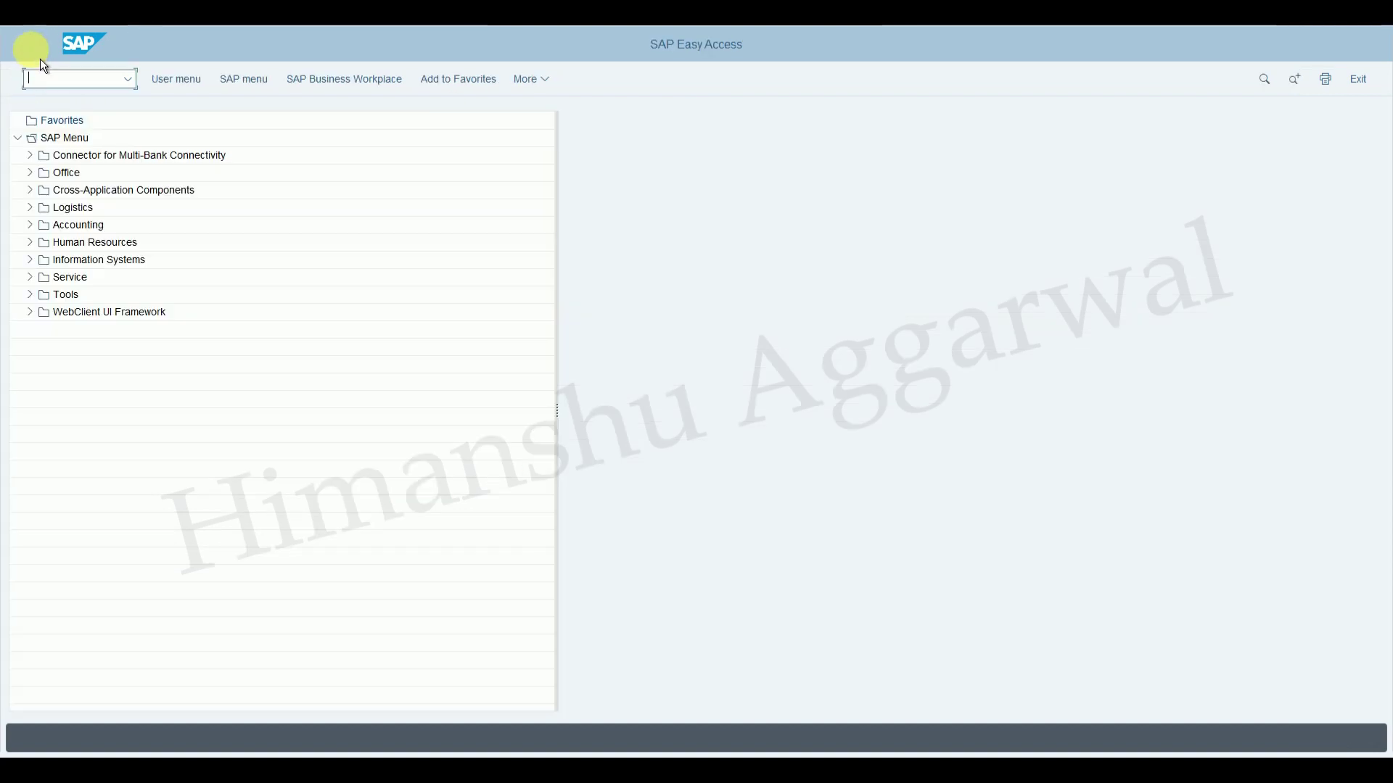
{"action": "type", "text": "FB50"}
{"action": "key", "text": "Return"}
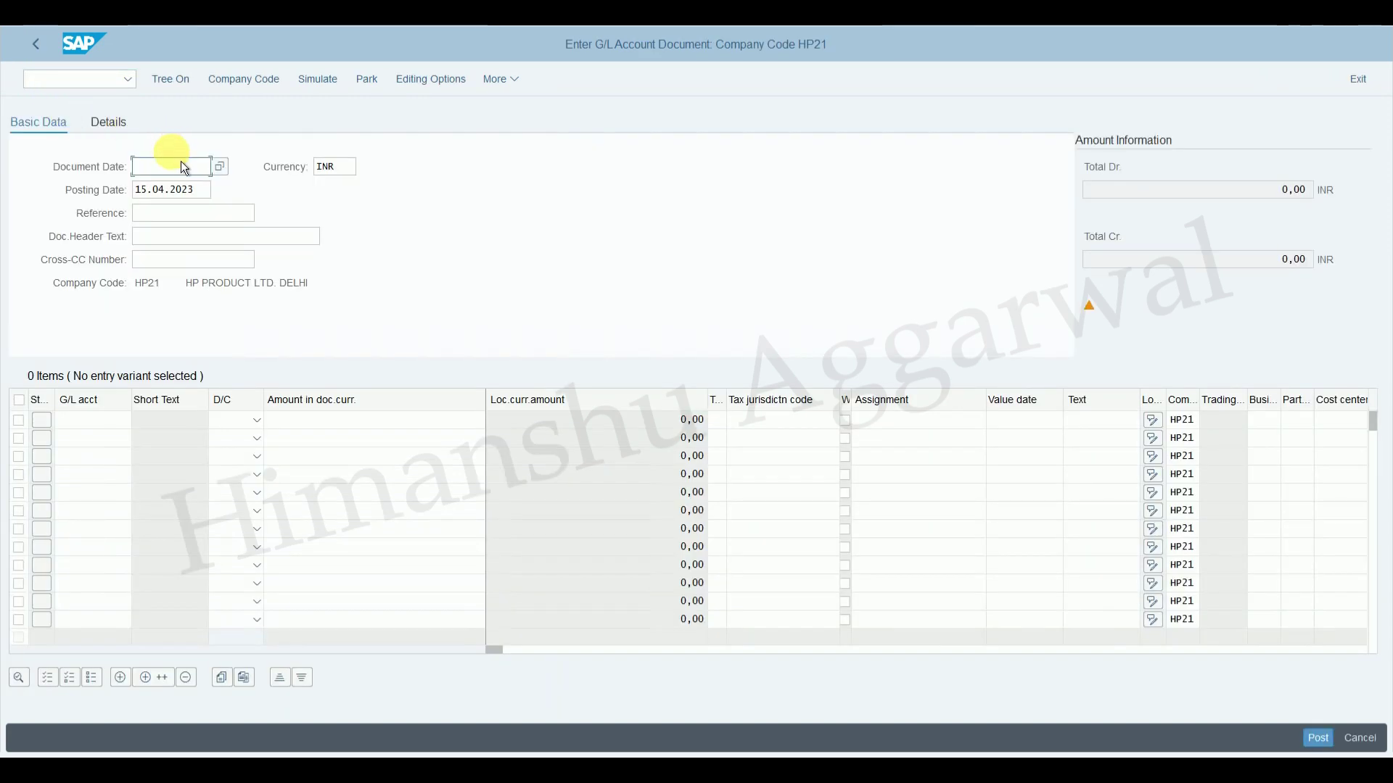
Set the document date and posting date to 01.04.2023 and the document currency to AED.
{"action": "type", "text": "01.04.2023"}
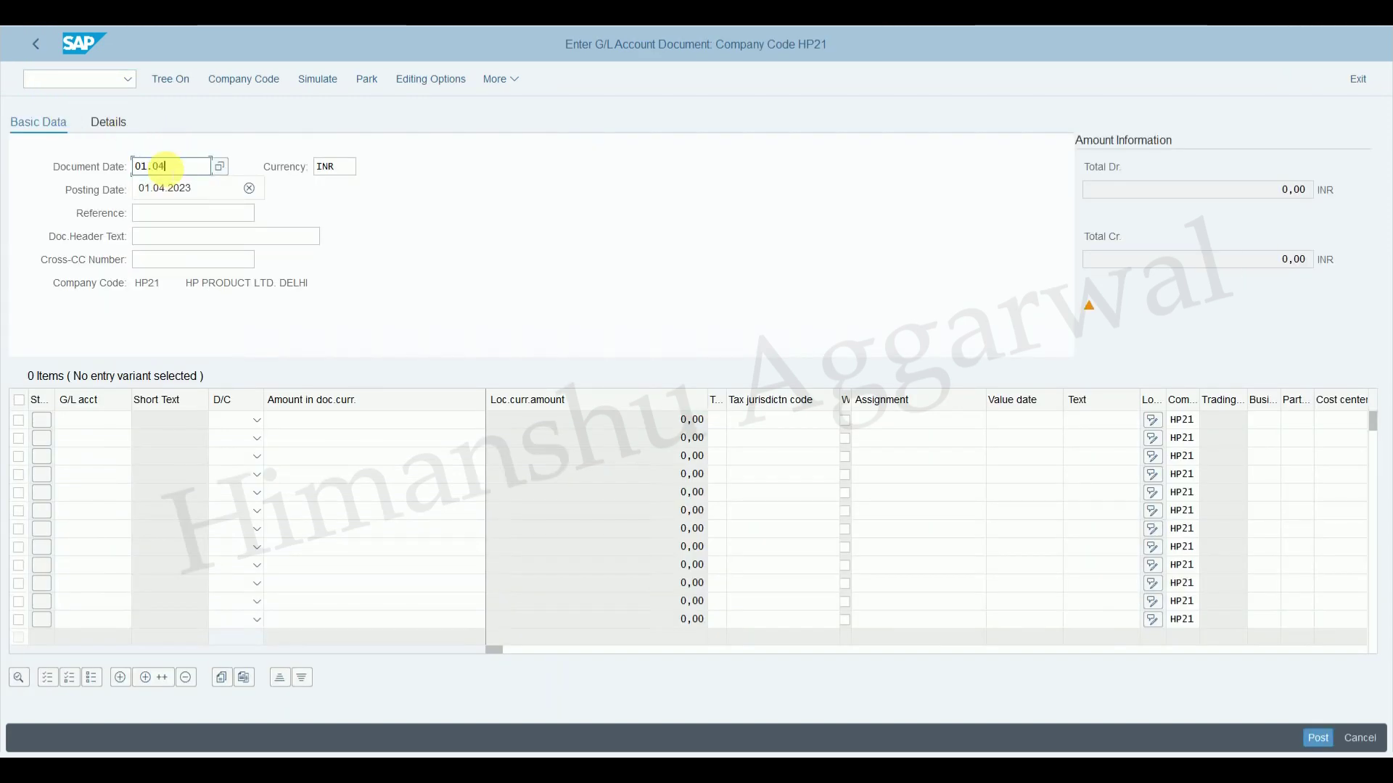
{"action": "left_click", "coordinate": [336, 167]}
{"action": "key", "text": "BackSpace"}
{"action": "key", "text": "BackSpace"}
{"action": "key", "text": "BackSpace"}
{"action": "type", "text": "AED"}
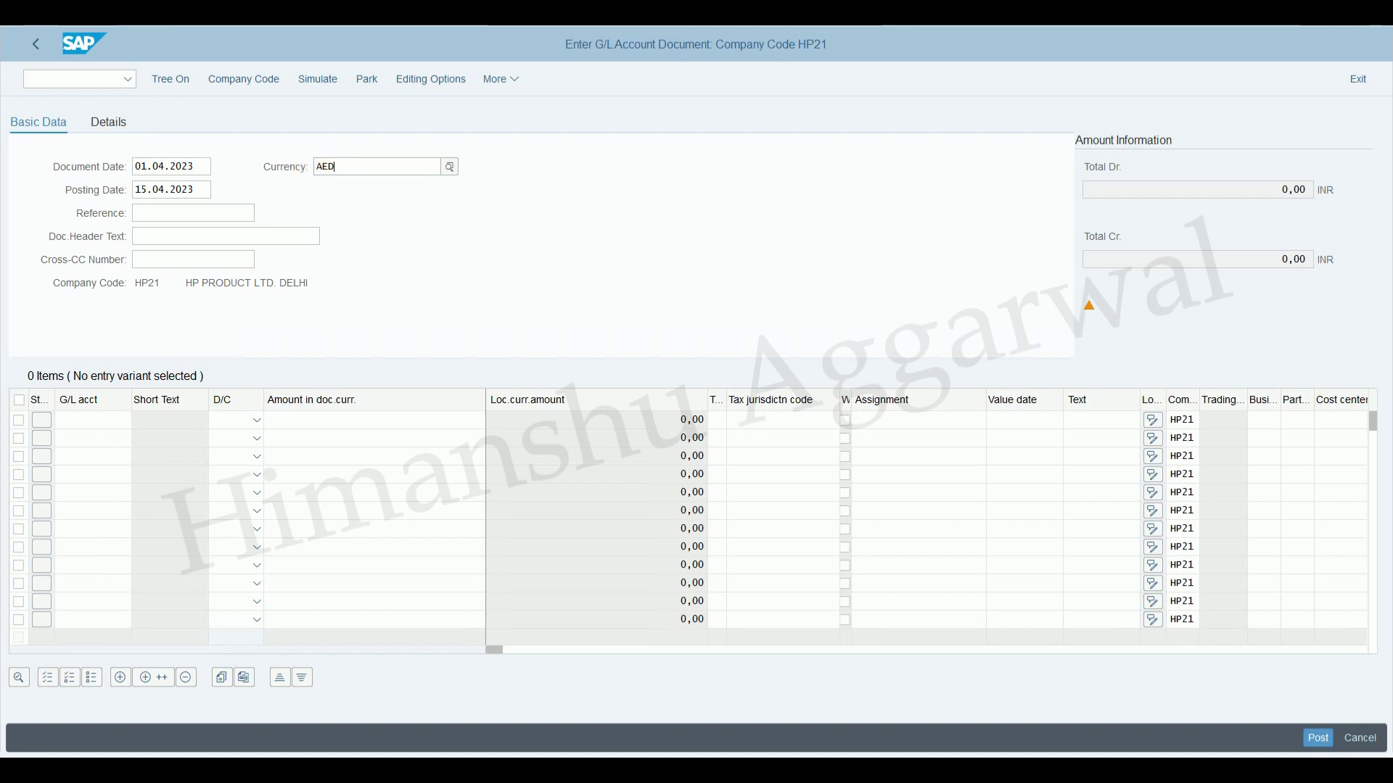
{"action": "left_click", "coordinate": [362, 245]}
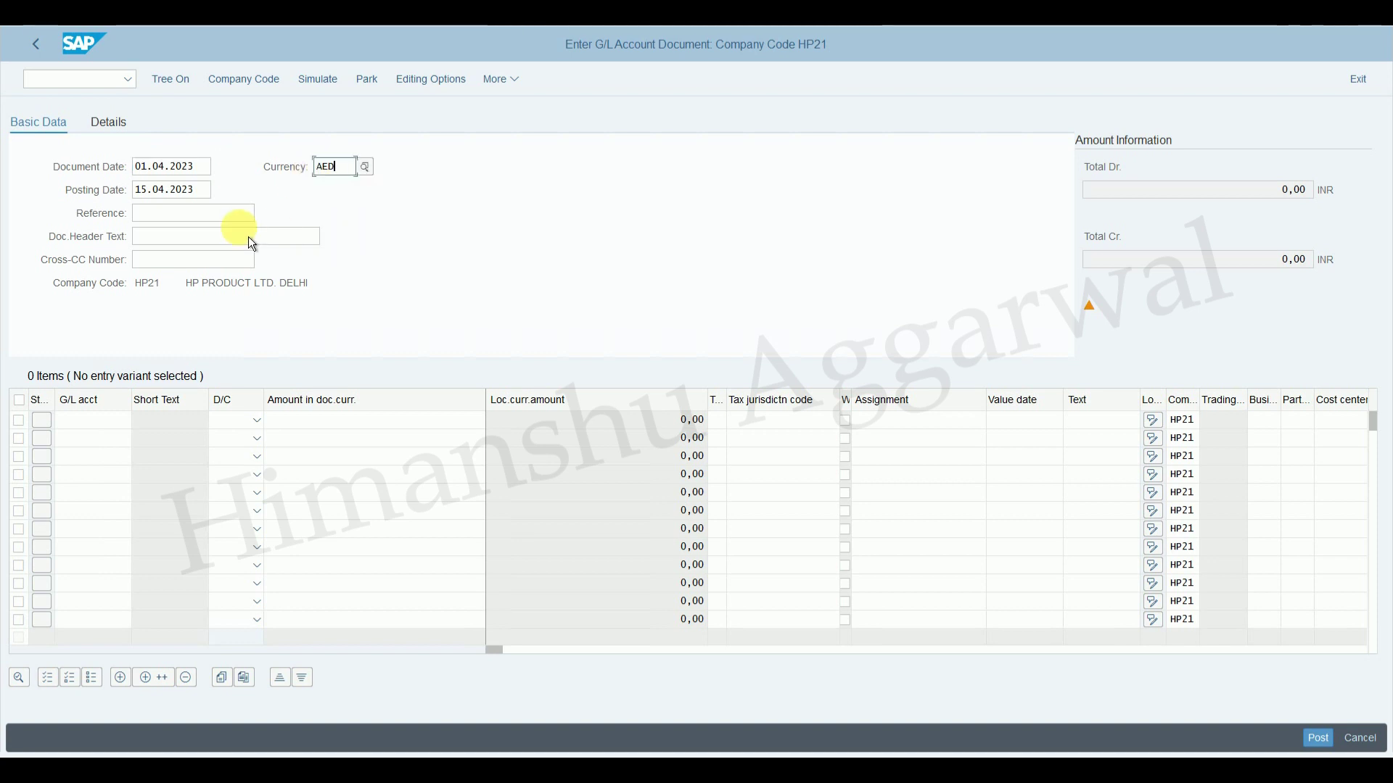
{"action": "left_click", "coordinate": [138, 189]}
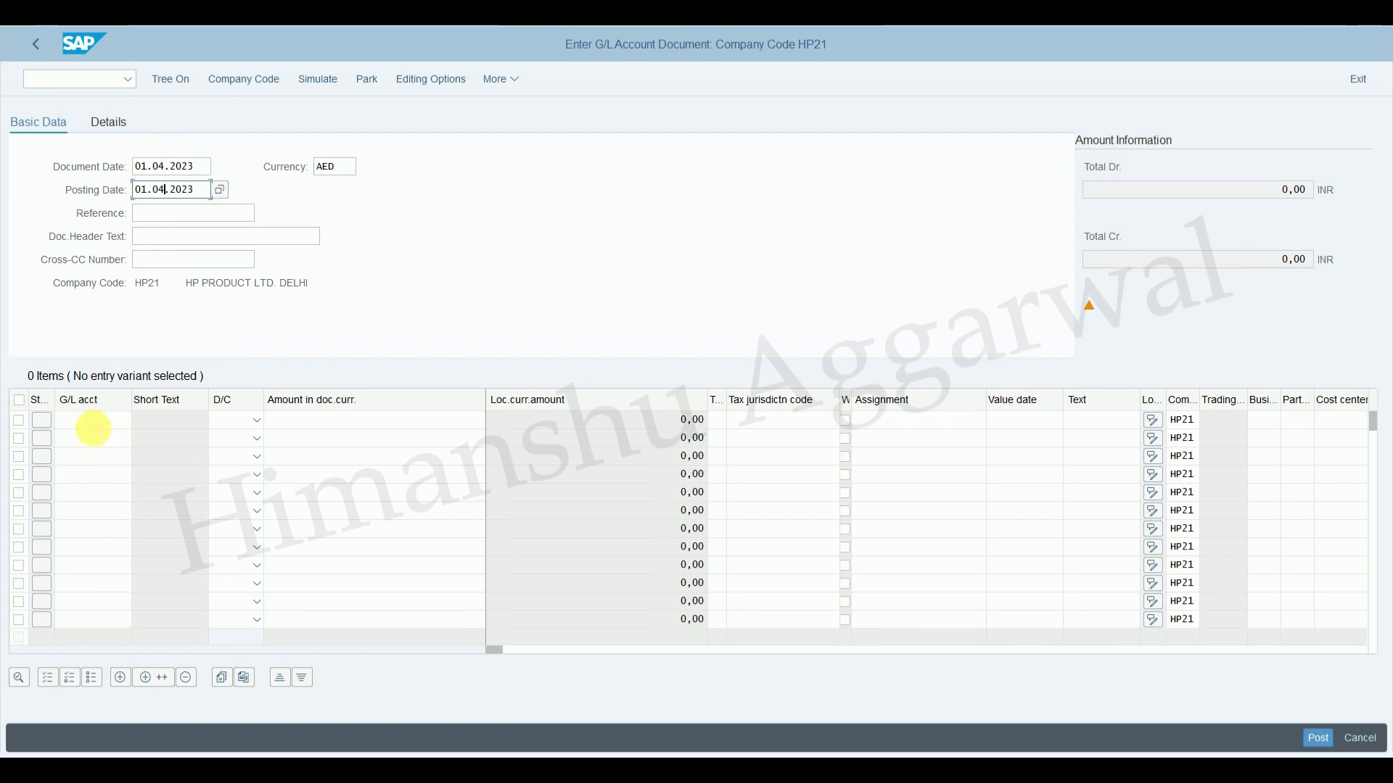
Find G/L account 400001 (Salary Expense) in the chart of accounts and enter it as the debit line.
{"action": "left_click", "coordinate": [131, 420]}
{"action": "left_click", "coordinate": [140, 421]}
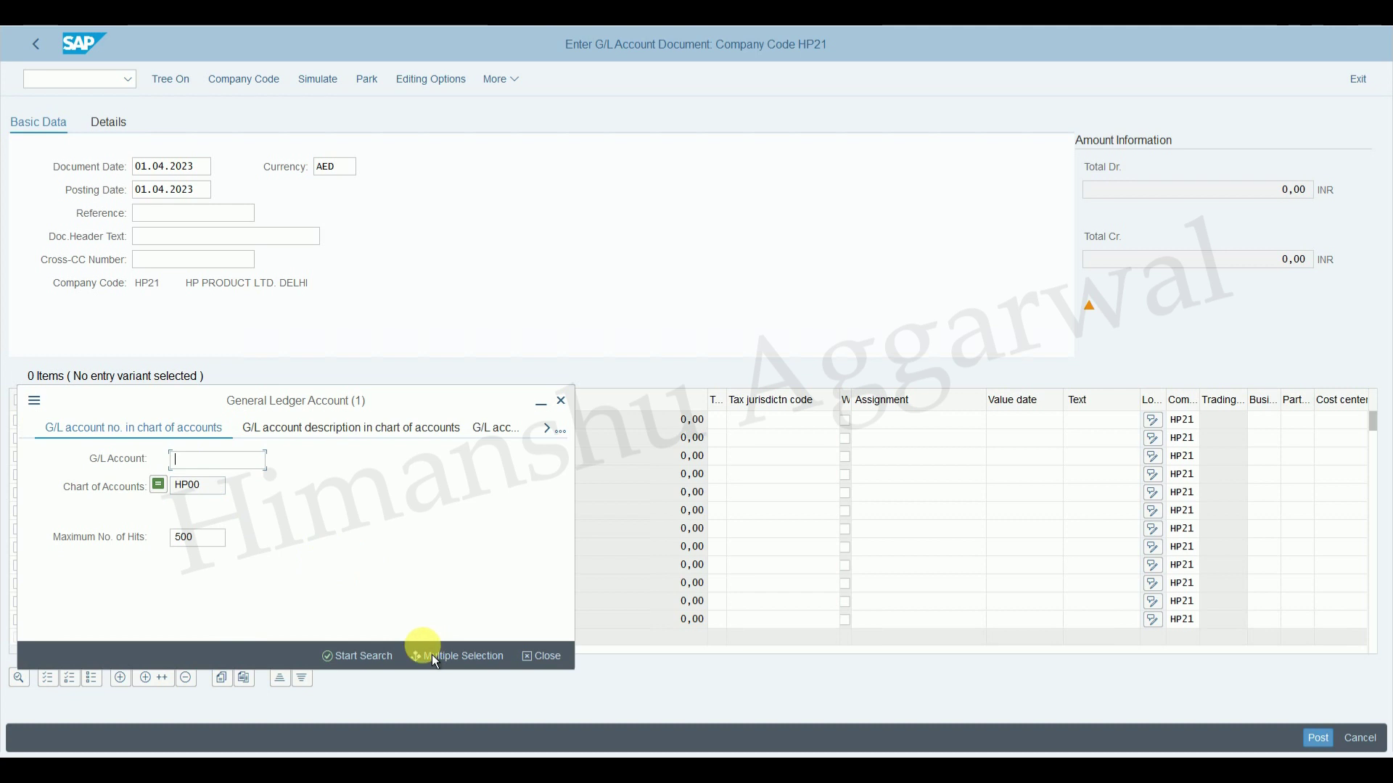
{"action": "left_click", "coordinate": [383, 662]}
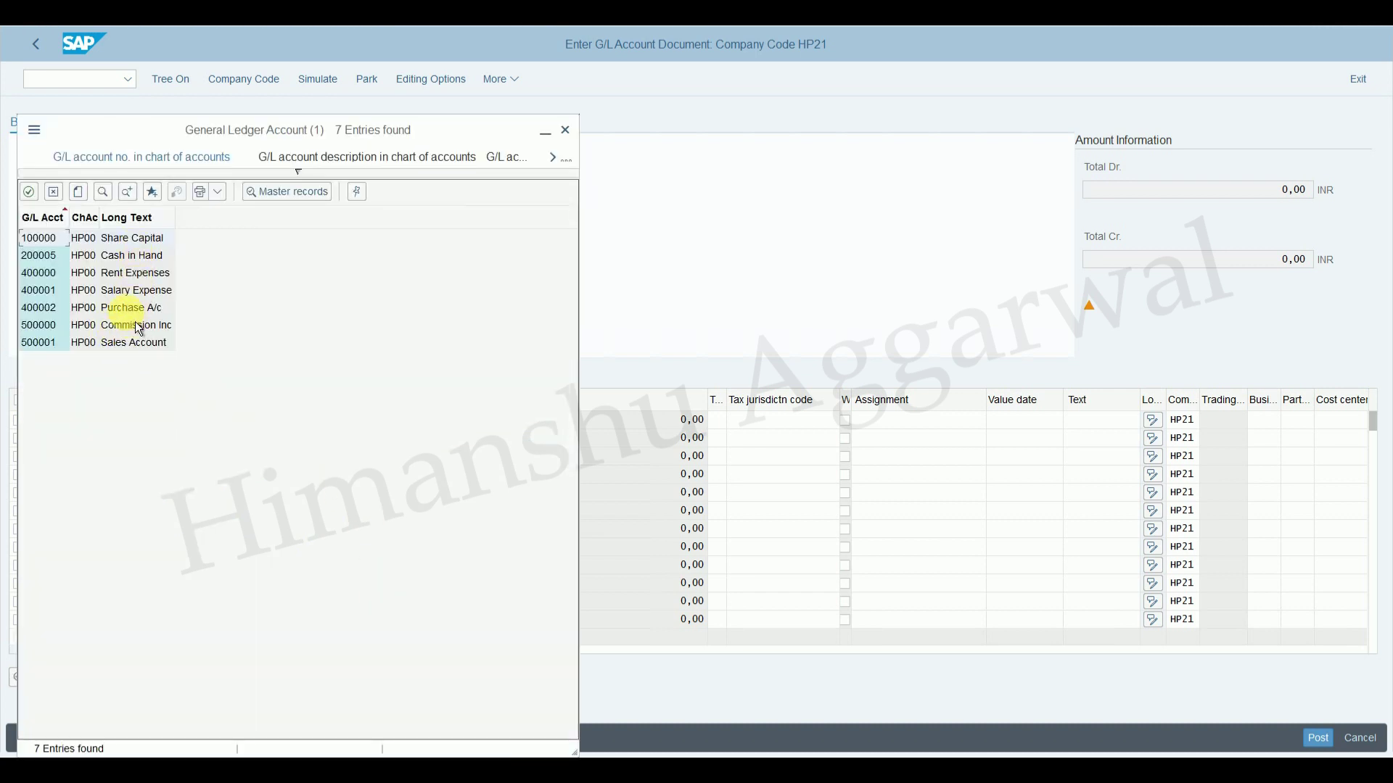
{"action": "double_click", "coordinate": [138, 296]}
{"action": "left_click", "coordinate": [239, 420]}
{"action": "left_click", "coordinate": [243, 444]}
Enter G/L account 200005 (Cash in Hand) as the credit line.
{"action": "left_click", "coordinate": [98, 437]}
{"action": "type", "text": "0"}
{"action": "left_click", "coordinate": [156, 459]}
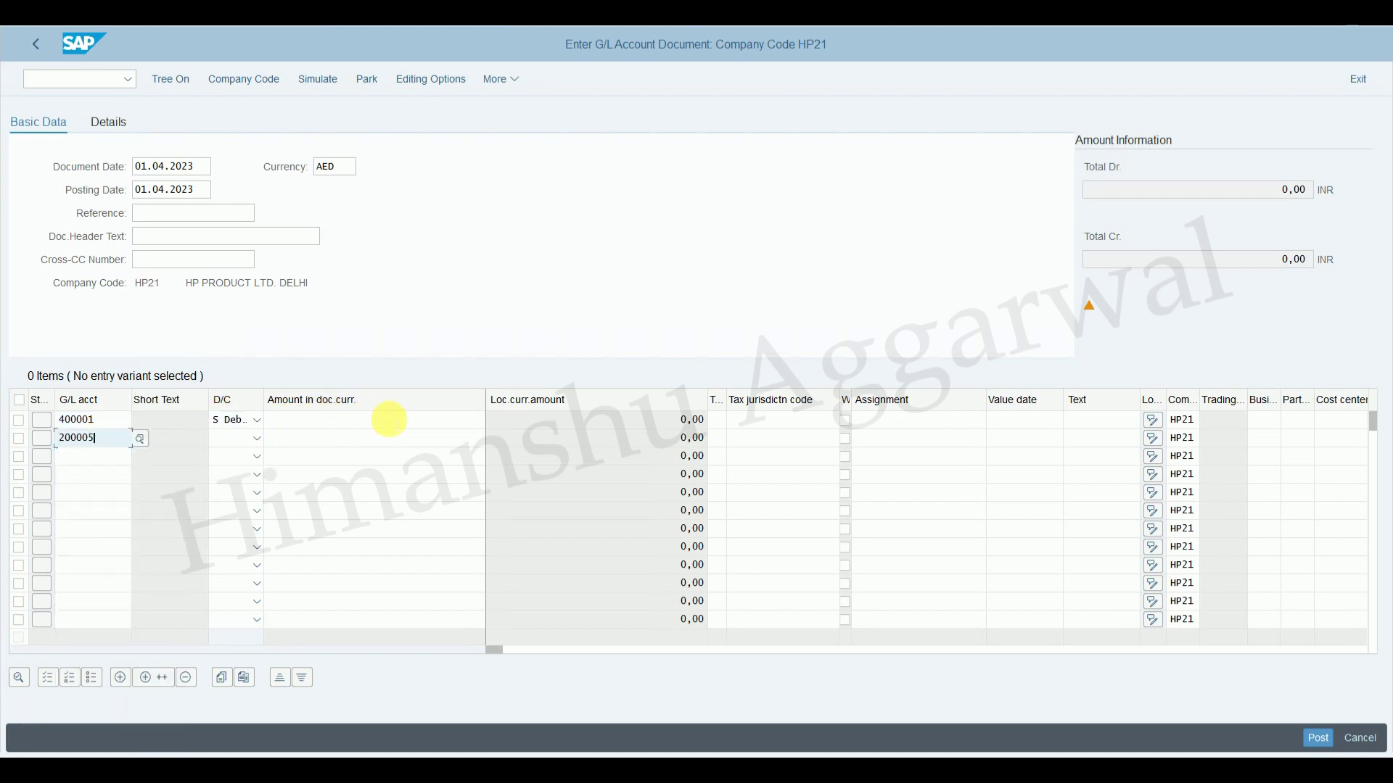
{"action": "left_click", "coordinate": [236, 438]}
{"action": "left_click", "coordinate": [236, 477]}
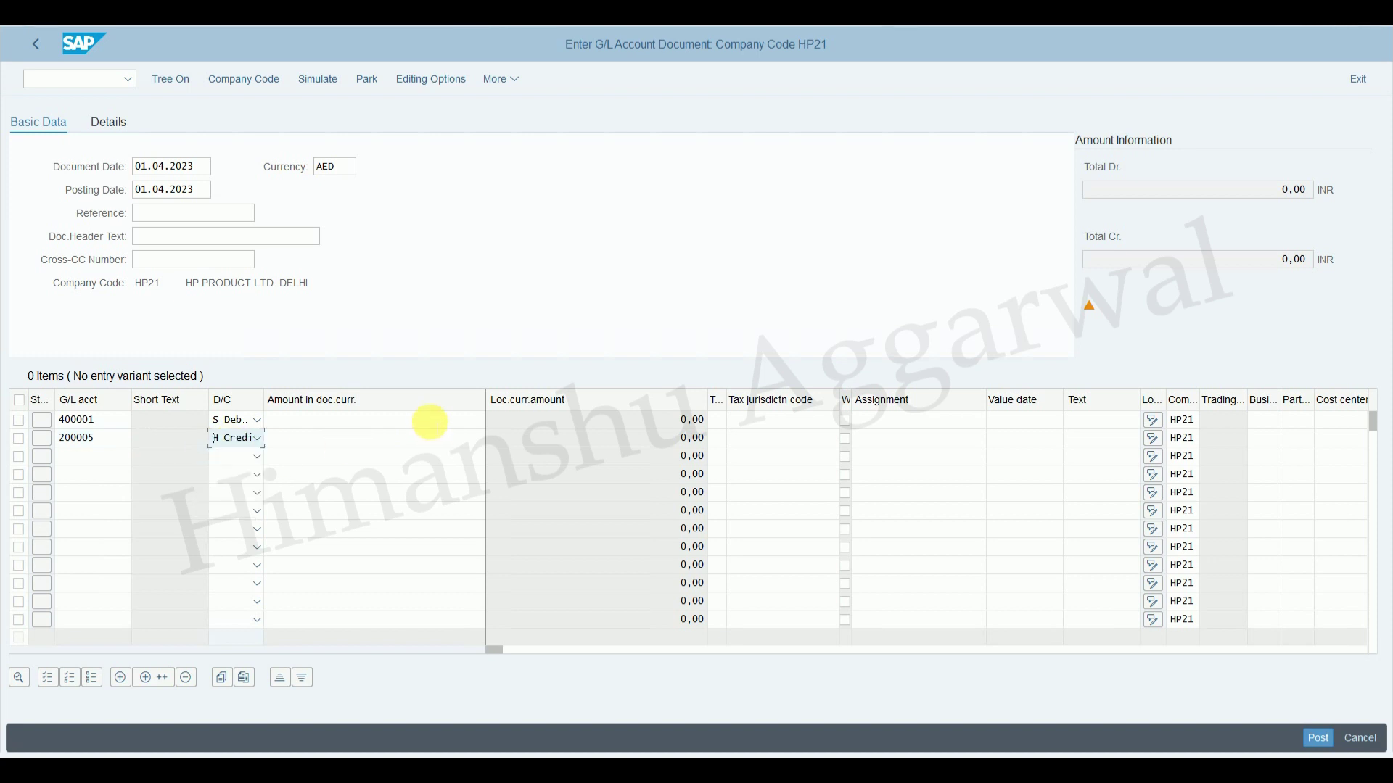
Enter 10000 as the salary line's amount, carry it to the cash line with *, and assign cost center HR to the salary line.
{"action": "left_click", "coordinate": [430, 421]}
{"action": "type", "text": "10000"}
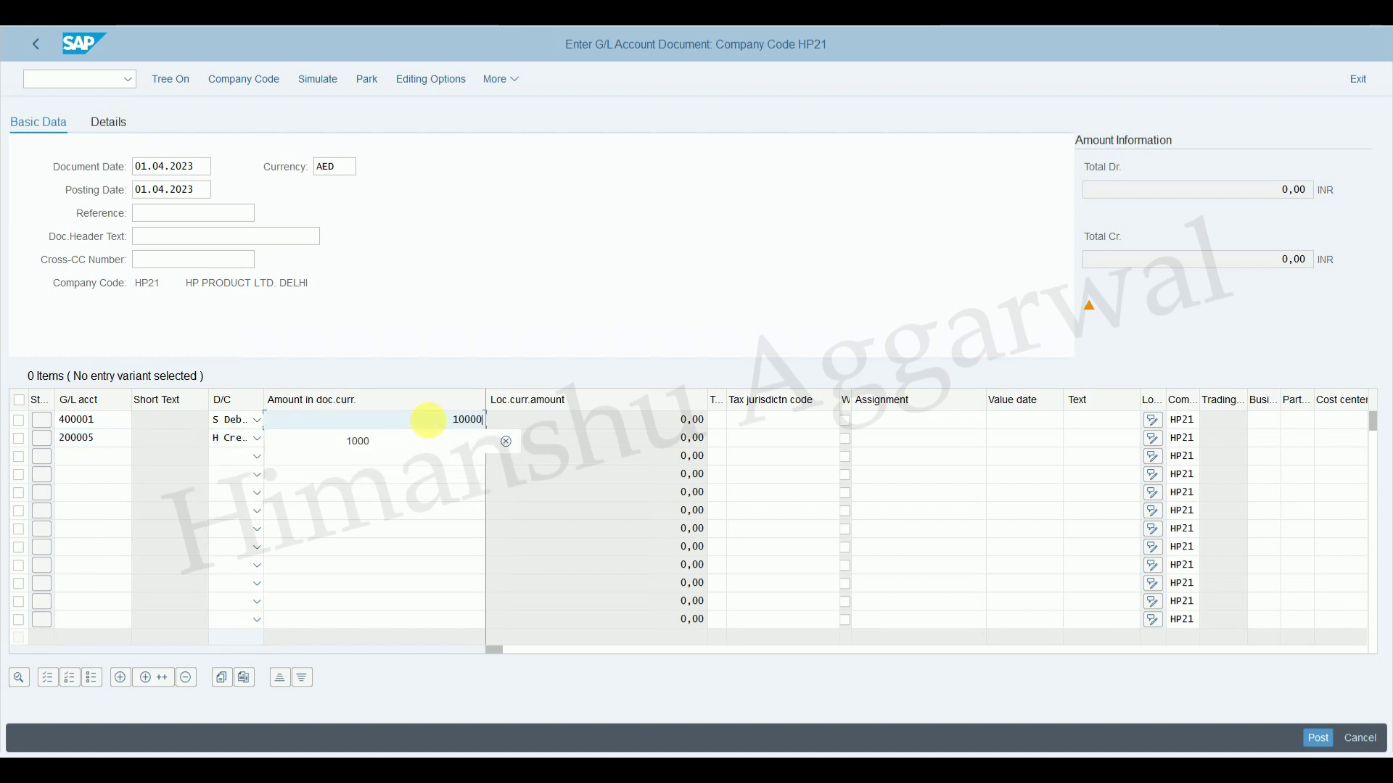
{"action": "left_click", "coordinate": [448, 441]}
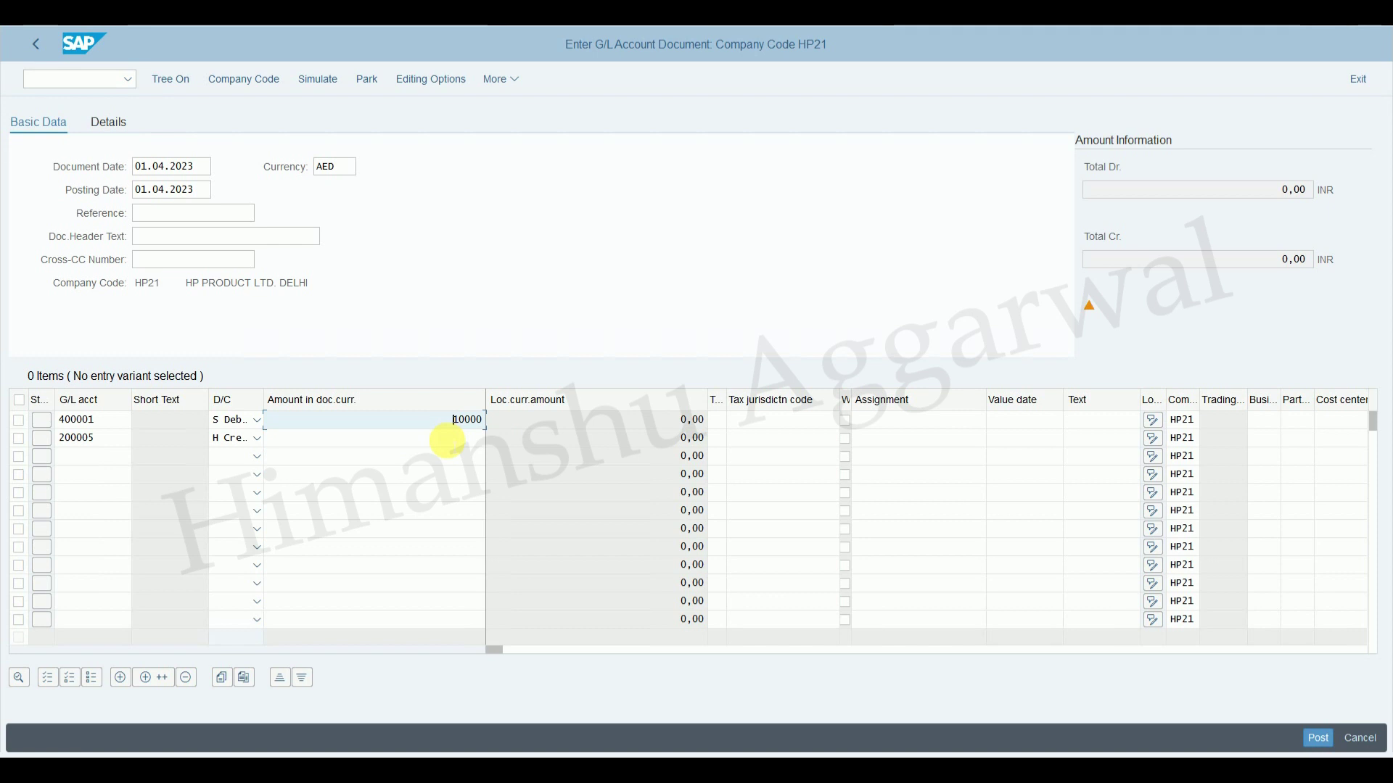
{"action": "key", "text": "Return"}
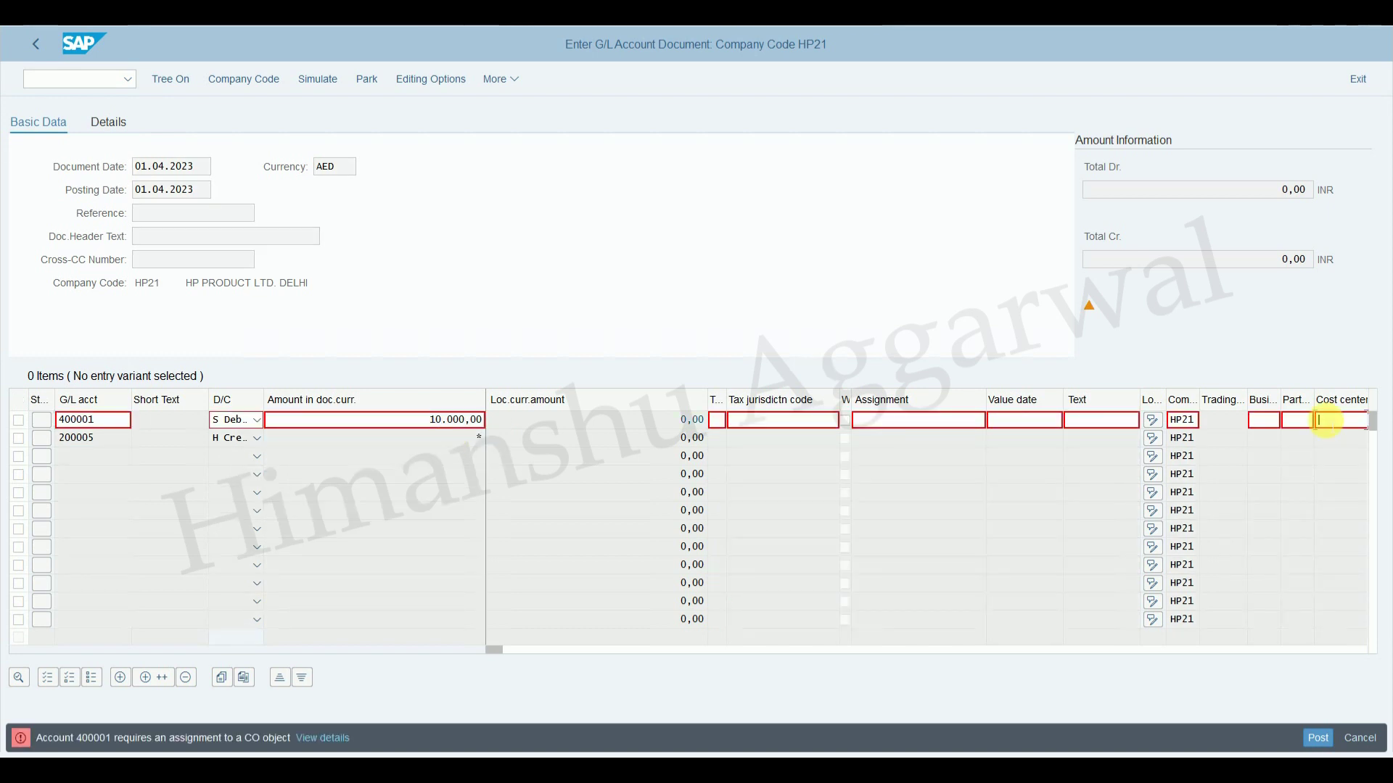
{"action": "type", "text": "HR"}
{"action": "key", "text": "Return"}
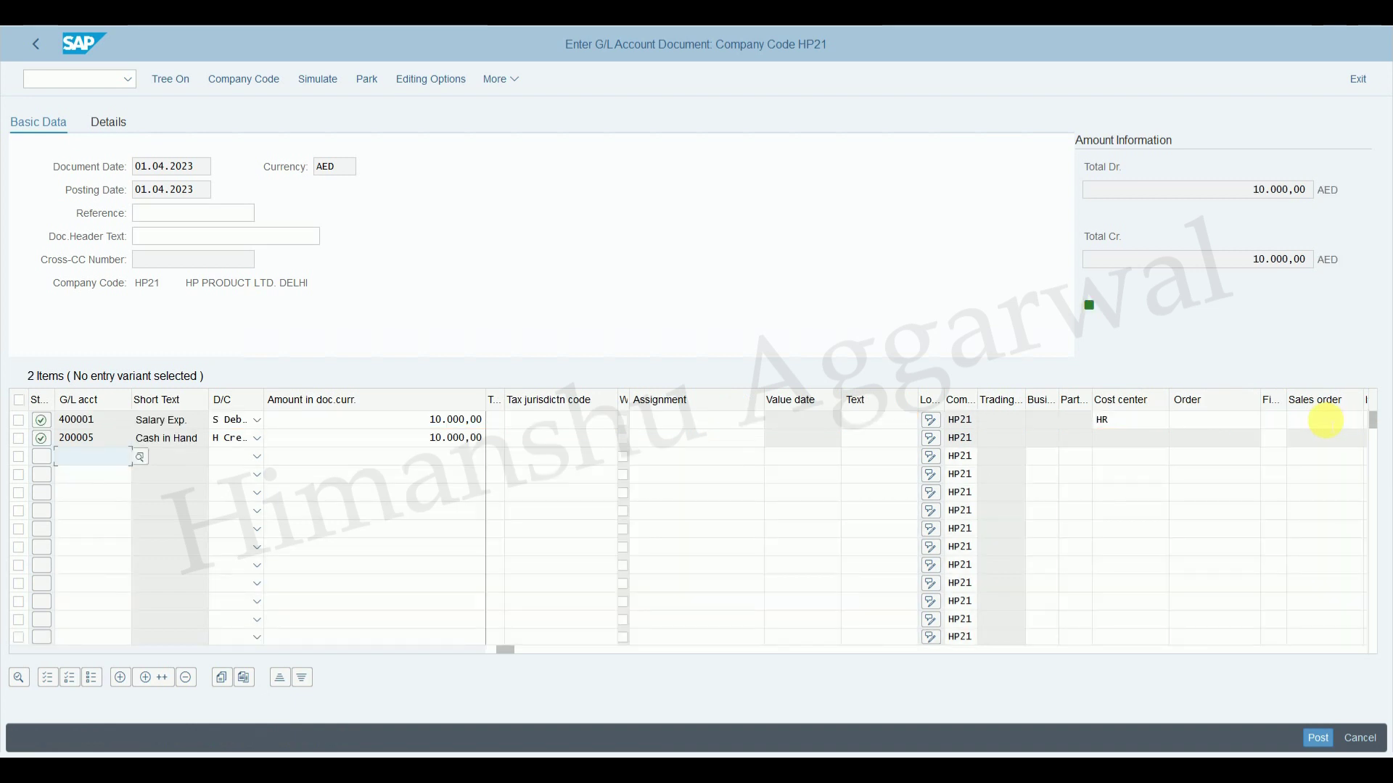
Check the local currency amounts against the Paid Salary in Cash row in Excel, then post the SAP document and leave document entry.
{"action": "left_click_drag", "start_coordinate": [429, 666], "coordinate": [282, 704]}
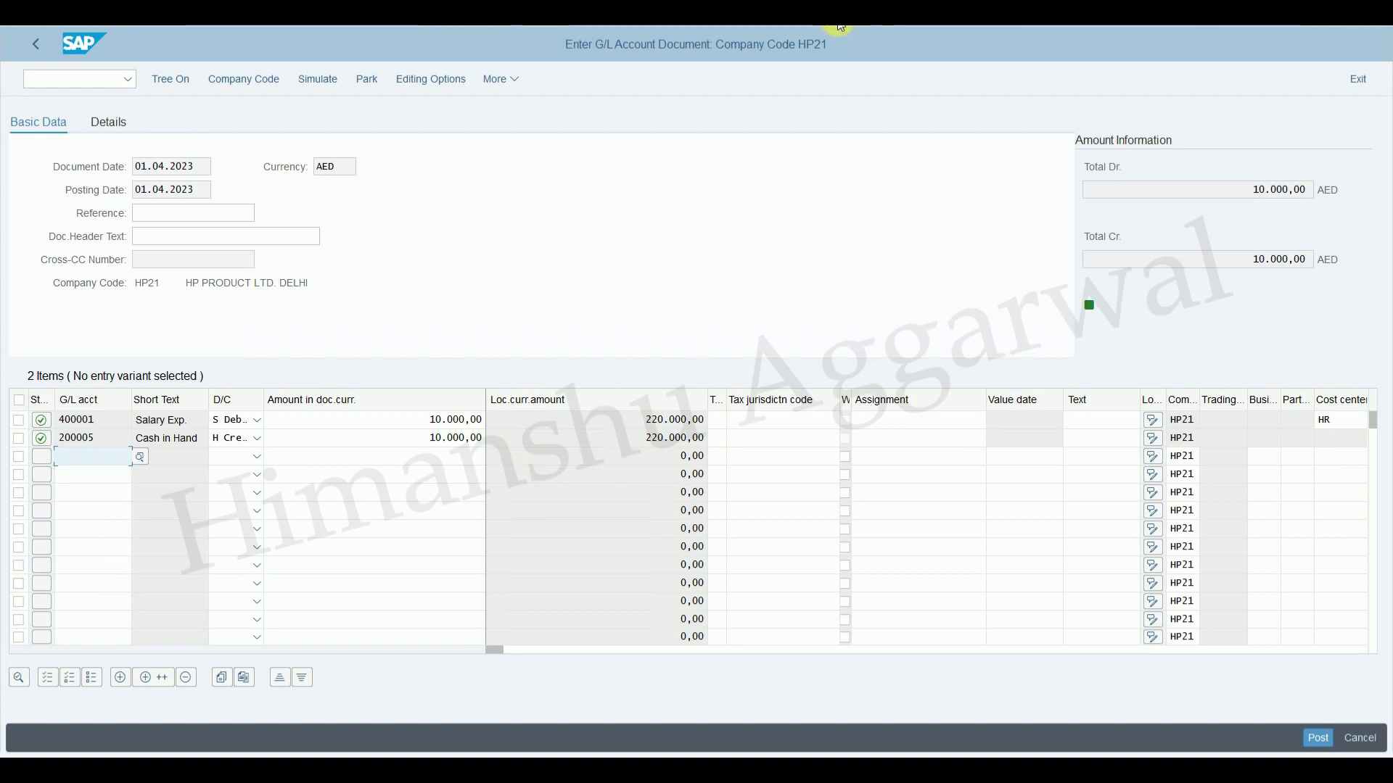
{"action": "key", "text": "alt+Tab"}
{"action": "left_click", "coordinate": [707, 432]}
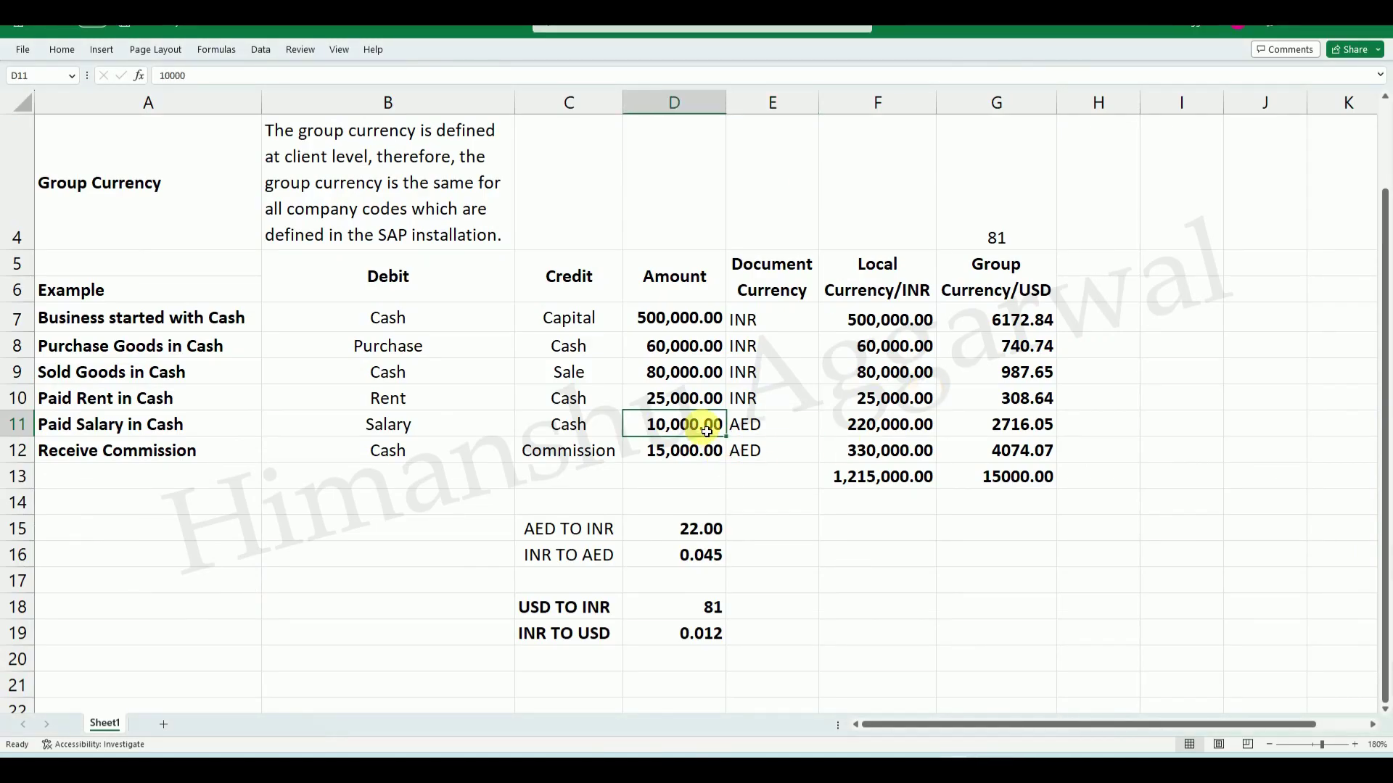
{"action": "left_click", "coordinate": [881, 425]}
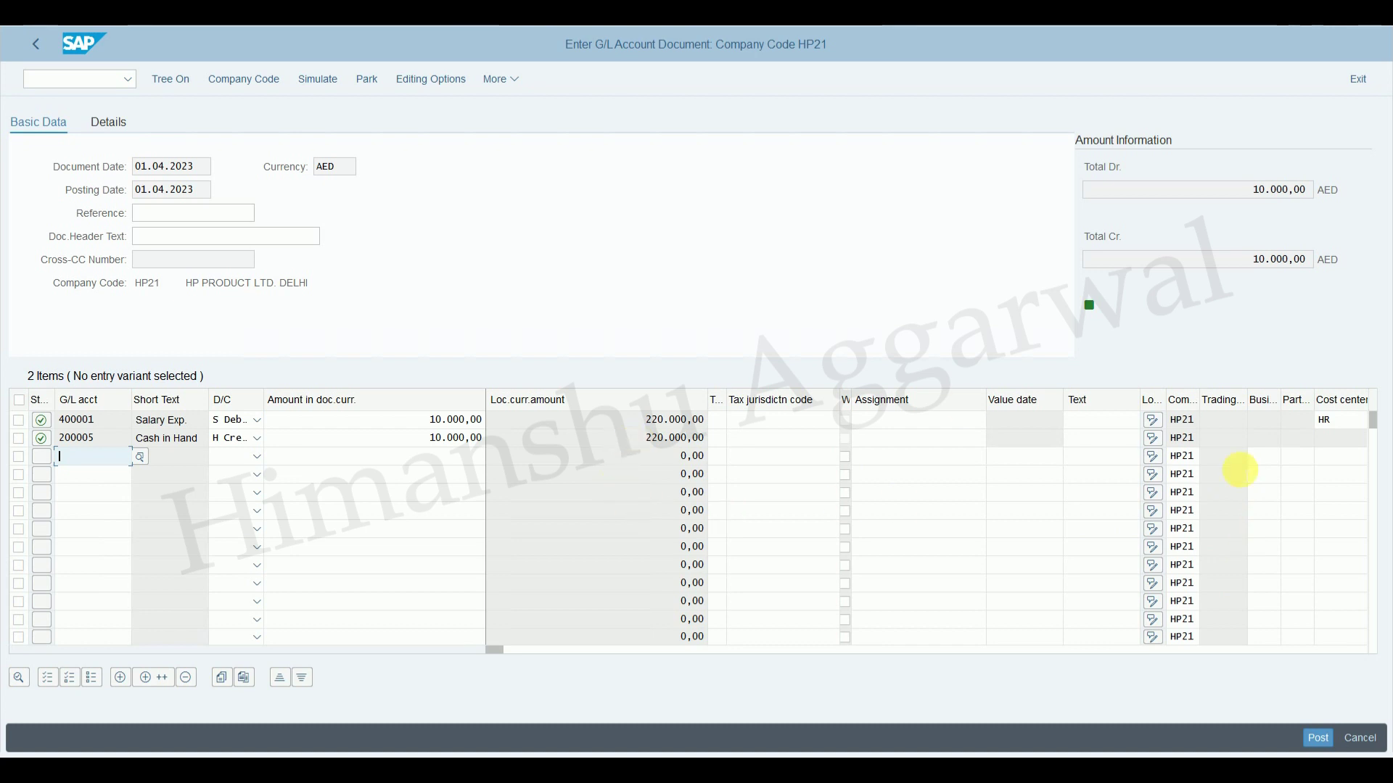
{"action": "left_click", "coordinate": [1318, 738]}
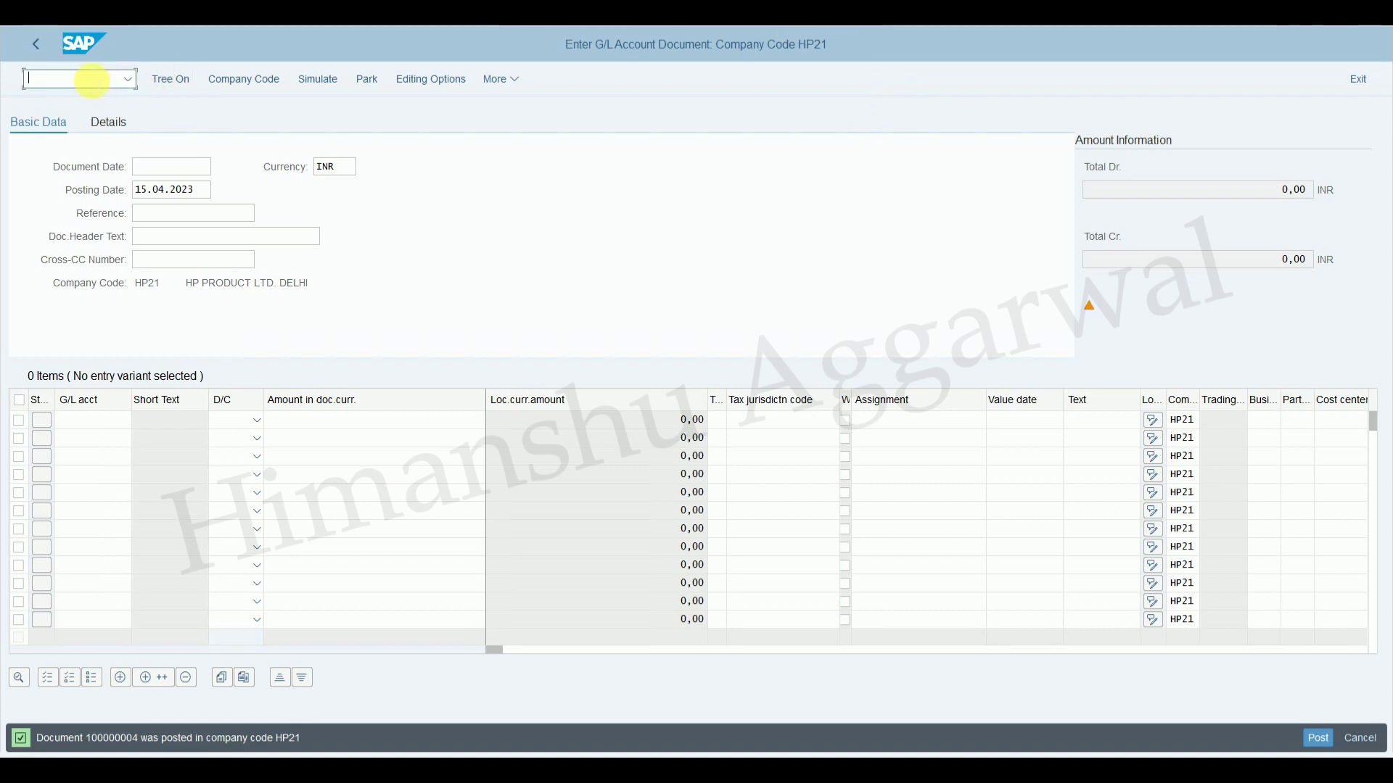
{"action": "type", "text": "n"}
{"action": "key", "text": "Return"}
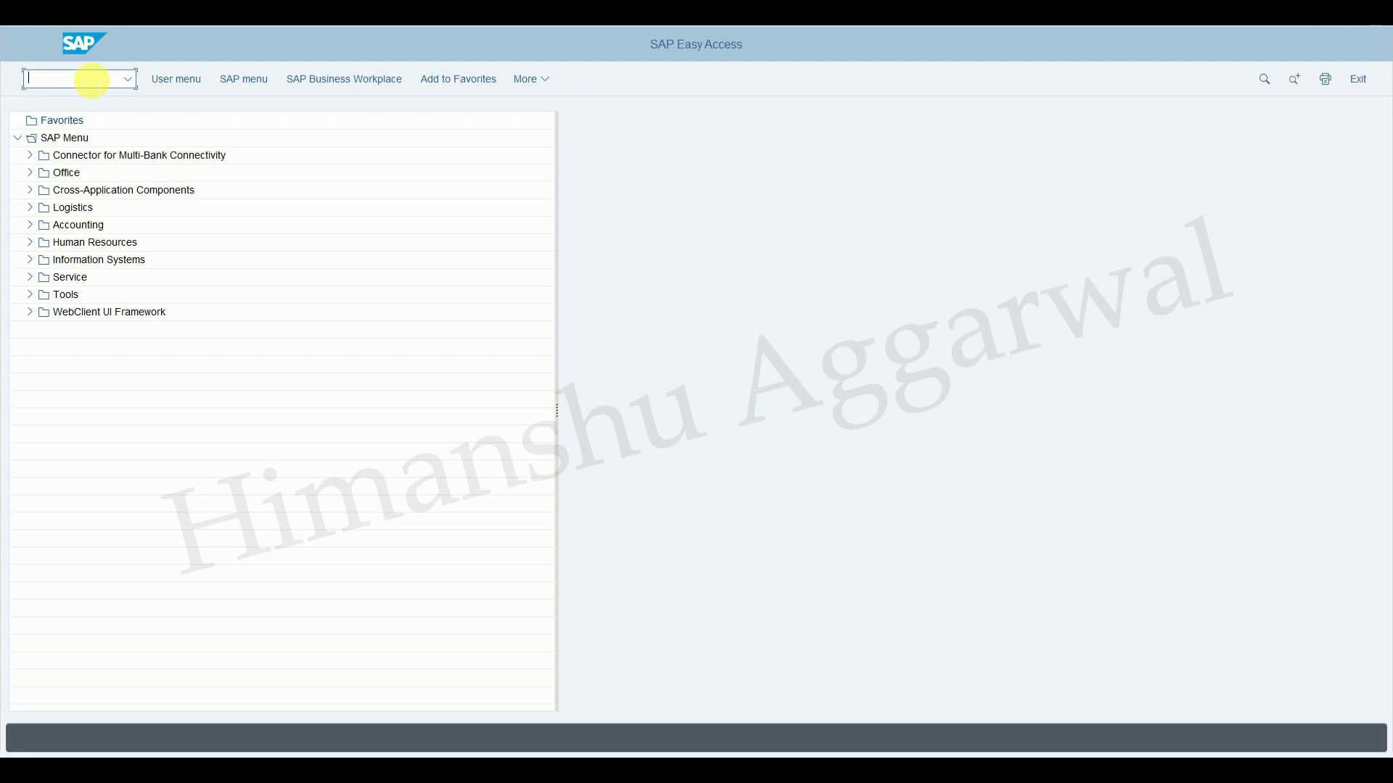
{"action": "left_click", "coordinate": [135, 87]}
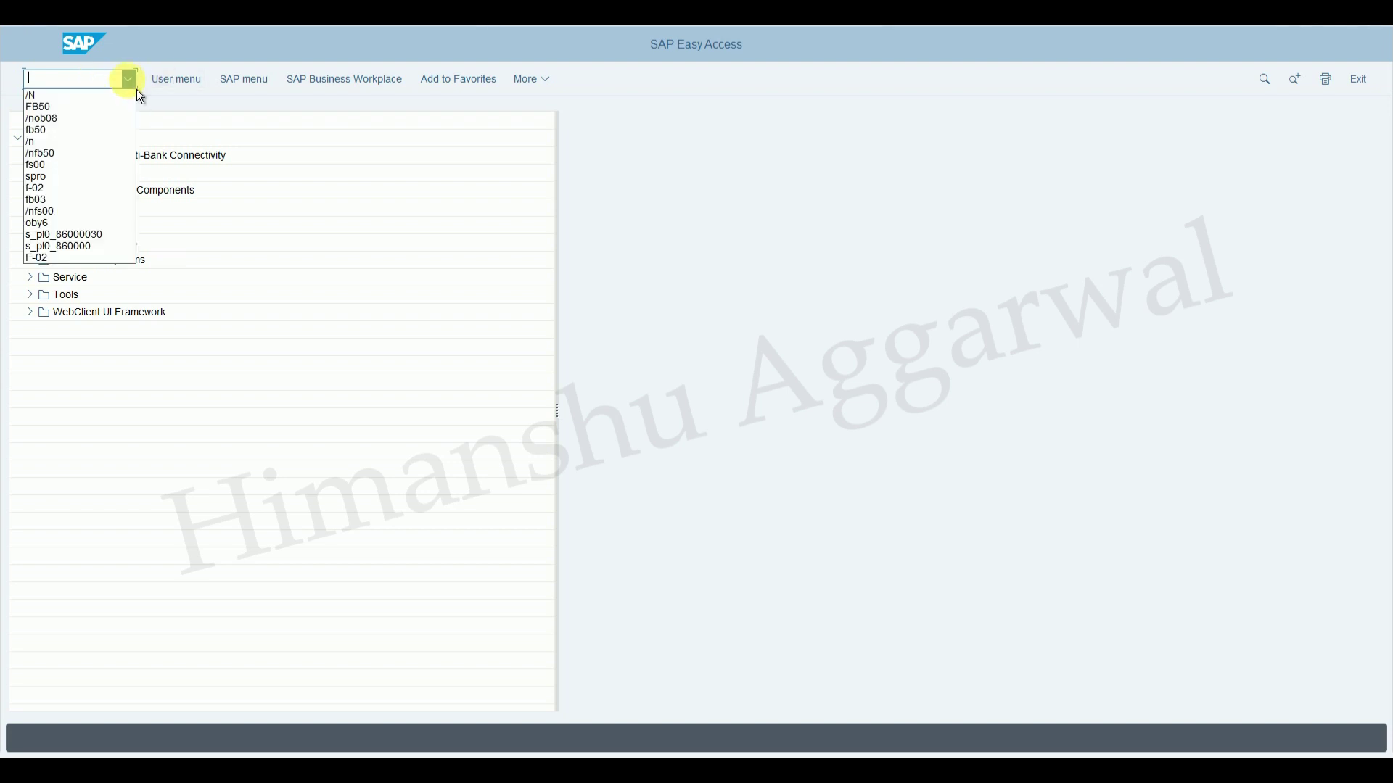
{"action": "left_click", "coordinate": [107, 236]}
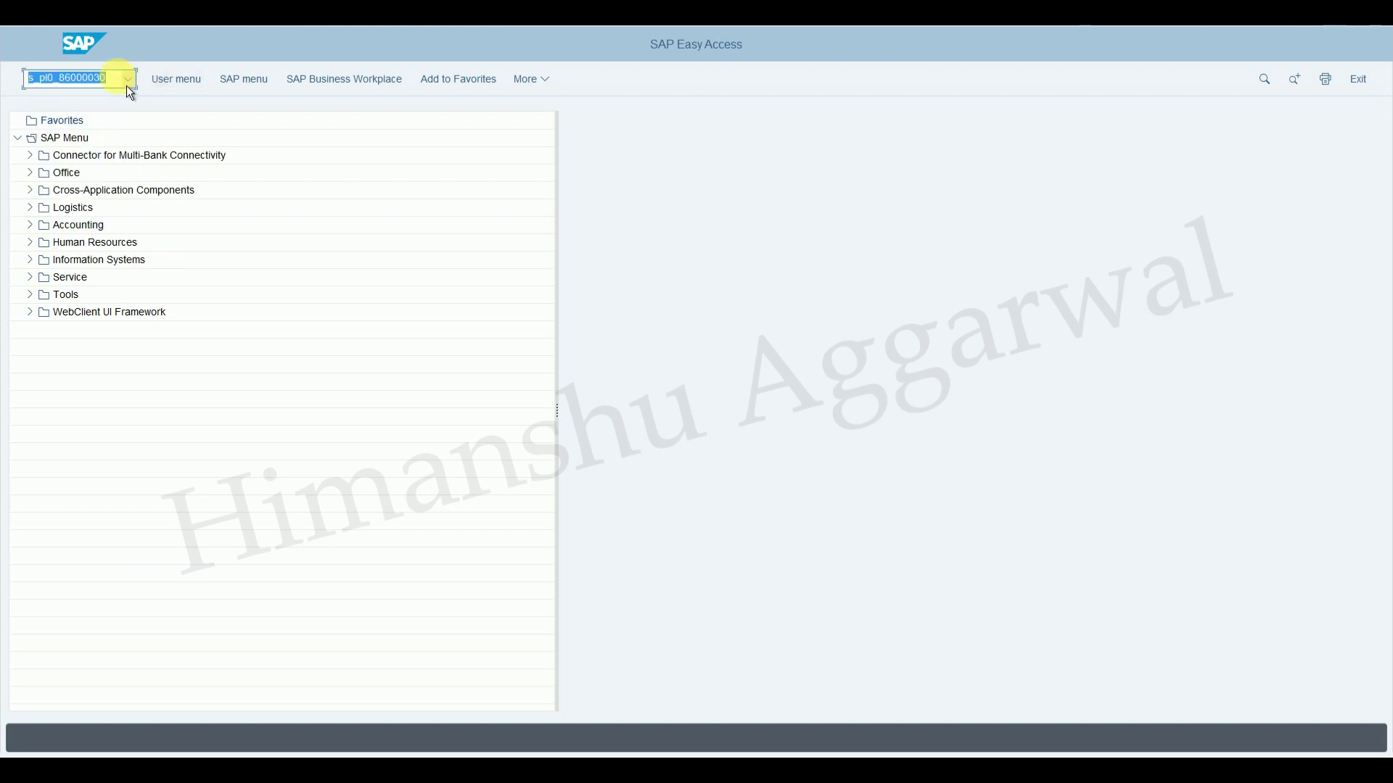
{"action": "left_click", "coordinate": [113, 77]}
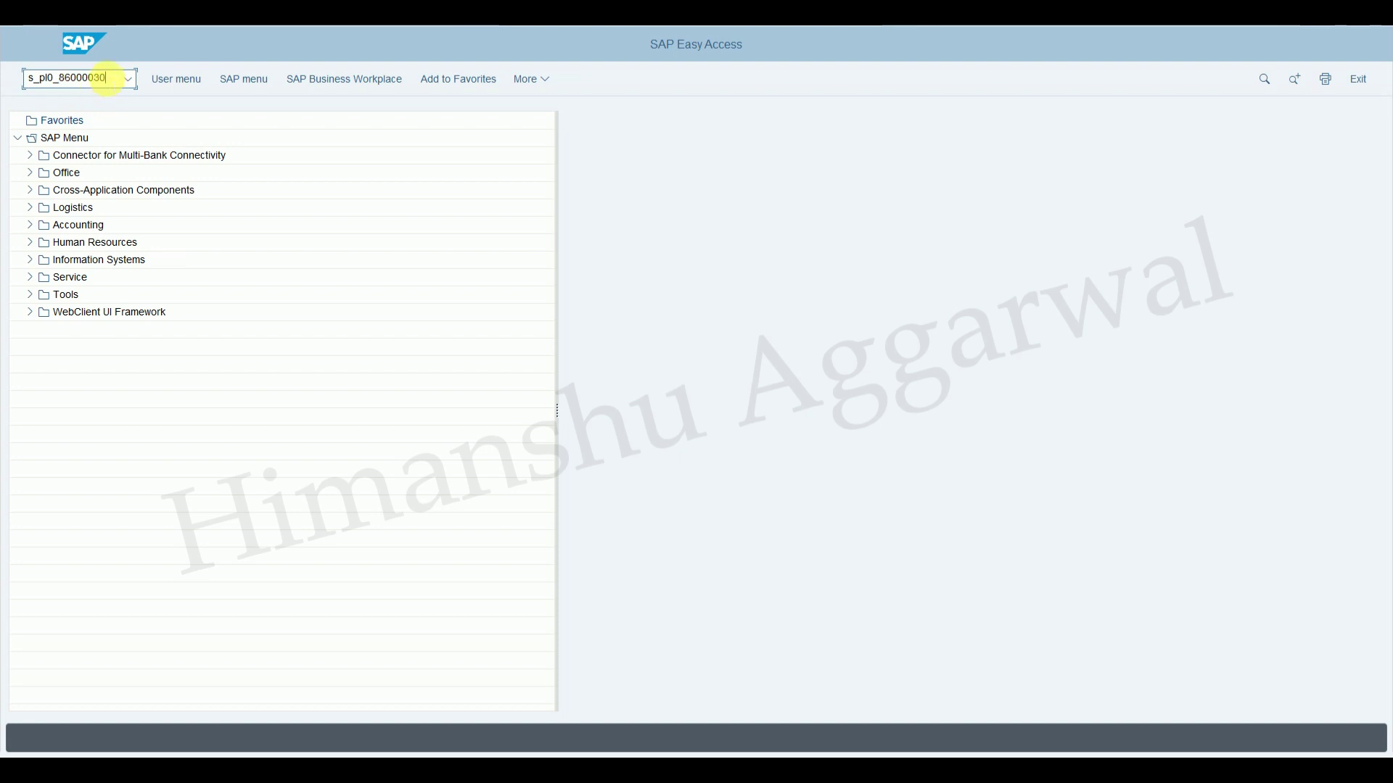
{"action": "key", "text": "Return"}
Open currency exchange rate maintenance with transaction OB08 and start adding new entries.
{"action": "type", "text": "OB08"}
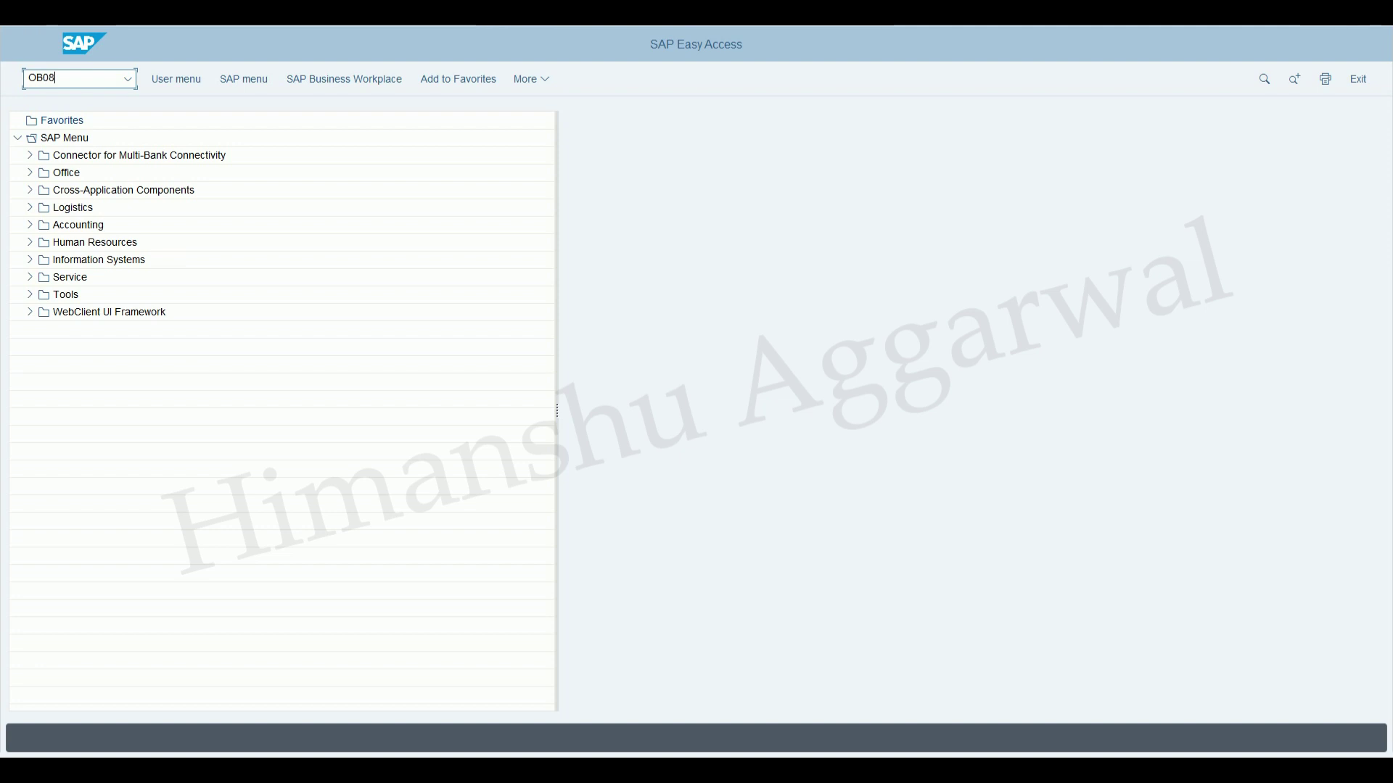
{"action": "key", "text": "Return"}
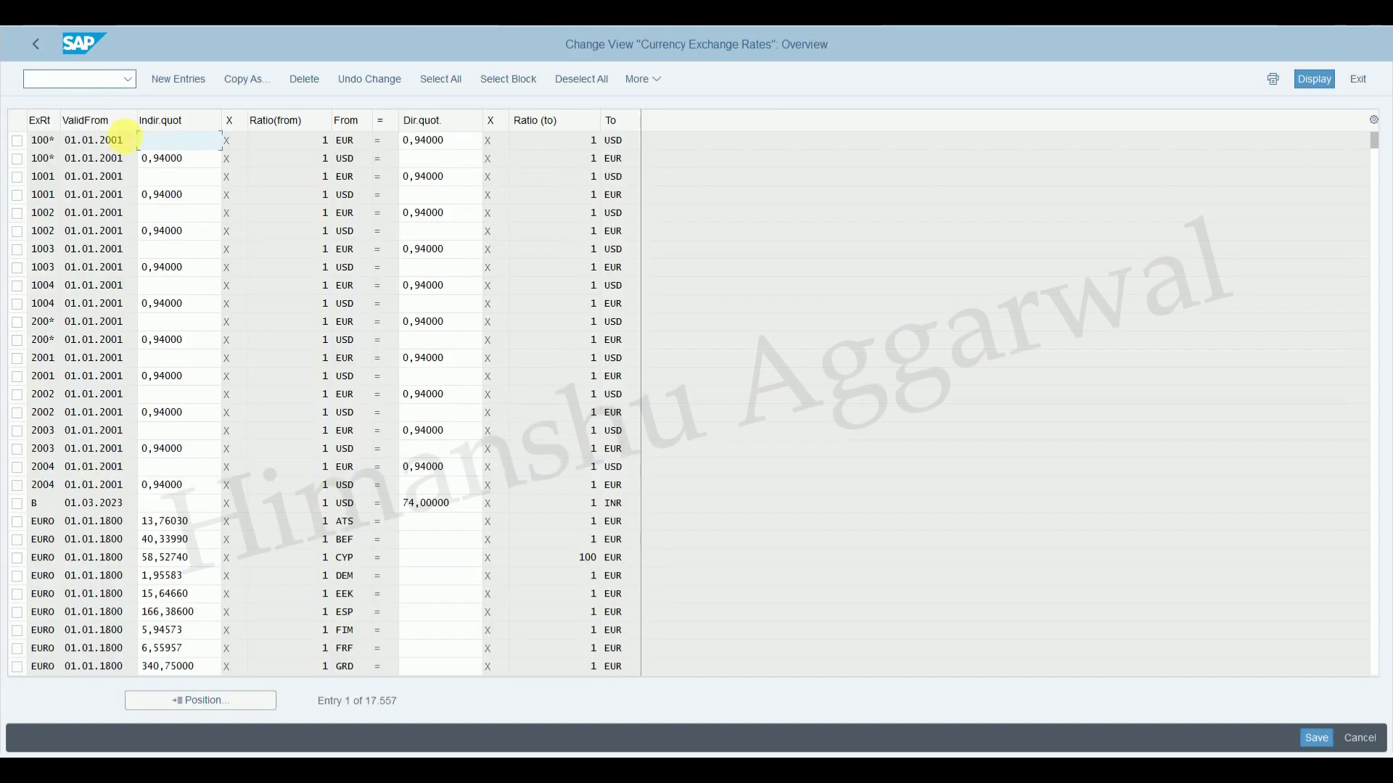
{"action": "left_click", "coordinate": [198, 92]}
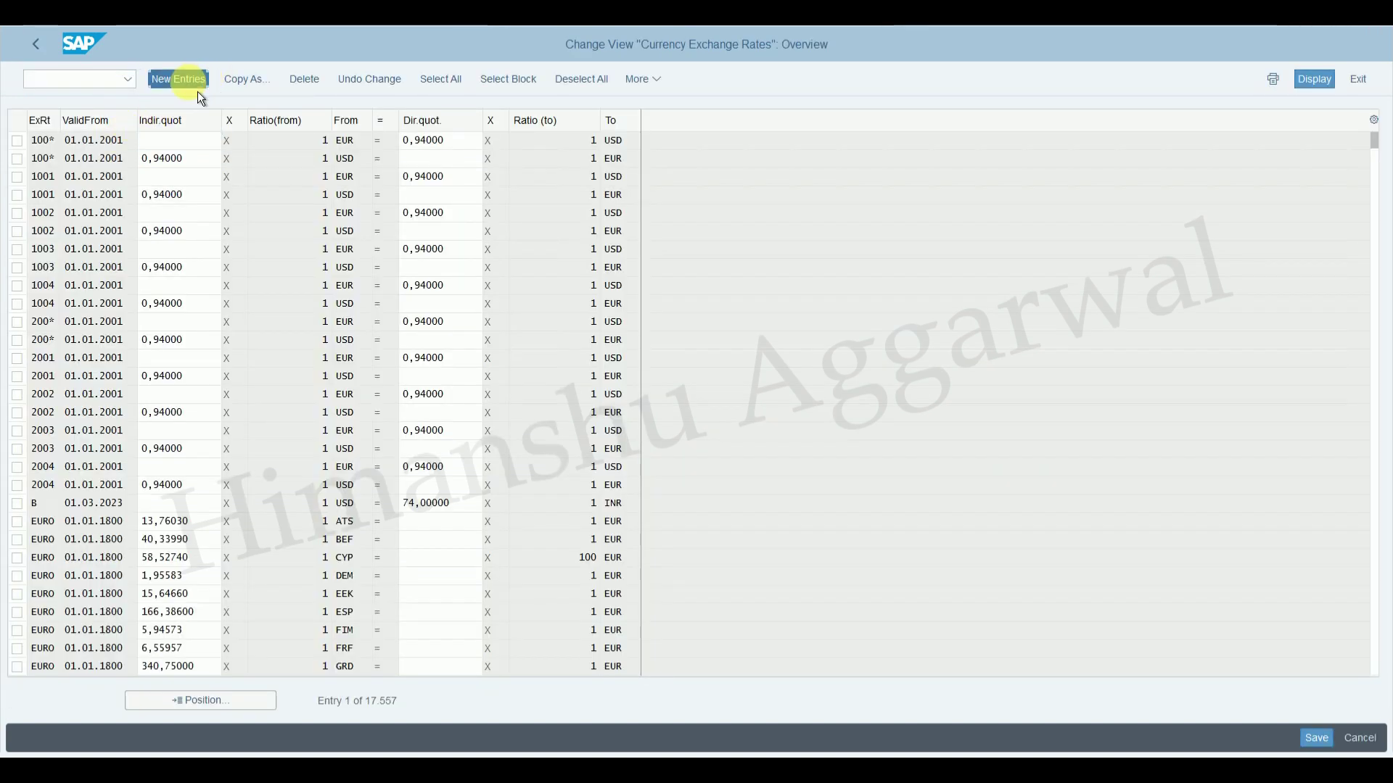
Start two new exchange rate entries with rate type M, both valid from 01.04.2023.
{"action": "type", "text": "M"}
{"action": "left_click", "coordinate": [45, 159]}
{"action": "type", "text": "M"}
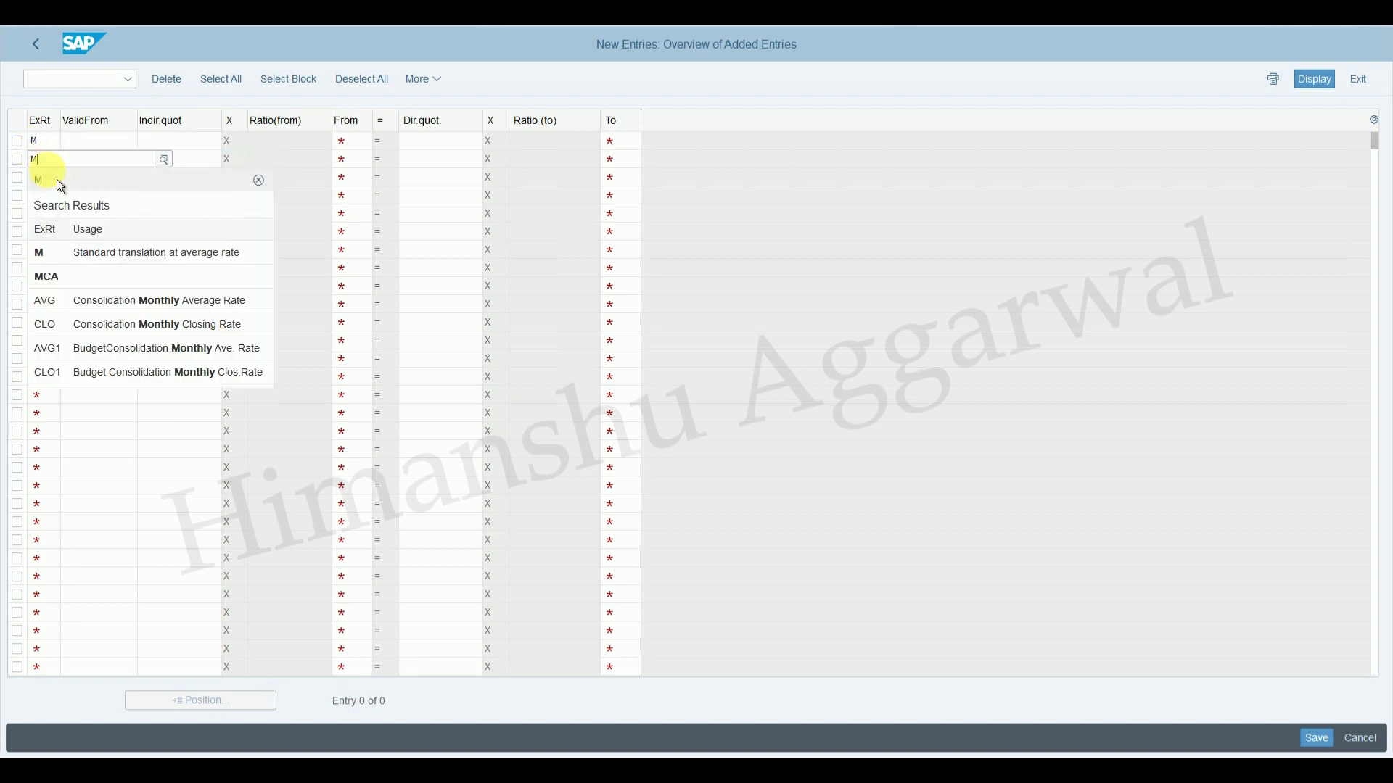
{"action": "left_click", "coordinate": [80, 254]}
{"action": "left_click", "coordinate": [106, 141]}
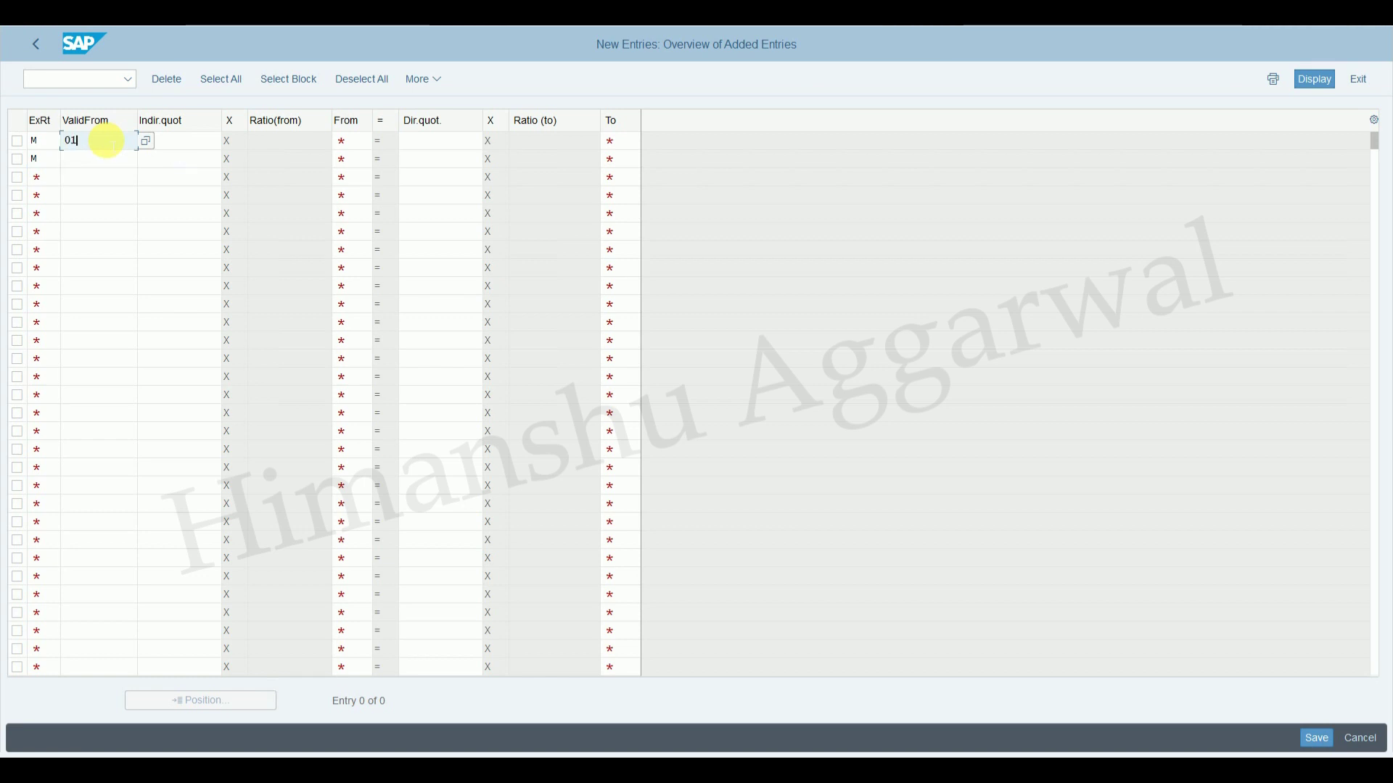
{"action": "type", "text": "01.04.2023"}
{"action": "left_click", "coordinate": [90, 159]}
{"action": "type", "text": "0"}
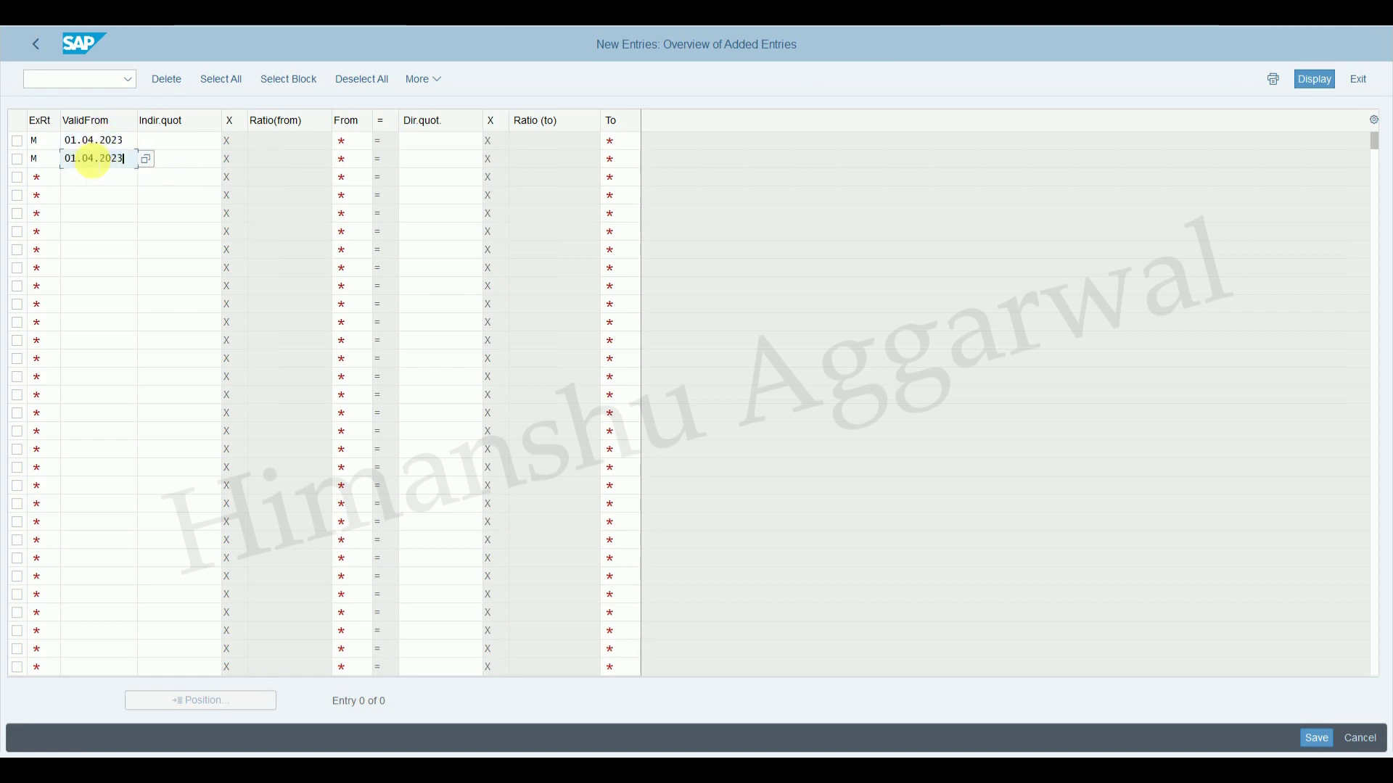
Set the first entry to convert USD to INR with a direct quotation of 81.
{"action": "left_click", "coordinate": [358, 140]}
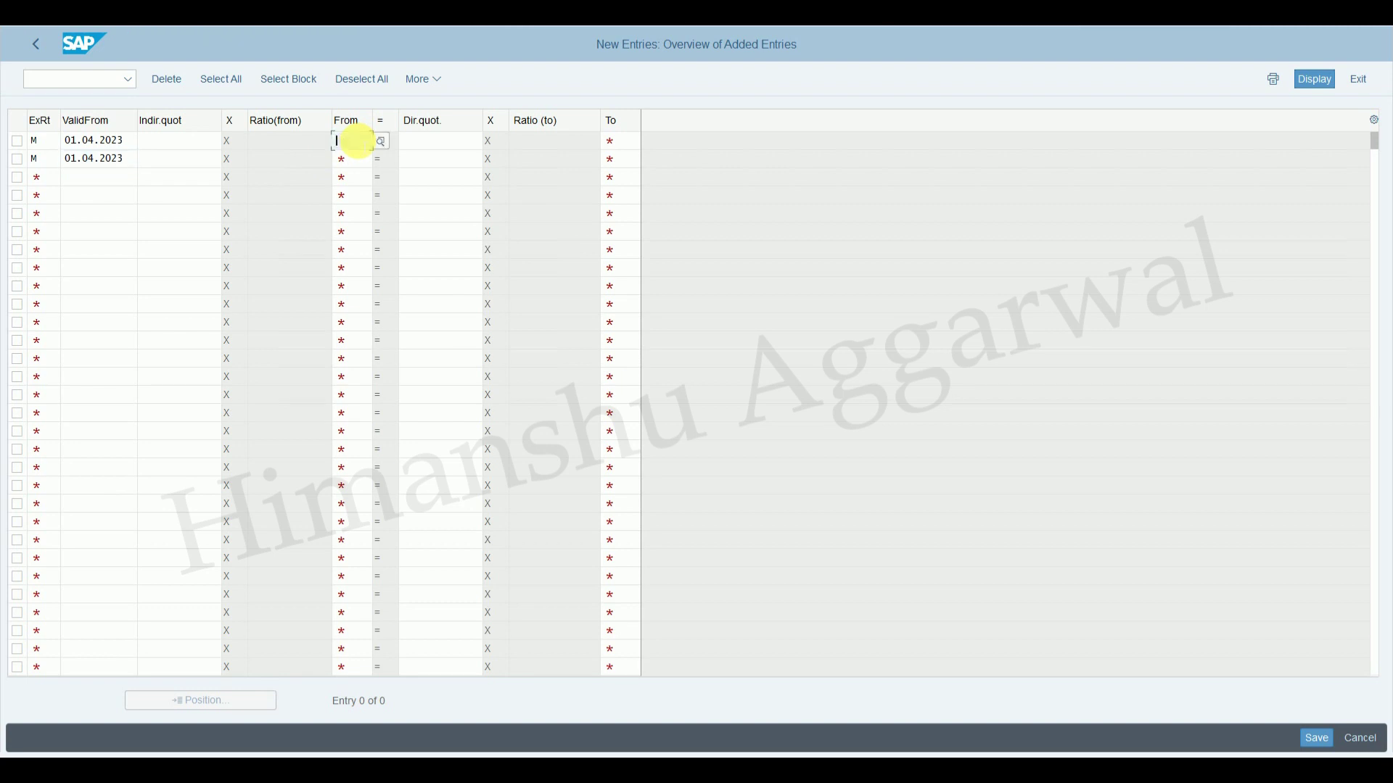
{"action": "type", "text": "USD"}
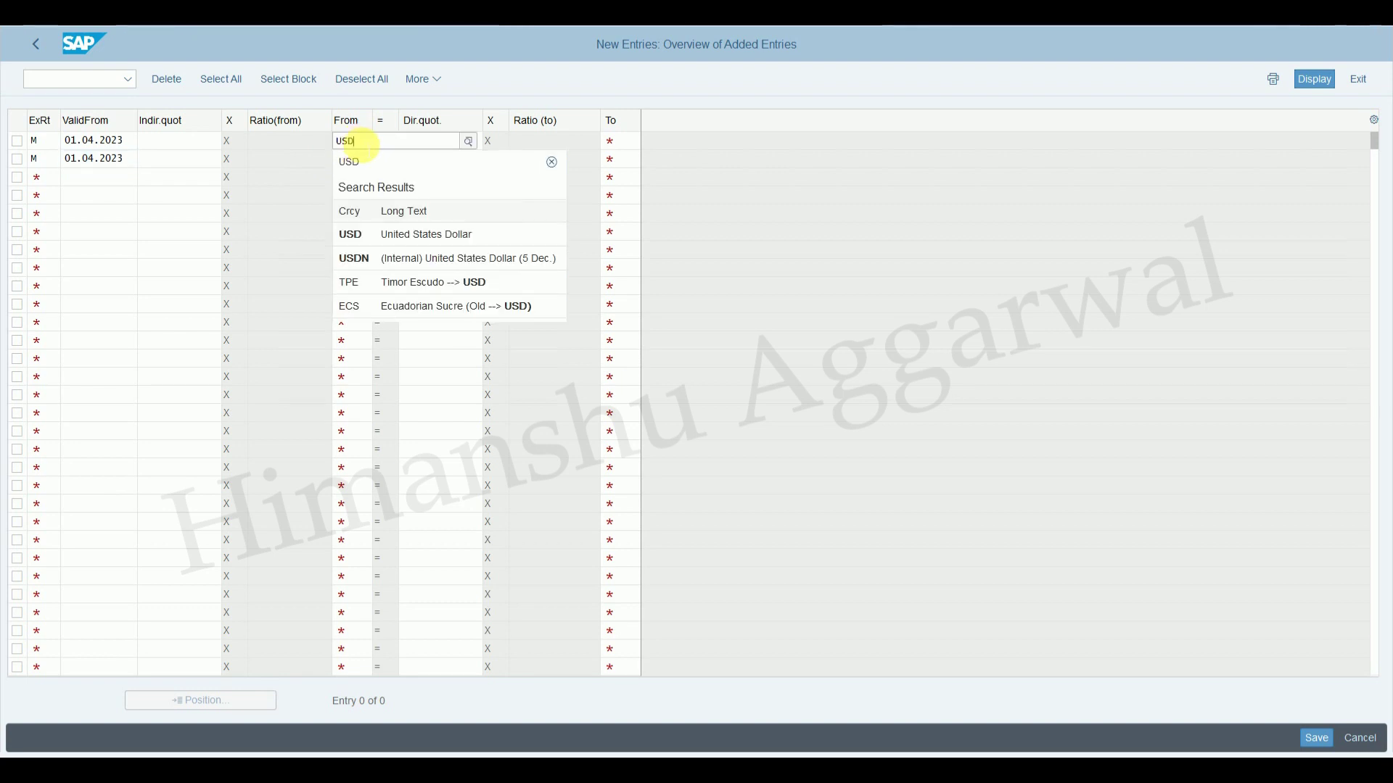
{"action": "left_click", "coordinate": [397, 238]}
{"action": "left_click", "coordinate": [611, 141]}
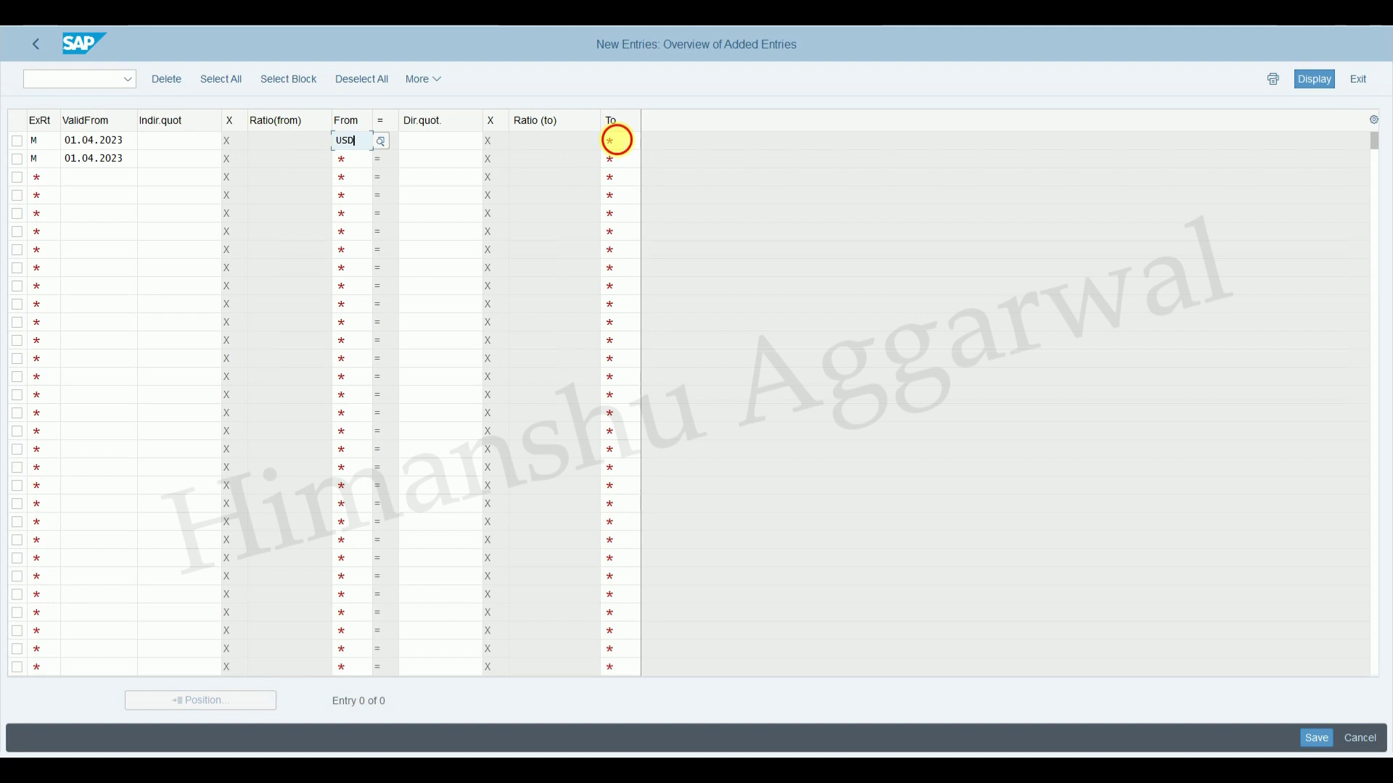
{"action": "type", "text": "INR"}
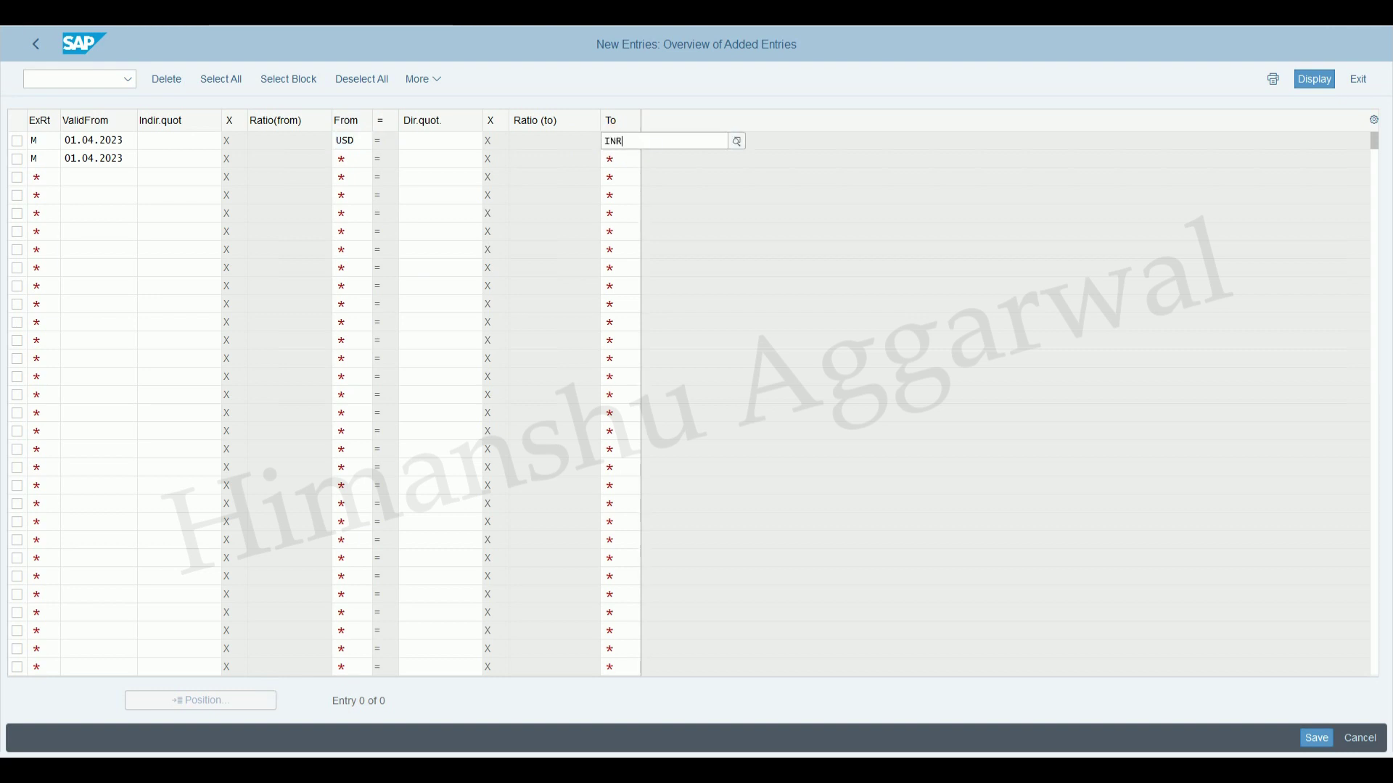
{"action": "left_click", "coordinate": [448, 139]}
{"action": "type", "text": "81"}
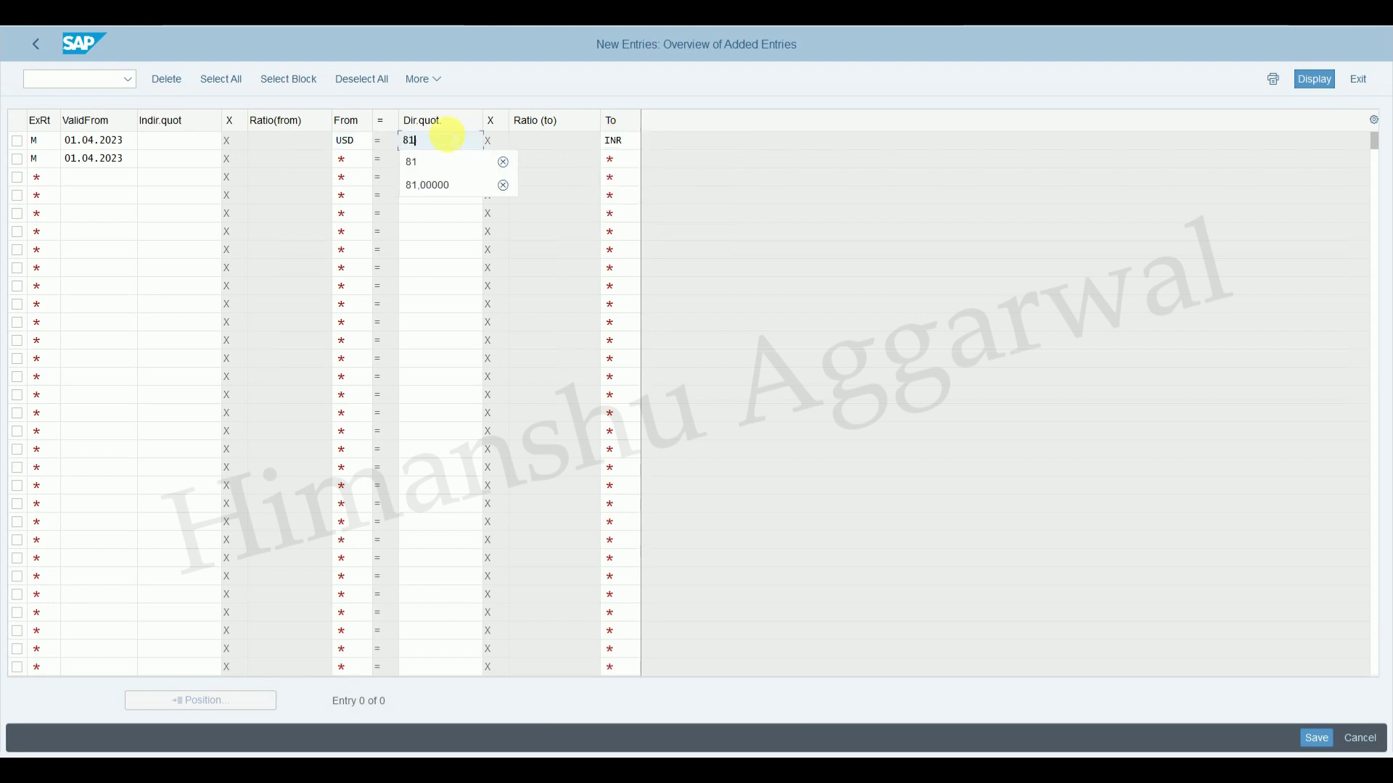
{"action": "left_click", "coordinate": [422, 167]}
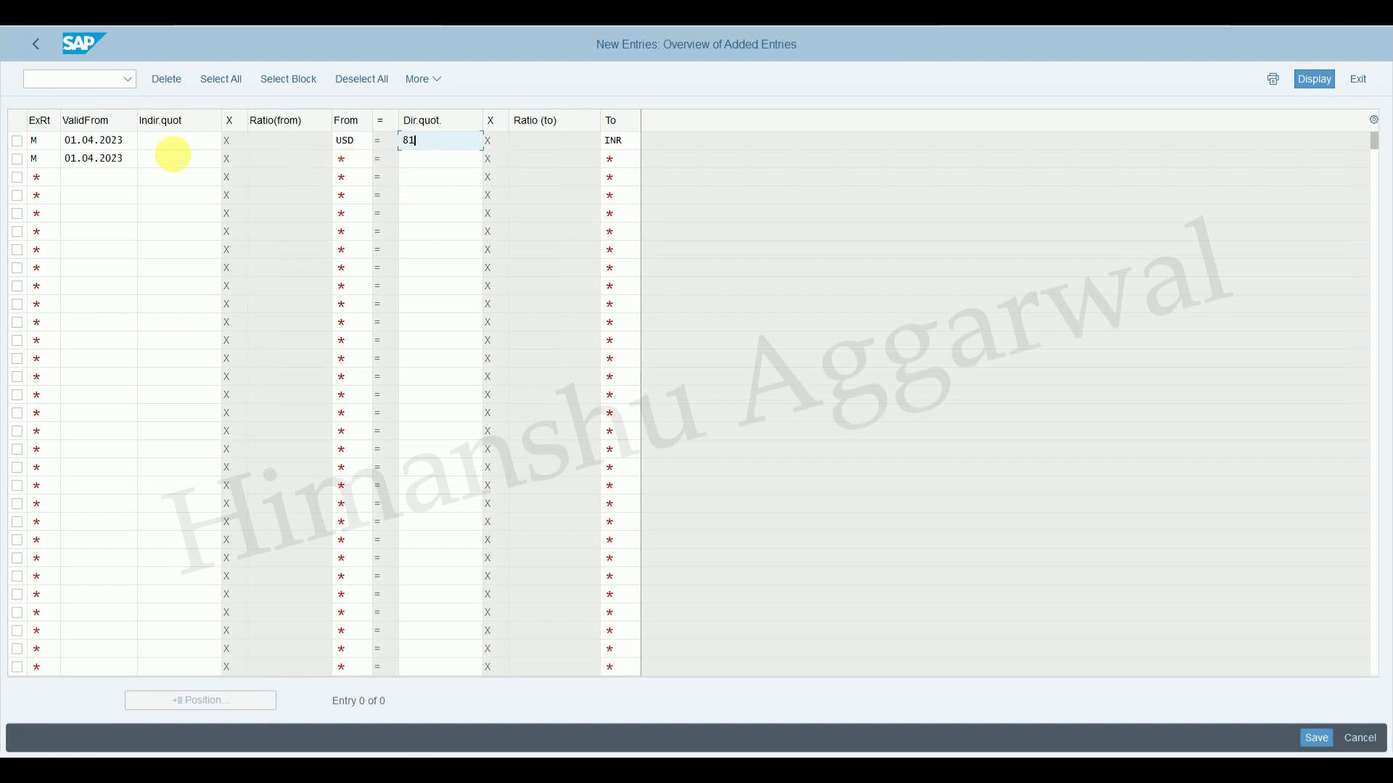
Set the second entry to convert INR to USD with an indirect quotation of 81.
{"action": "left_click", "coordinate": [173, 157]}
{"action": "type", "text": "81"}
{"action": "left_click", "coordinate": [172, 178]}
{"action": "left_click", "coordinate": [351, 158]}
{"action": "type", "text": "INR"}
{"action": "key", "text": "Tab"}
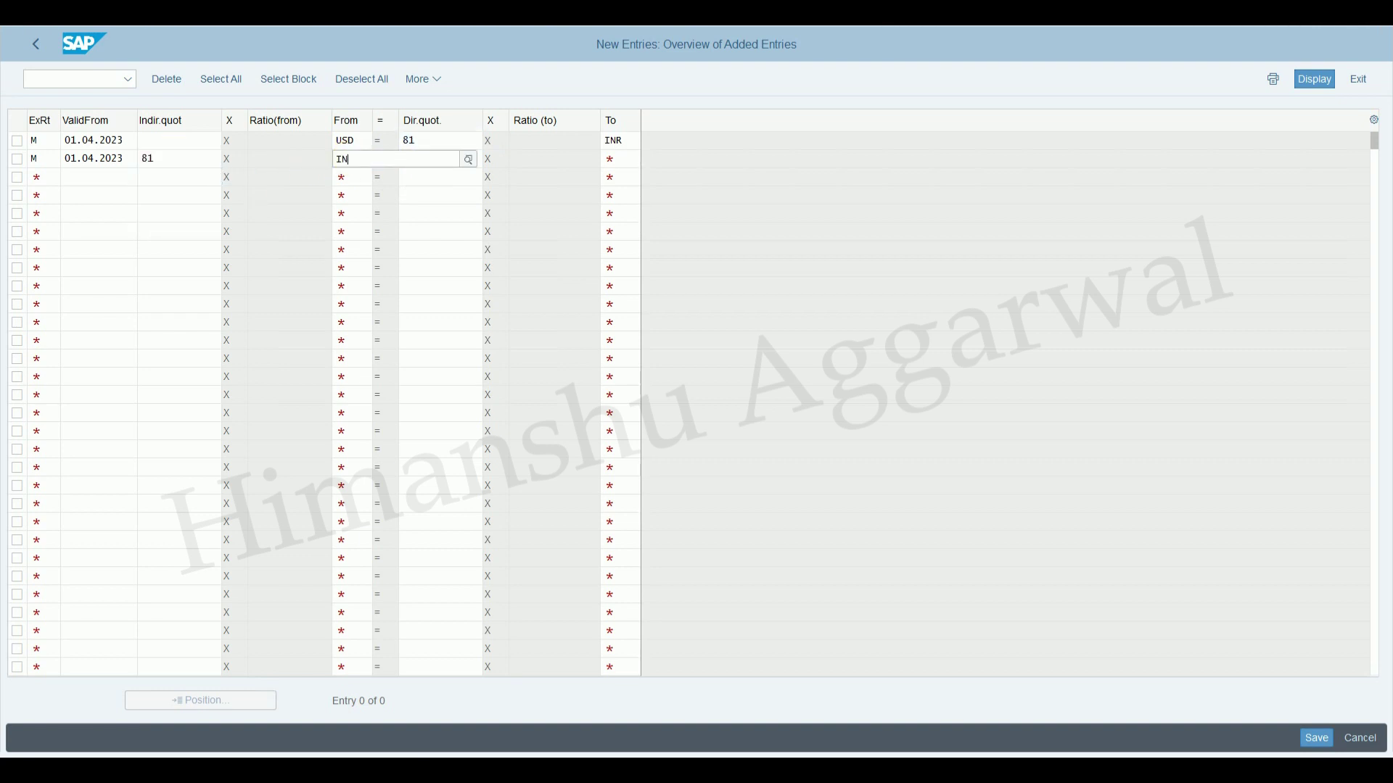
{"action": "key", "text": "Tab"}
{"action": "key", "text": "Tab"}
{"action": "type", "text": "U"}
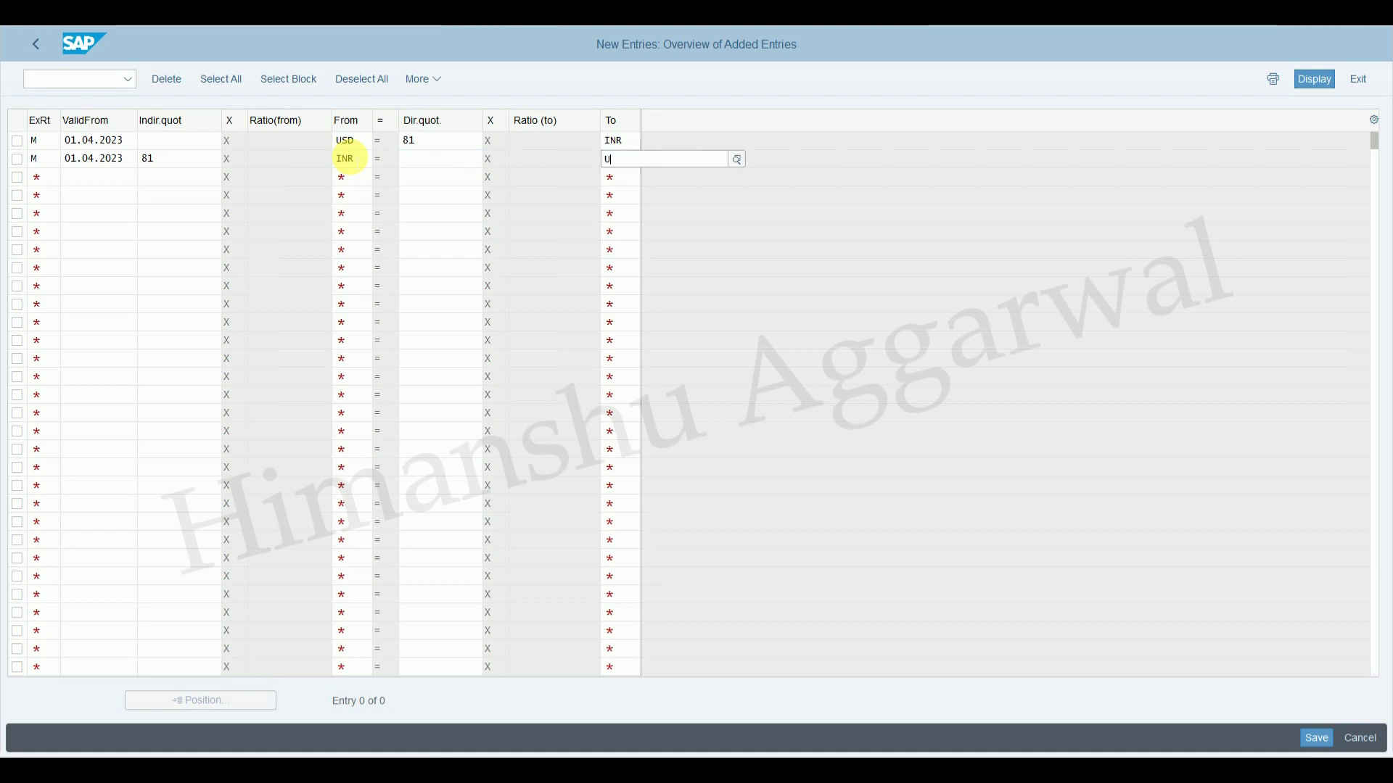
{"action": "type", "text": "SD"}
{"action": "key", "text": "Return"}
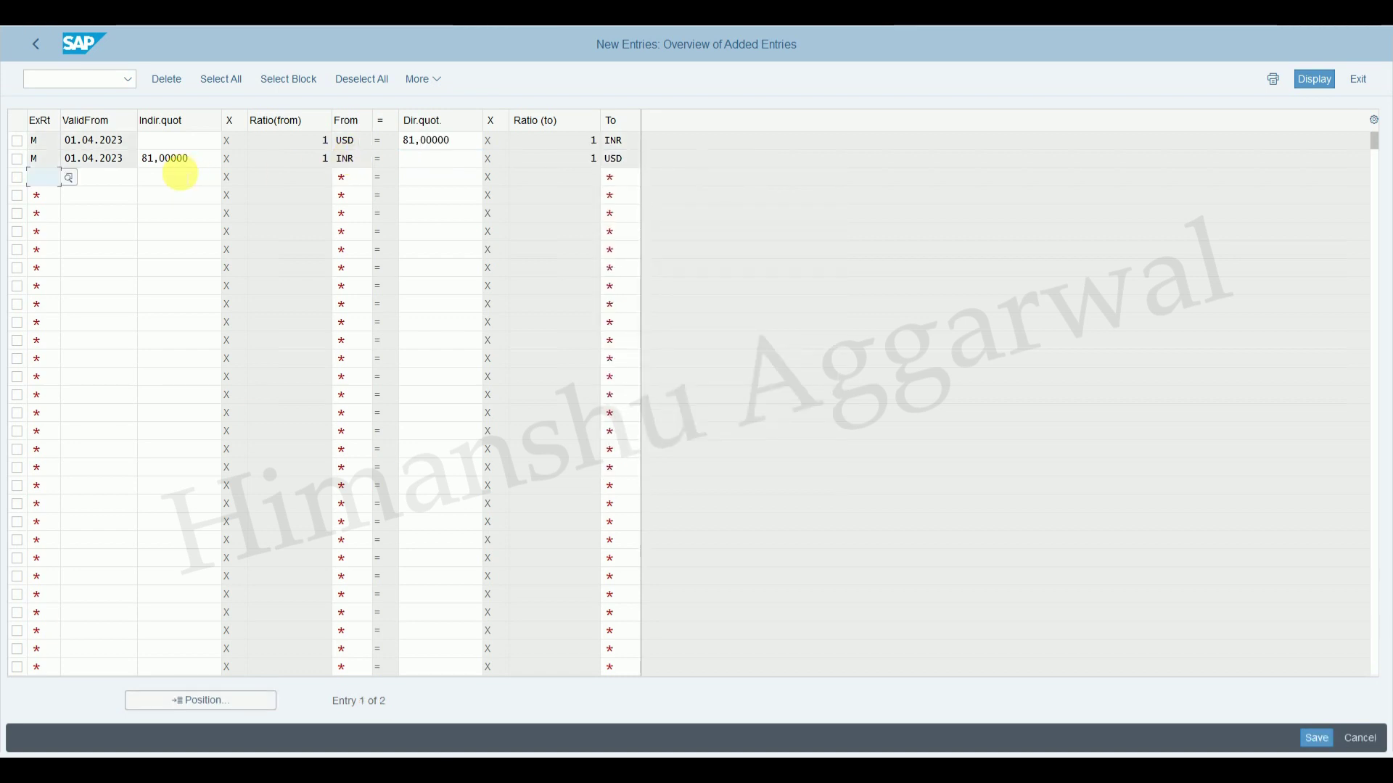
Save the new USD/INR exchange rates and return to the SAP Easy Access screen.
{"action": "left_click", "coordinate": [1326, 737]}
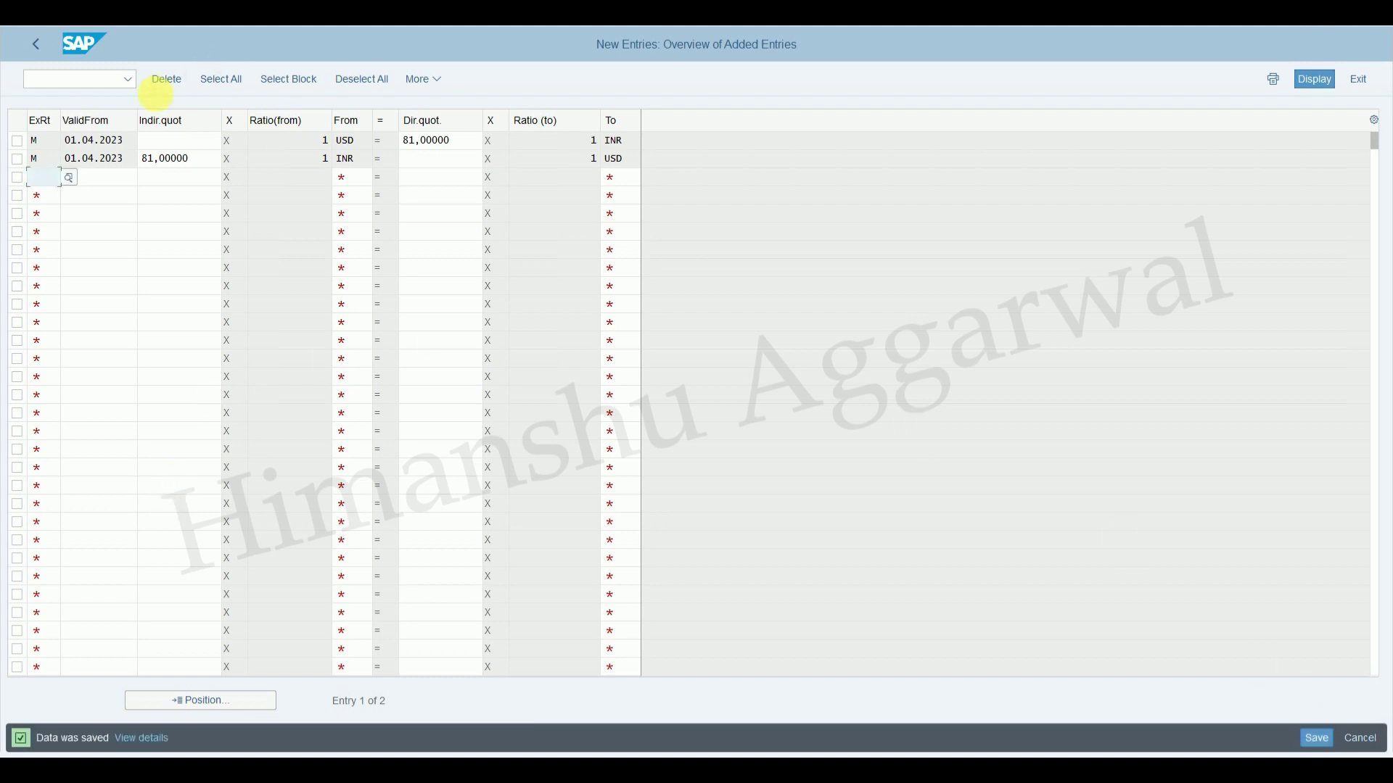
{"action": "left_click", "coordinate": [42, 56]}
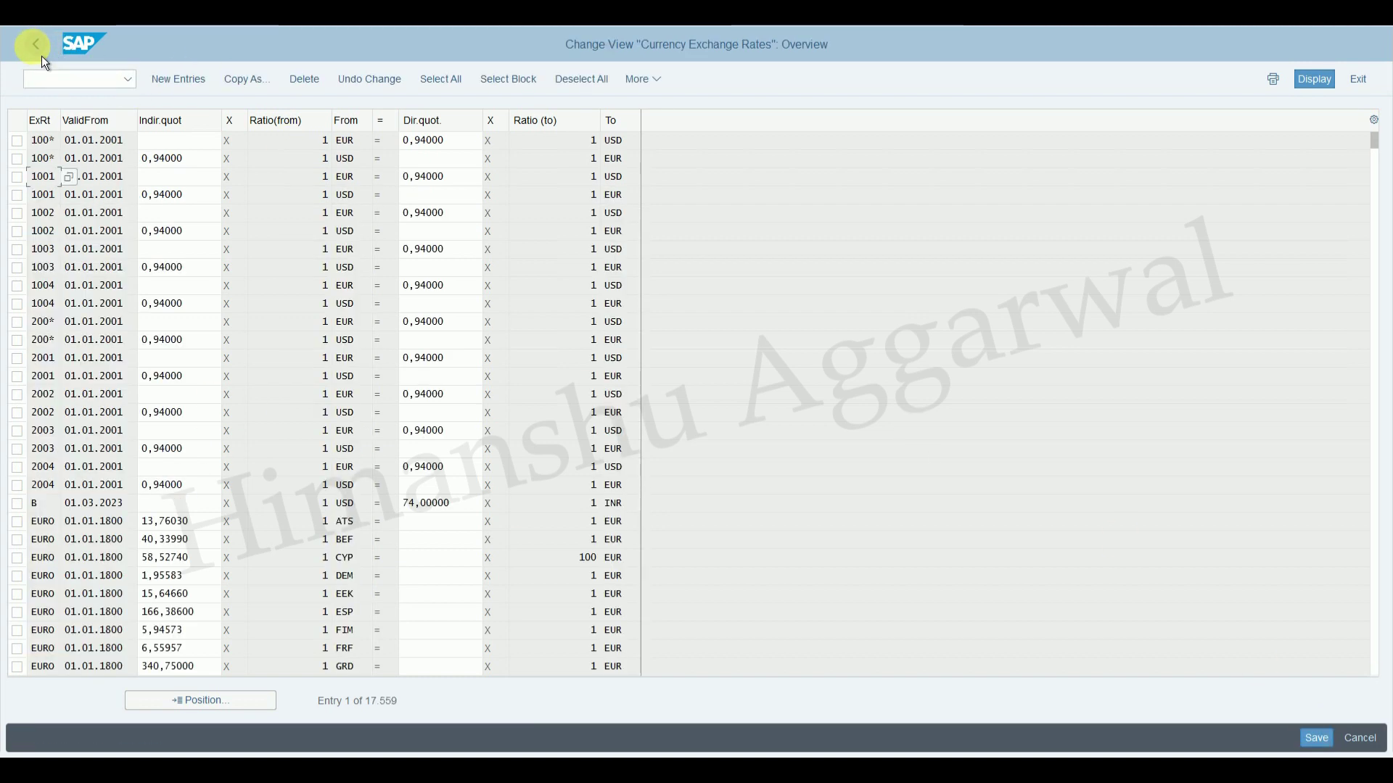
{"action": "left_click", "coordinate": [42, 56]}
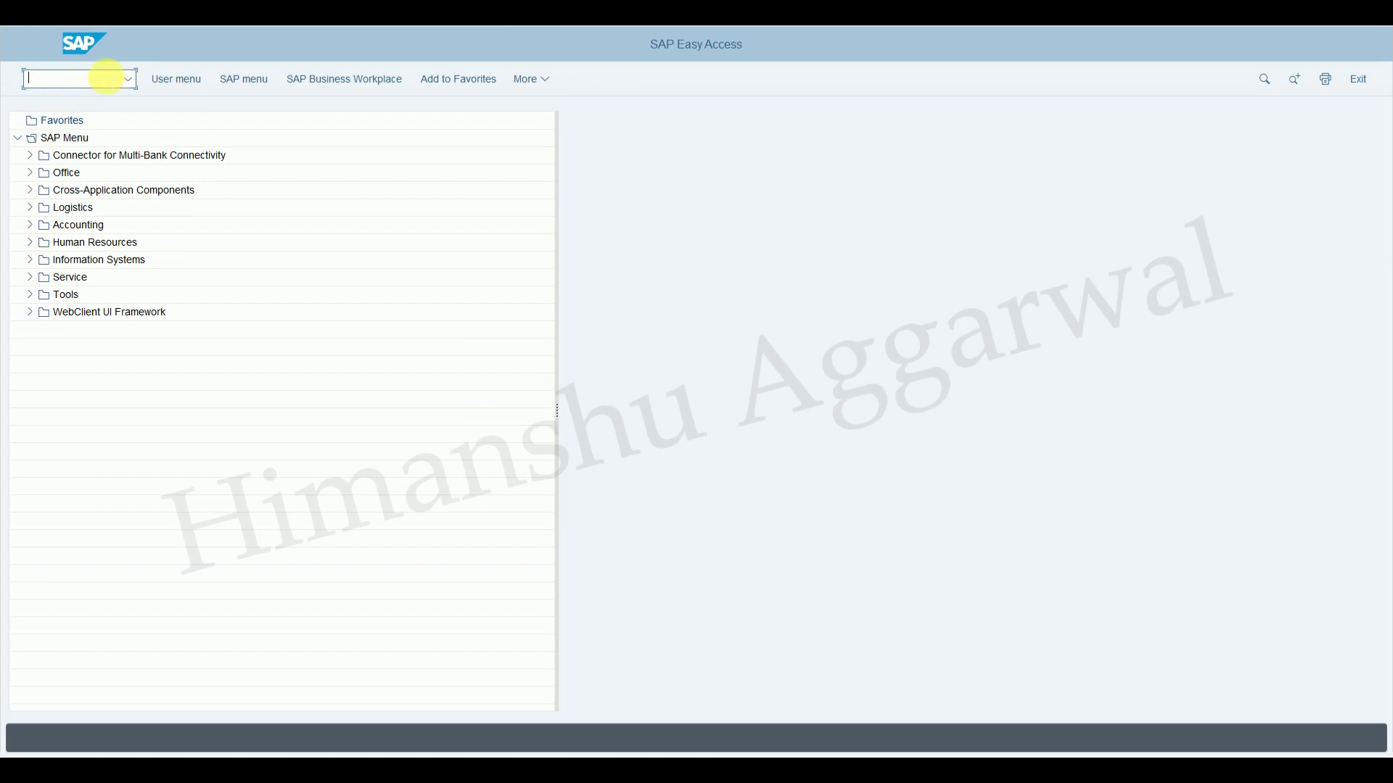
Open the G/L account balances report selection with transaction s_pl0_86000030.
{"action": "left_click", "coordinate": [127, 78]}
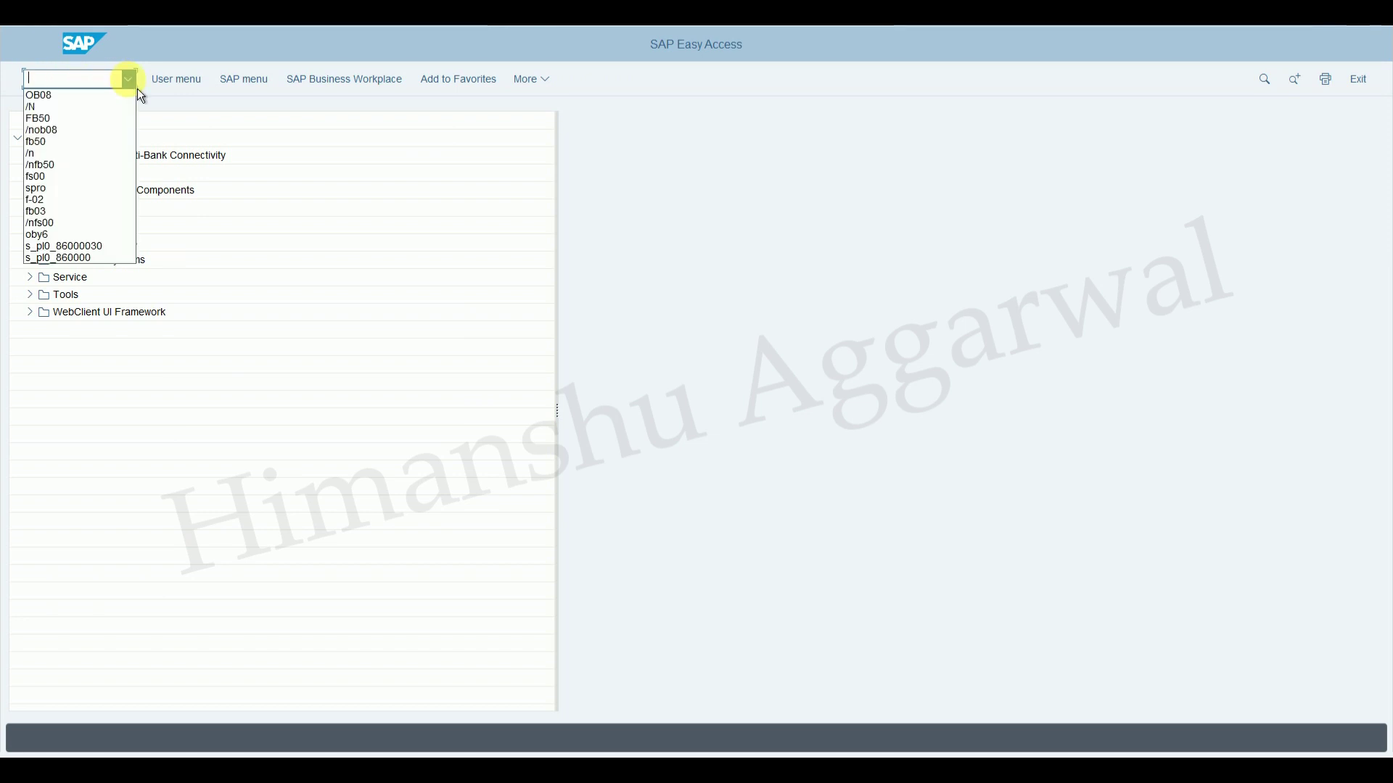
{"action": "left_click", "coordinate": [100, 247]}
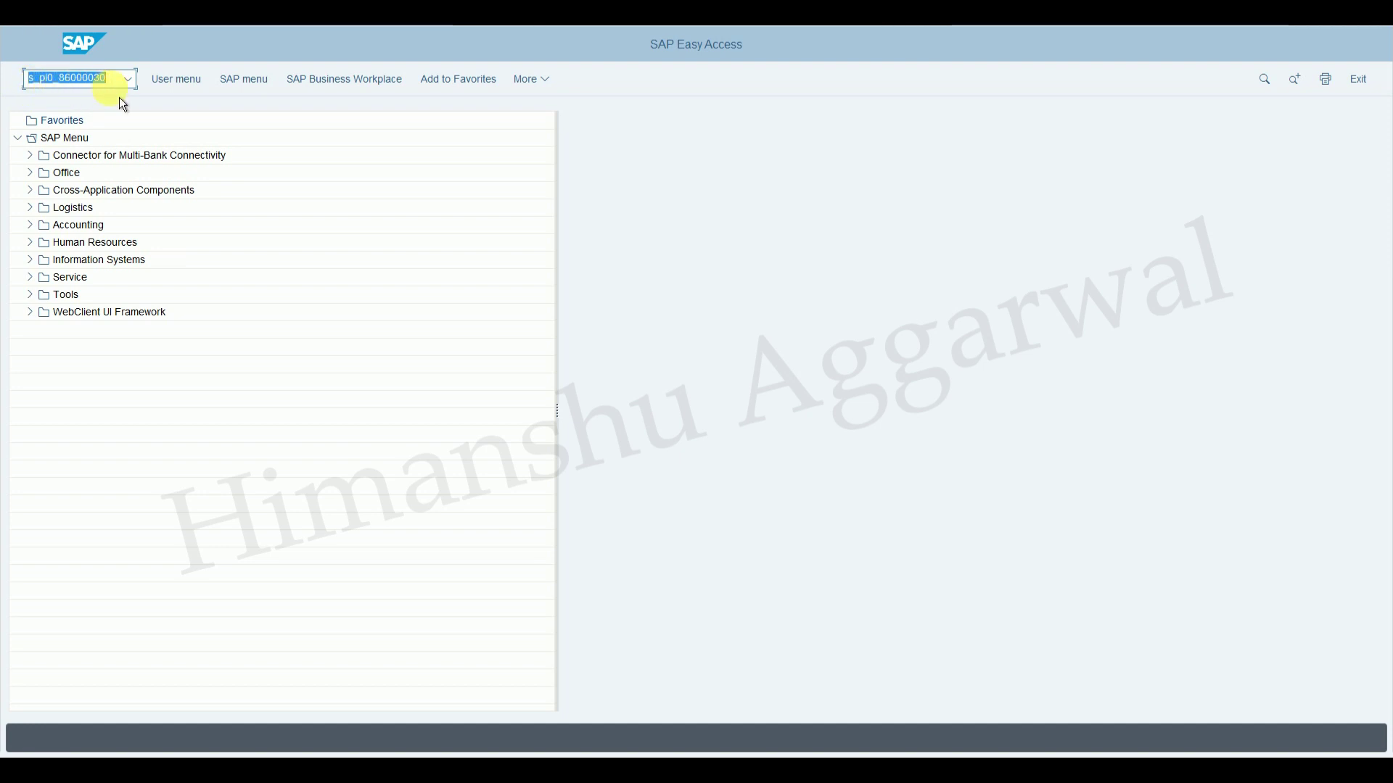
{"action": "key", "text": "Return"}
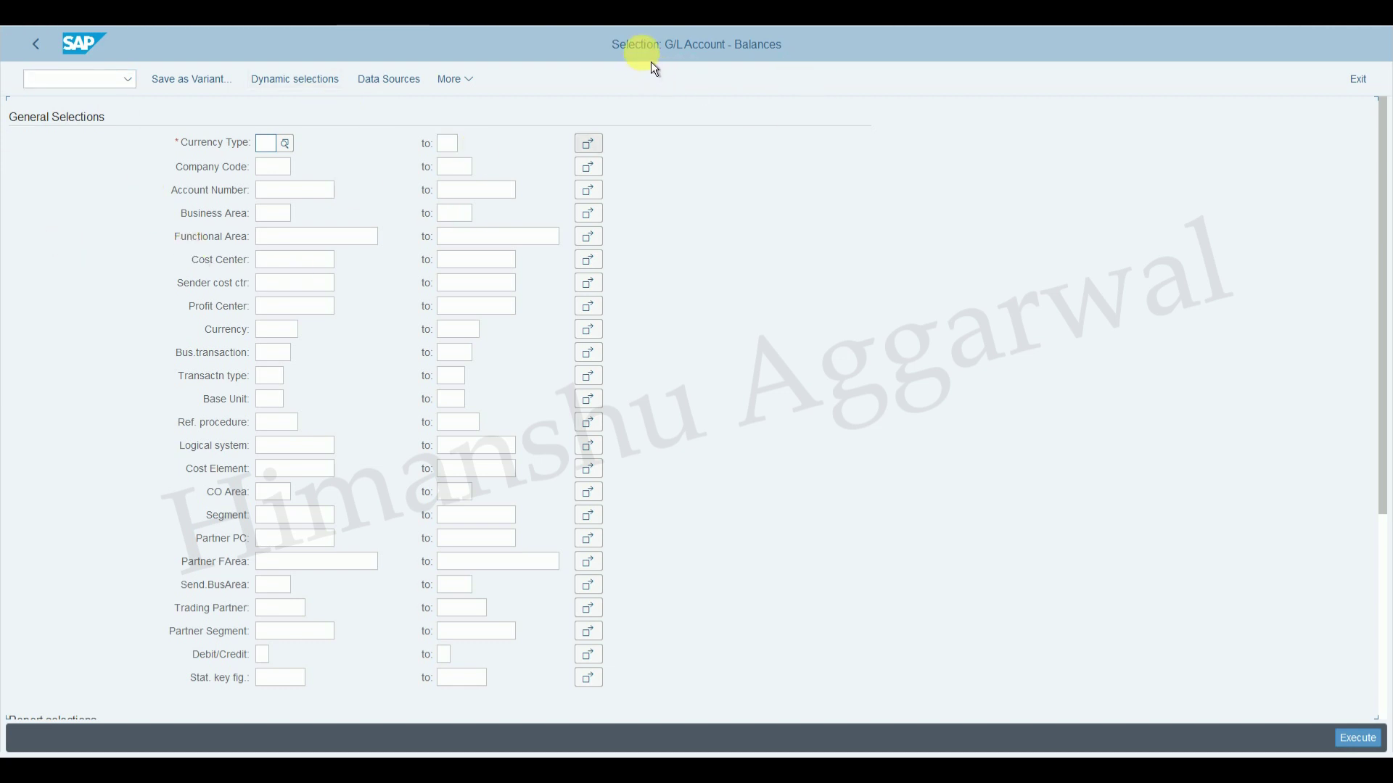
Select currency type 10, Company code currency, and enter company code HP21 in the report's general selections.
{"action": "left_click", "coordinate": [285, 143]}
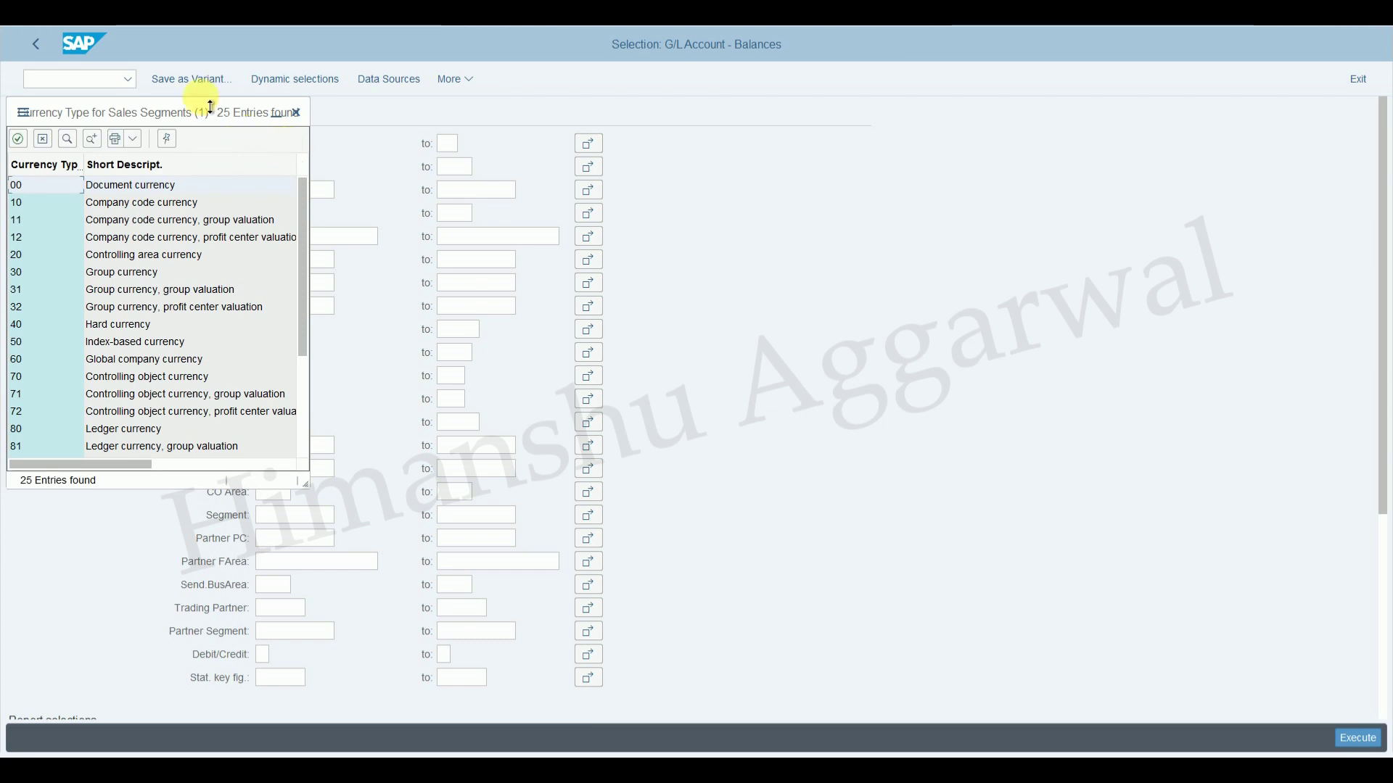
{"action": "left_click_drag", "start_coordinate": [200, 114], "coordinate": [291, 141]}
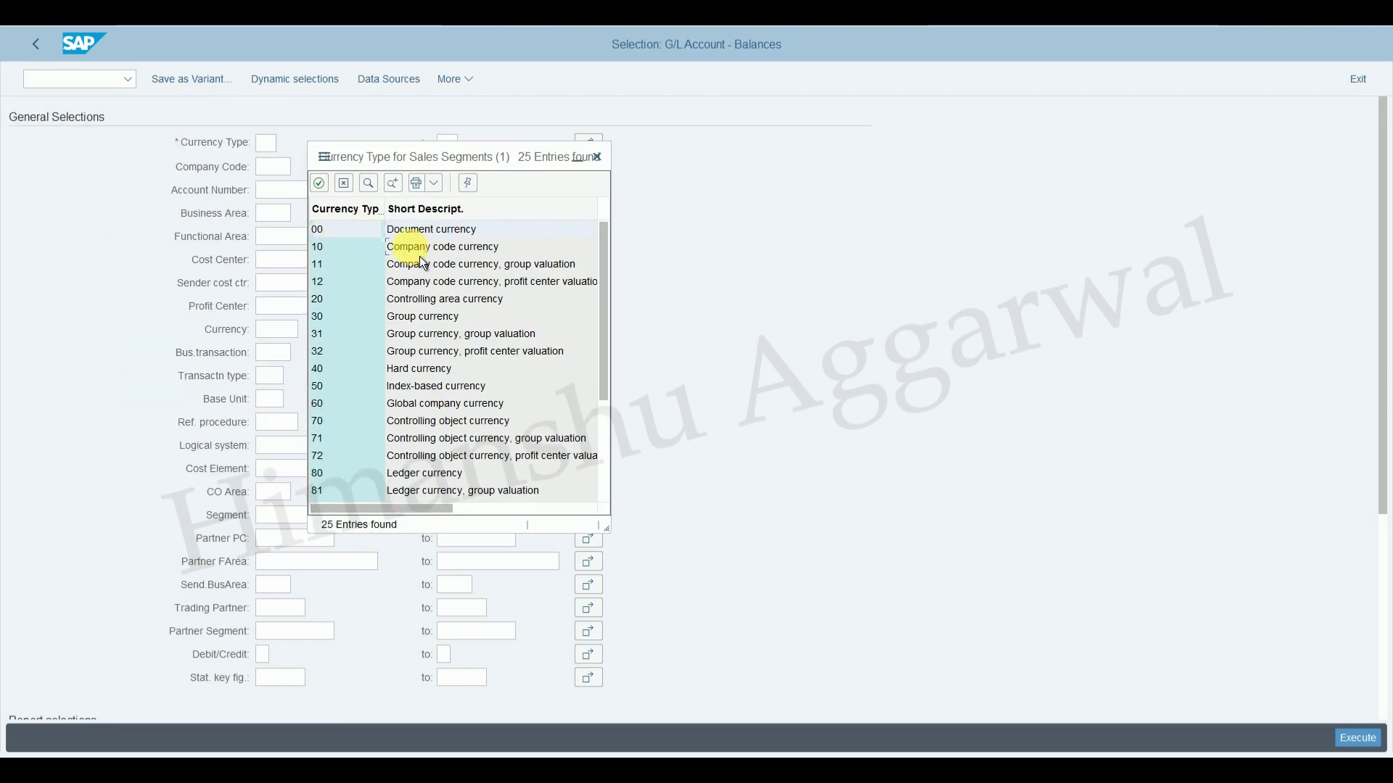
{"action": "left_click", "coordinate": [420, 252]}
{"action": "type", "text": "HP21"}
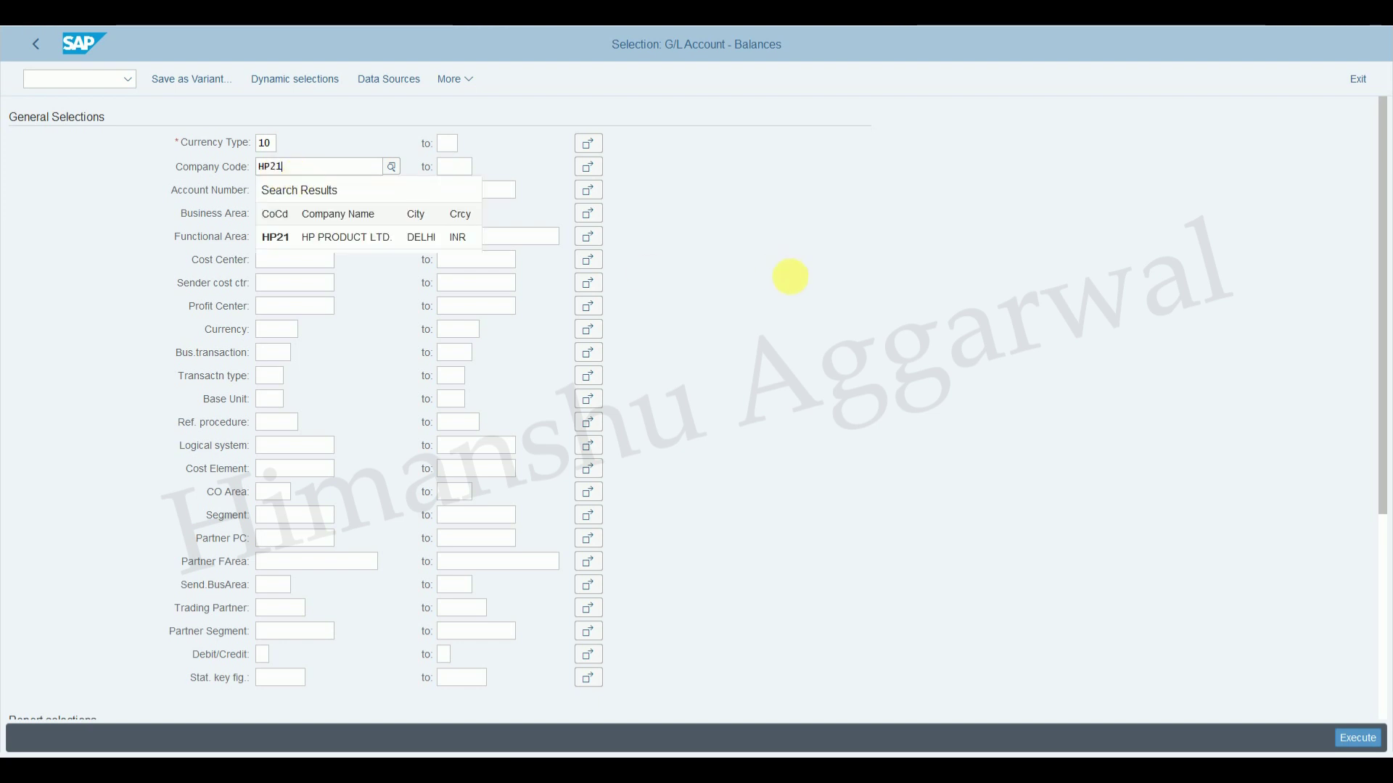
{"action": "left_click", "coordinate": [384, 244]}
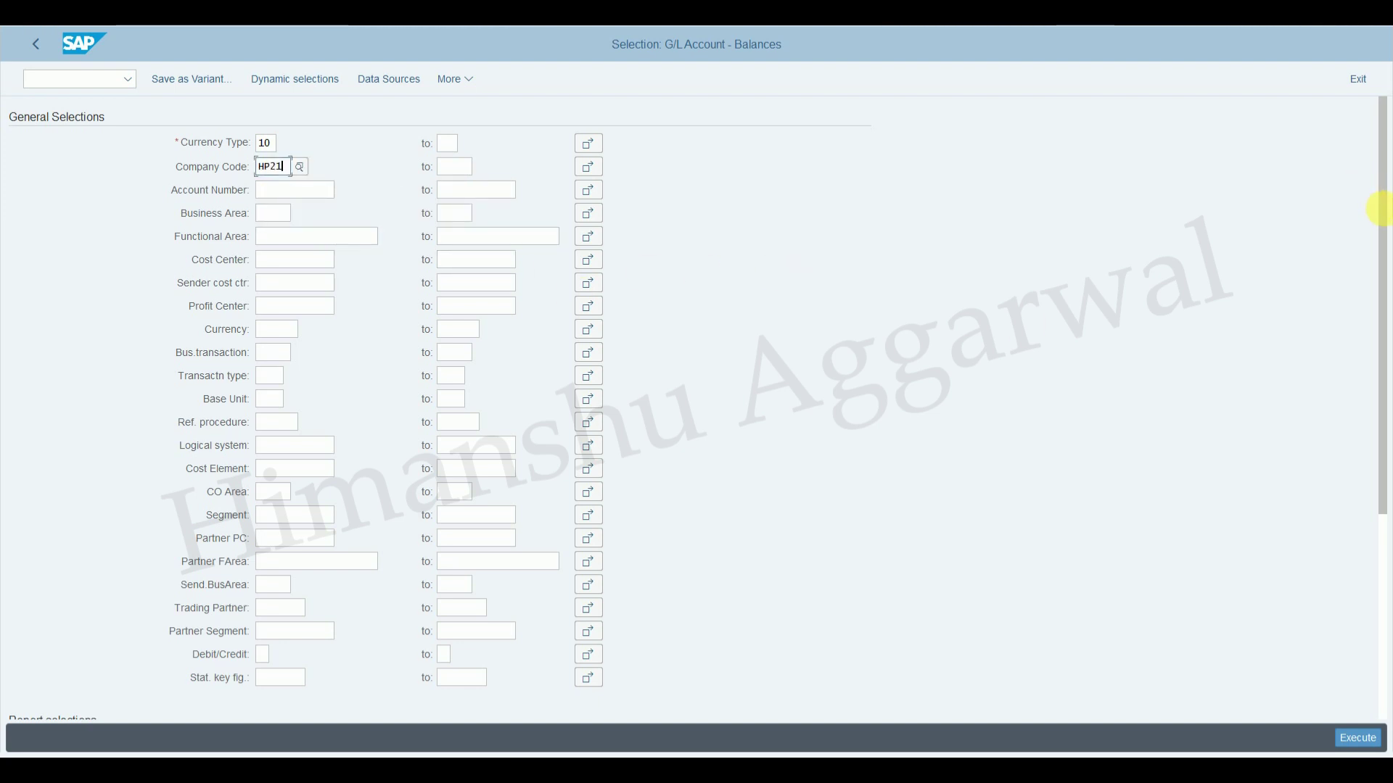
Set ledger 0L with periods 1 to 1 for the 2023 report selections and execute the G/L balances report.
{"action": "left_click_drag", "start_coordinate": [1379, 209], "coordinate": [1377, 506]}
{"action": "left_click", "coordinate": [267, 440]}
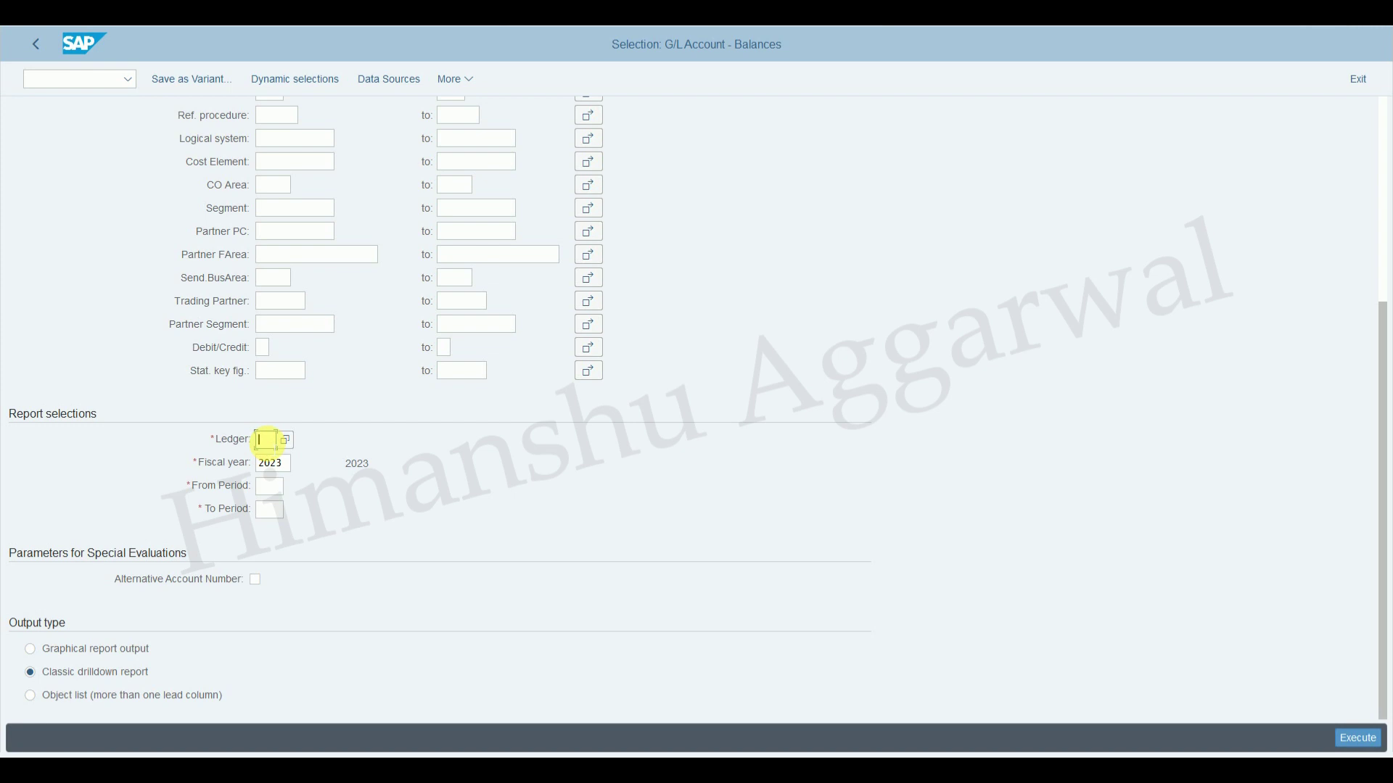
{"action": "type", "text": "0L"}
{"action": "left_click", "coordinate": [268, 487]}
{"action": "type", "text": "1"}
{"action": "left_click", "coordinate": [270, 510]}
{"action": "type", "text": "1"}
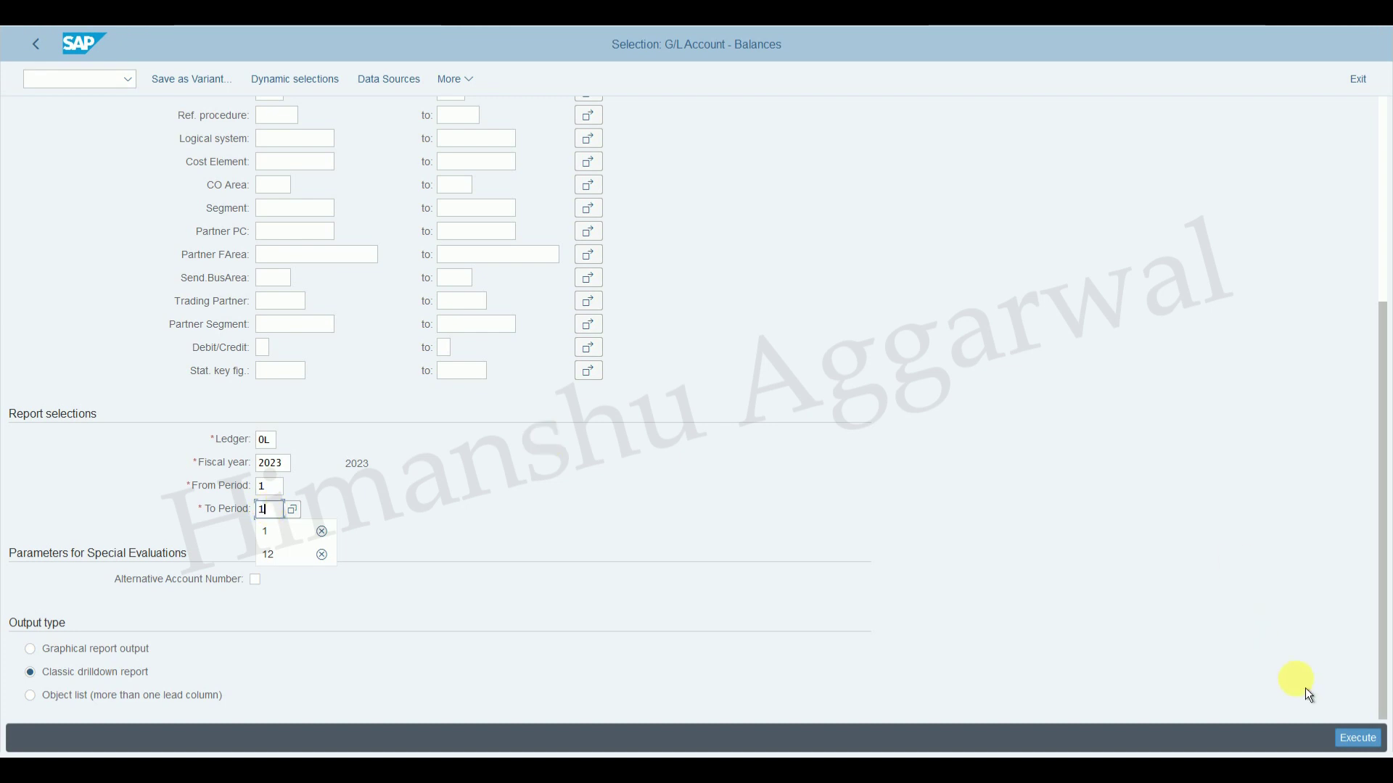
{"action": "left_click", "coordinate": [1358, 737]}
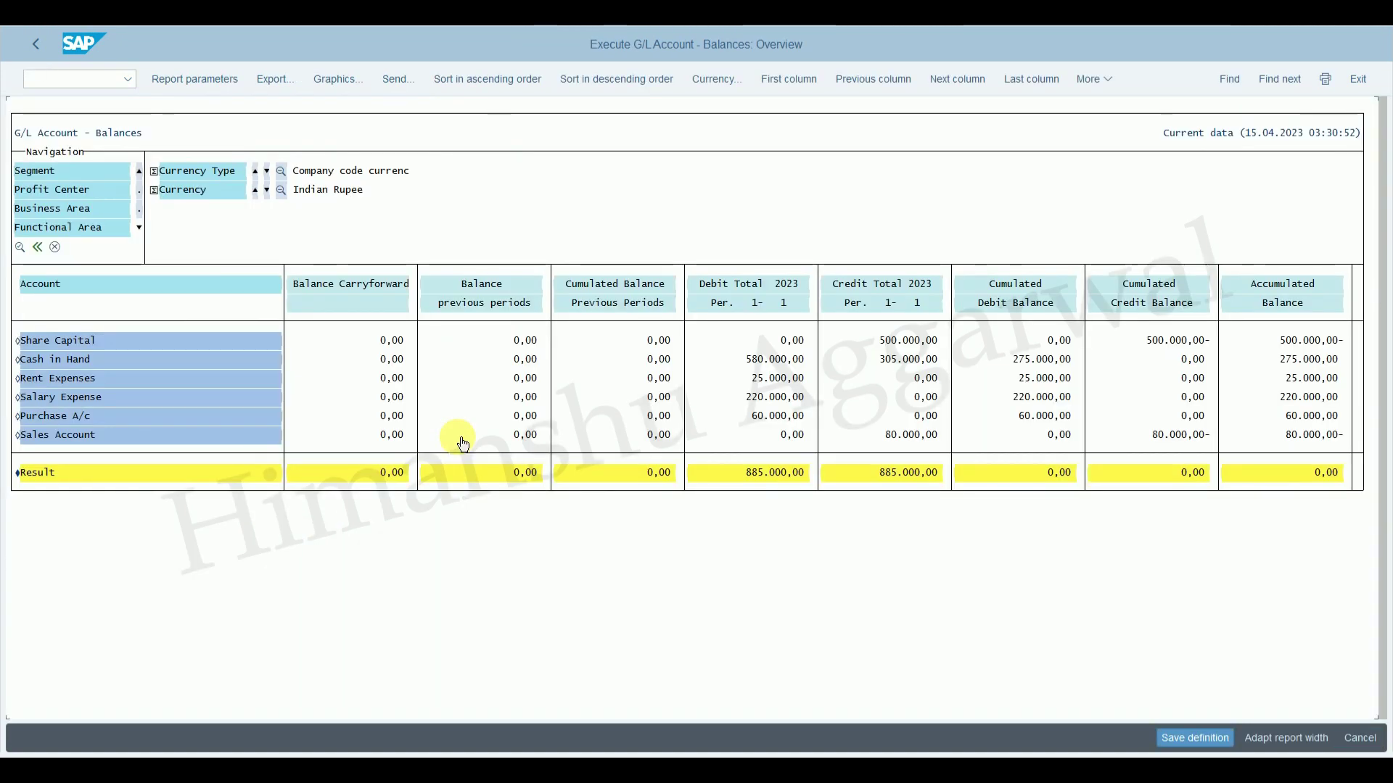
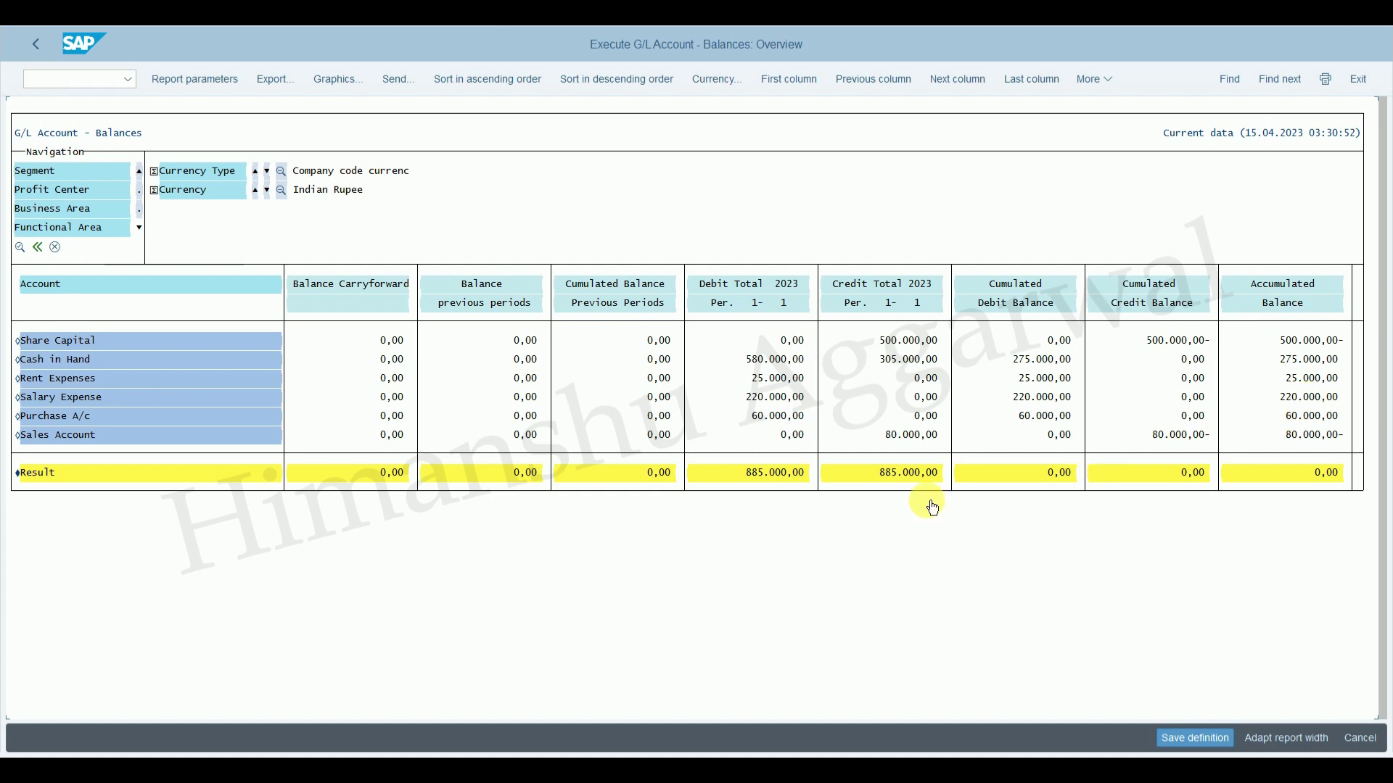
Leave the company code currency report without saving its data and return to the selection screen.
{"action": "left_click", "coordinate": [837, 24]}
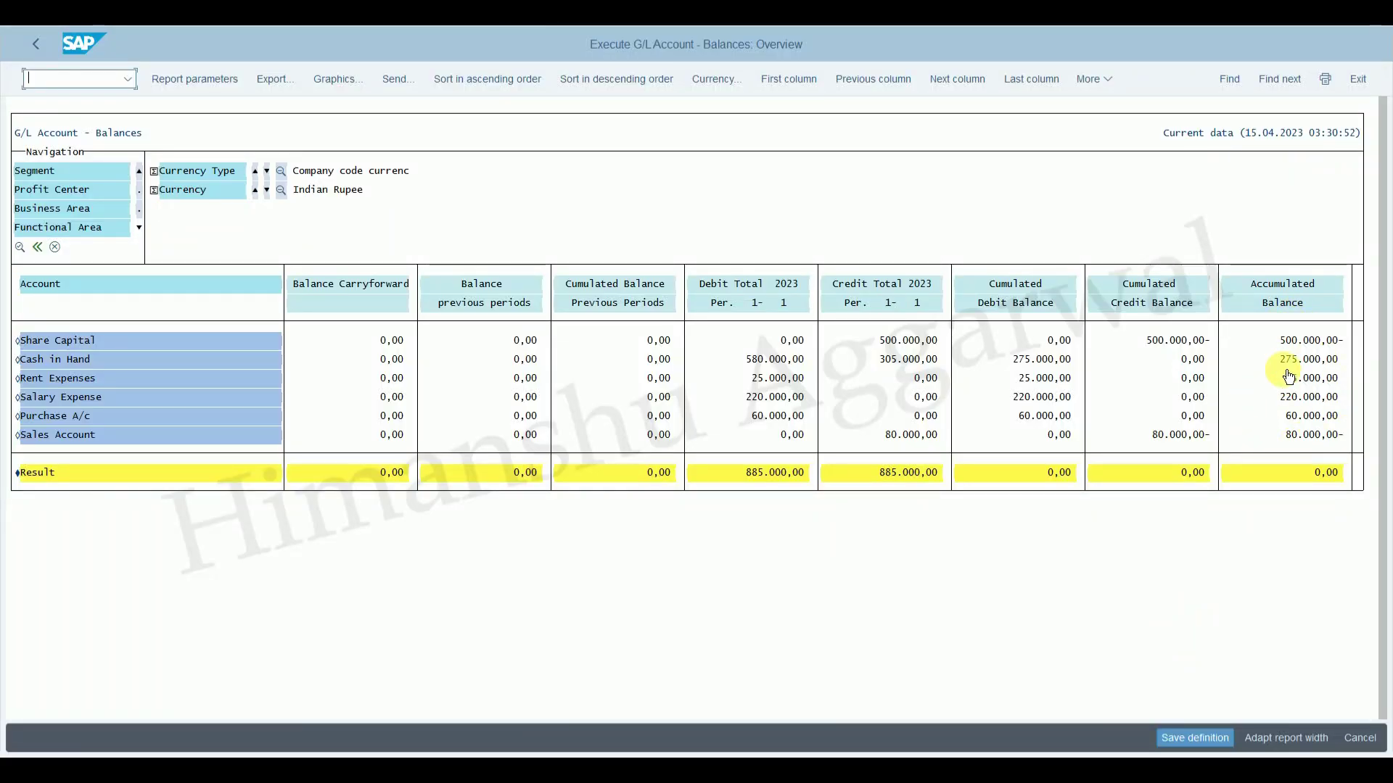
{"action": "left_click", "coordinate": [45, 50]}
{"action": "left_click", "coordinate": [40, 47]}
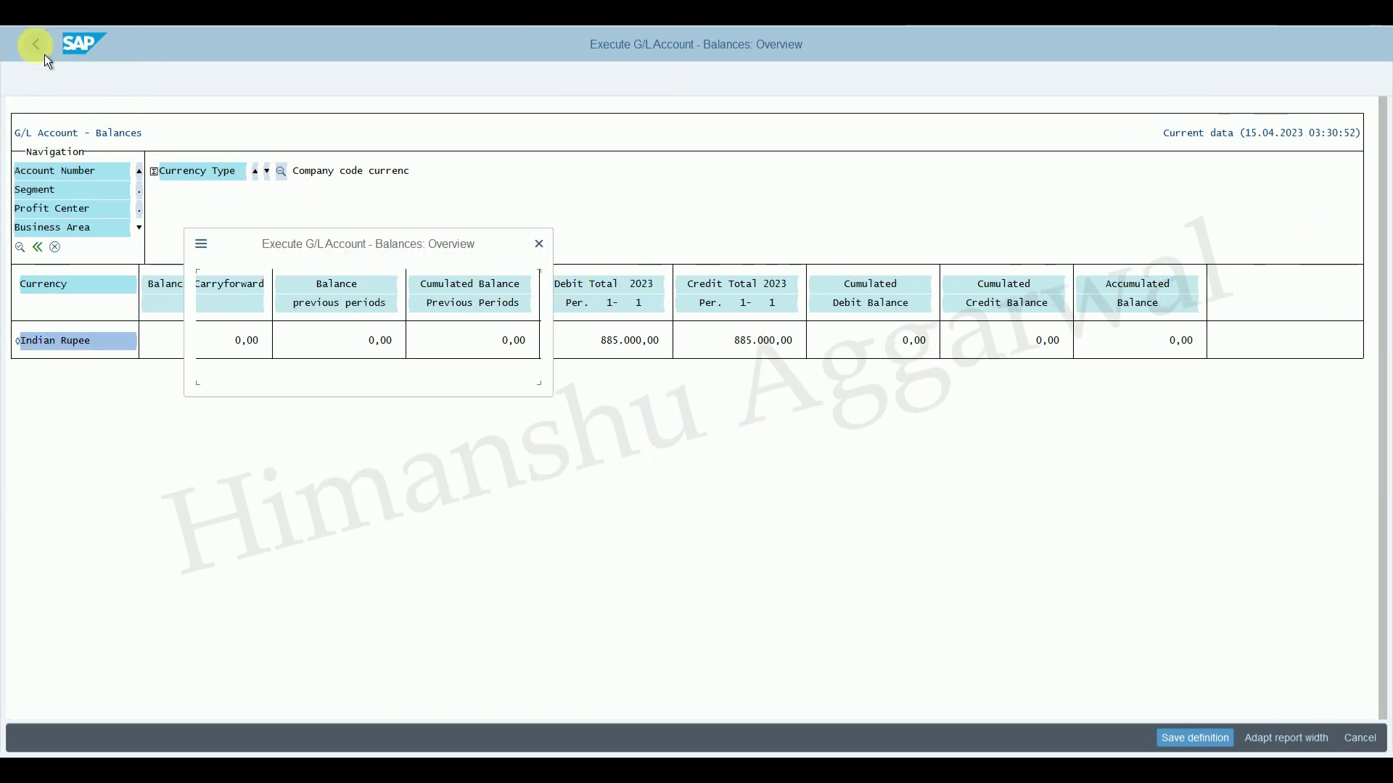
{"action": "left_click", "coordinate": [367, 370]}
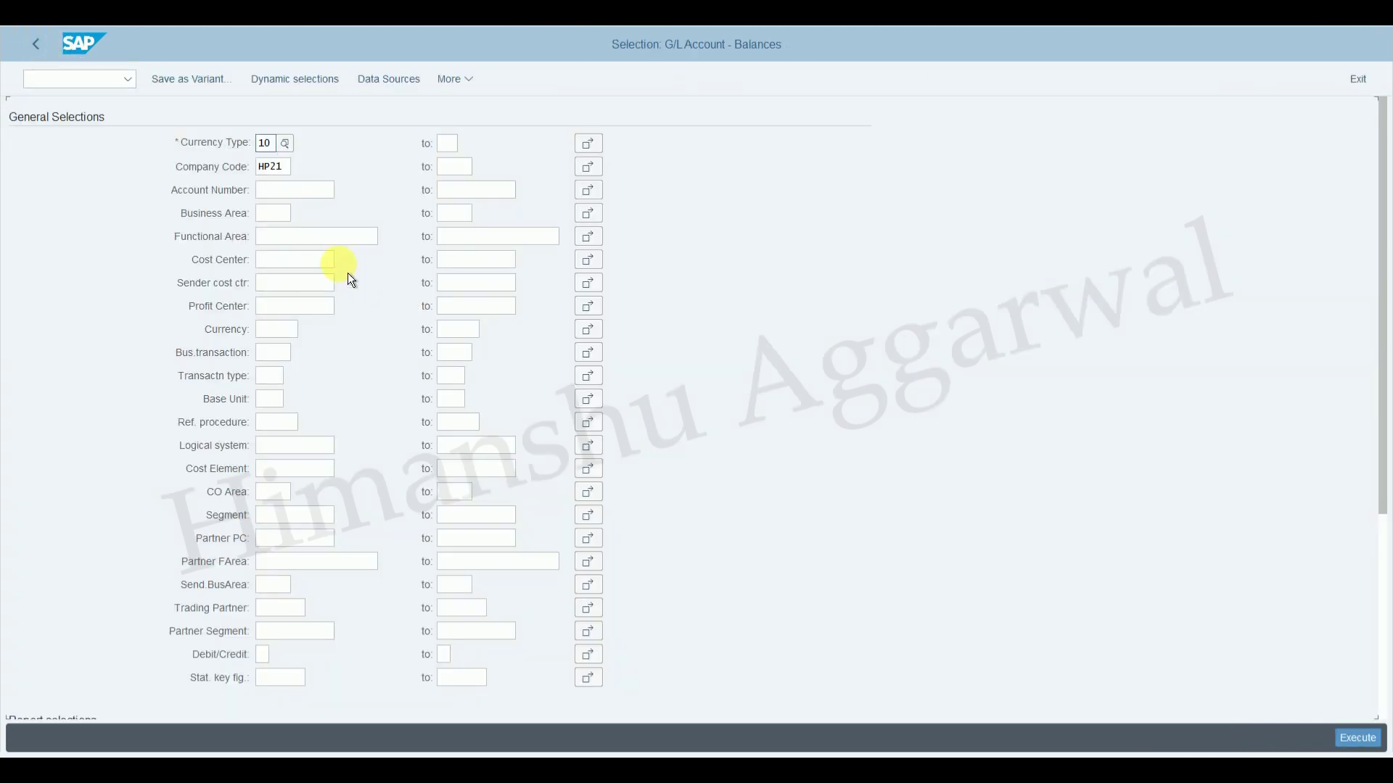
Change the currency type to 30, Group currency, and run the G/L balances report for company code HP21.
{"action": "left_click", "coordinate": [292, 144]}
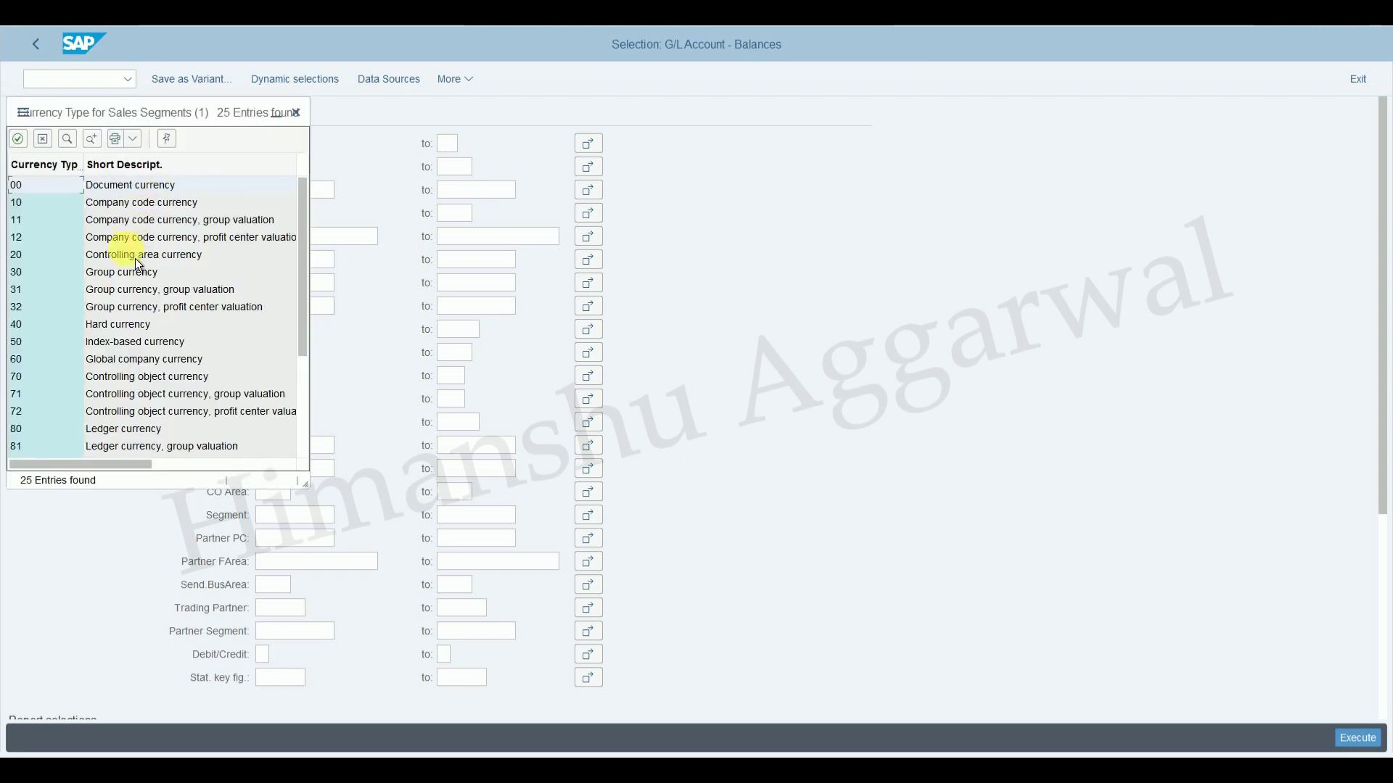
{"action": "left_click", "coordinate": [131, 285]}
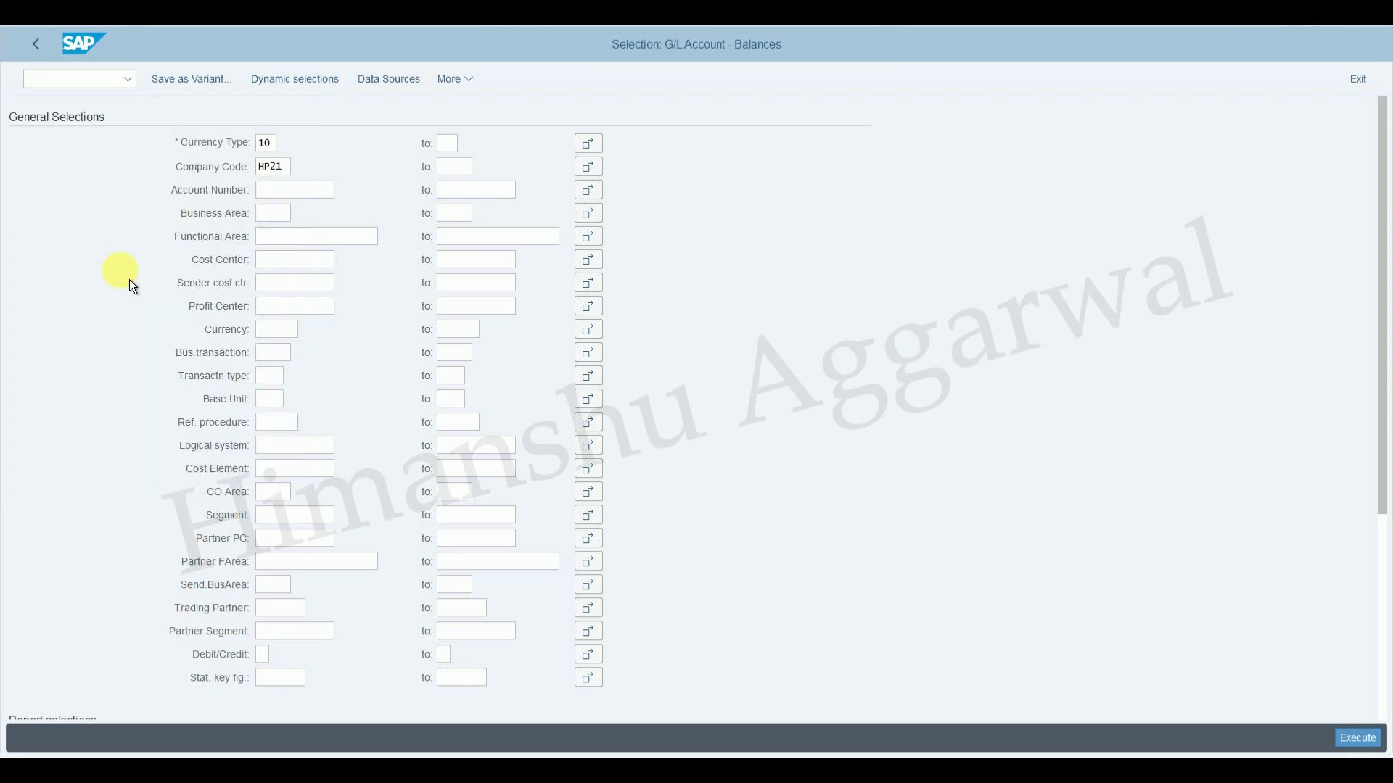
{"action": "left_click", "coordinate": [1356, 741]}
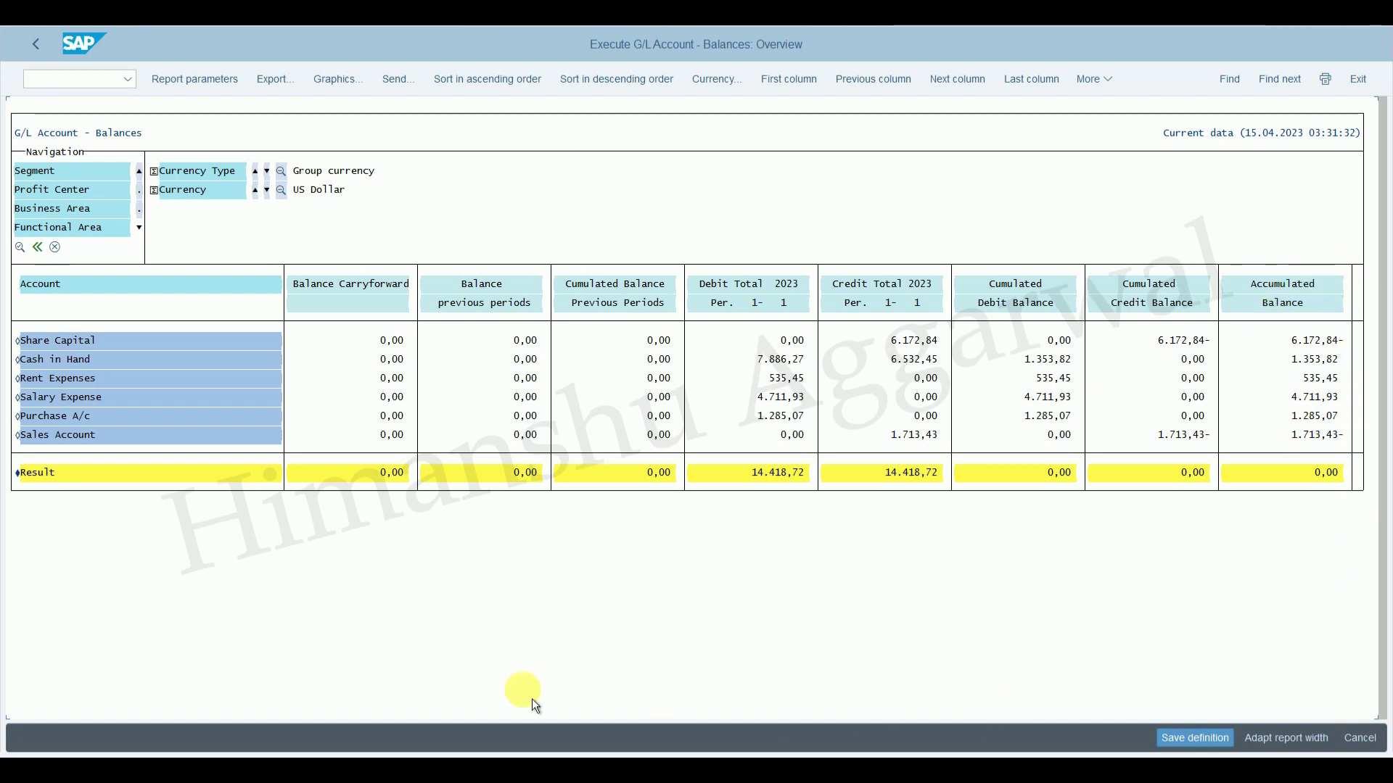
Switch to the Excel sheet to check the Group Currency/USD amounts of the examples, then return to the SAP report.
{"action": "mouse_move", "coordinate": [220, 758]}
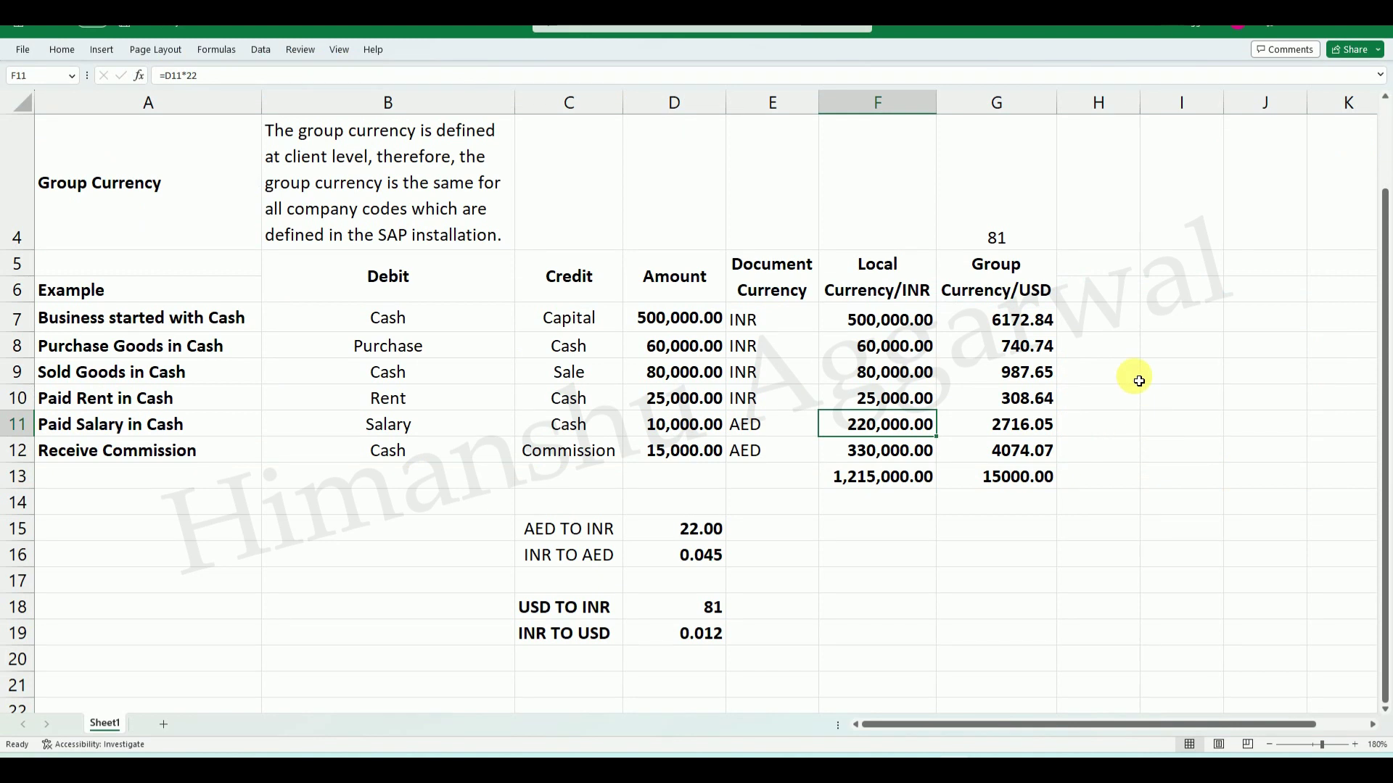
{"action": "left_click", "coordinate": [1040, 348]}
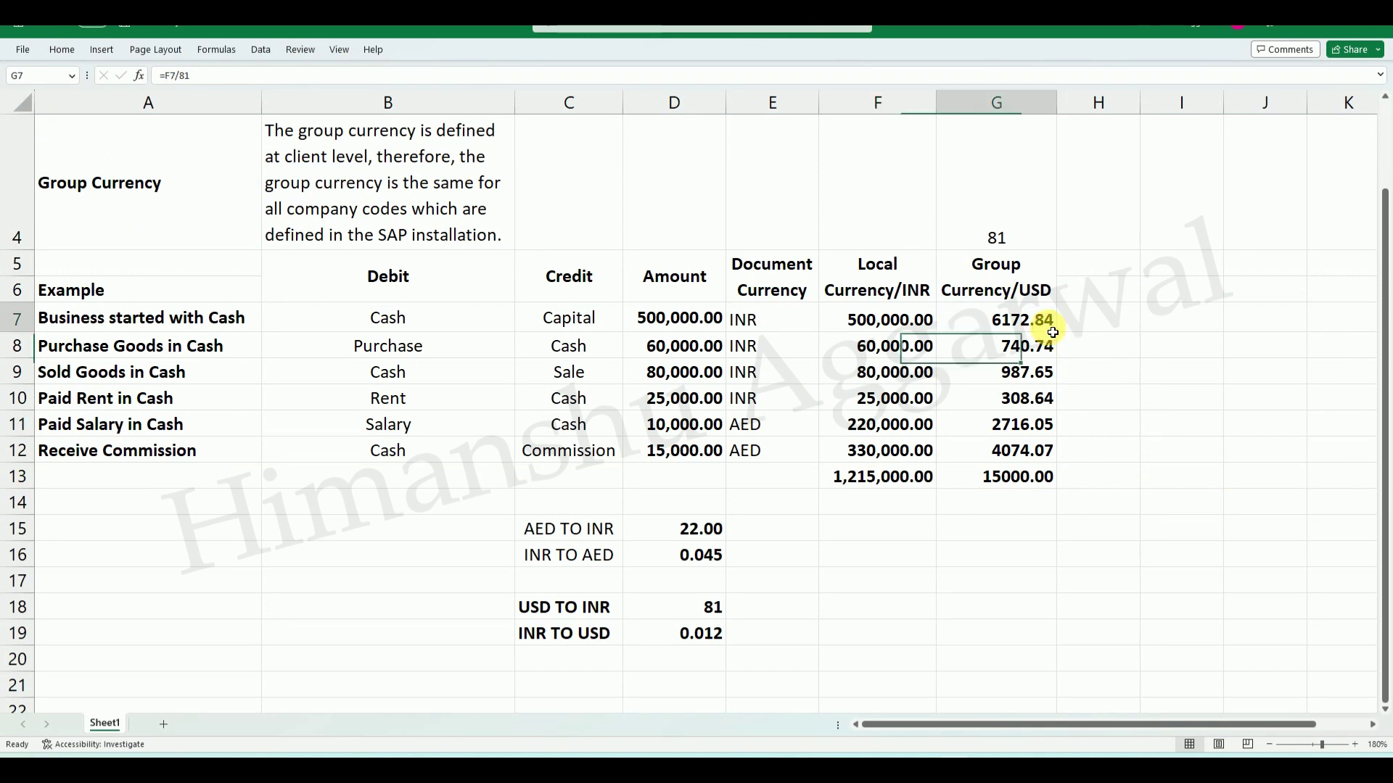
{"action": "left_click", "coordinate": [1034, 374]}
{"action": "left_click", "coordinate": [1035, 399]}
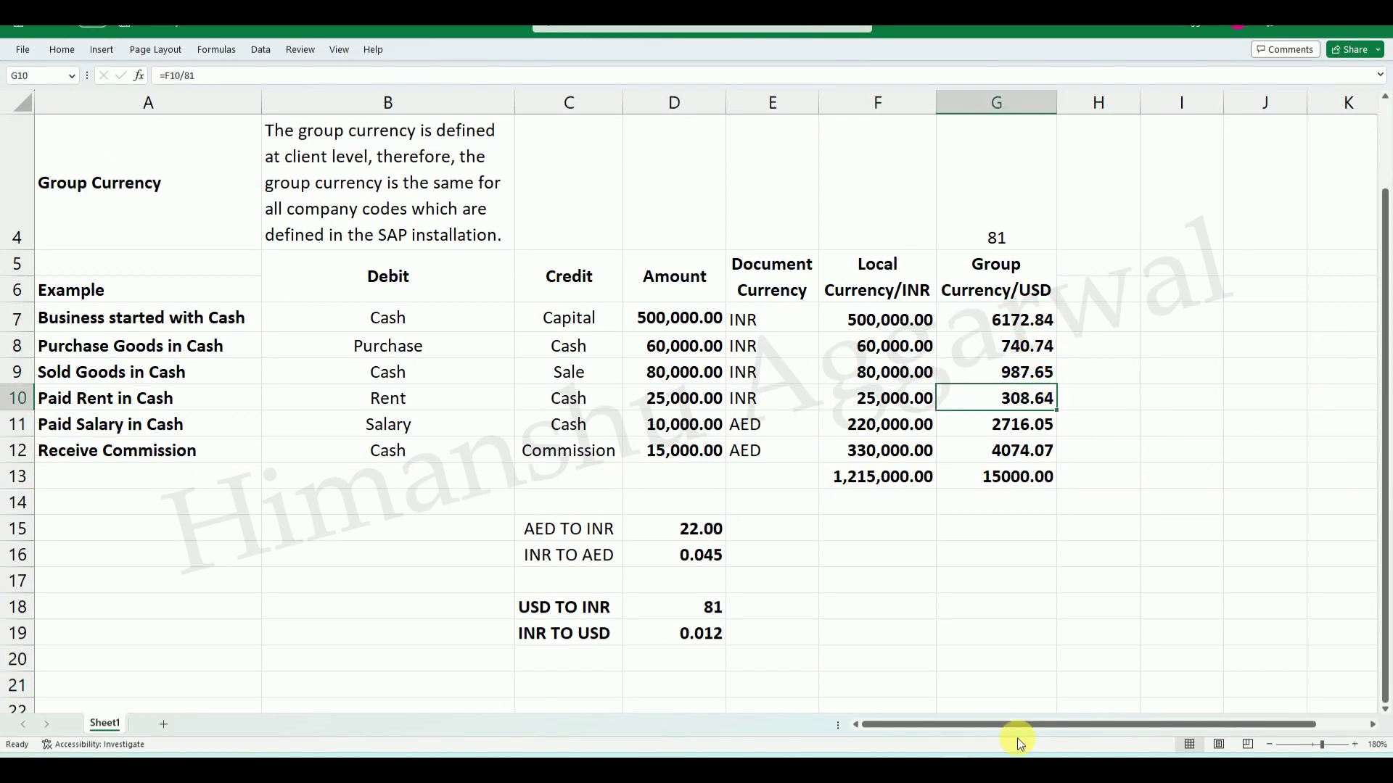
{"action": "left_click", "coordinate": [986, 755]}
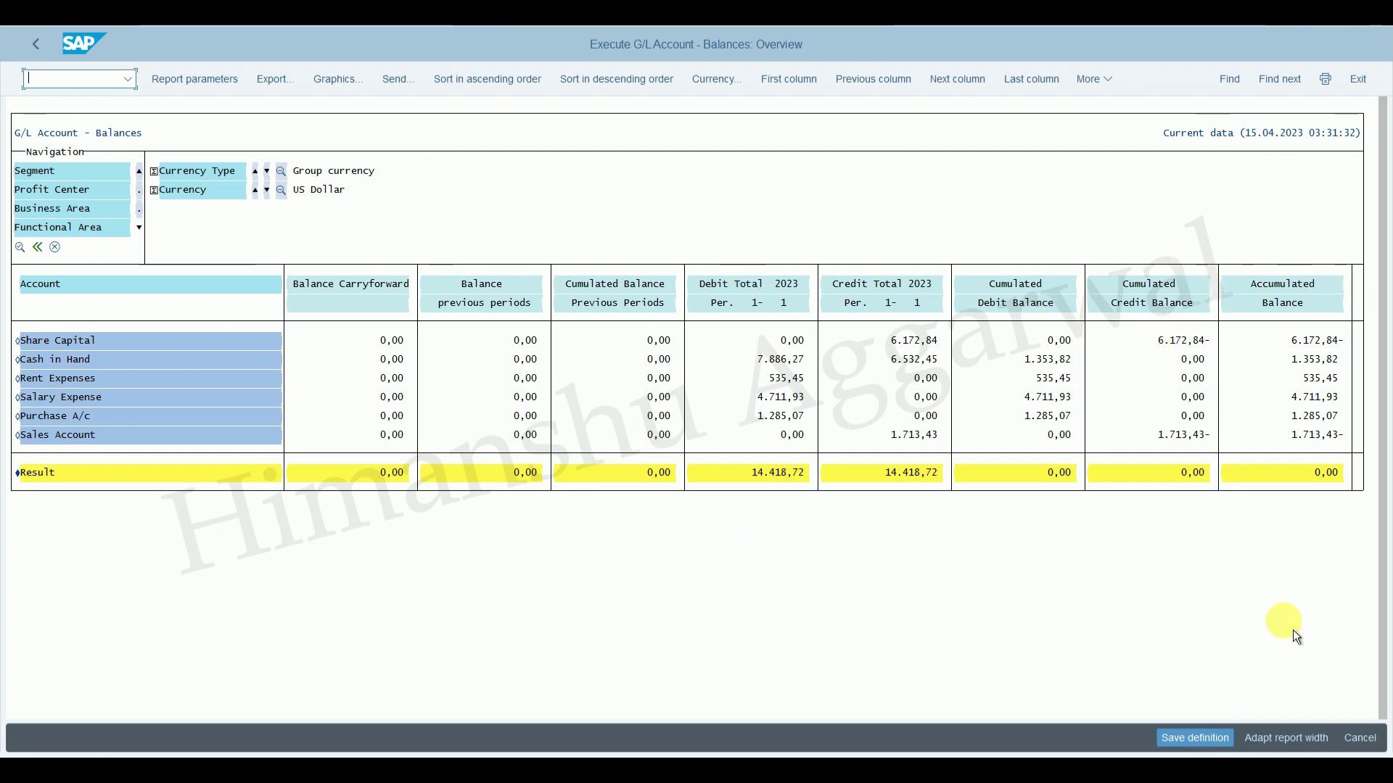
Exit the group currency balances report without saving its data.
{"action": "left_click", "coordinate": [42, 51]}
{"action": "left_click", "coordinate": [42, 51]}
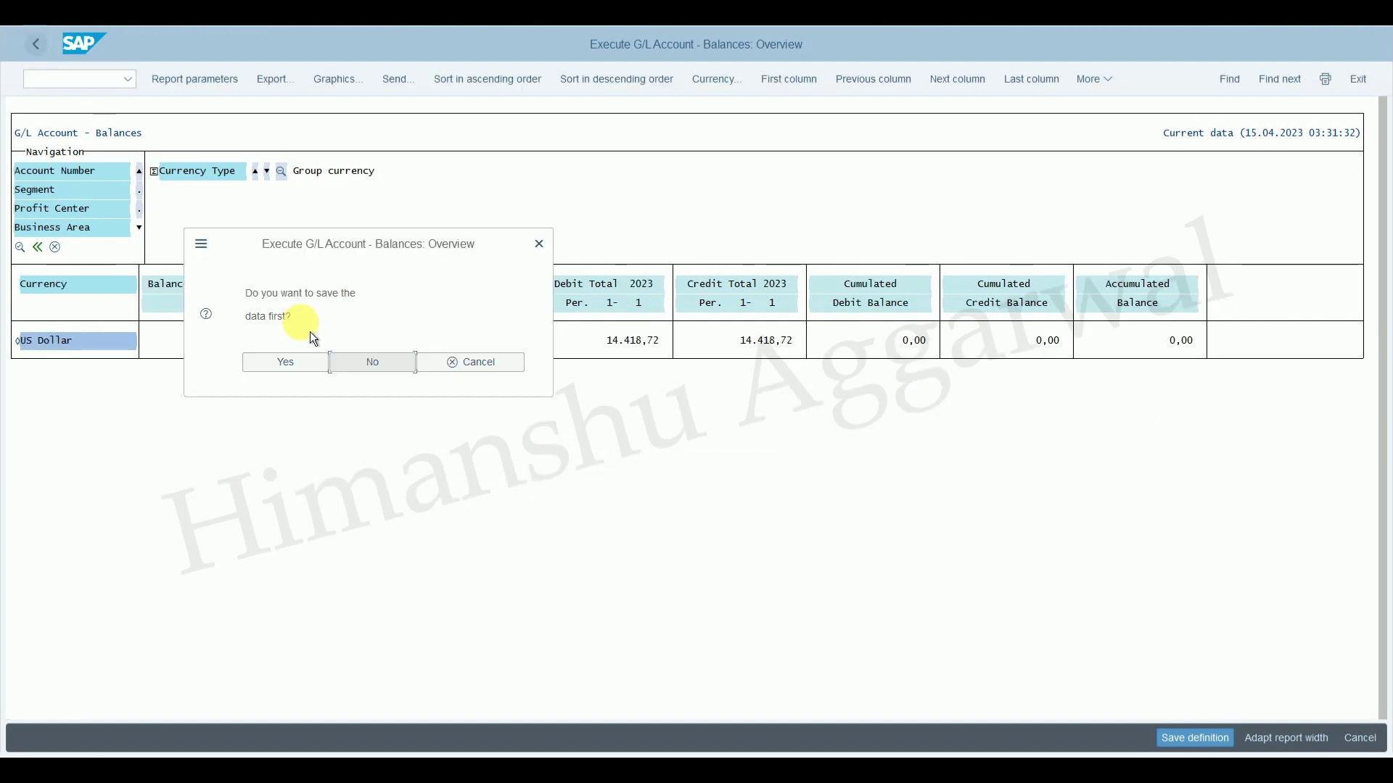
{"action": "left_click", "coordinate": [369, 379]}
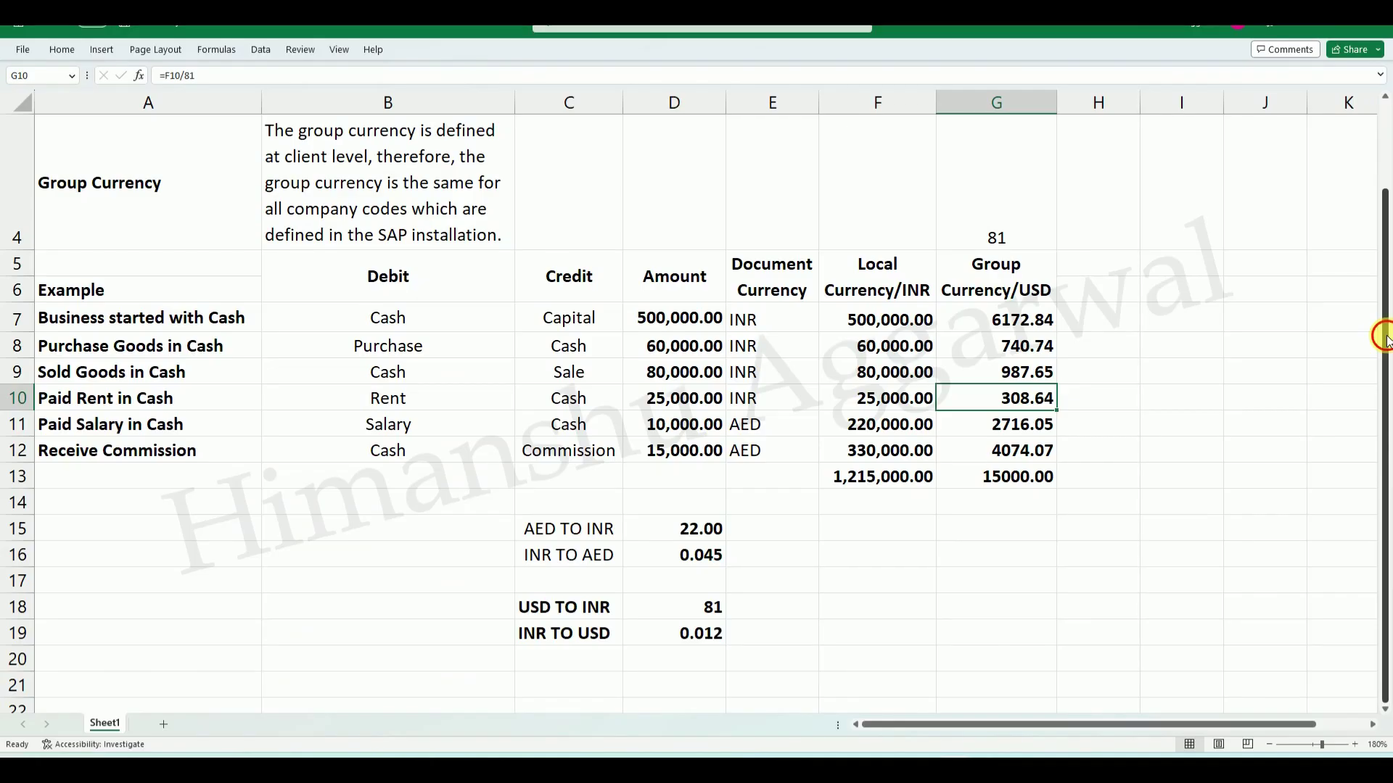
Review the document, local and group currency definitions at the start of the Excel sheet.
{"action": "left_click_drag", "start_coordinate": [1382, 247], "coordinate": [1381, 203]}
{"action": "left_click", "coordinate": [109, 222]}
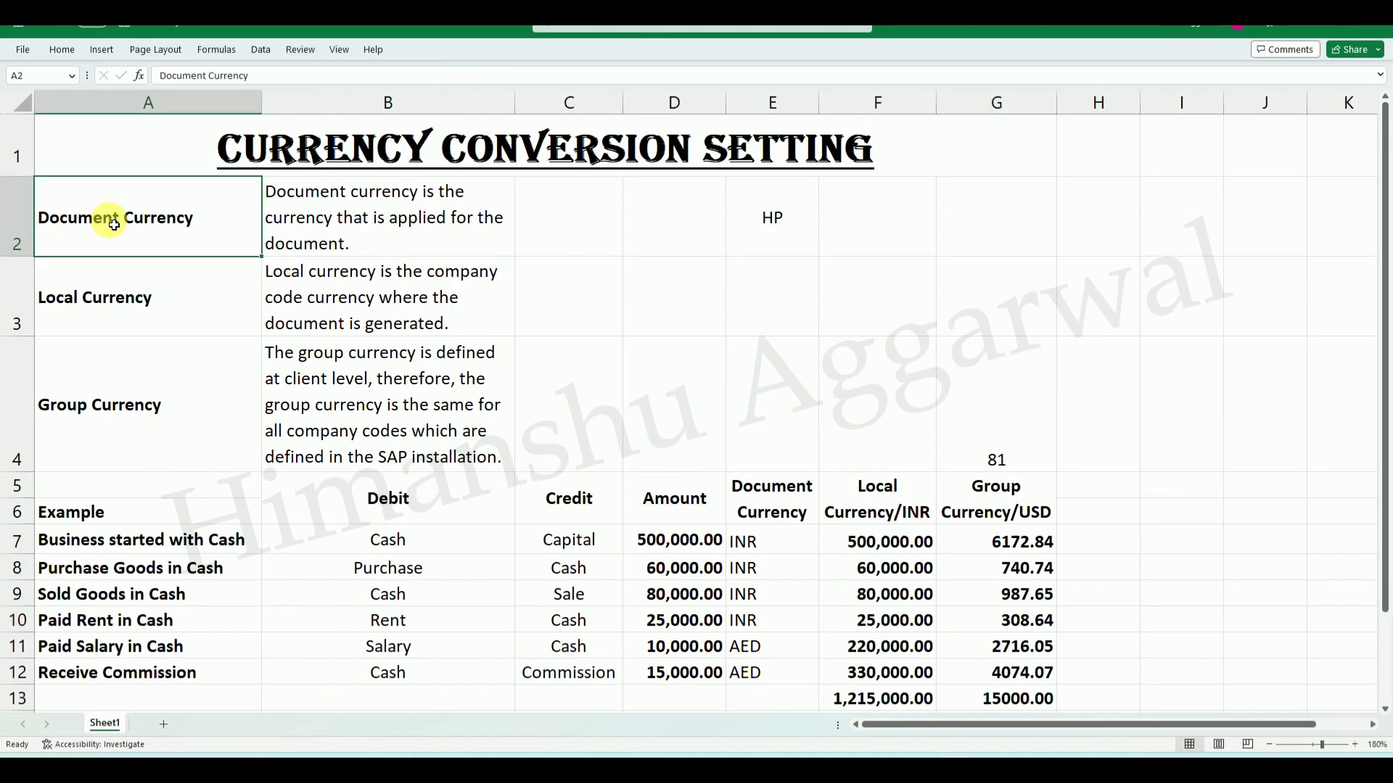
{"action": "left_click", "coordinate": [122, 289]}
{"action": "left_click", "coordinate": [138, 405]}
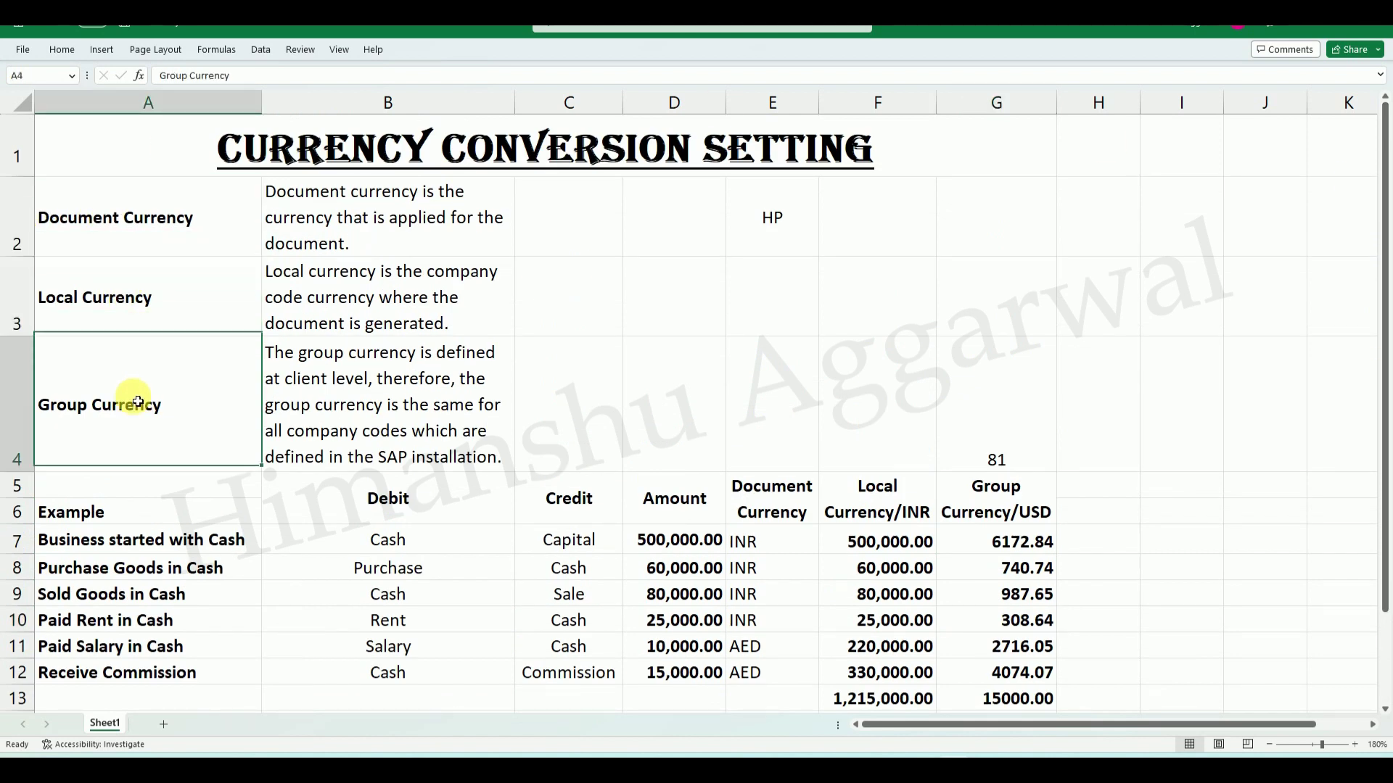
{"action": "left_click_drag", "start_coordinate": [172, 230], "coordinate": [404, 404]}
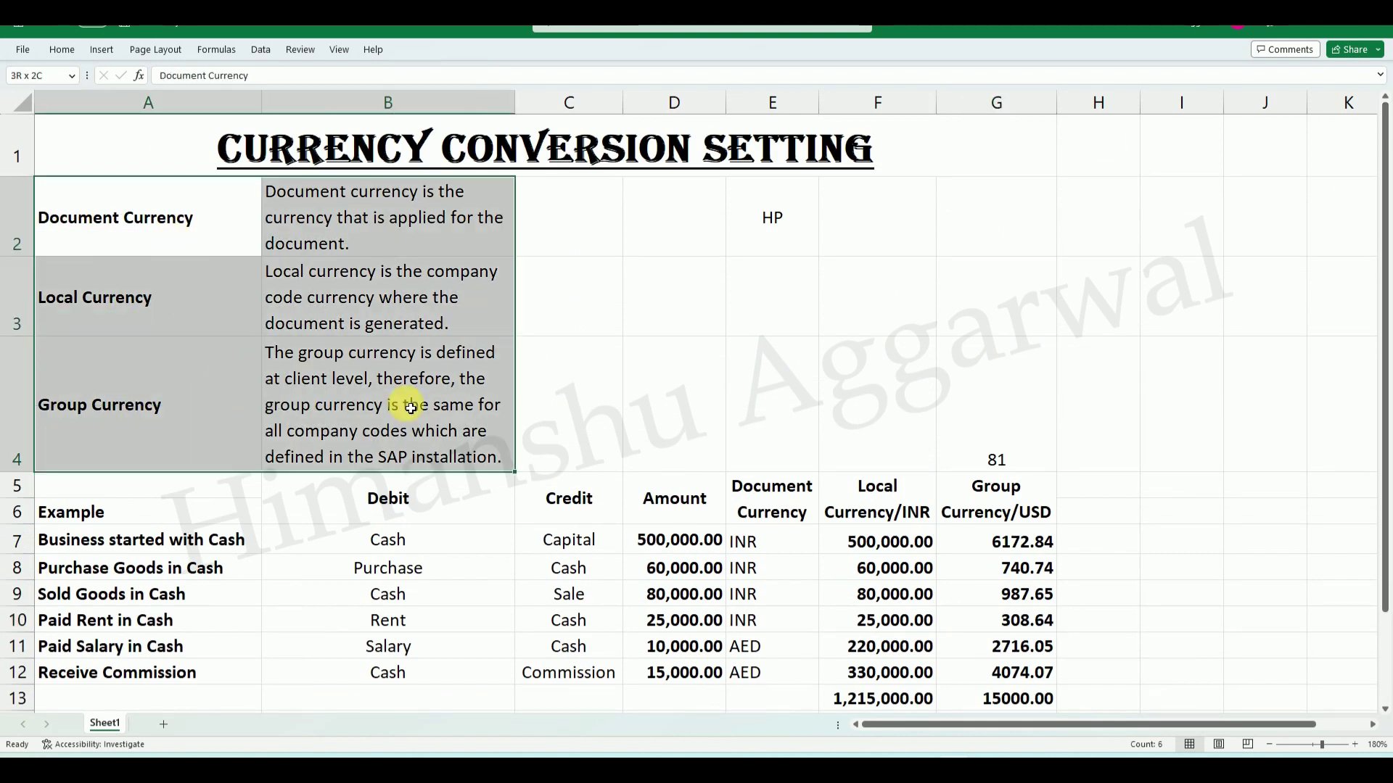
{"action": "left_click", "coordinate": [410, 399]}
{"action": "left_click_drag", "start_coordinate": [146, 233], "coordinate": [314, 399]}
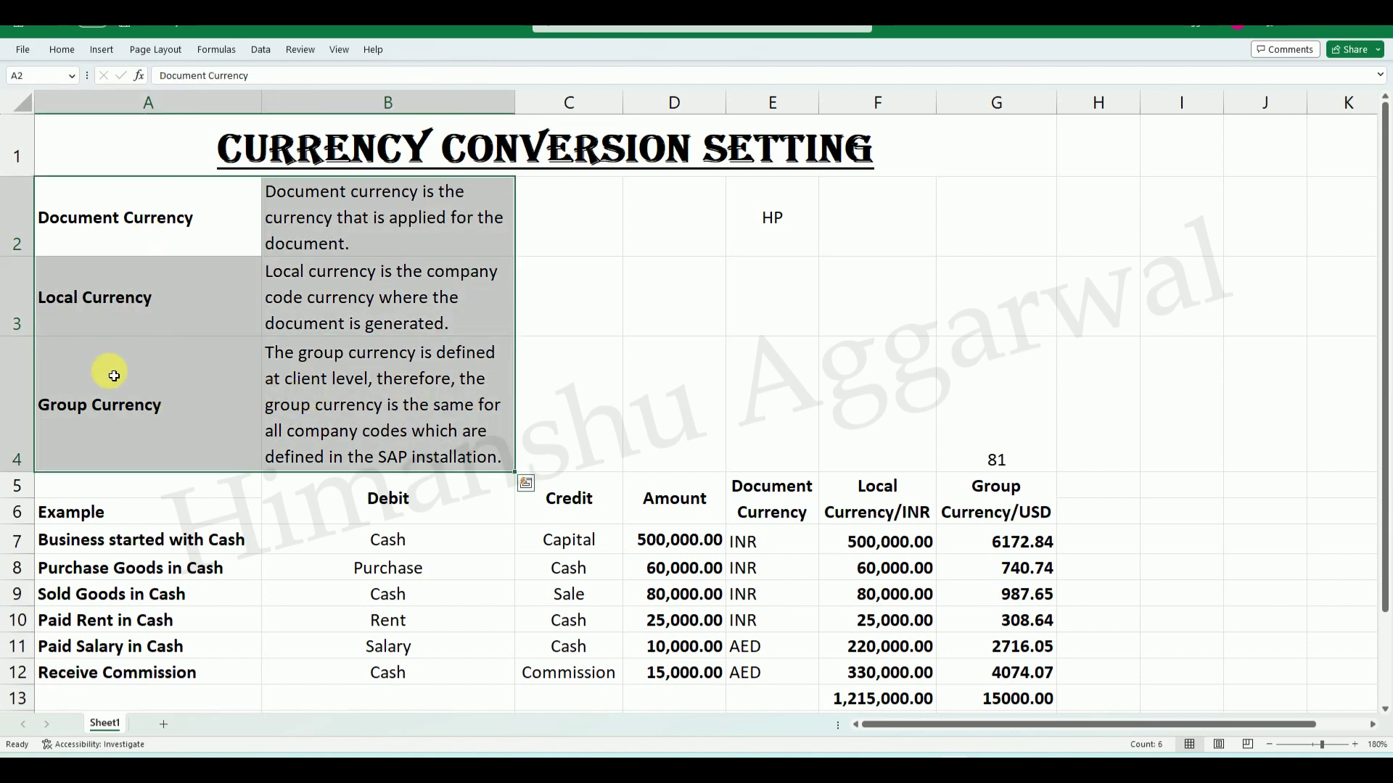
{"action": "left_click", "coordinate": [109, 370]}
Compare the document, local and group currency definitions with the matching currency columns of the example table.
{"action": "left_click", "coordinate": [152, 237]}
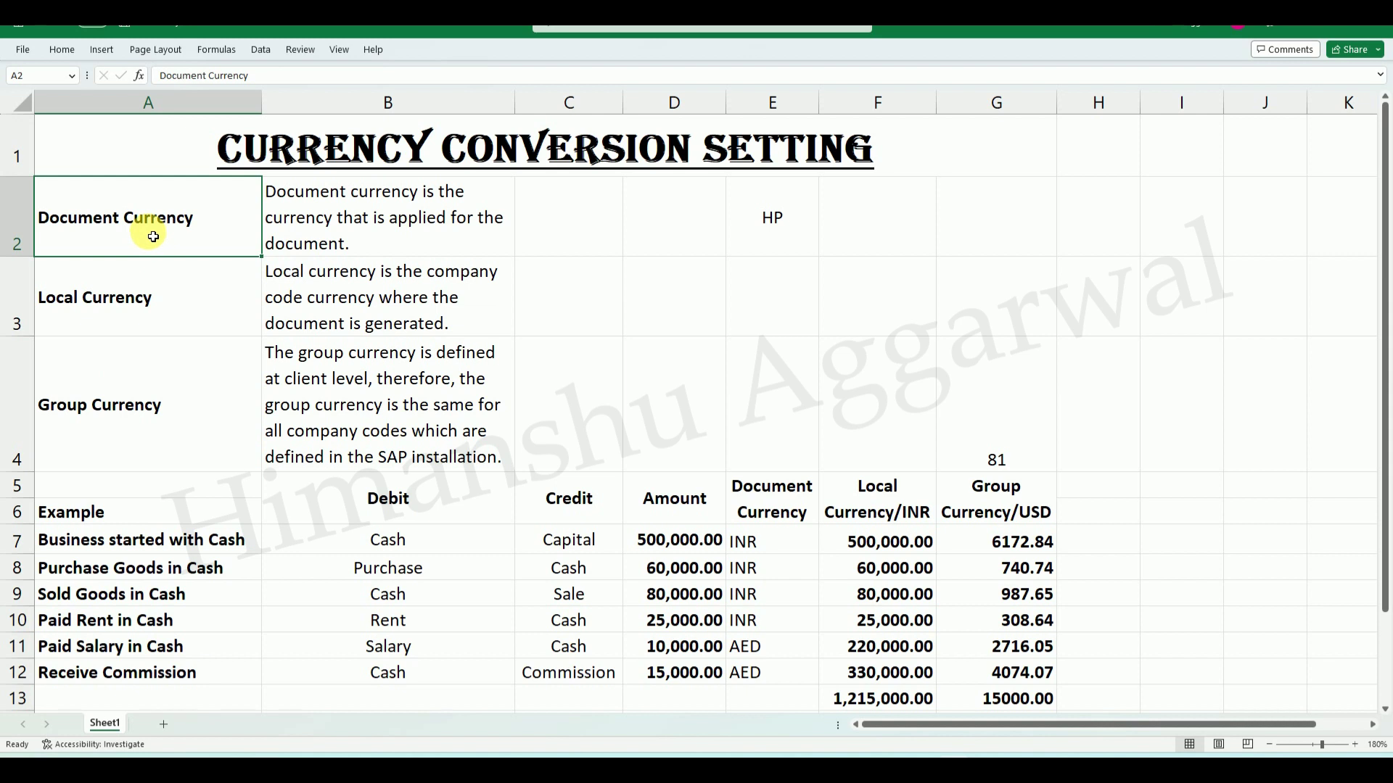
{"action": "left_click", "coordinate": [776, 655]}
{"action": "left_click", "coordinate": [777, 668]}
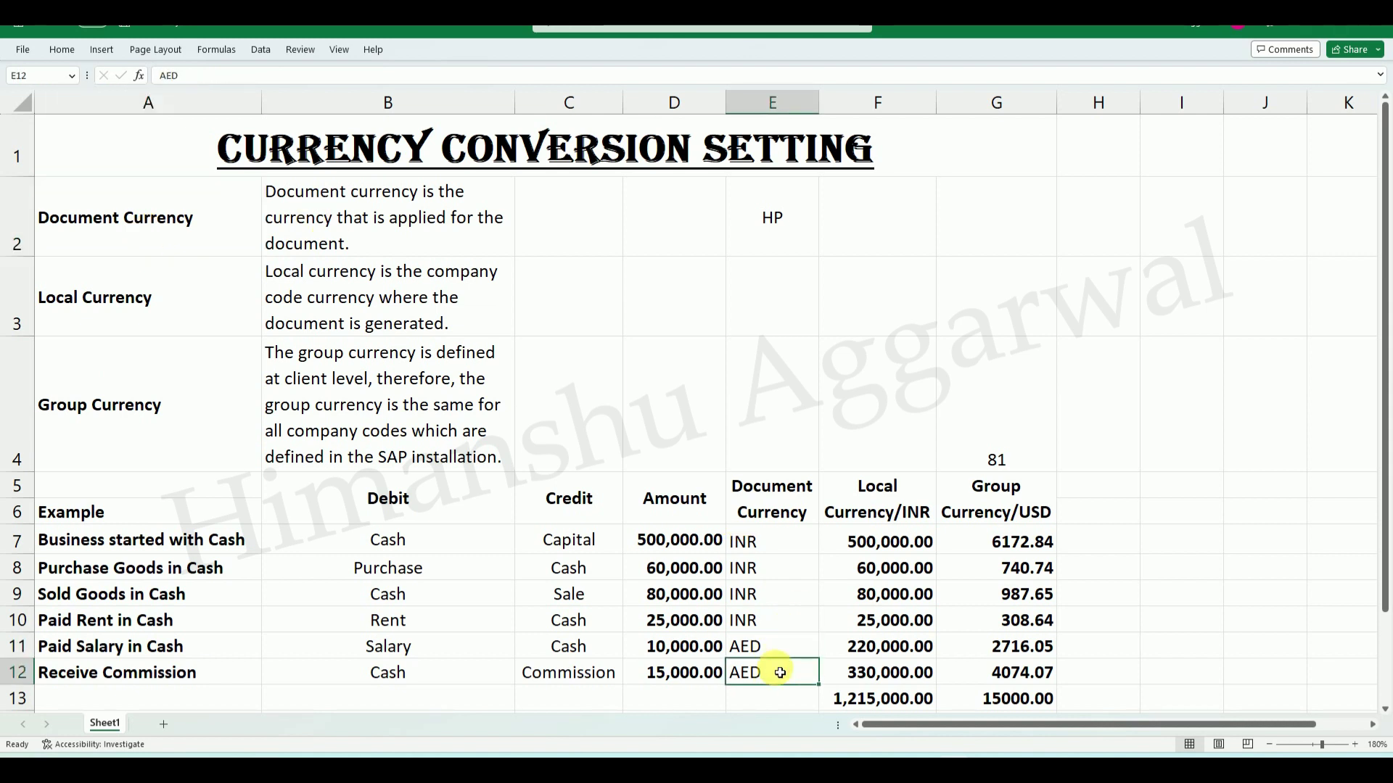
{"action": "left_click", "coordinate": [156, 292]}
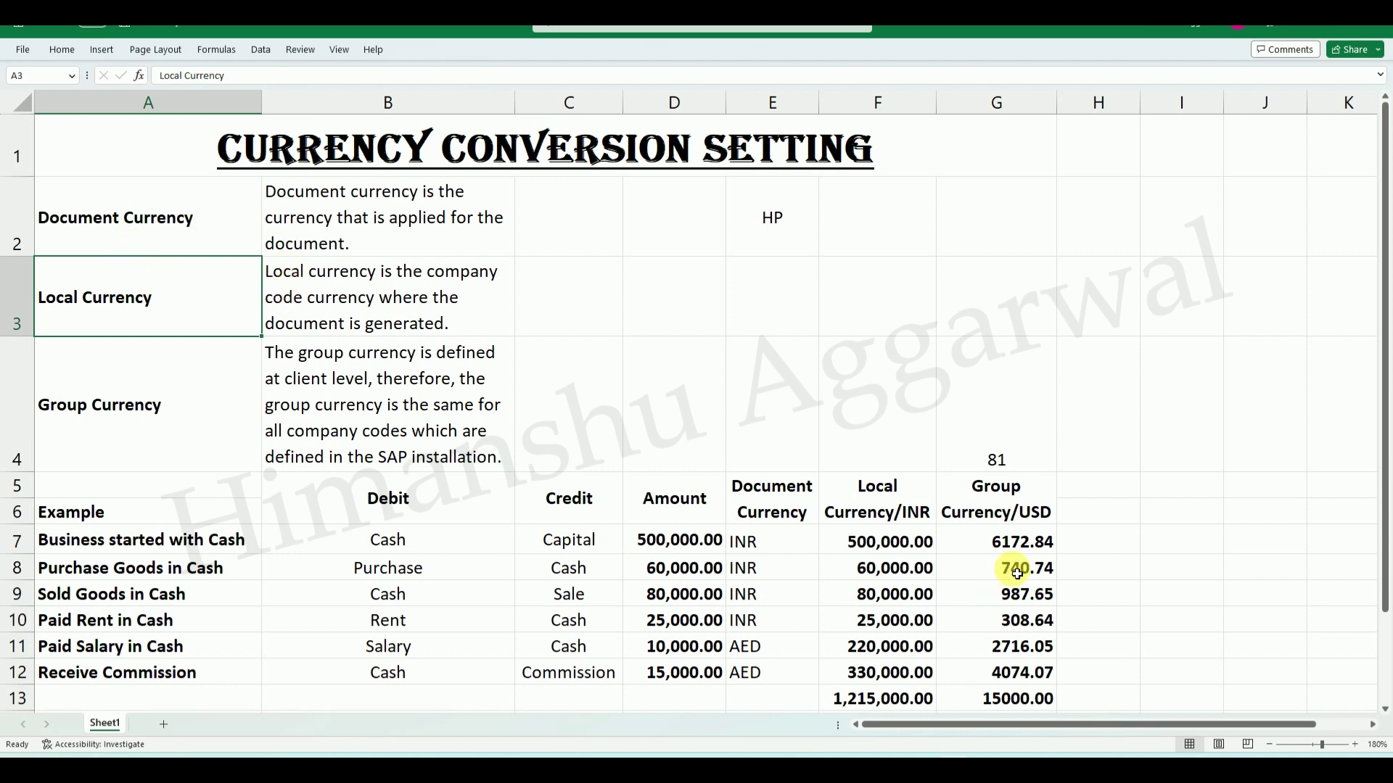
{"action": "left_click", "coordinate": [881, 540]}
{"action": "left_click", "coordinate": [178, 402]}
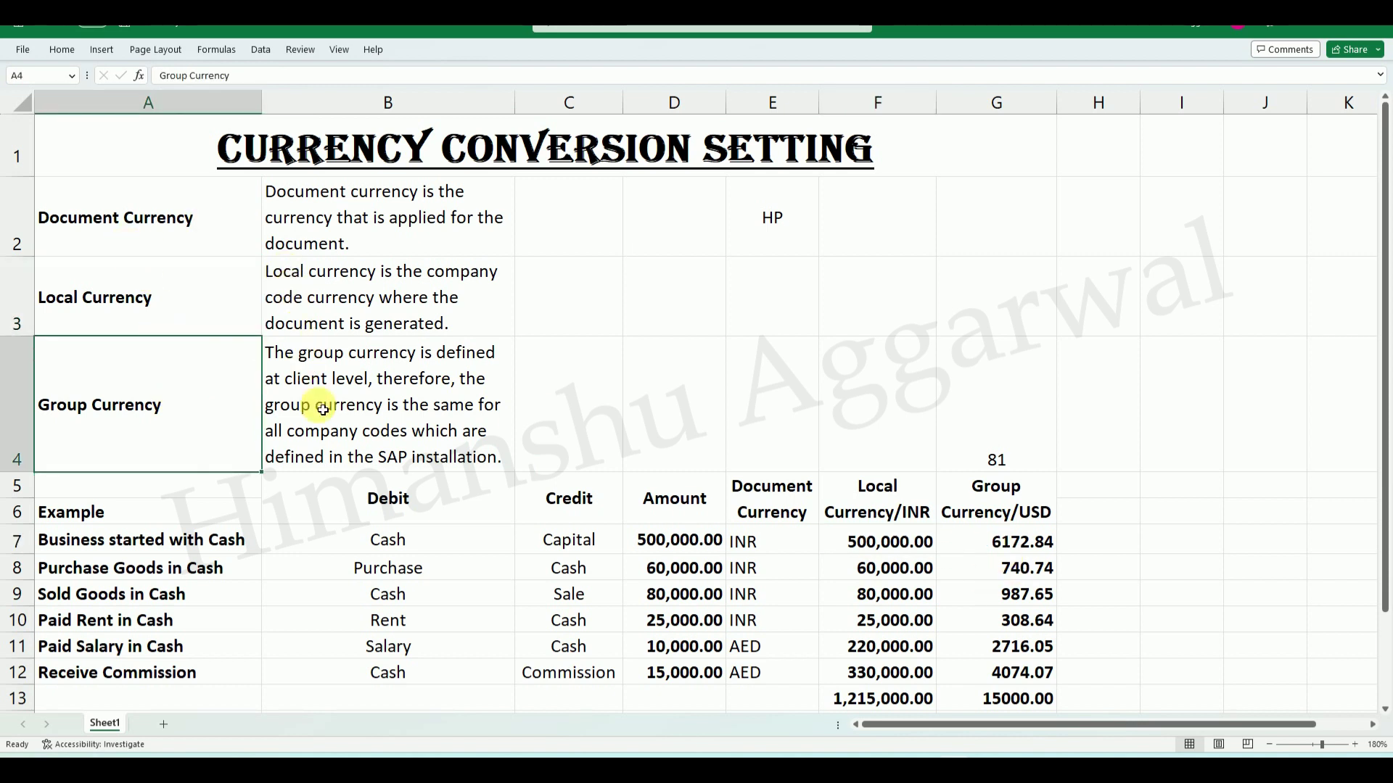
{"action": "left_click", "coordinate": [1000, 512]}
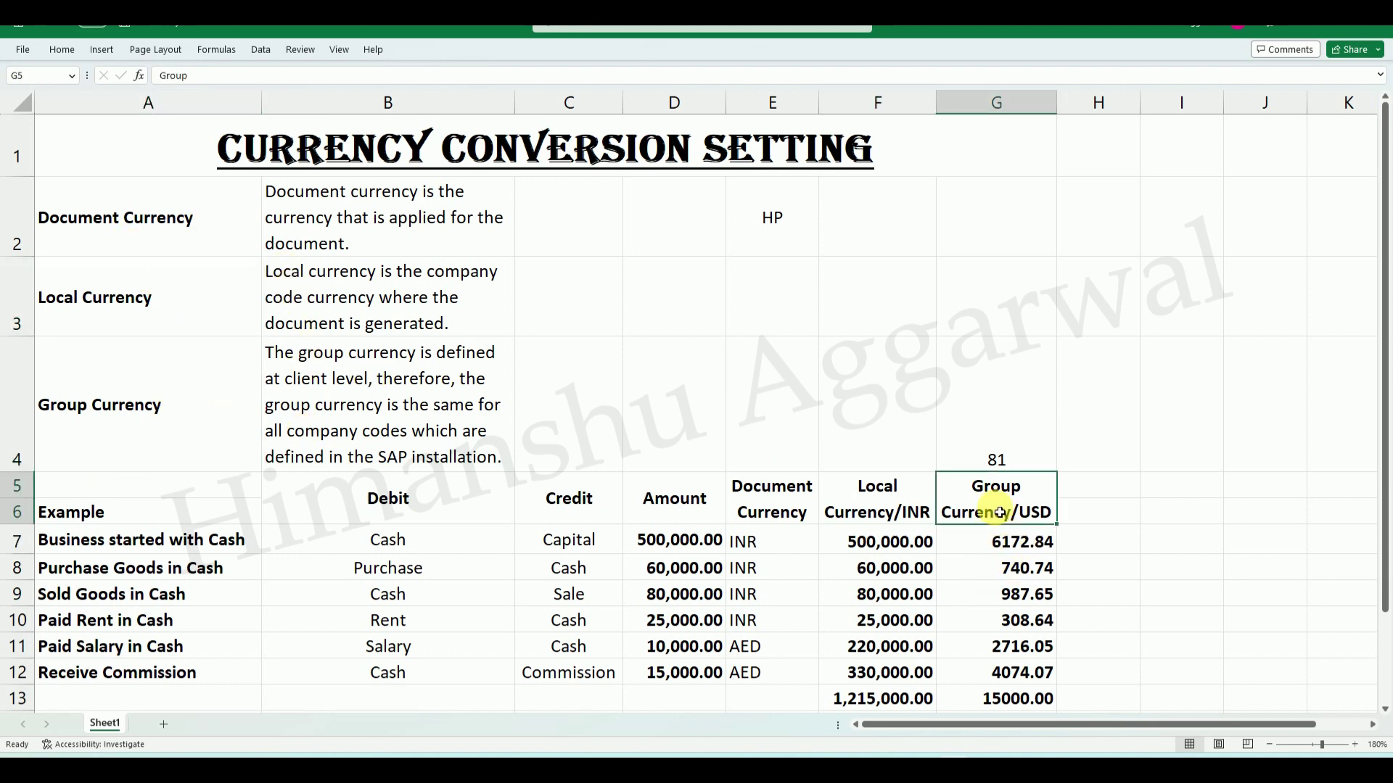